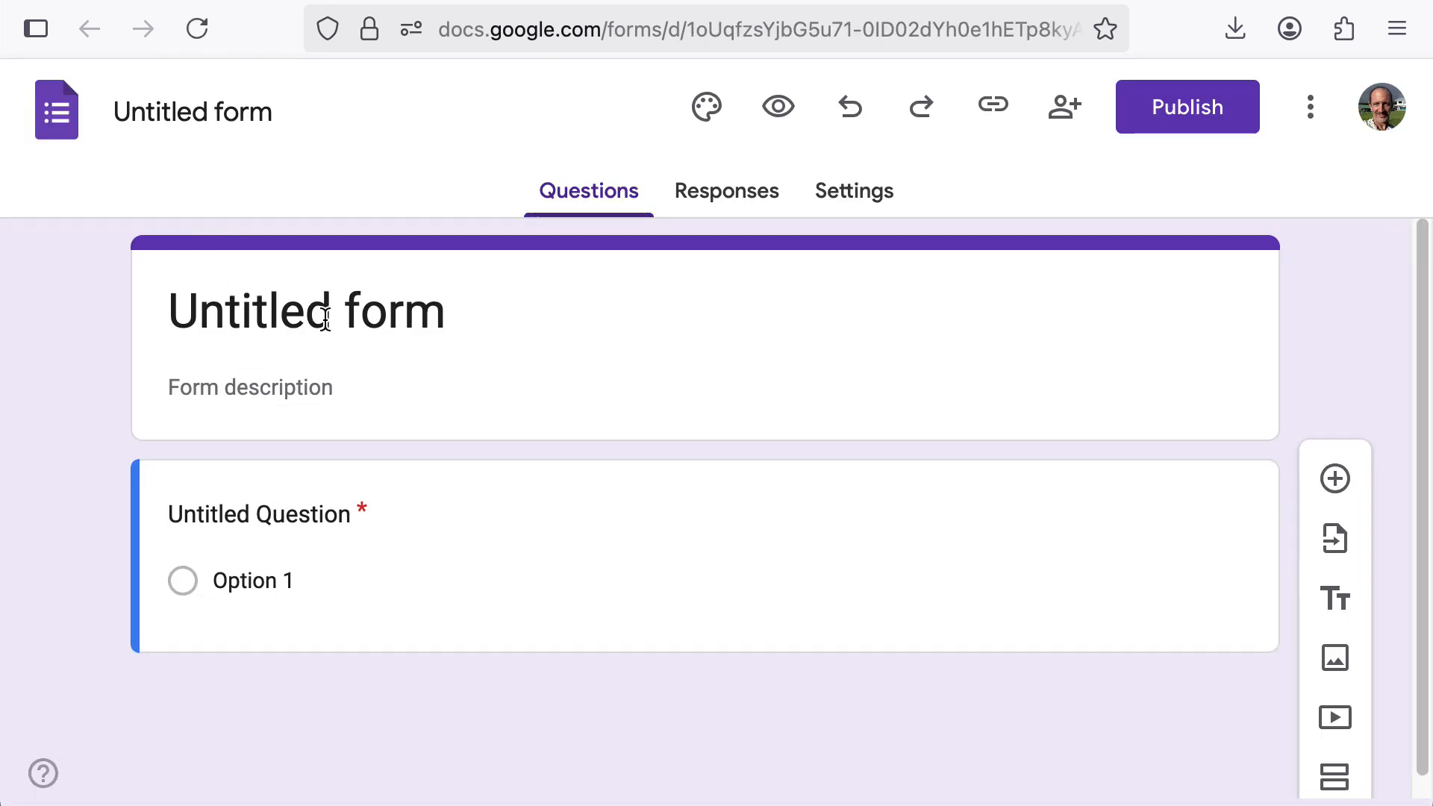
Title the form "FSM Tourism" and apply the same name to the form file.
click(328, 312)
drag(474, 324, 155, 313)
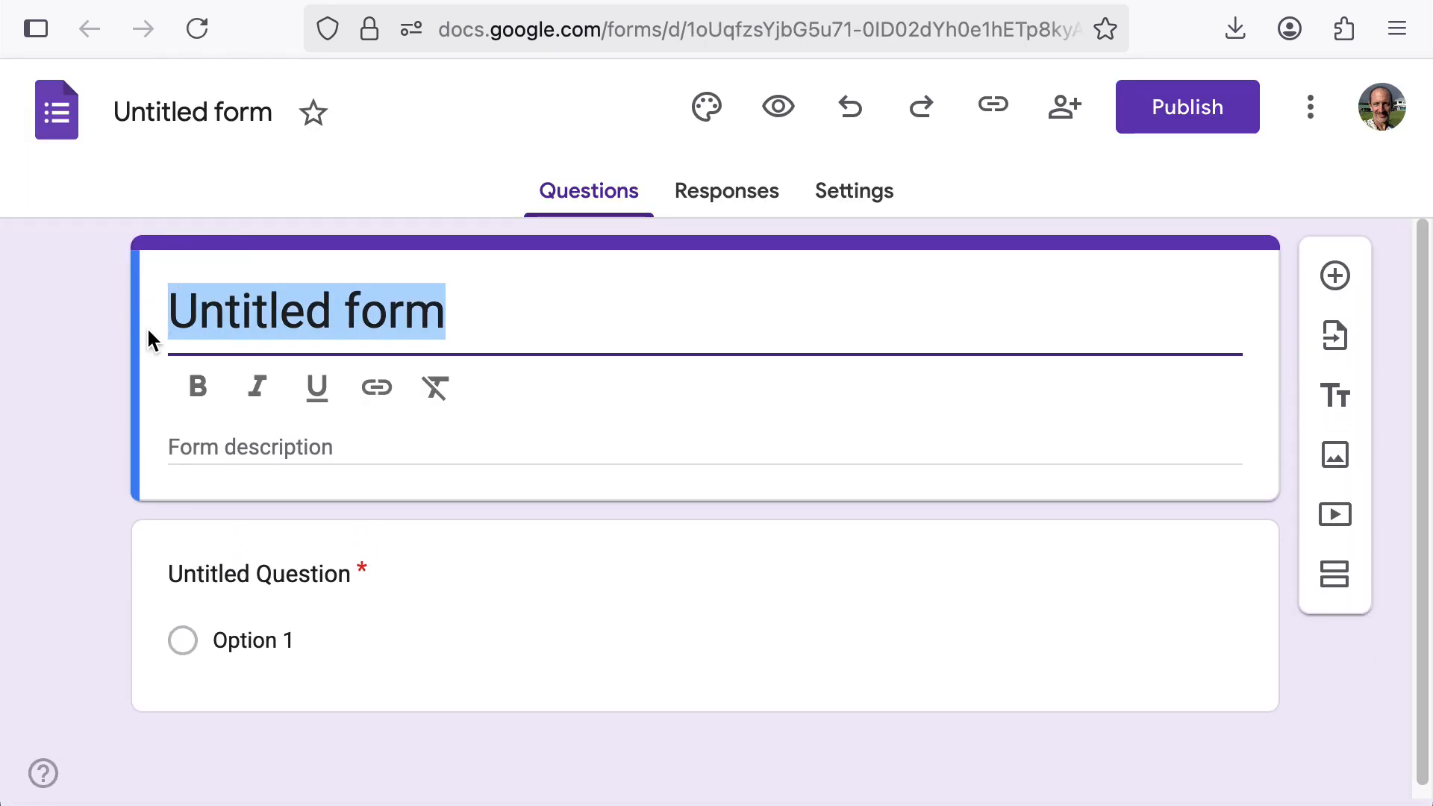
text(FSM Tour)
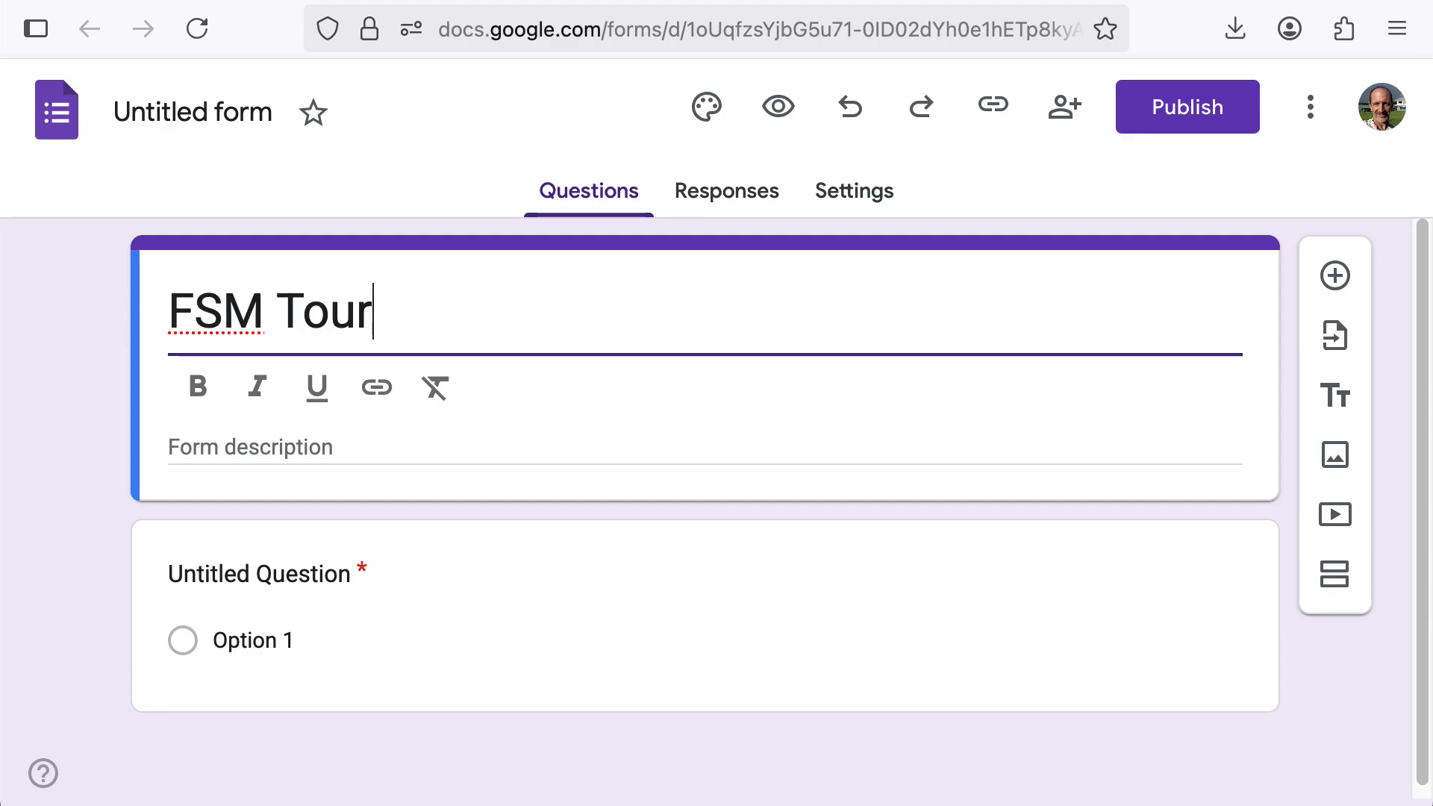
text(ism)
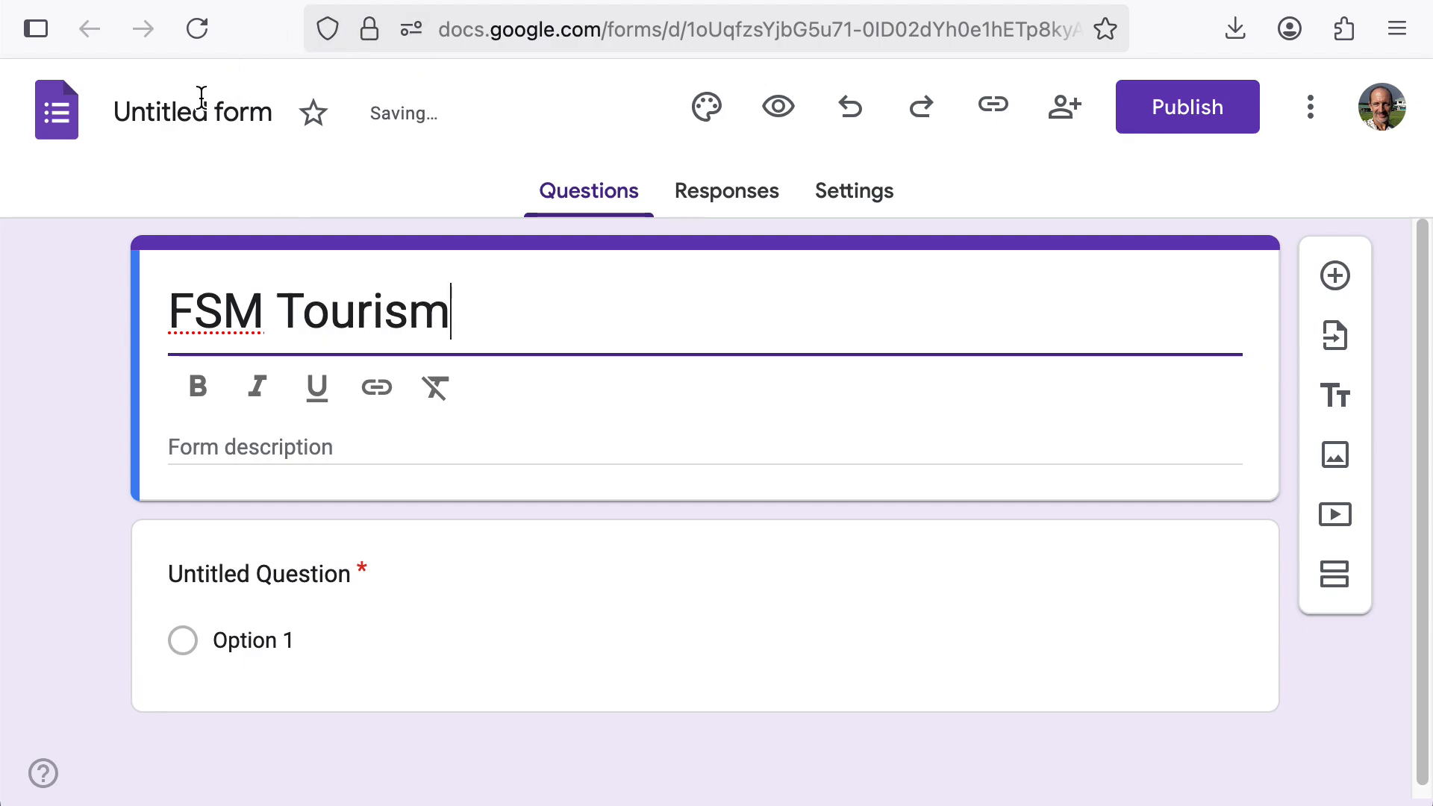
click(200, 104)
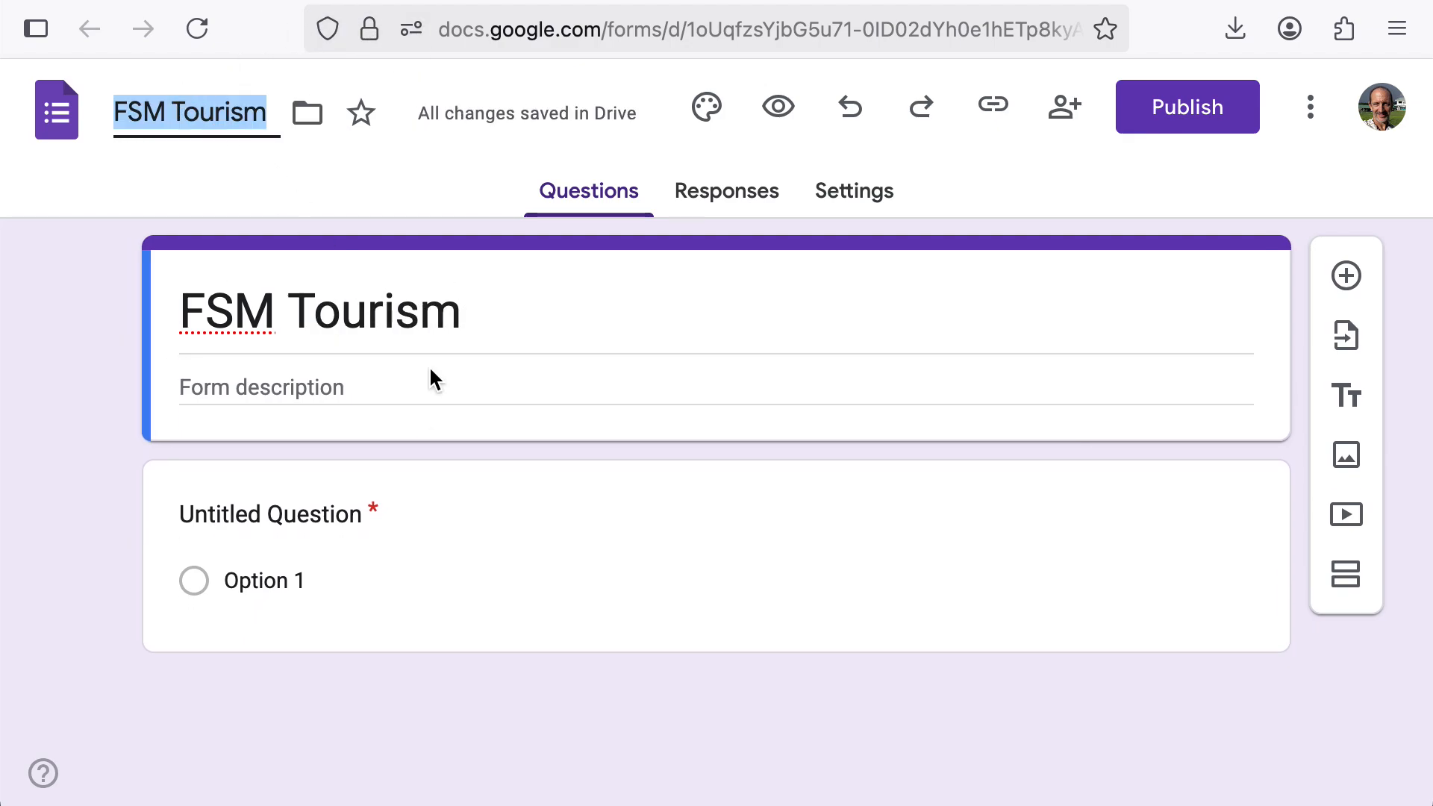
Replace the untitled question's text with "What island are you on?".
click(414, 516)
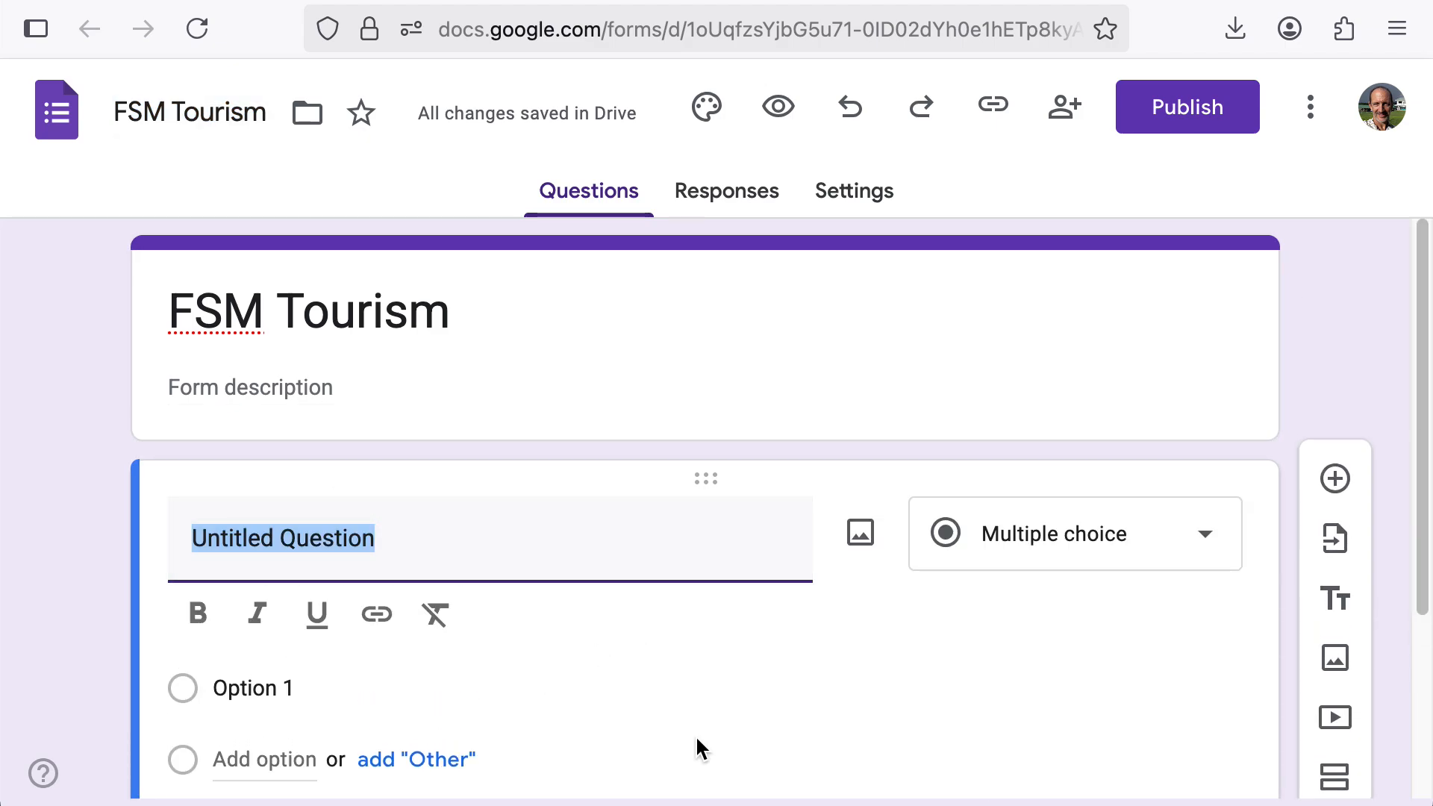
key(super+Tab)
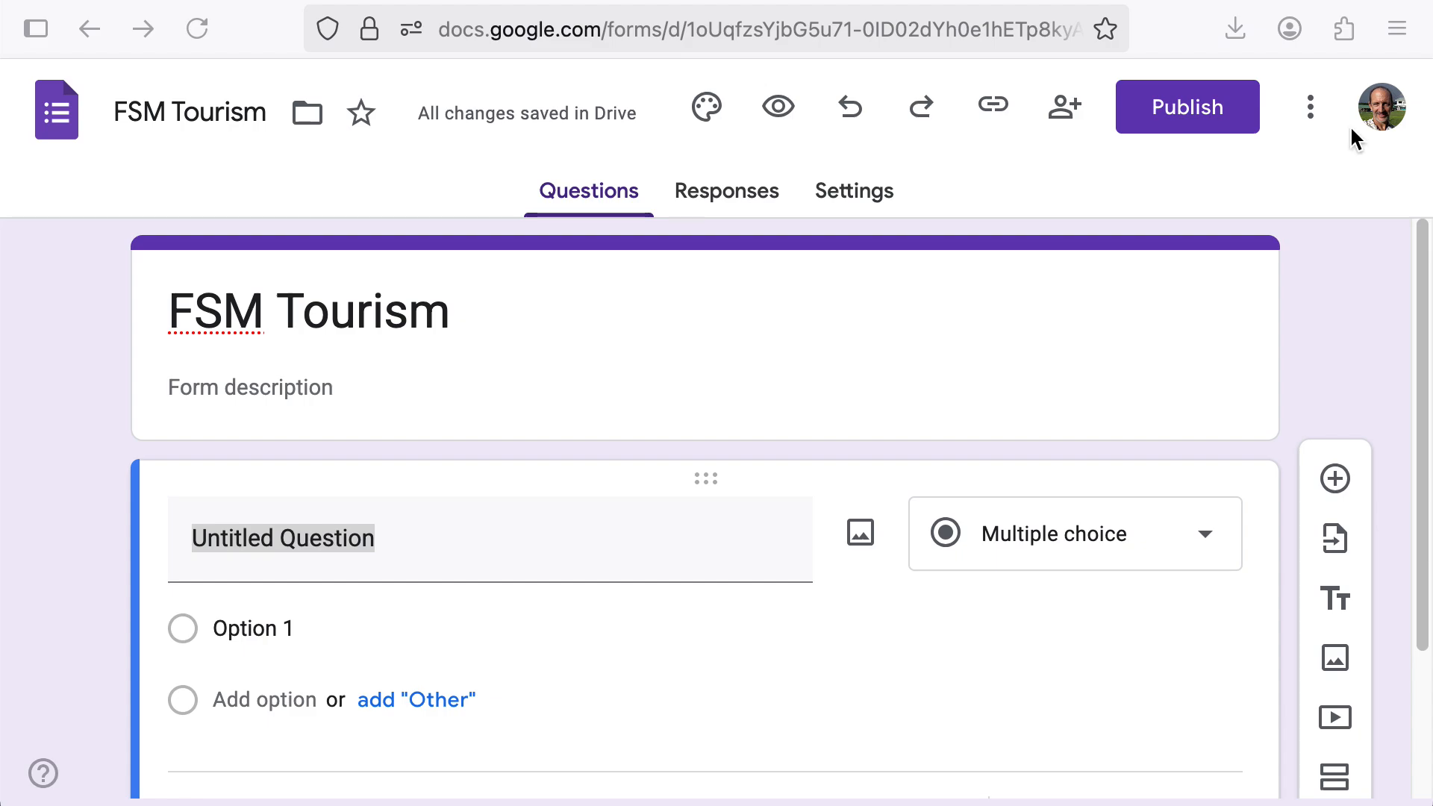
click(486, 570)
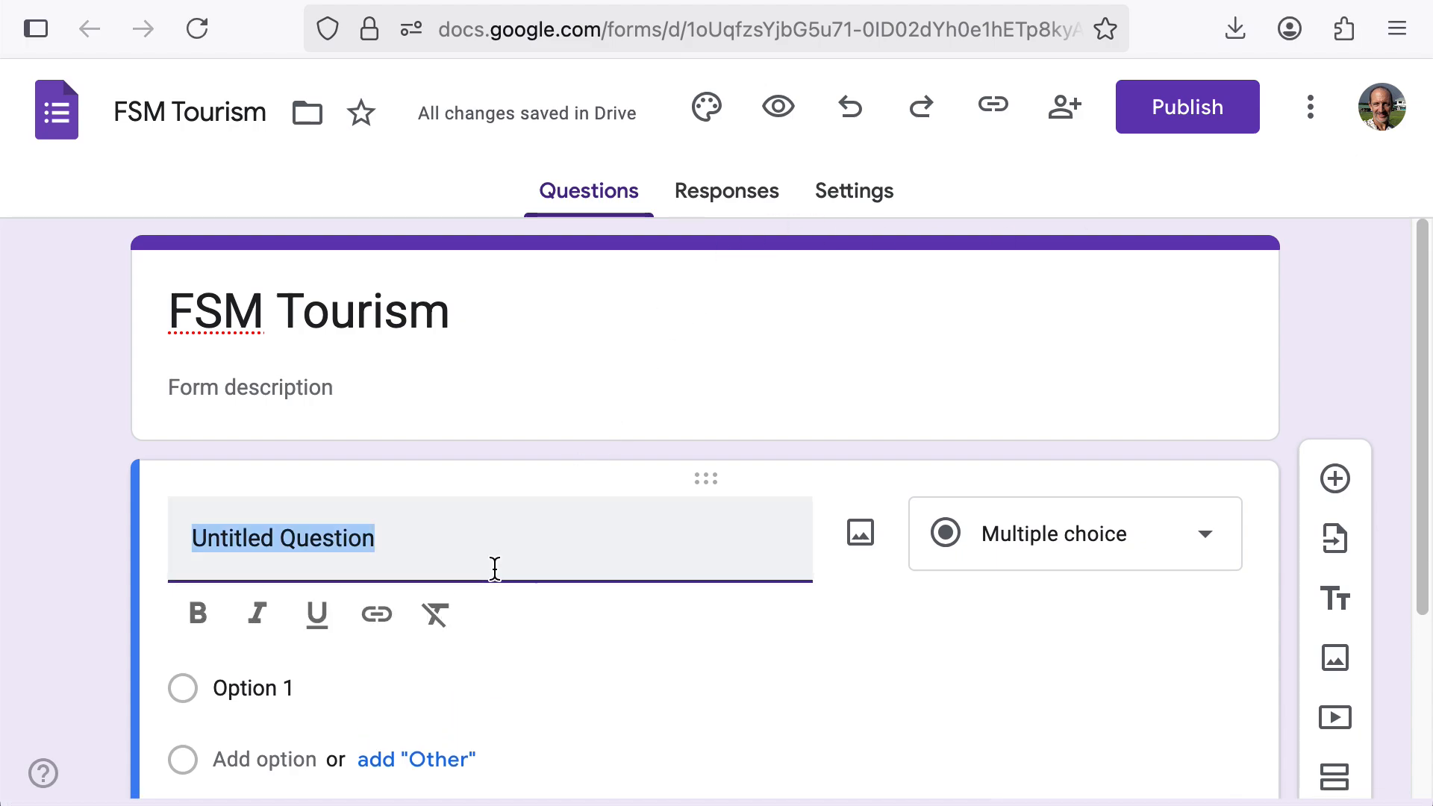
text(What island are you on?)
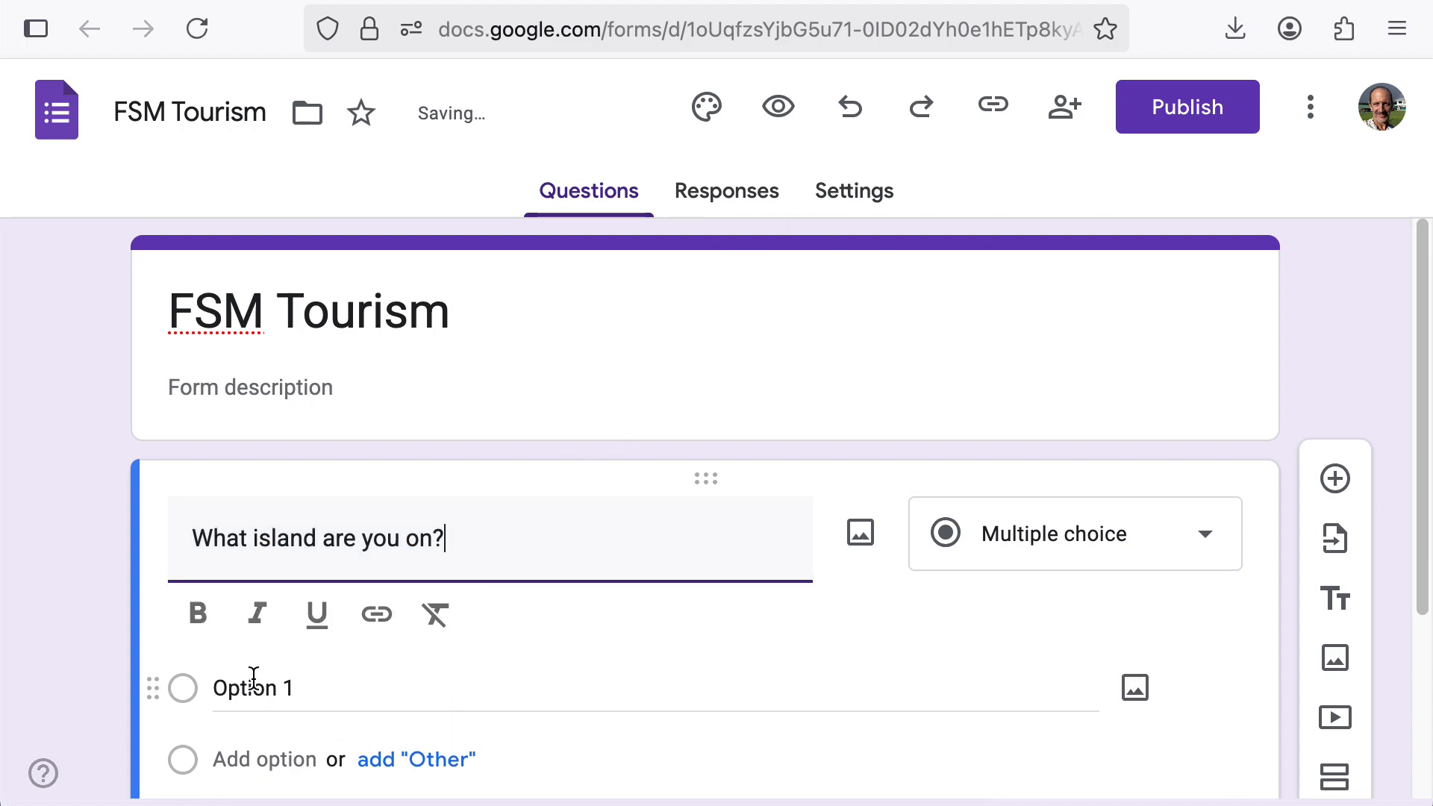
Give the island question the answer options Chuuk, Kosrae, Pohnpei and Yap.
click(253, 685)
text(Chuuk)
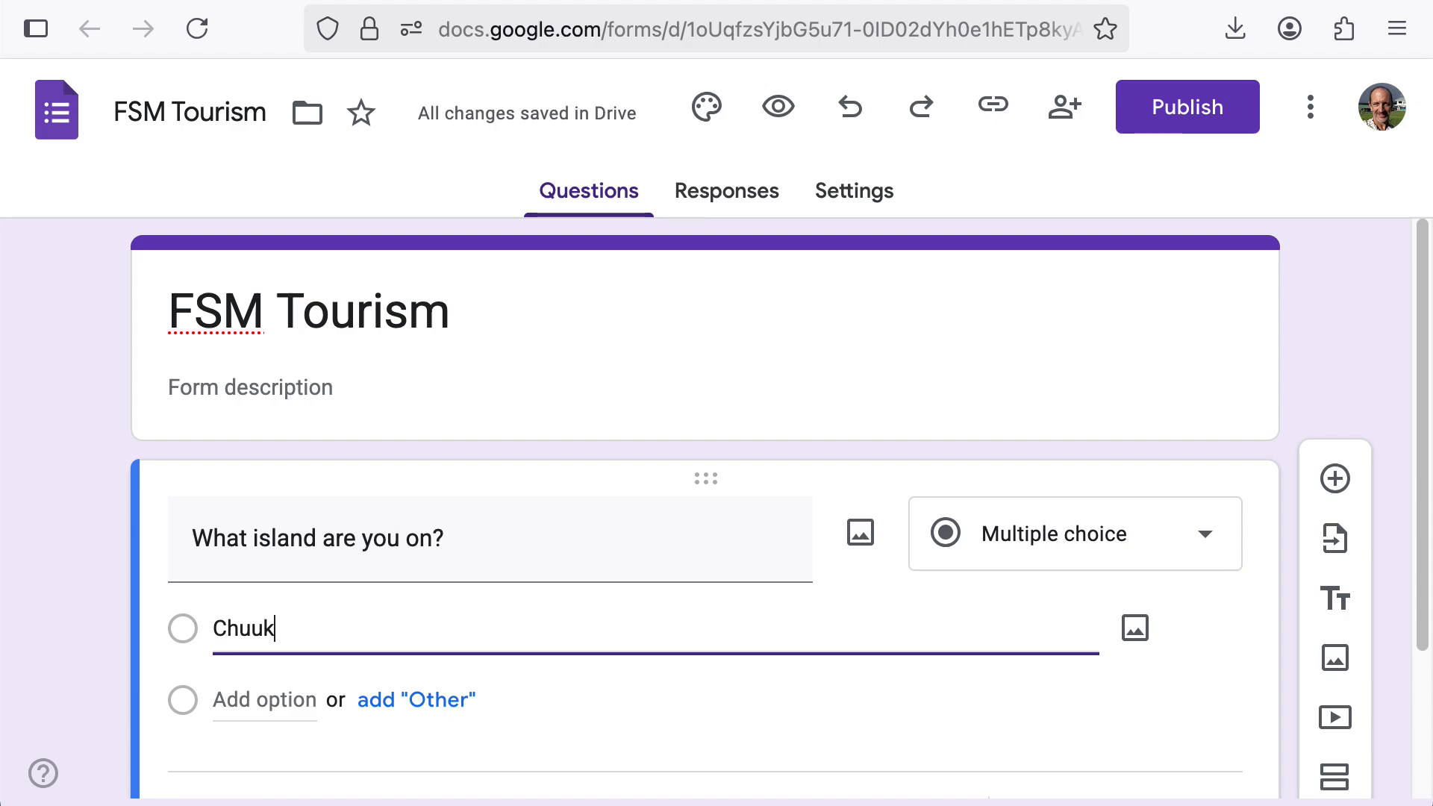
key(Return)
text(Kosrae)
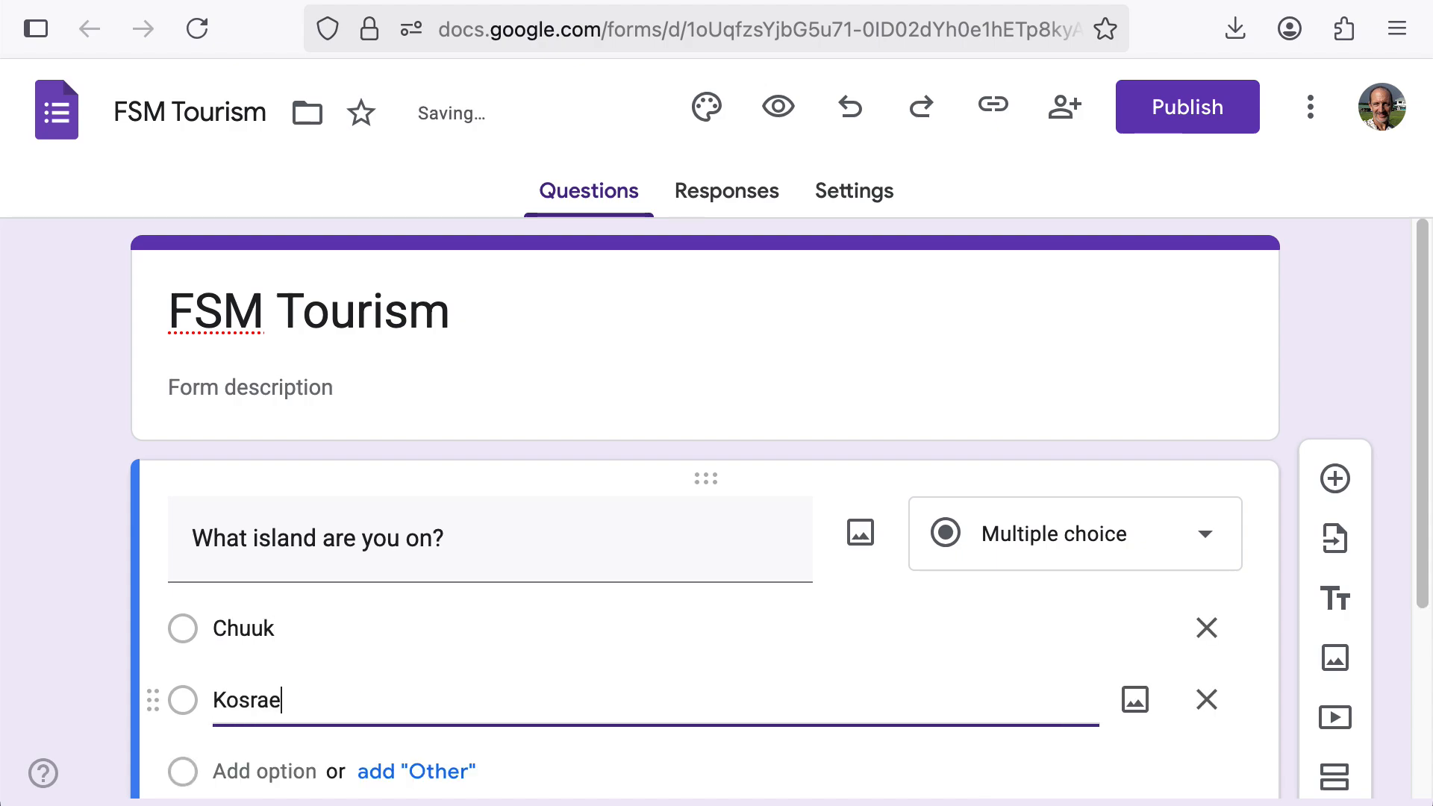
key(Return)
text(Pohn)
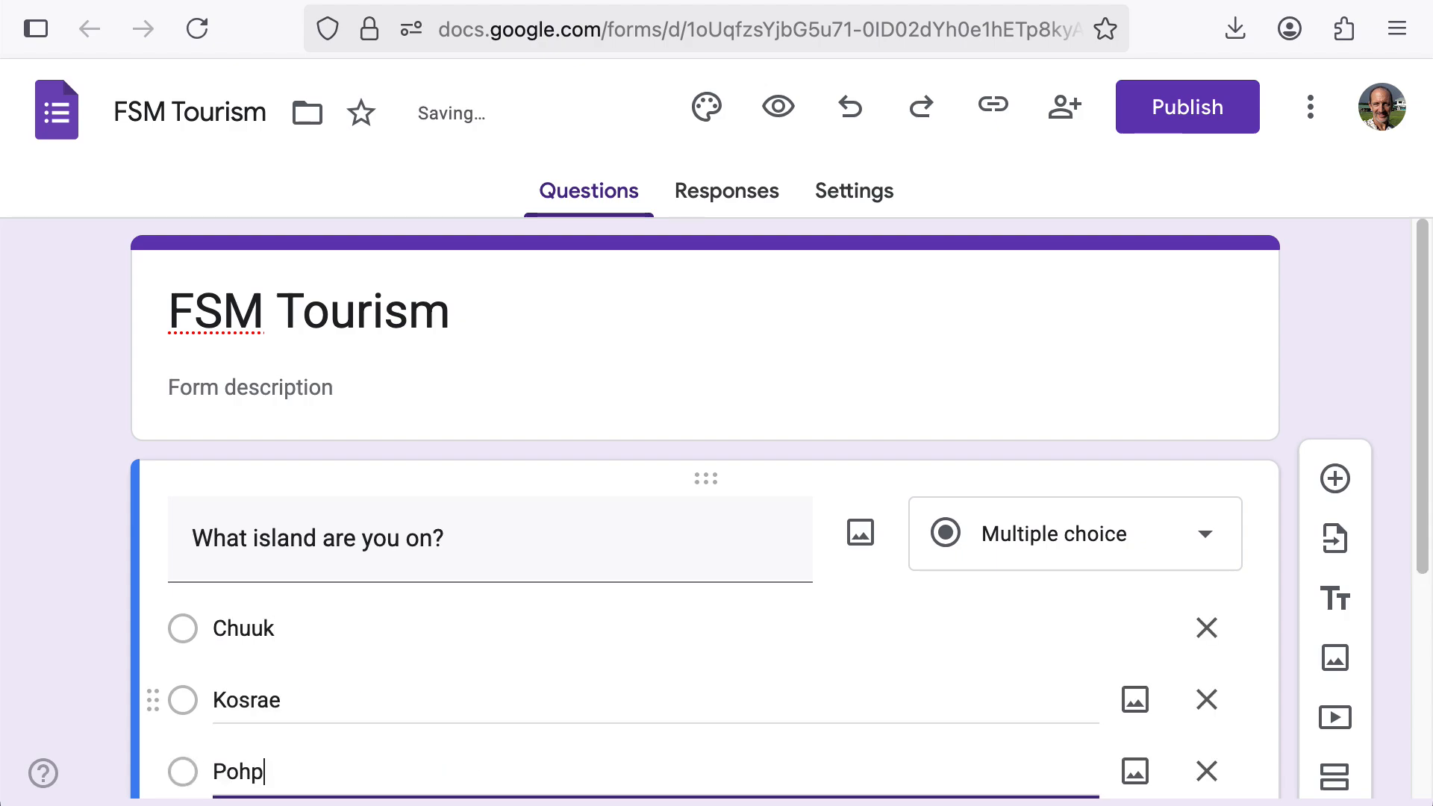
text(pei)
key(Return)
text(Yap)
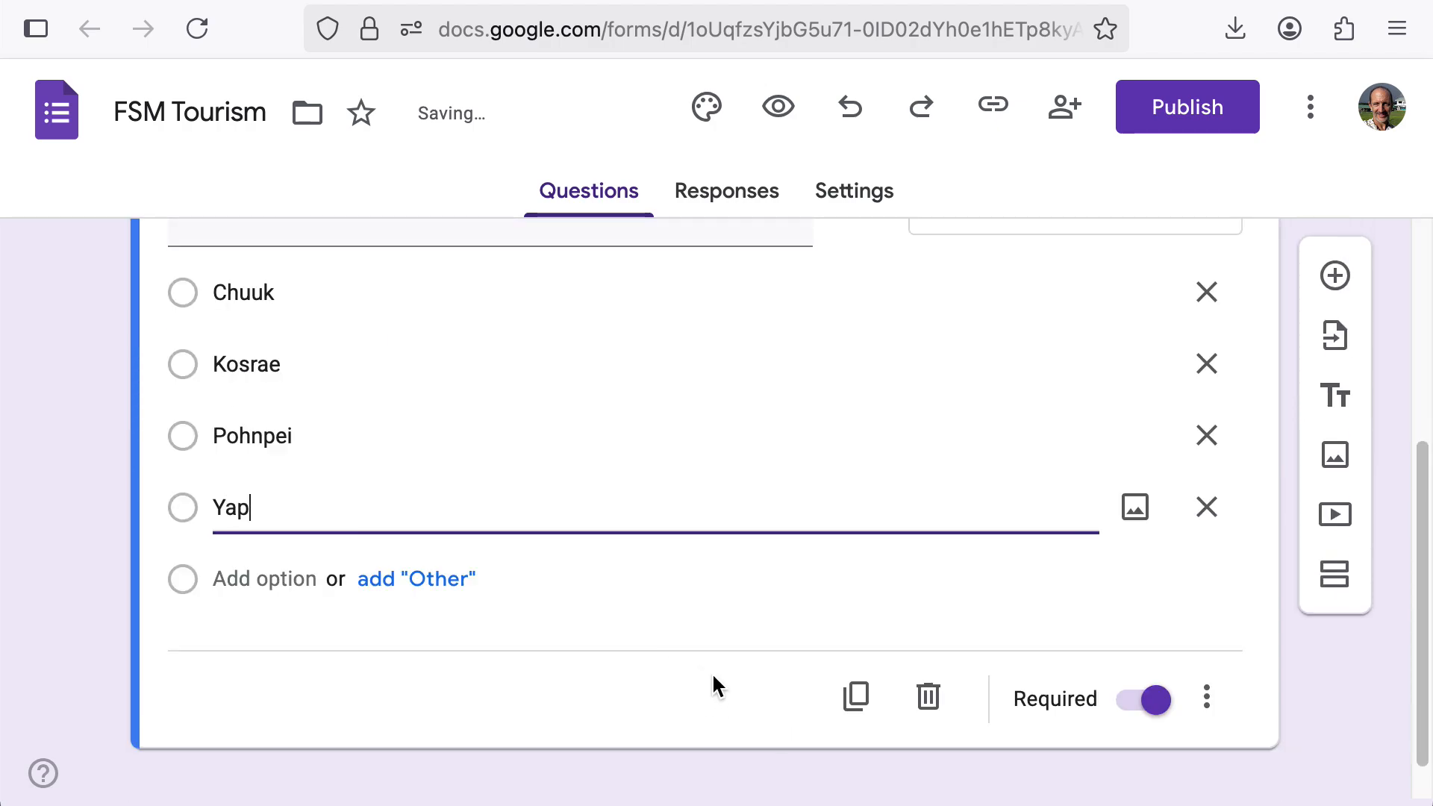
Add a second question reading "Which states have you visited including the one you are on now?".
click(1343, 280)
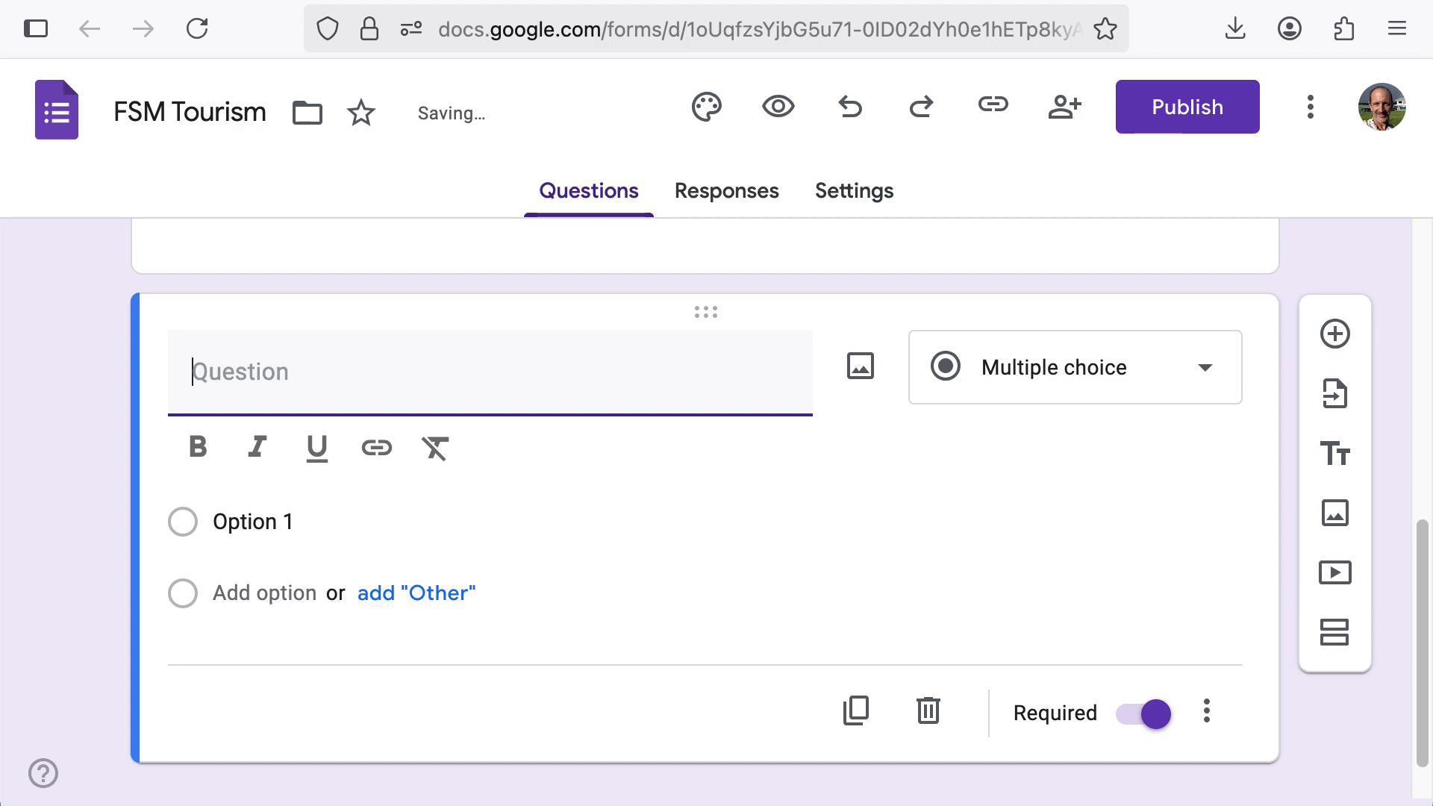
key(super+Tab)
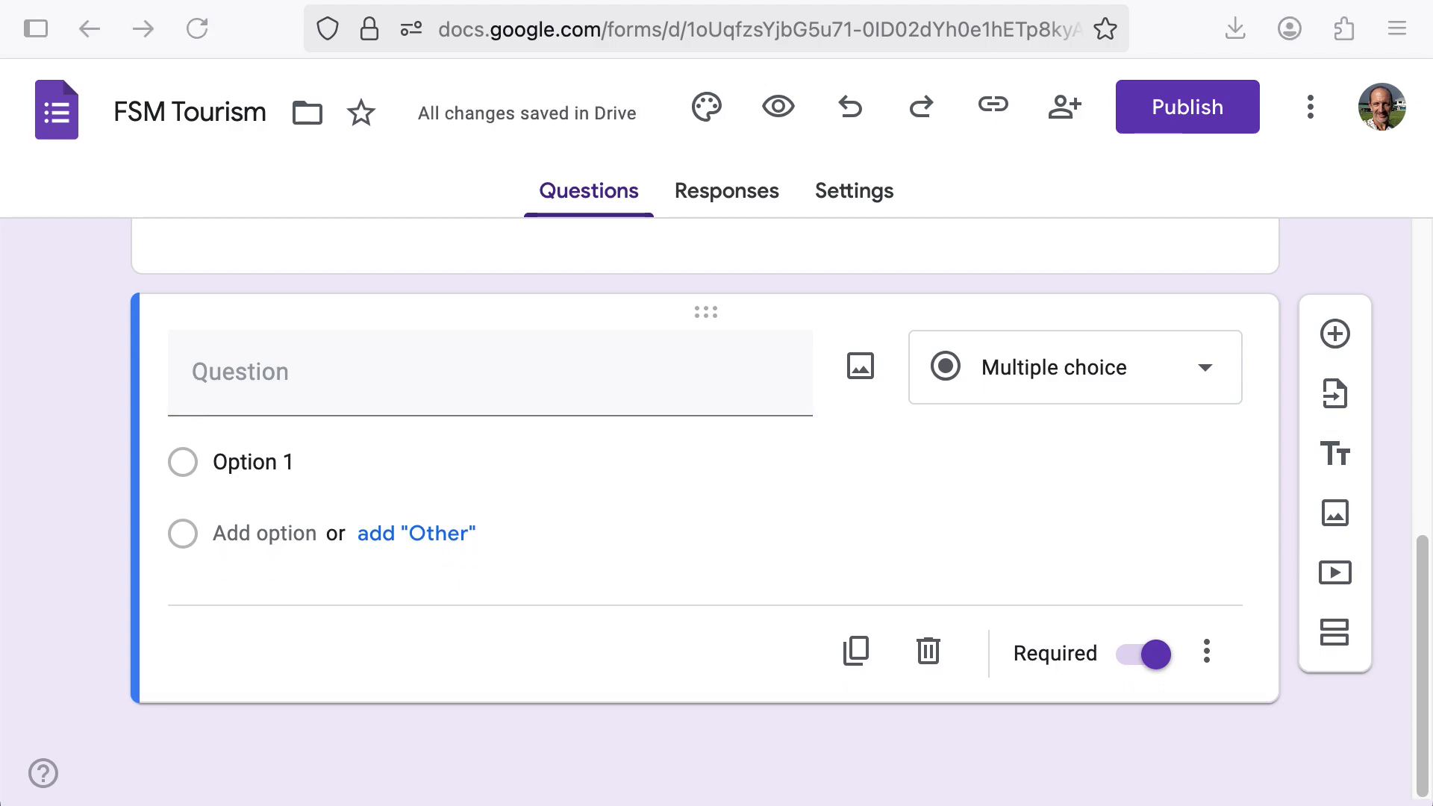
click(406, 379)
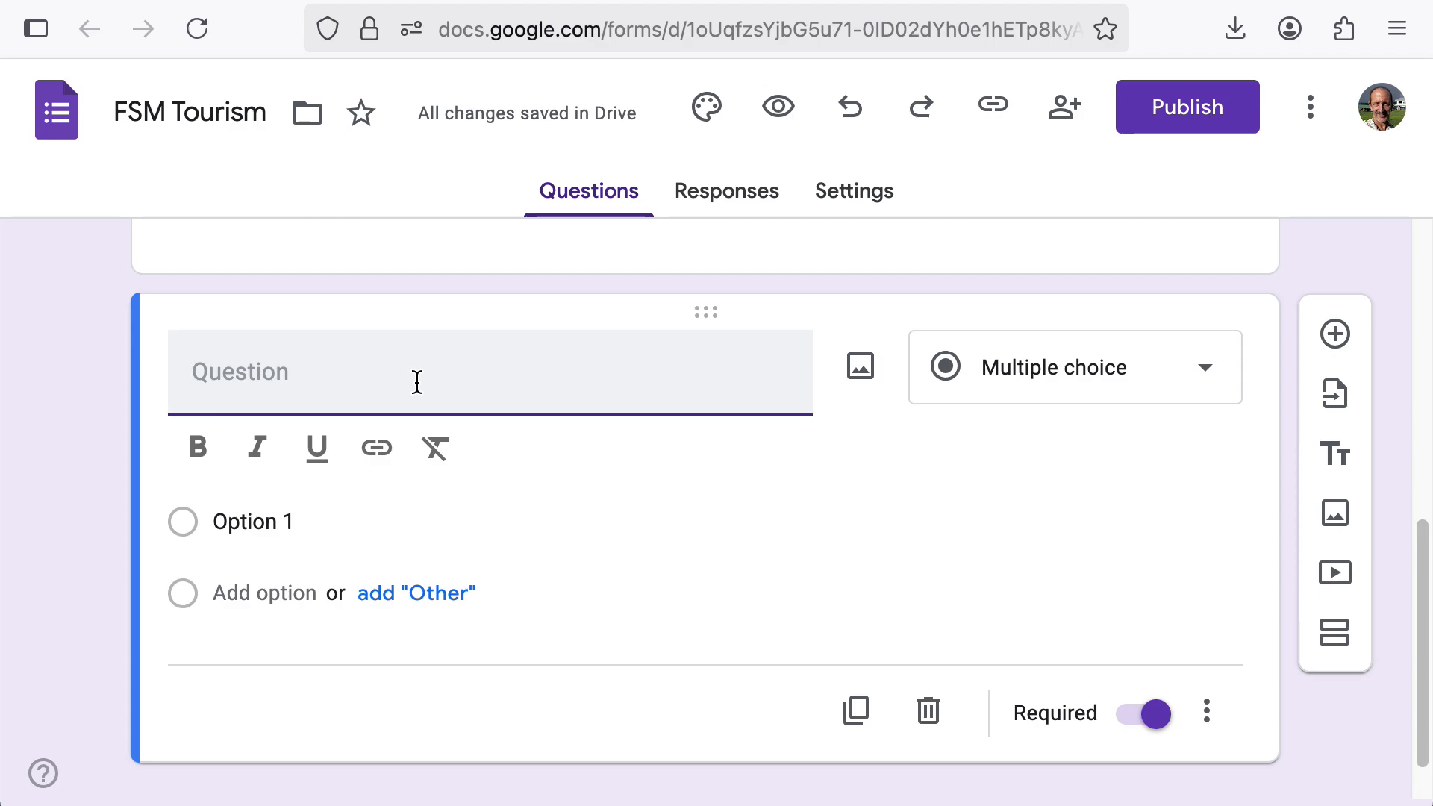
text(Which states have you visited including the one you are on now?)
Enter Chuuk and Kosrae as the first two answer options of the visited-states question.
click(226, 551)
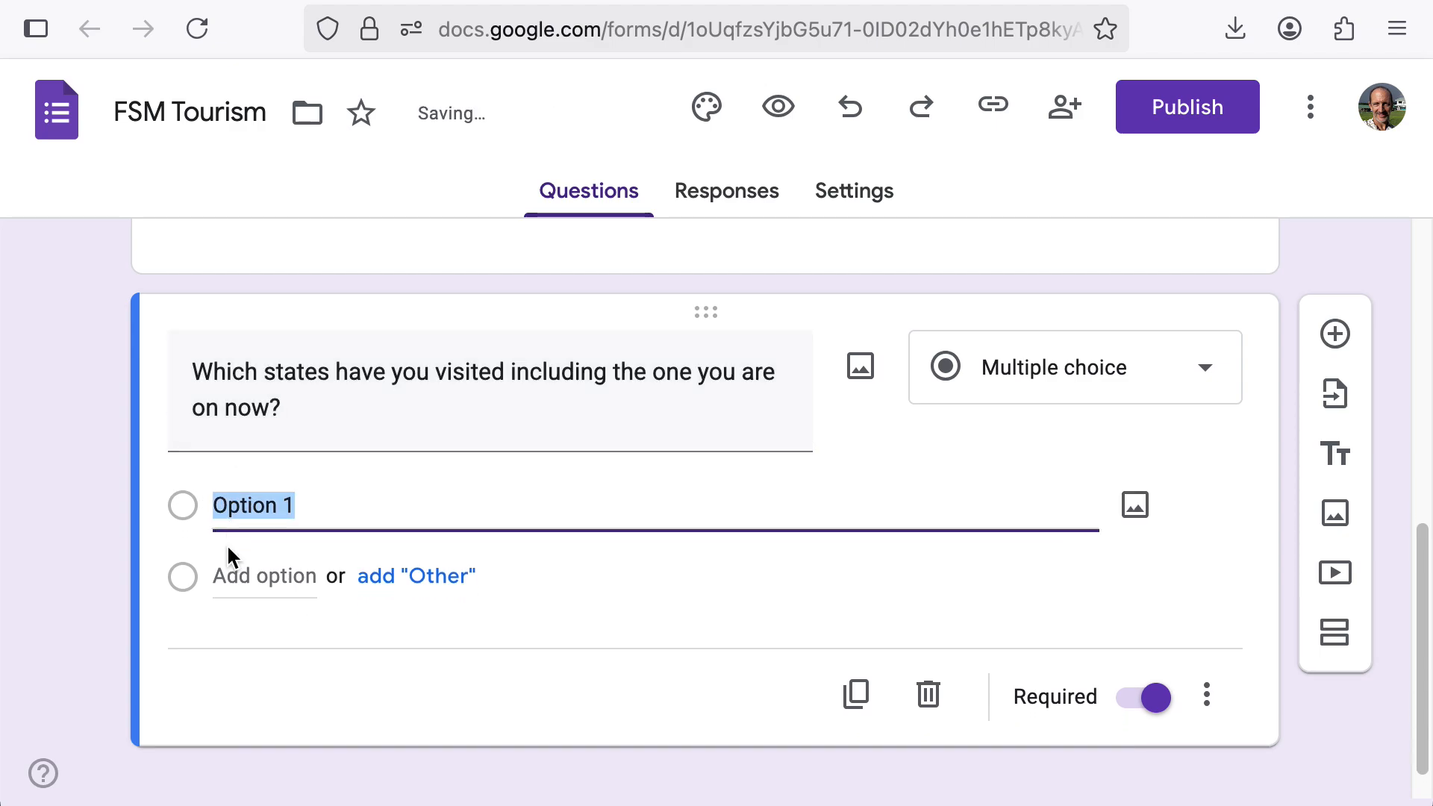
text(Chuuk)
key(Return)
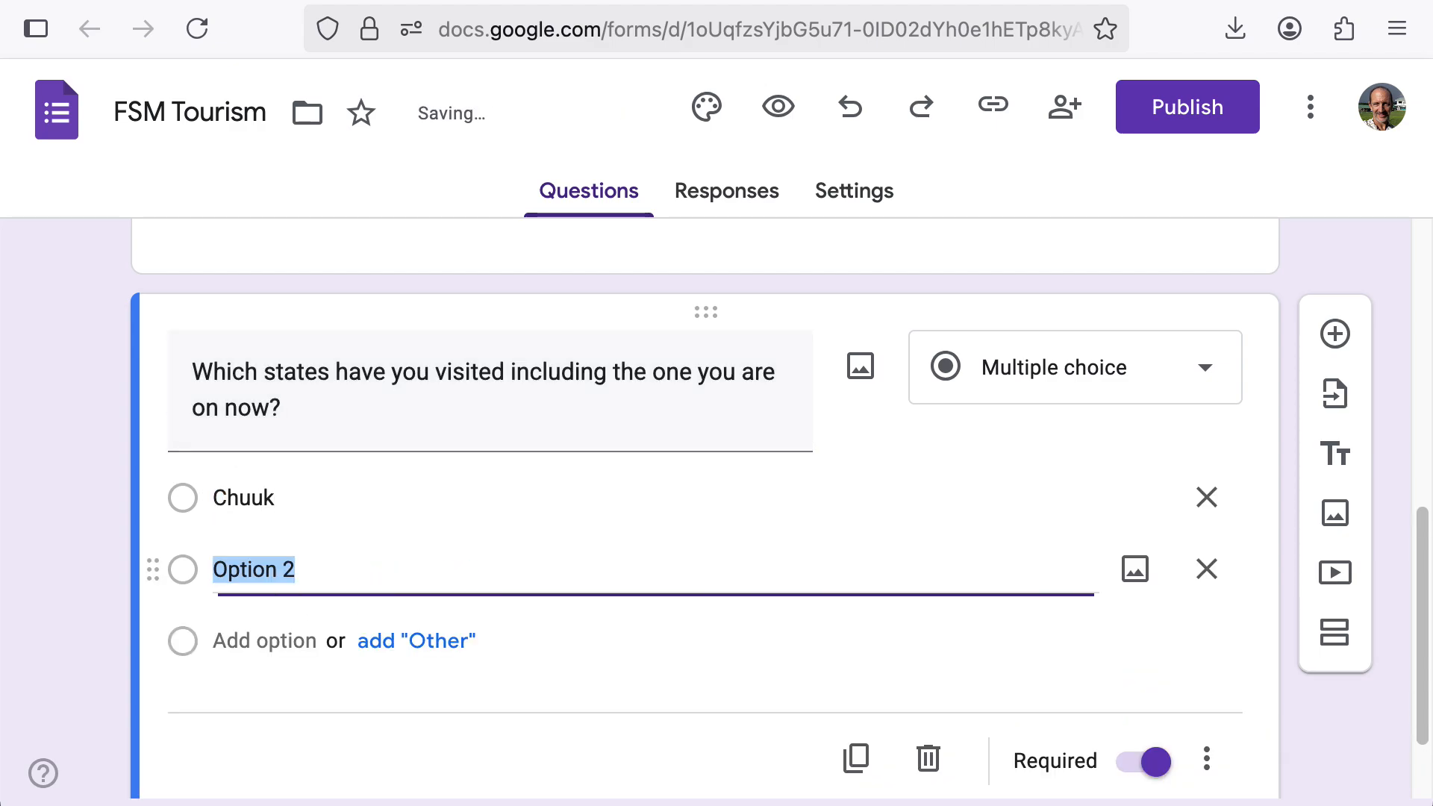
text(Pohnpei)
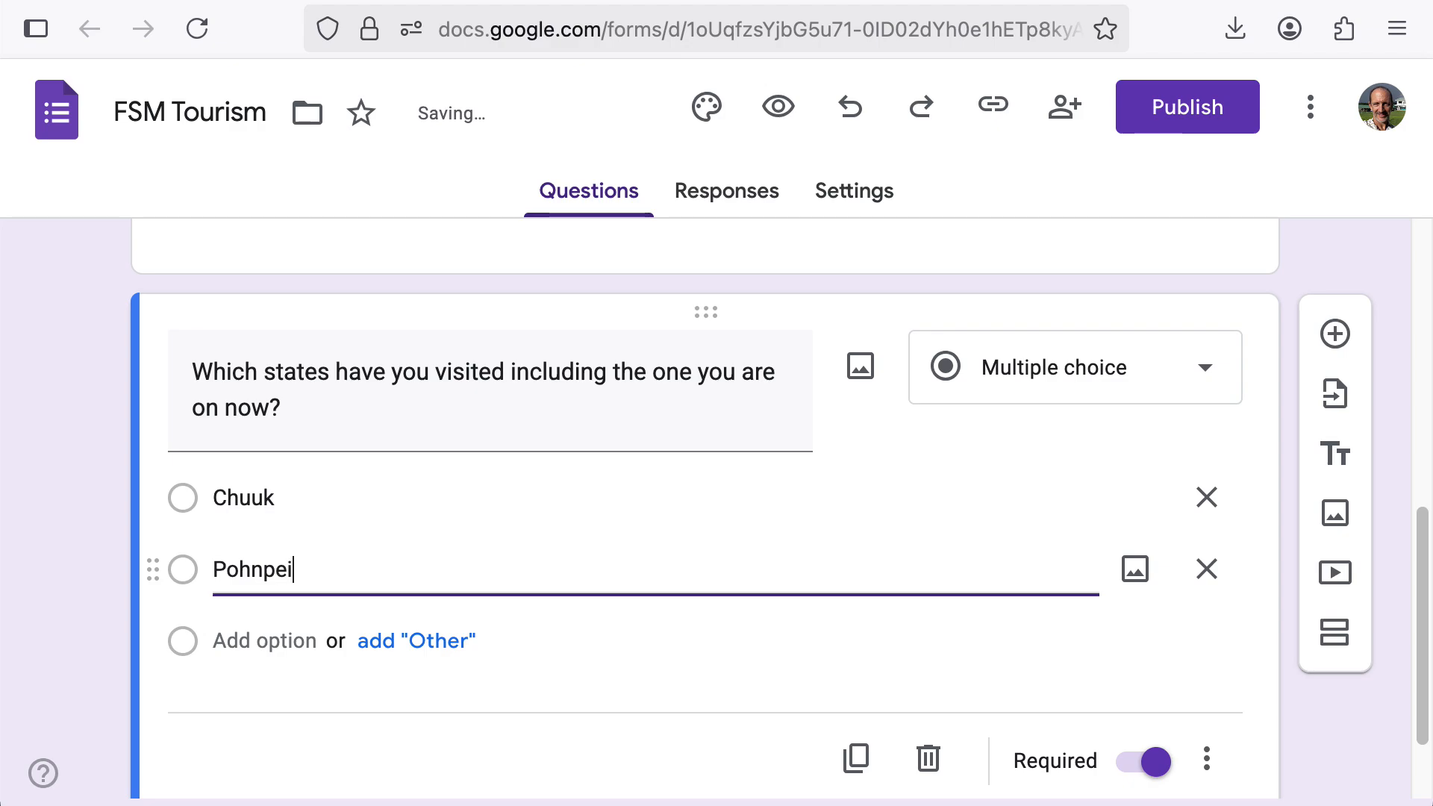
text(e)
key(BackSpace)
key(BackSpace)
key(BackSpace)
key(BackSpace)
key(BackSpace)
key(BackSpace)
text(Ko)
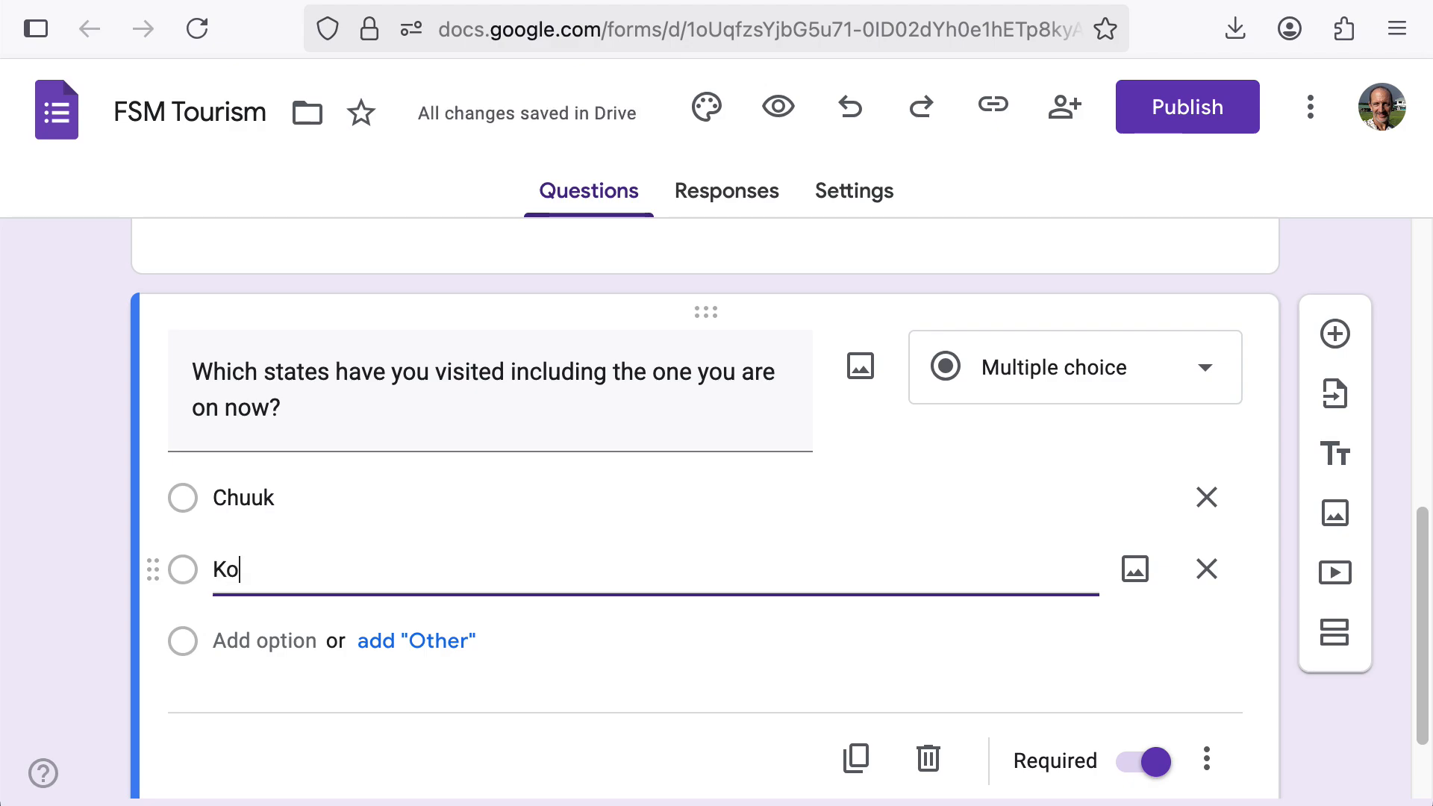
text(srae)
key(Return)
Add the options Pohnpei and Yap to the visited-states question and change its type to Checkboxes.
text(Poh)
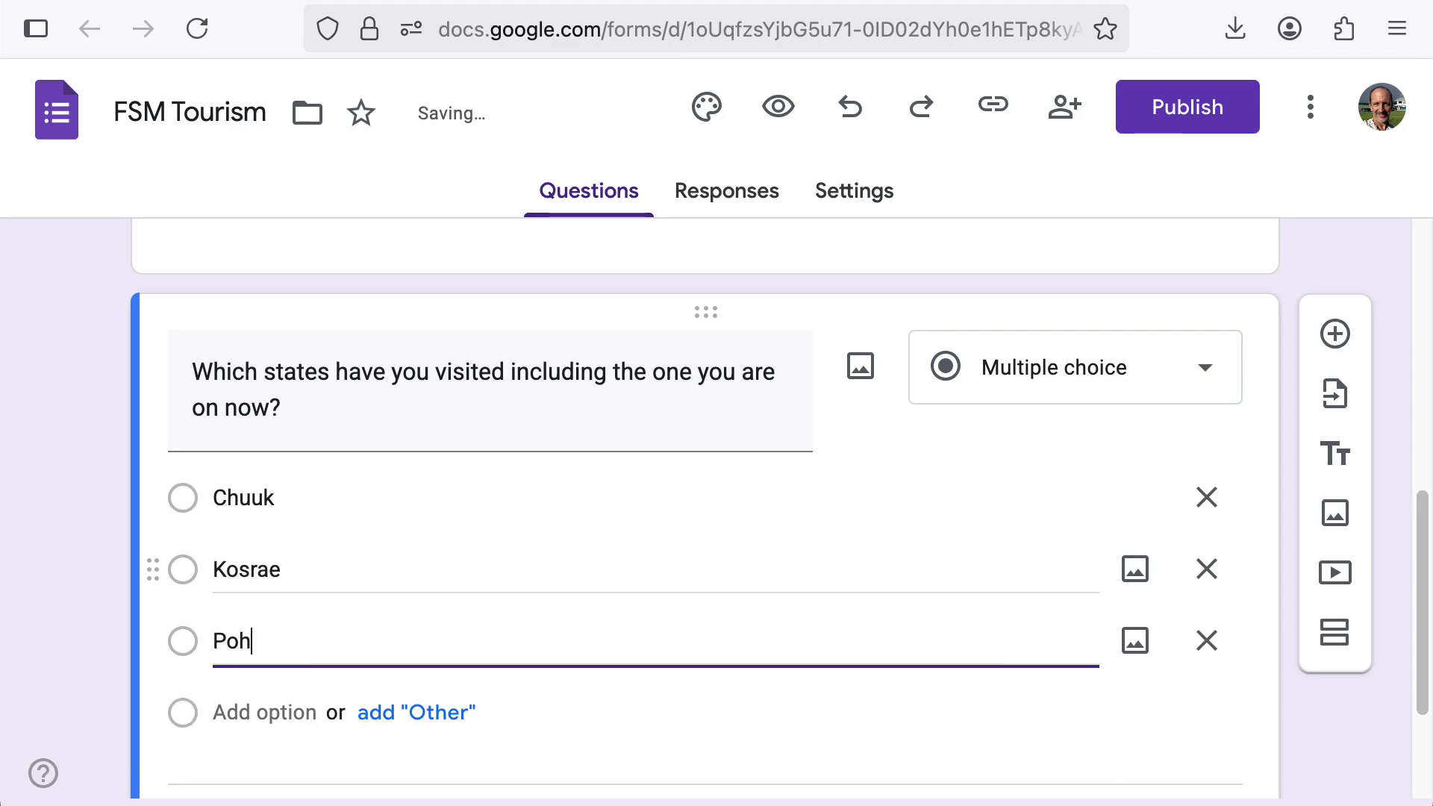
text(npei)
key(Return)
text(Yap)
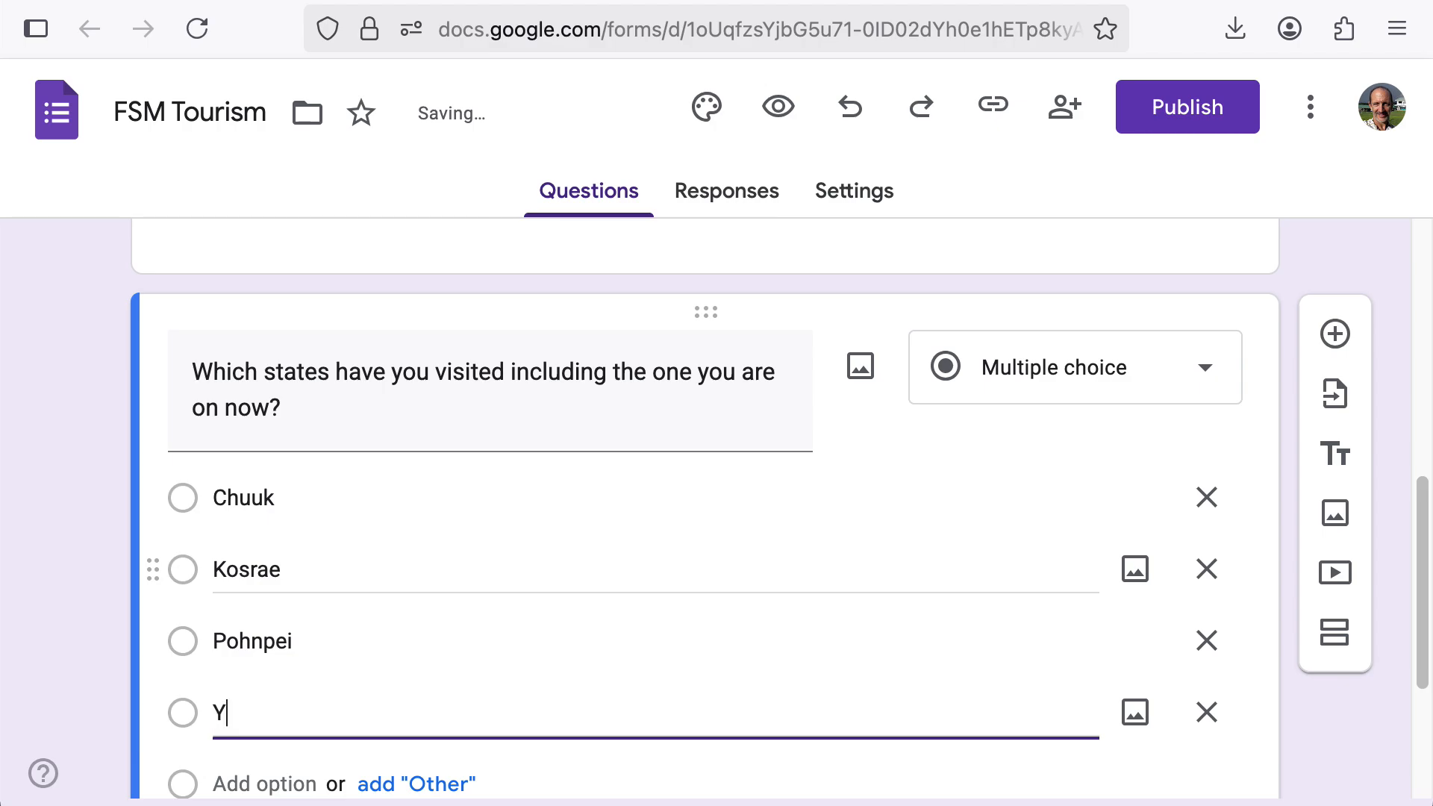
click(1120, 381)
click(1106, 409)
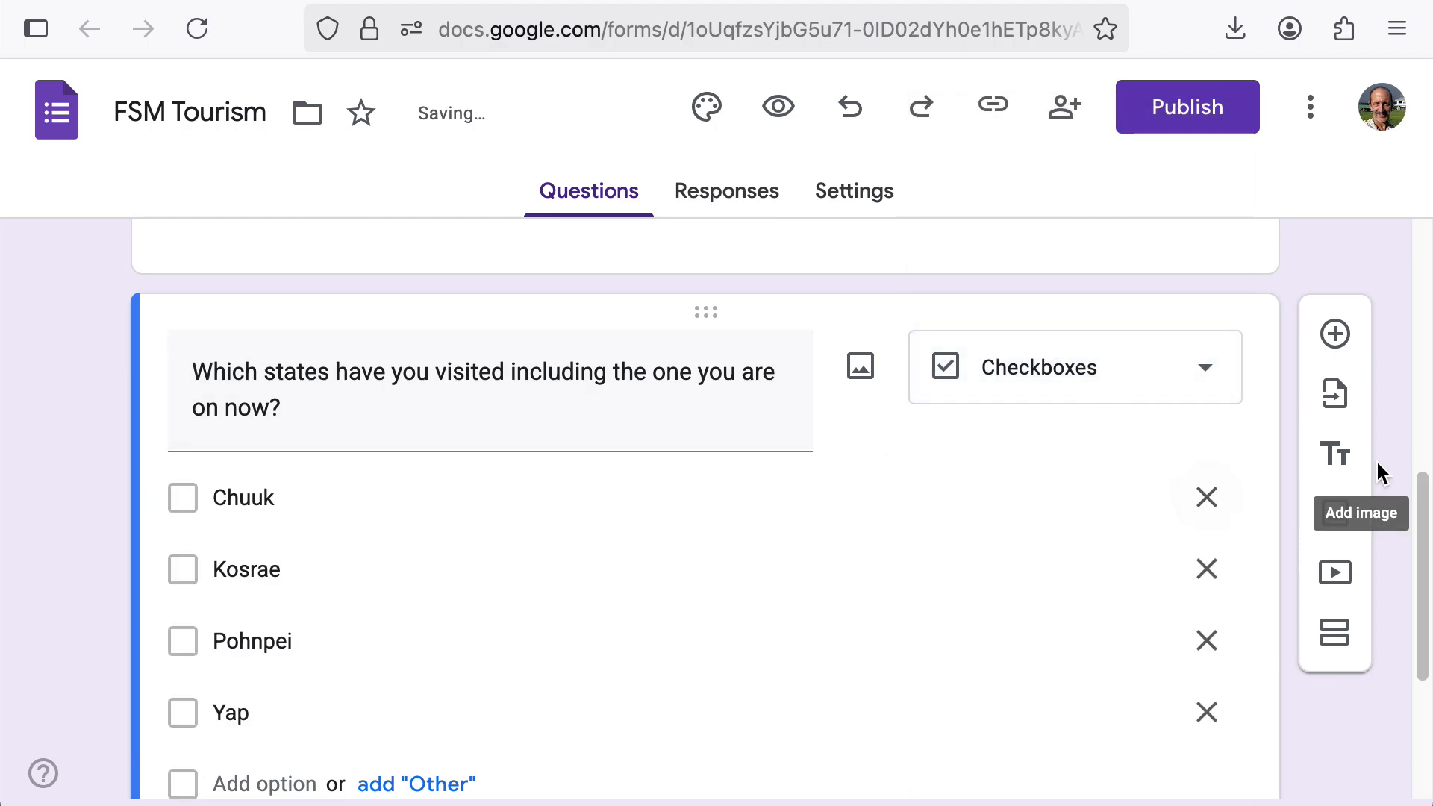
Add a question "Did you travel off island in the past twelve months?" with the suggested answers Yes and No.
drag(1425, 545, 1423, 690)
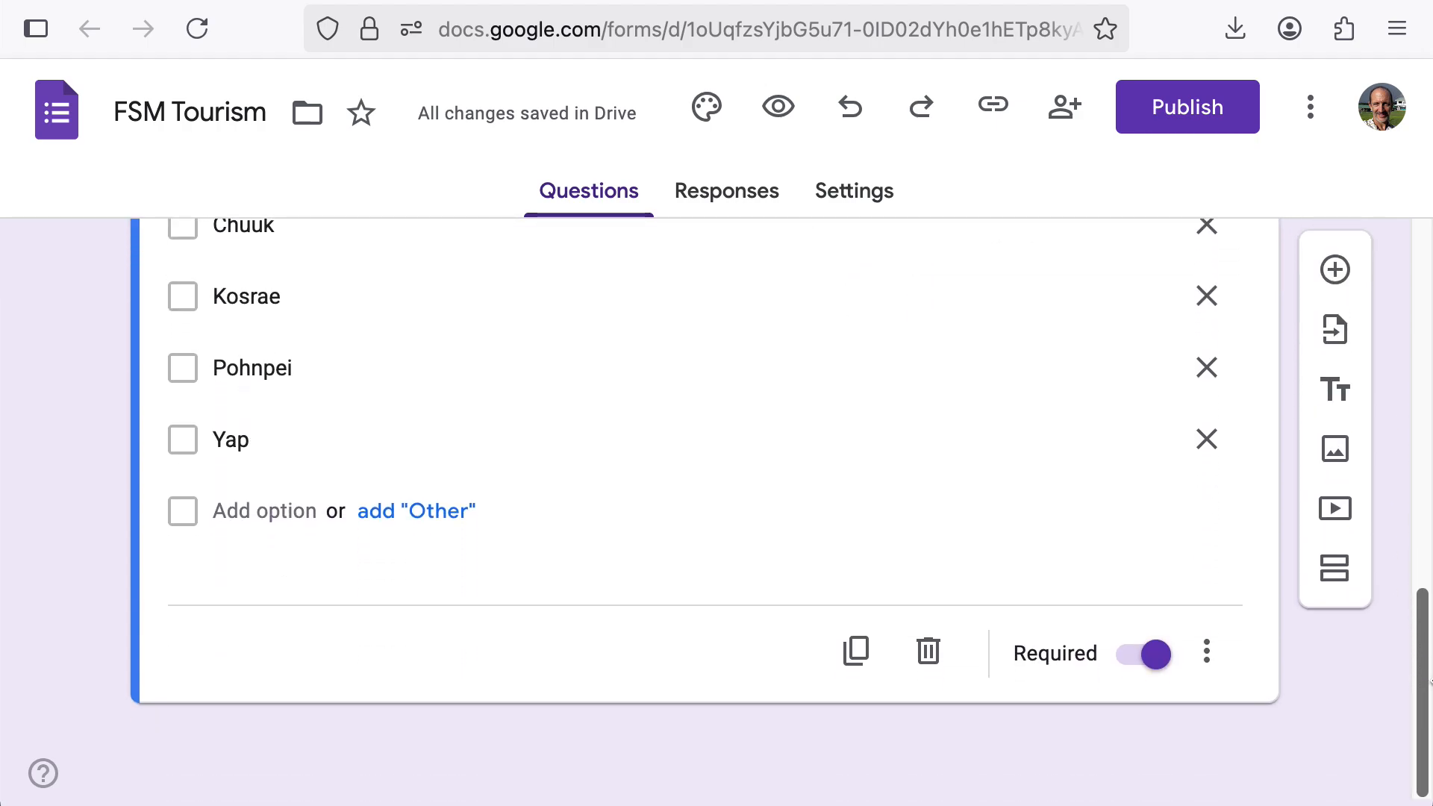
click(1349, 289)
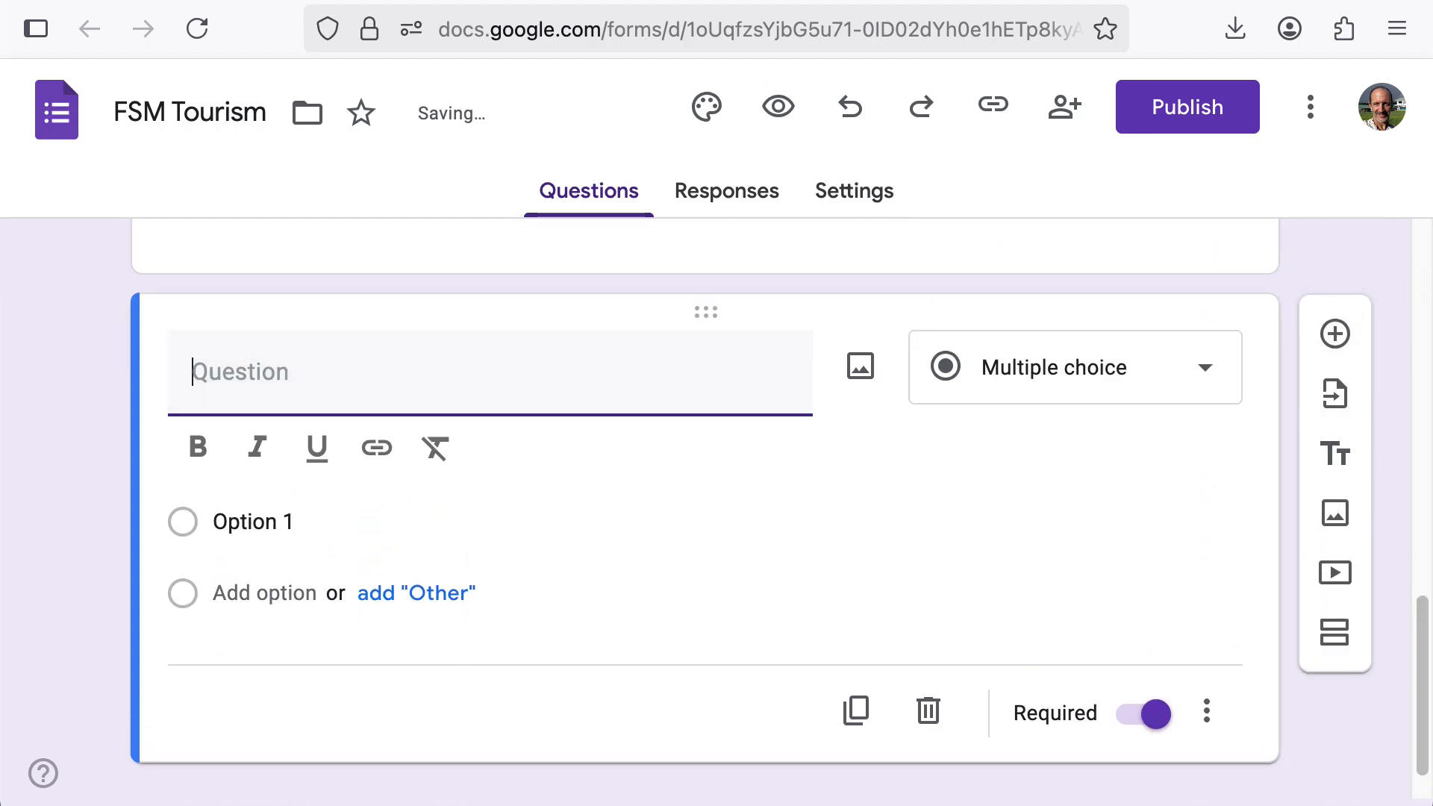
key(super+Tab)
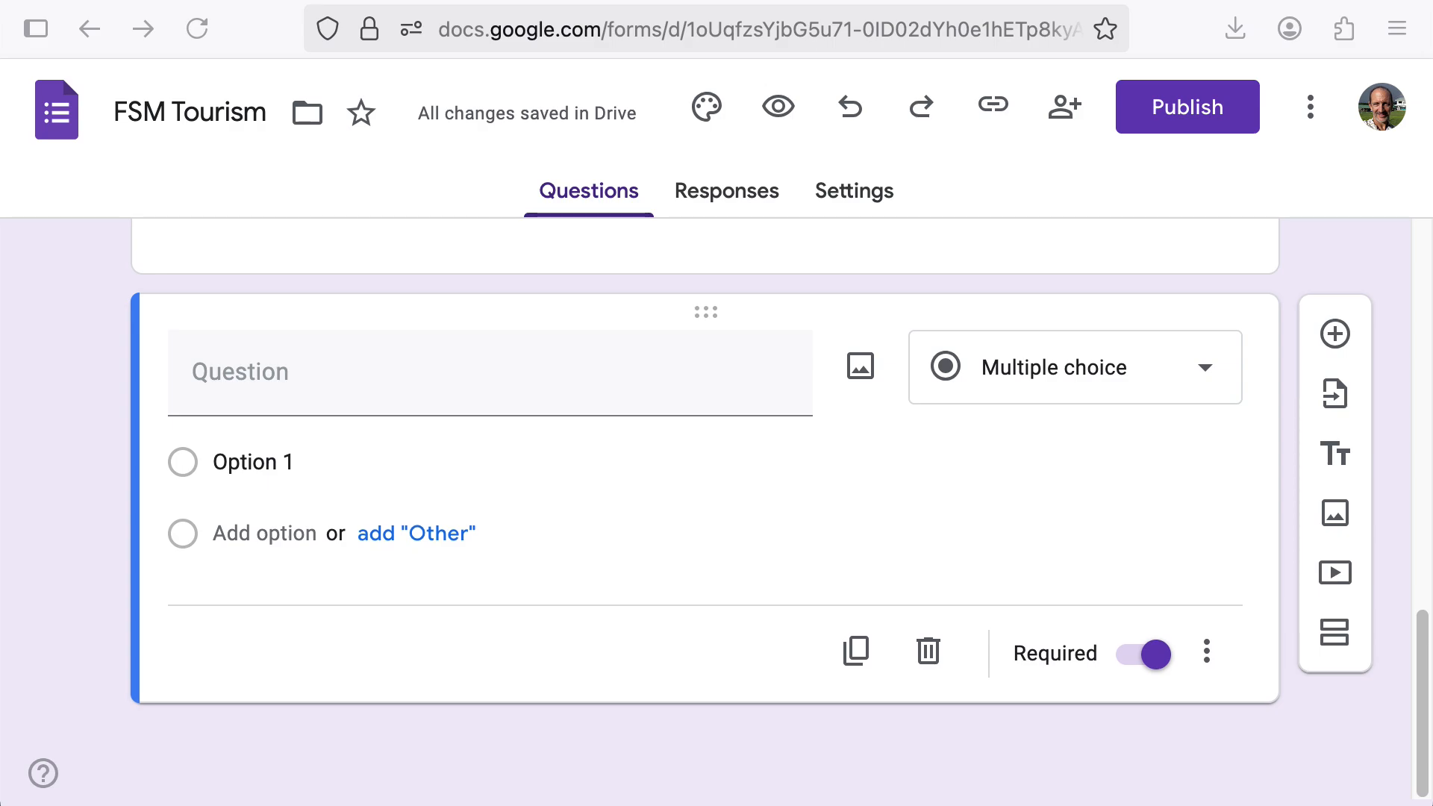
click(413, 361)
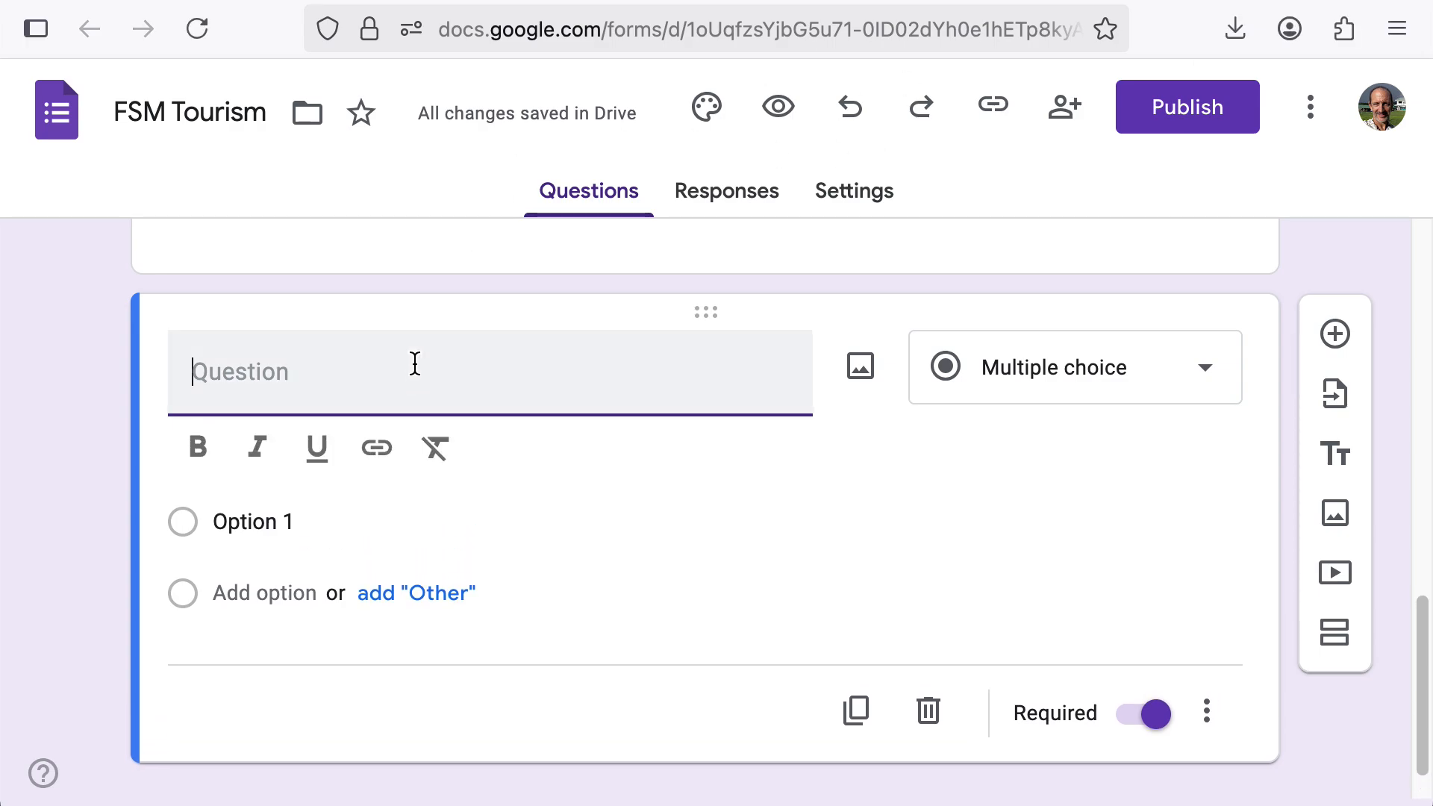
text(Did you travel off island in the past twelve months?)
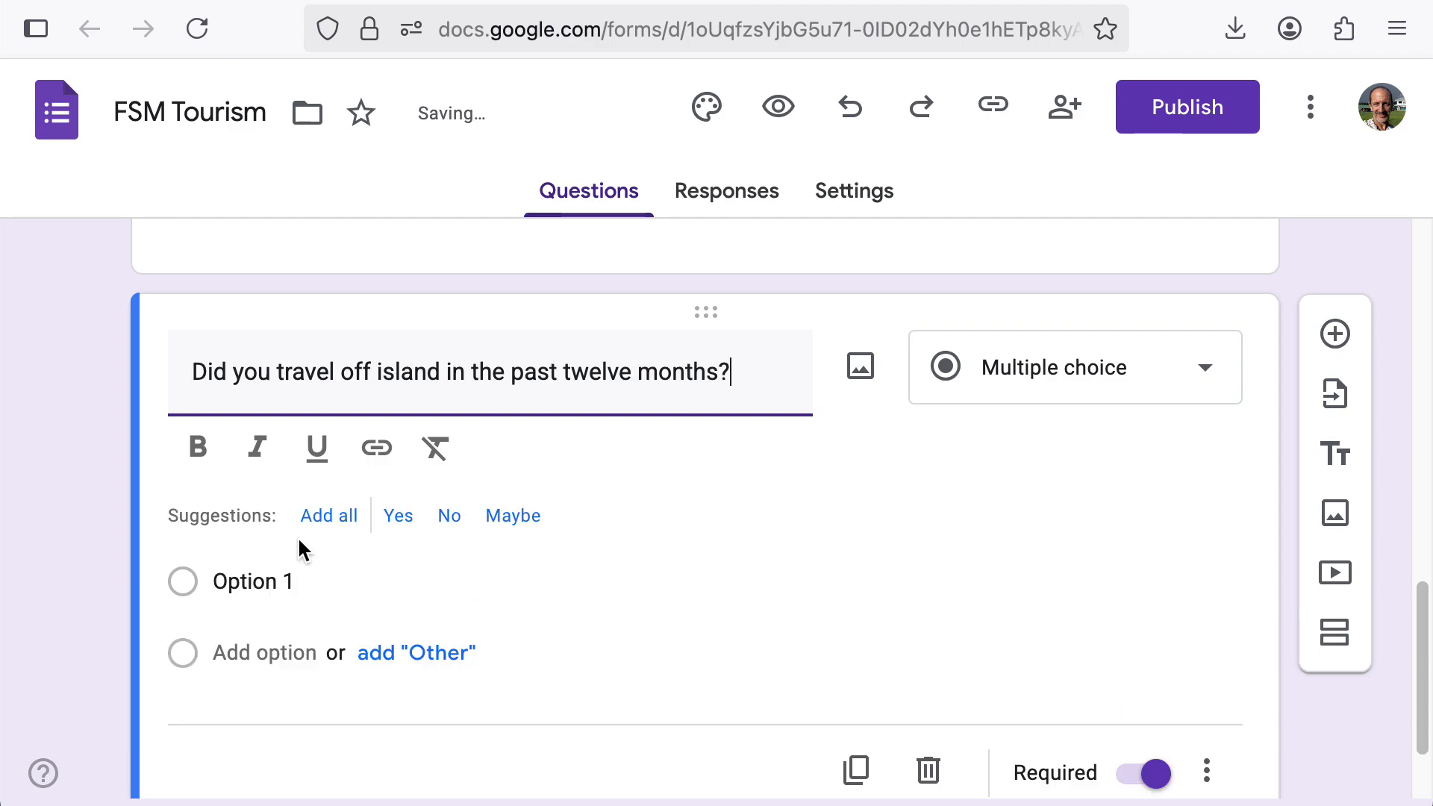
click(393, 525)
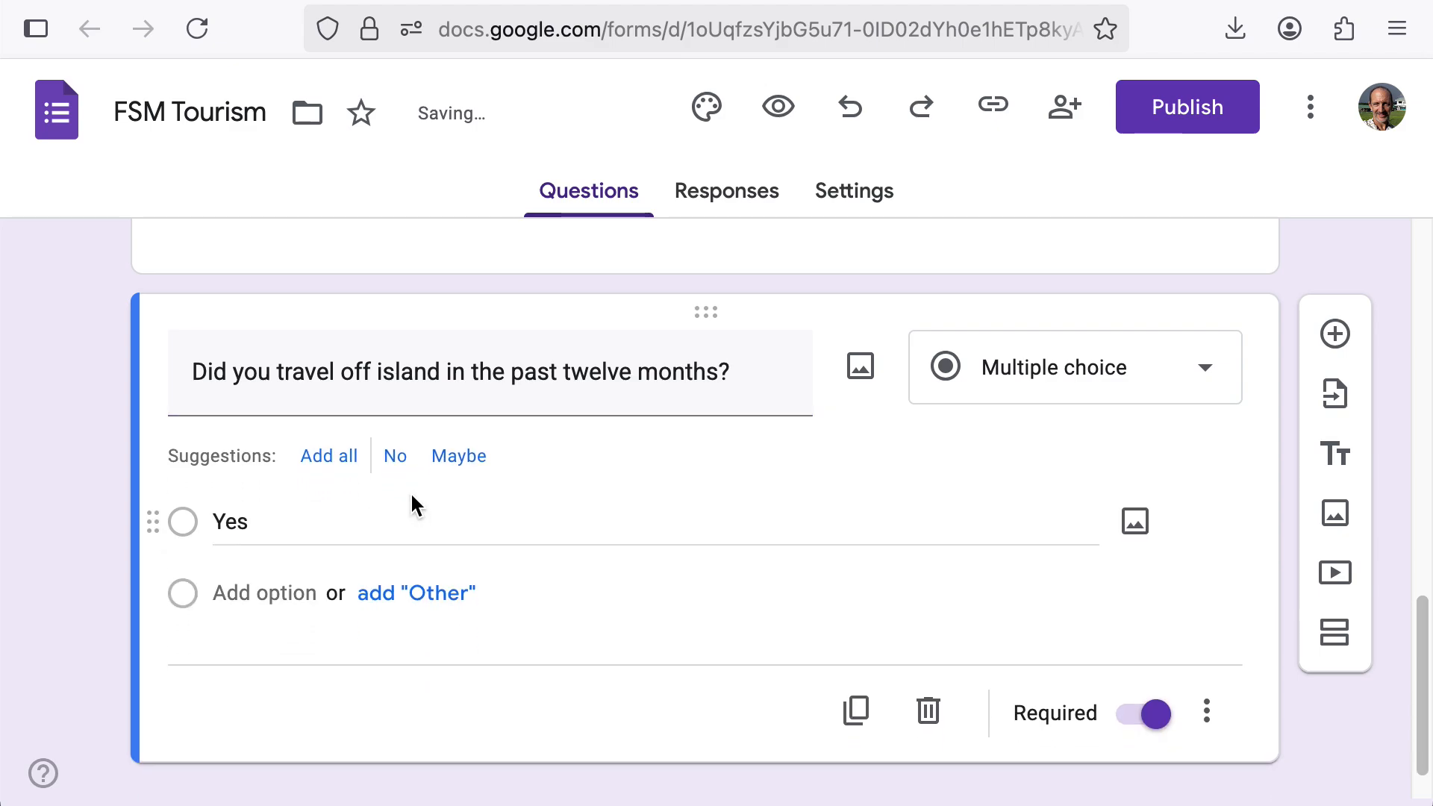
click(395, 456)
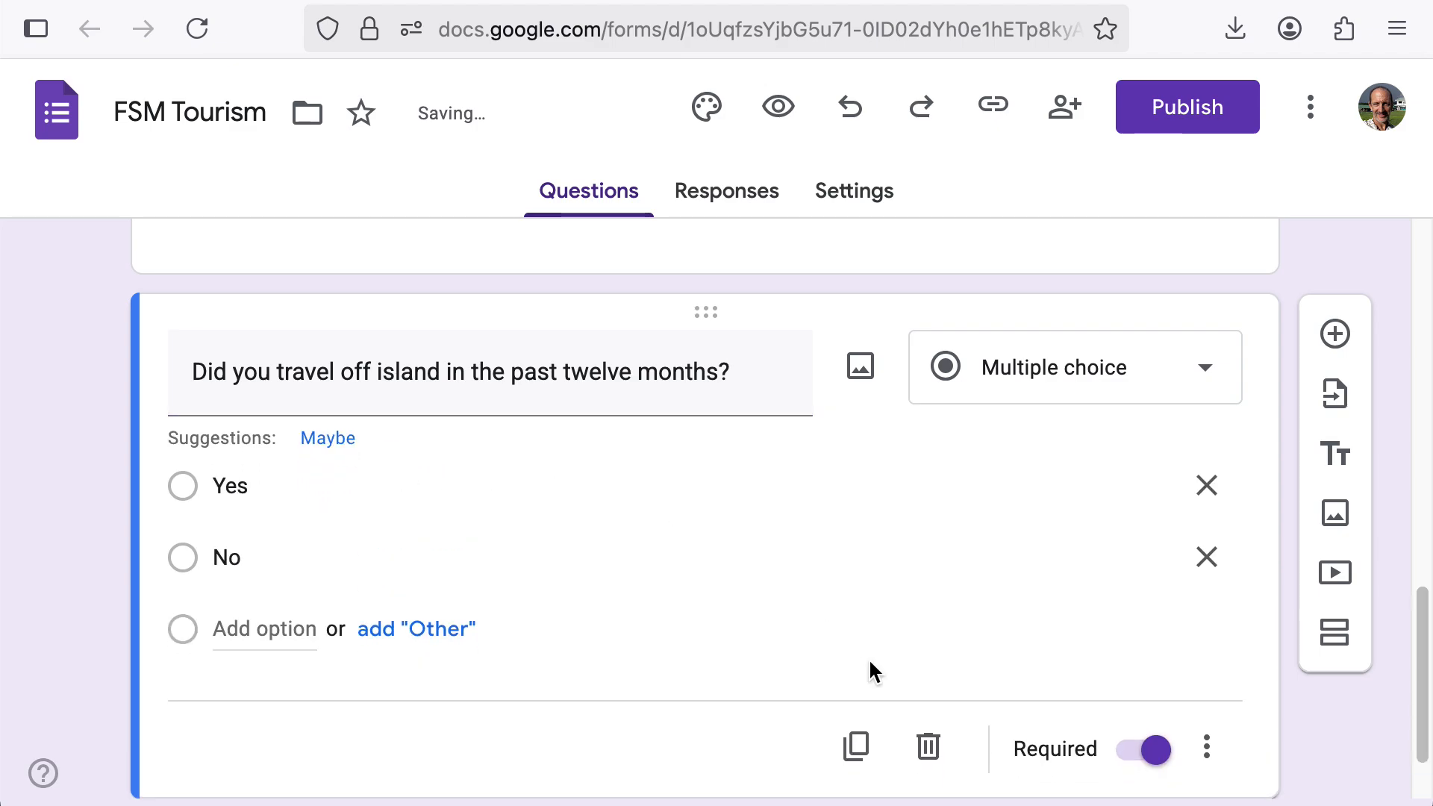
Add a new section after the travel question and title it "Number of off island trips".
scroll(867, 664, down, 1)
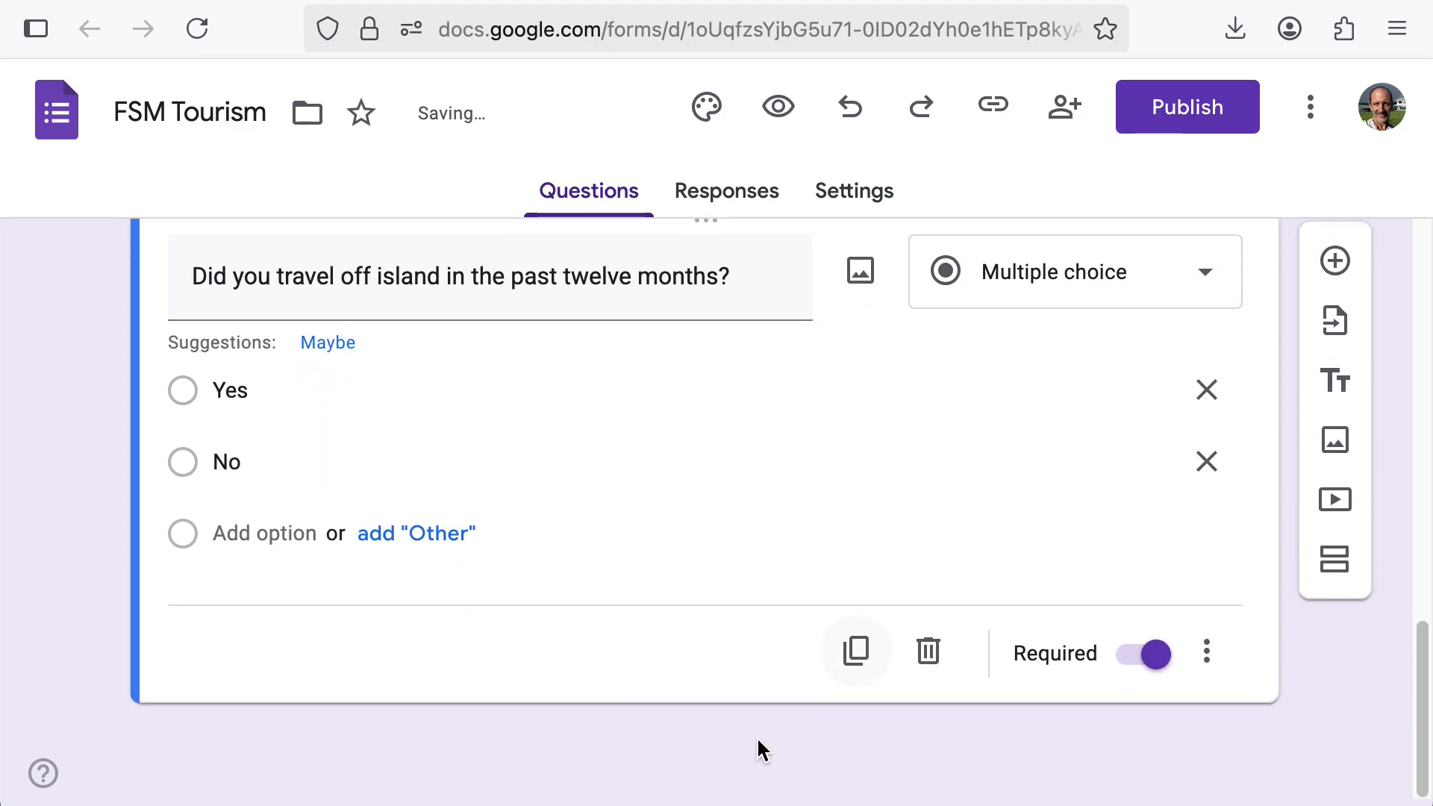
click(1352, 599)
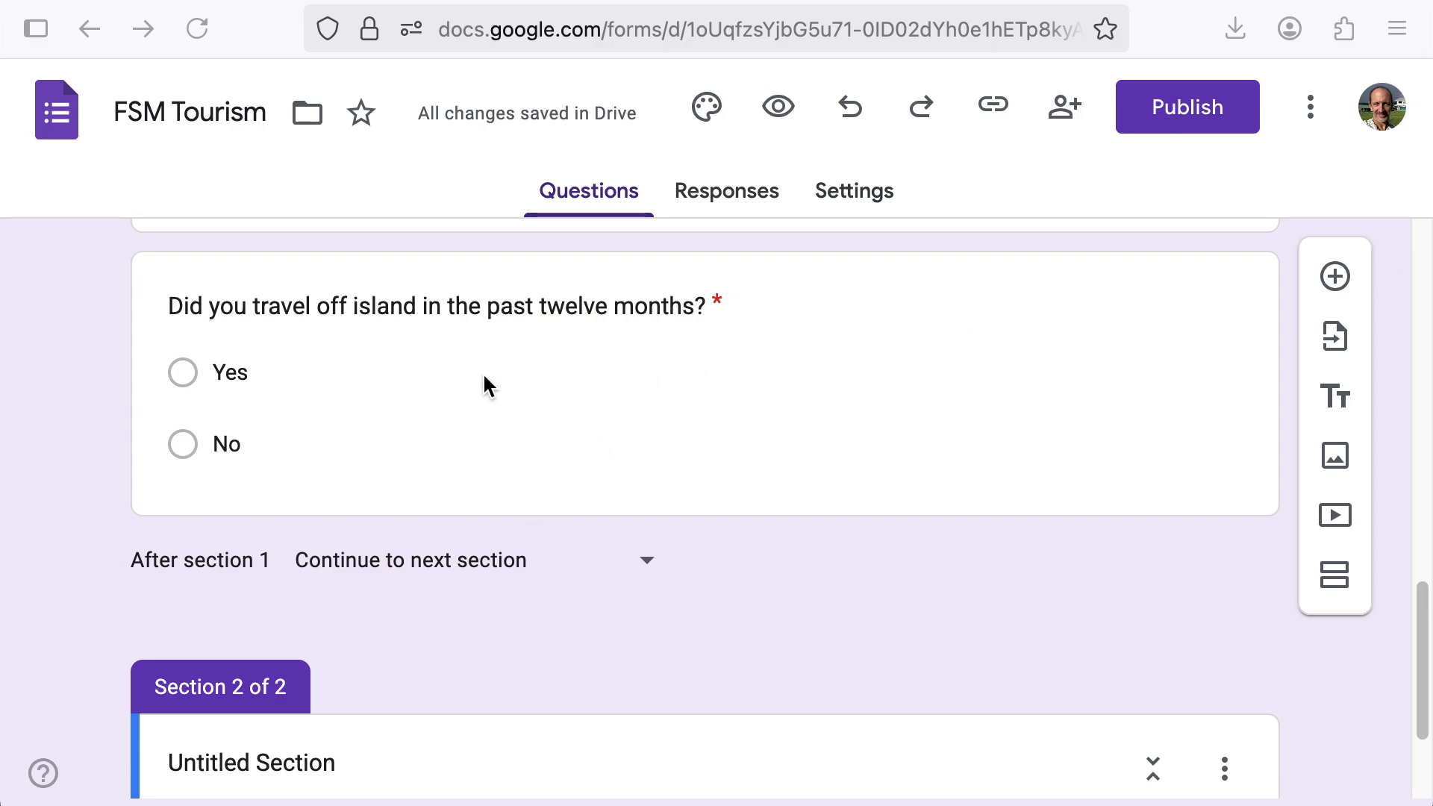
click(320, 761)
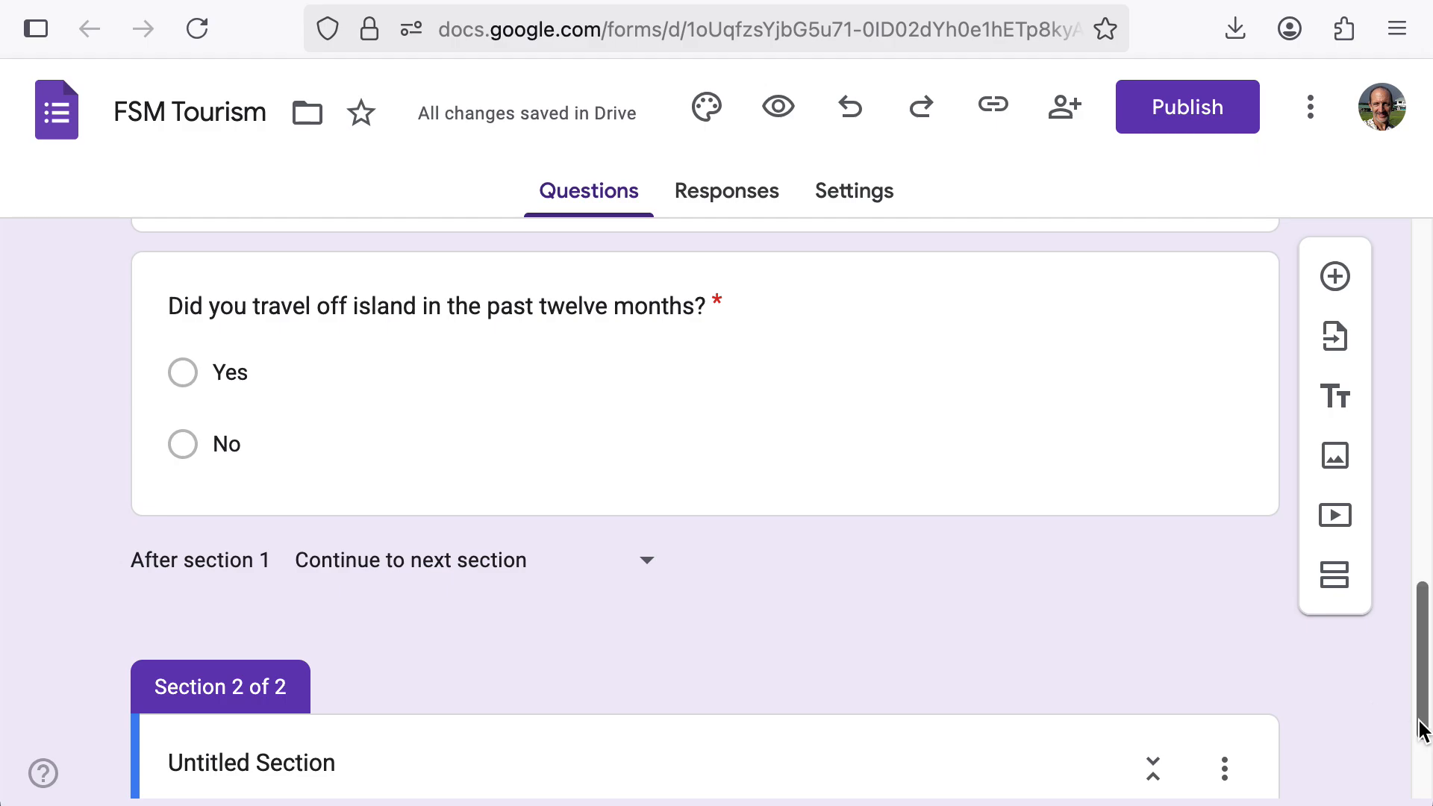
drag(1422, 725, 1400, 800)
click(305, 585)
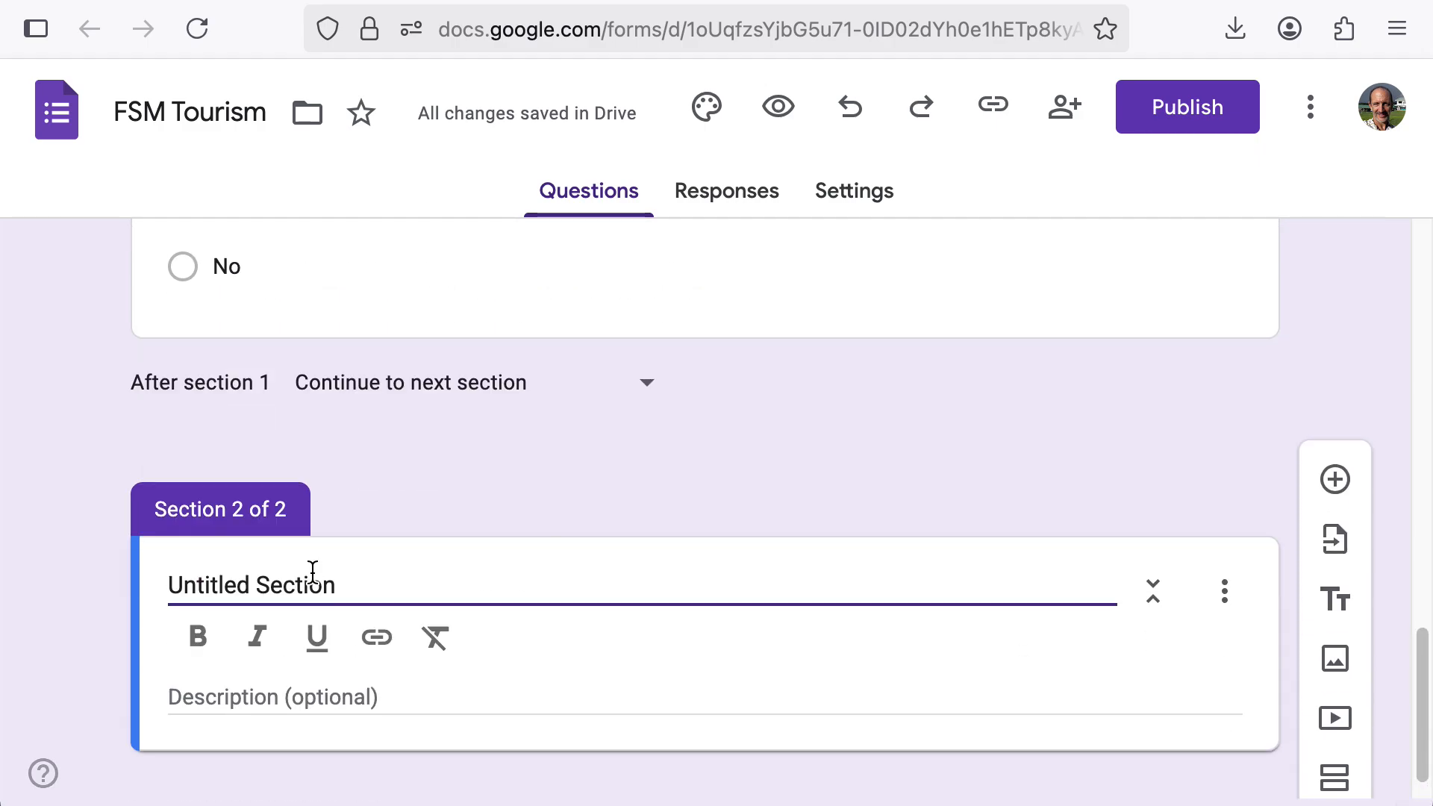
text(Number of off island trips)
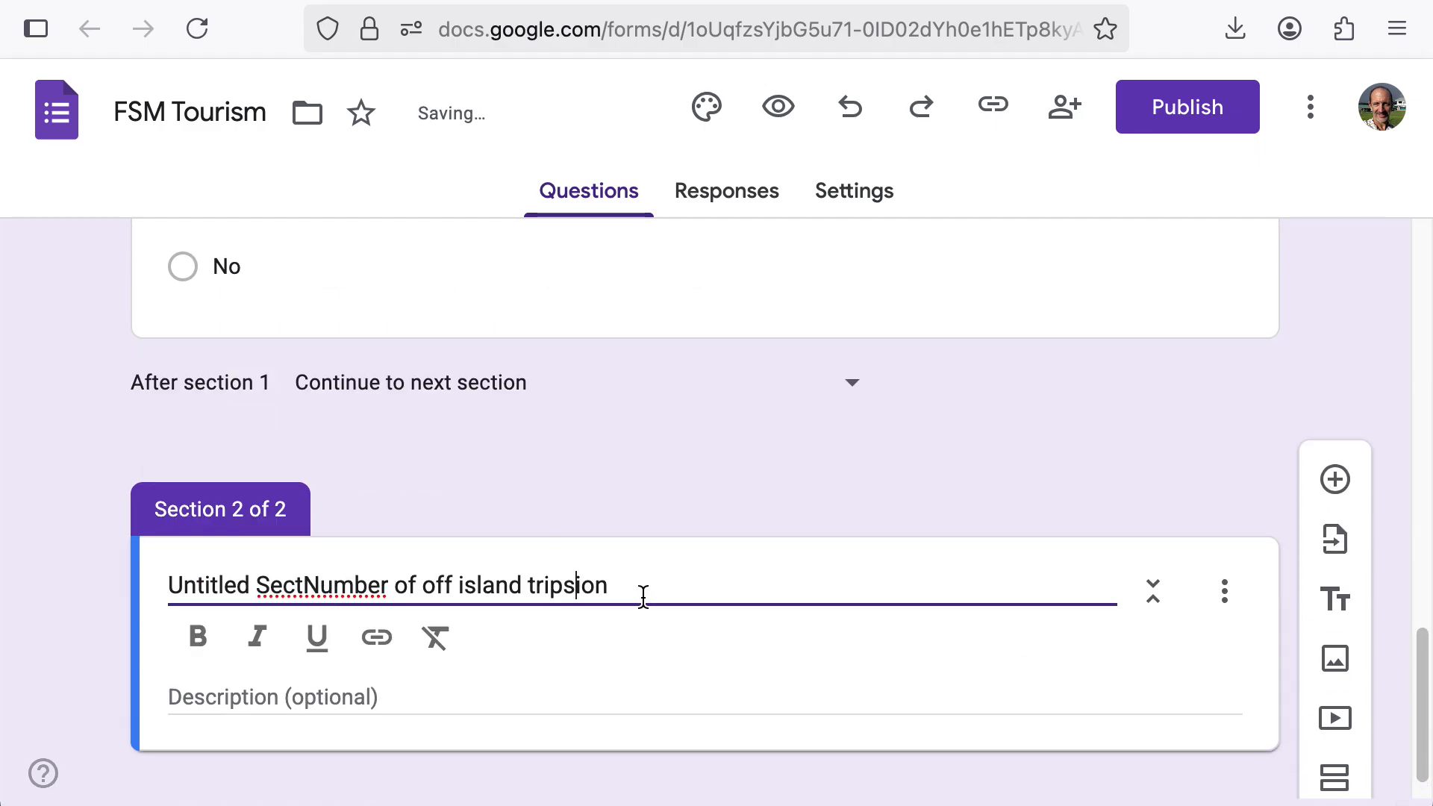
drag(645, 588, 26, 549)
text(Number of off island trips)
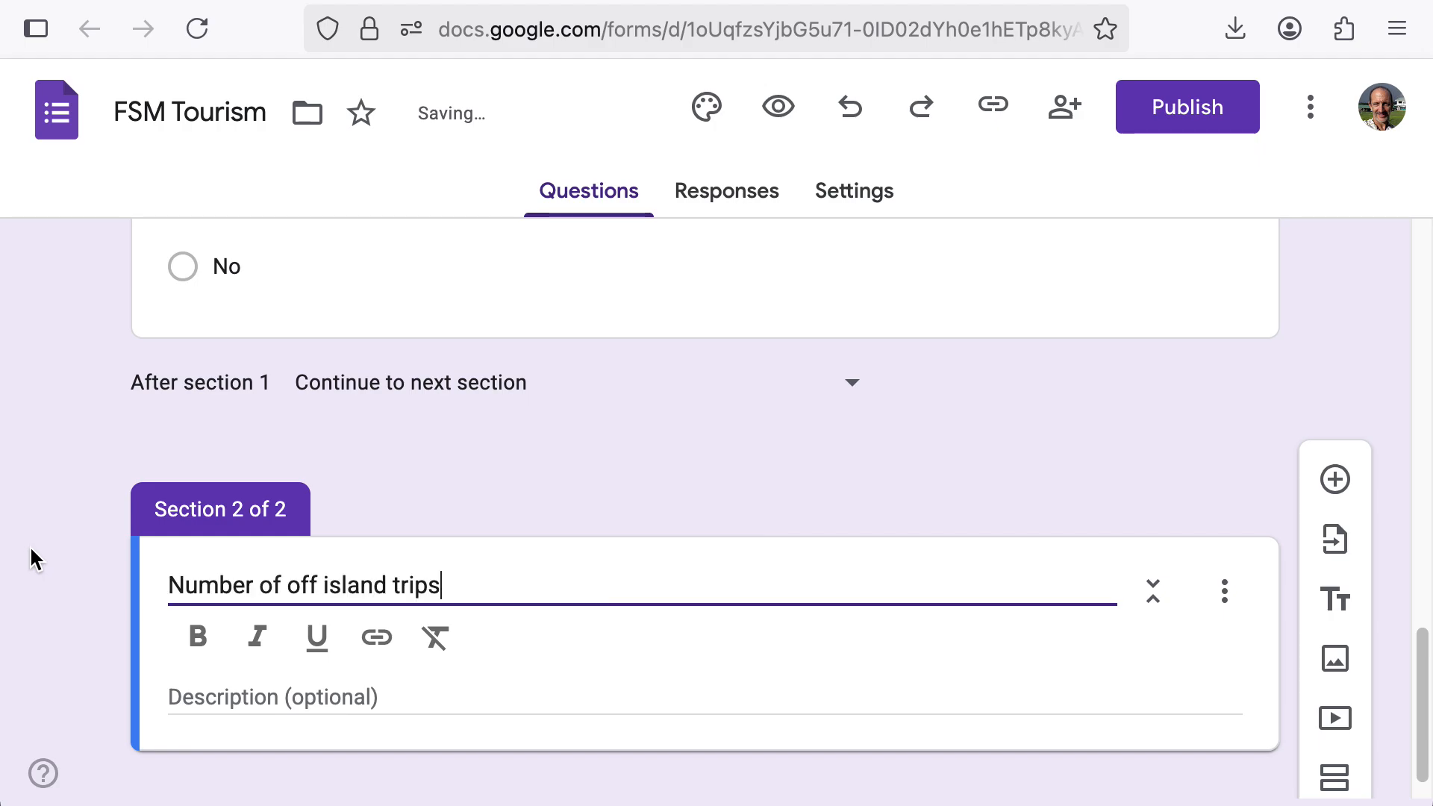
Add a Short answer question to section 2 asking "How many off island trips did you take in the past twelve months?".
scroll(537, 518, down, 1)
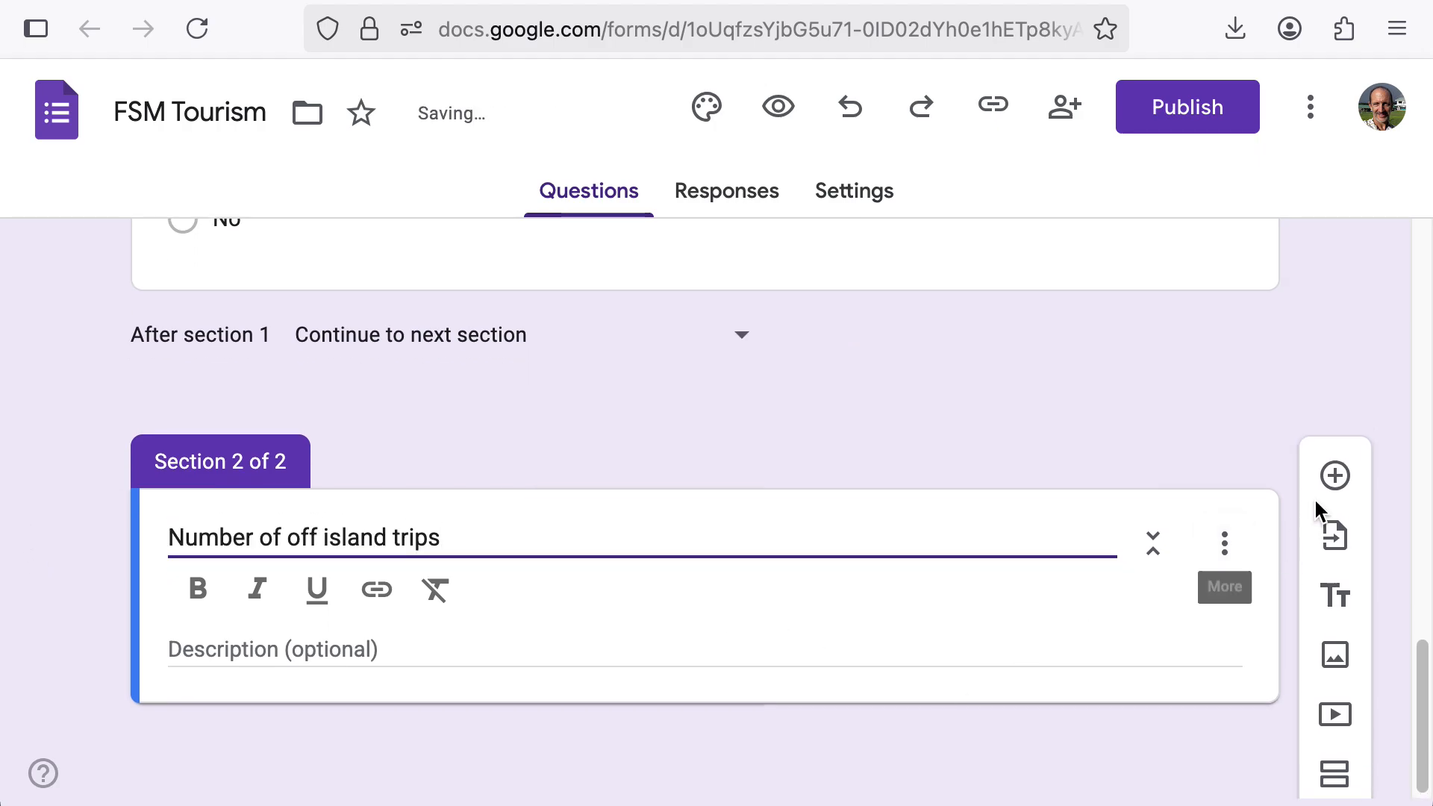
click(1334, 481)
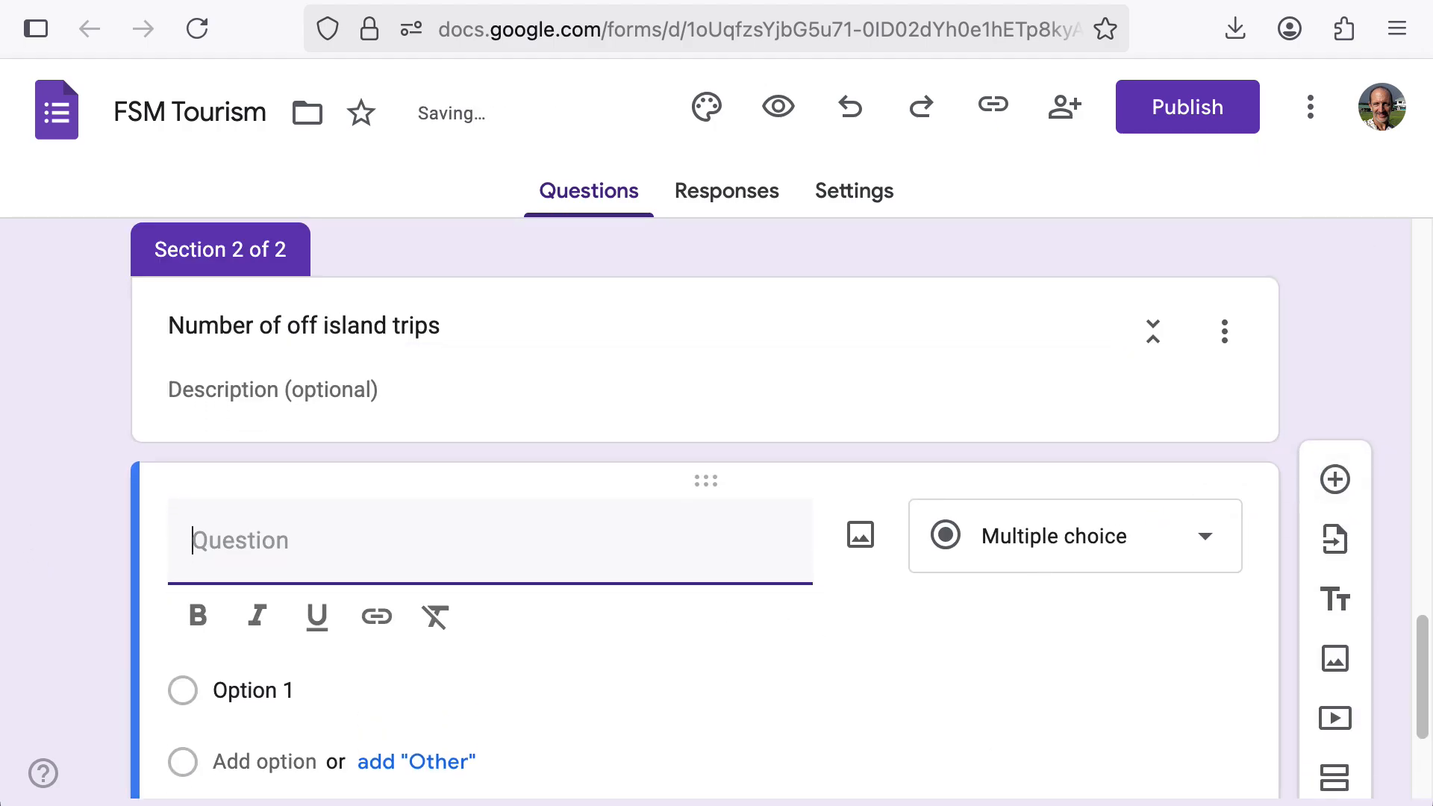
key(super+Tab)
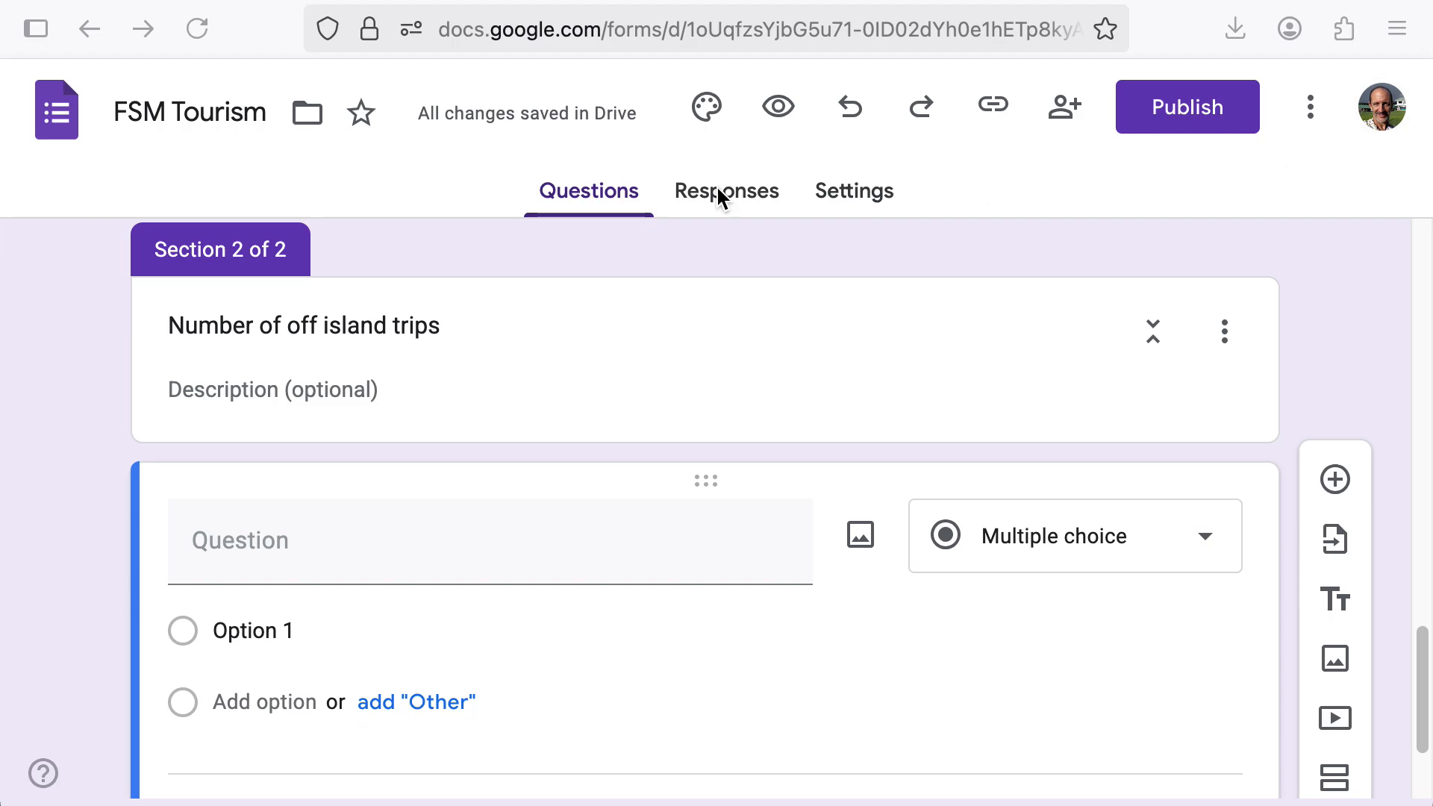
click(448, 541)
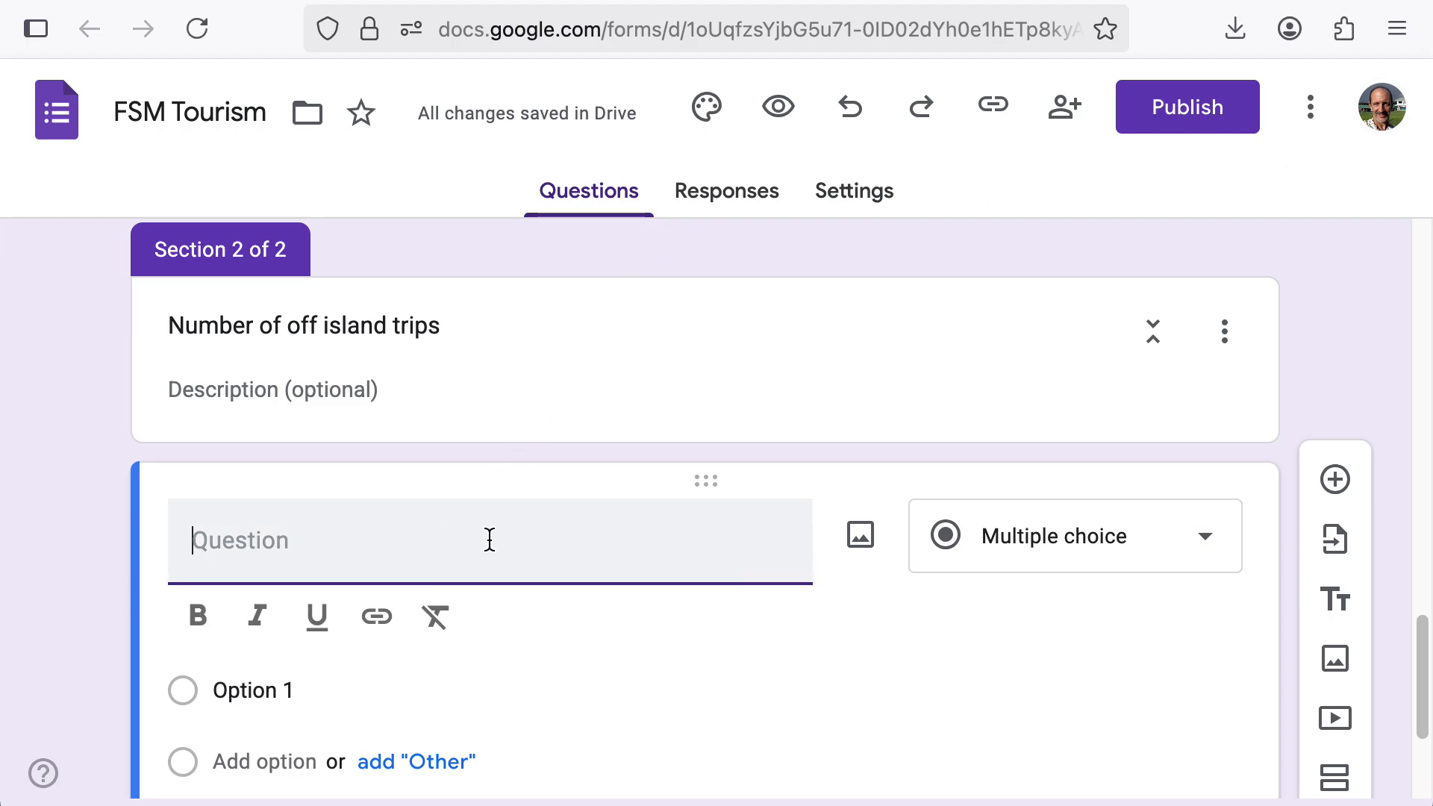
text(How many off island trips did you take in the past twelve months?)
click(1097, 569)
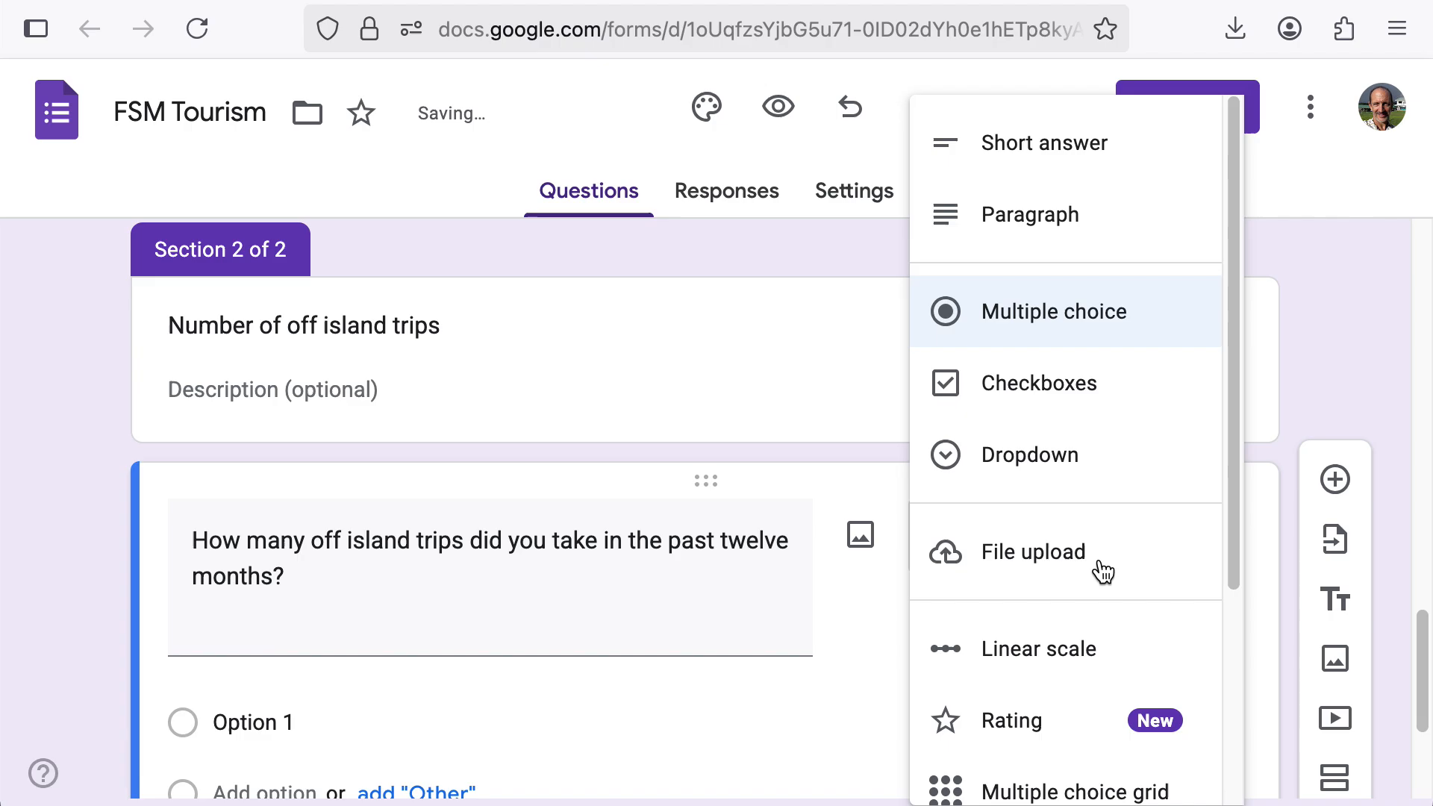
click(1077, 149)
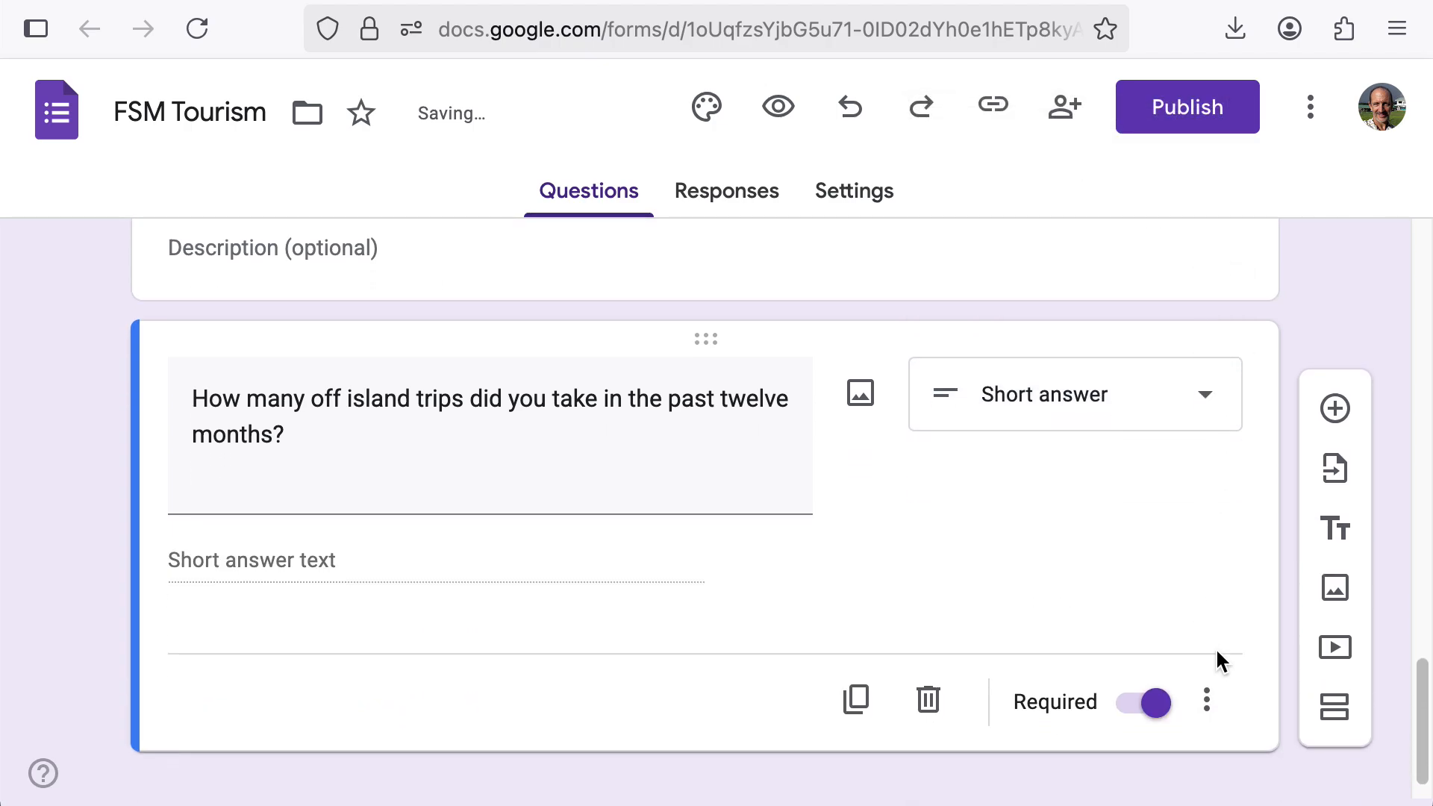
Add response validation to the trip-count question with the rule Number, Is number.
click(1206, 699)
click(1218, 726)
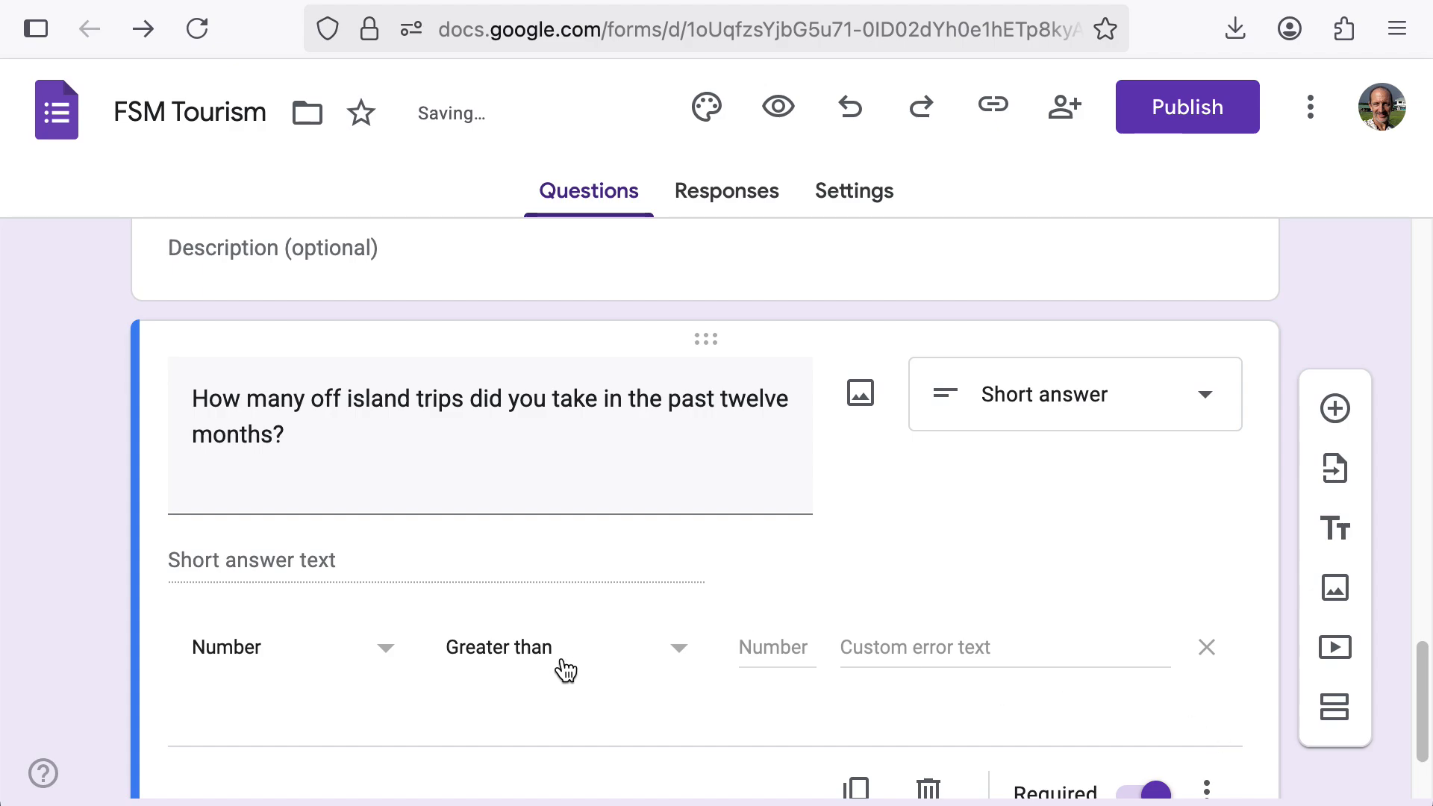
click(529, 655)
click(533, 699)
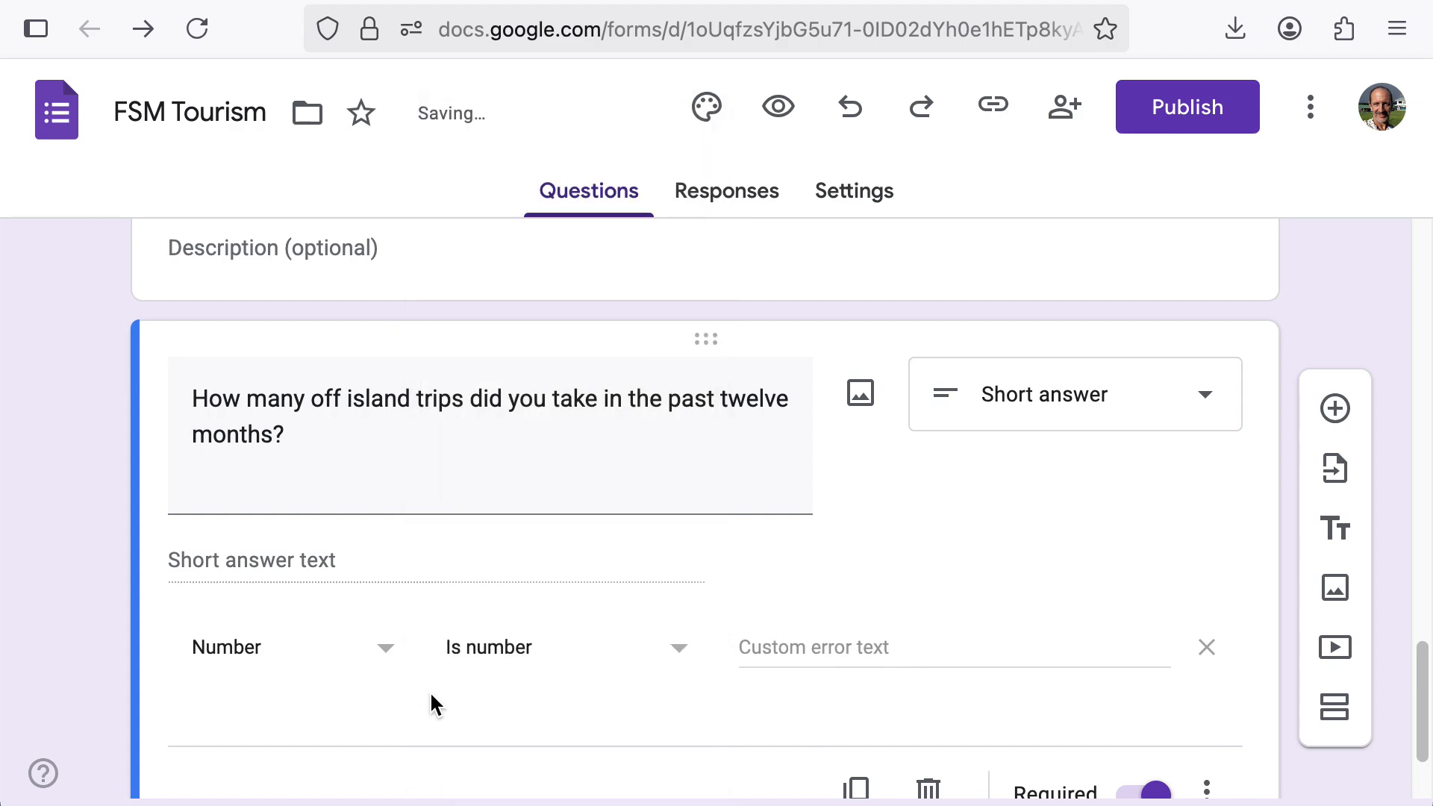
Add a third section after the trip-count question and title it "Future of tourism".
scroll(726, 523, down, 4)
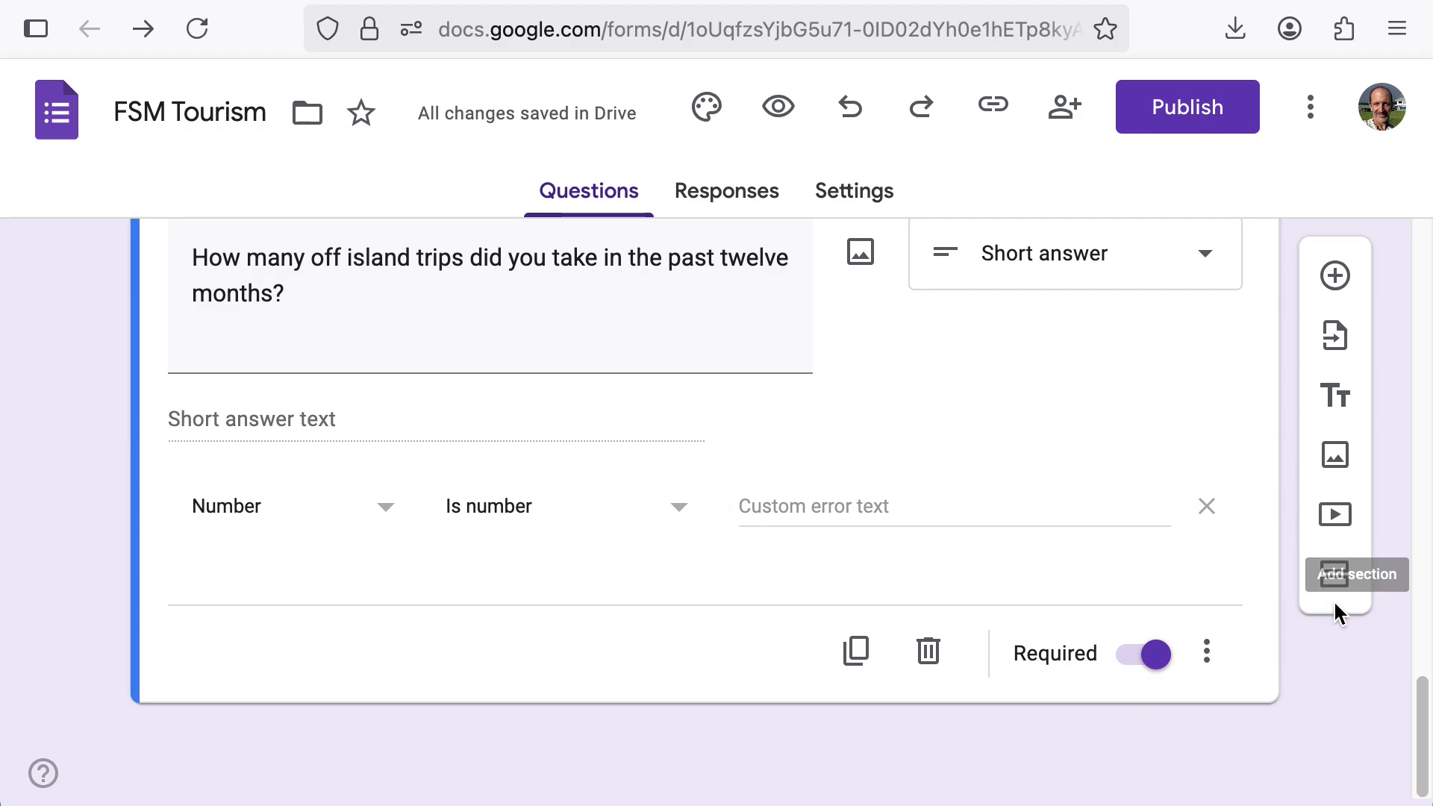
click(1334, 576)
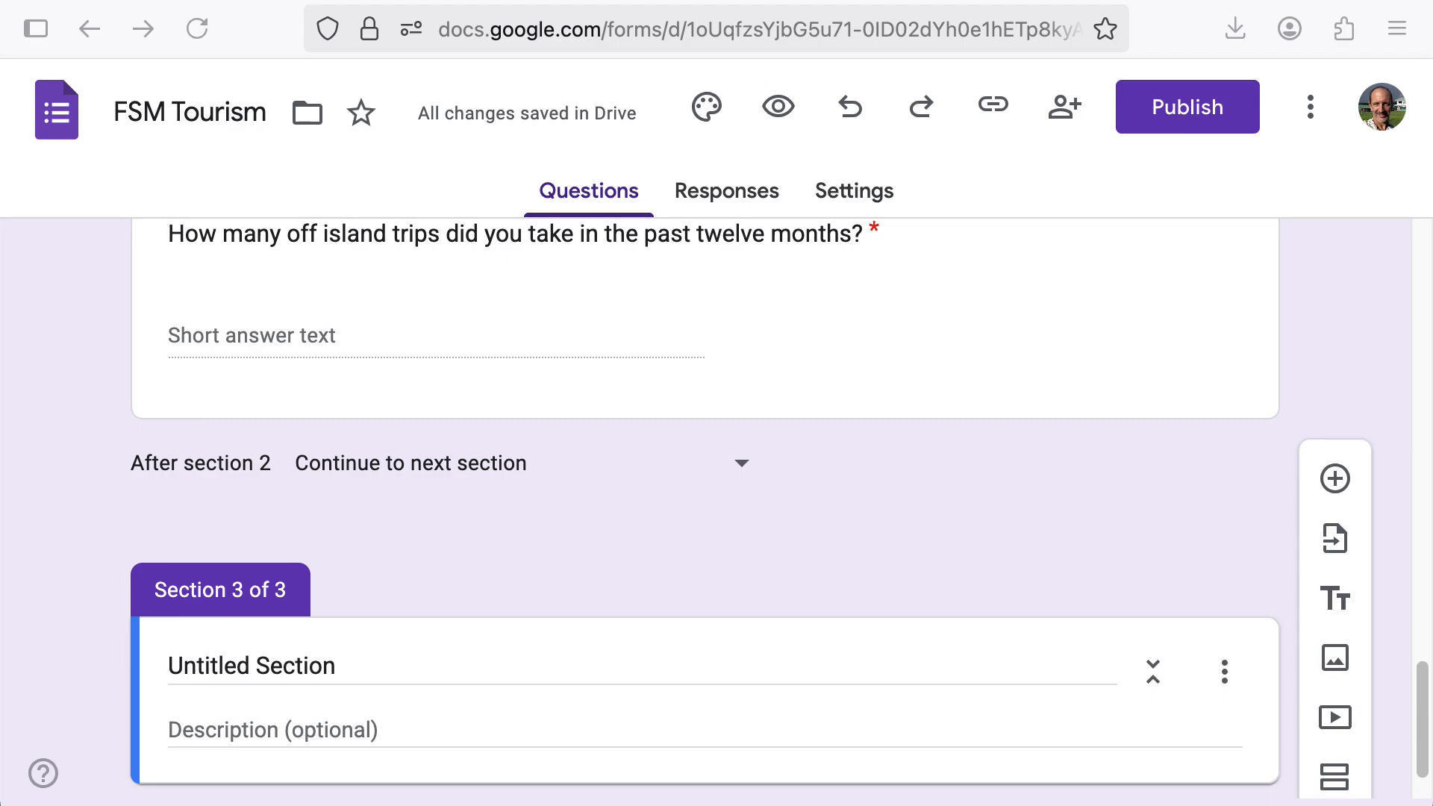
click(333, 664)
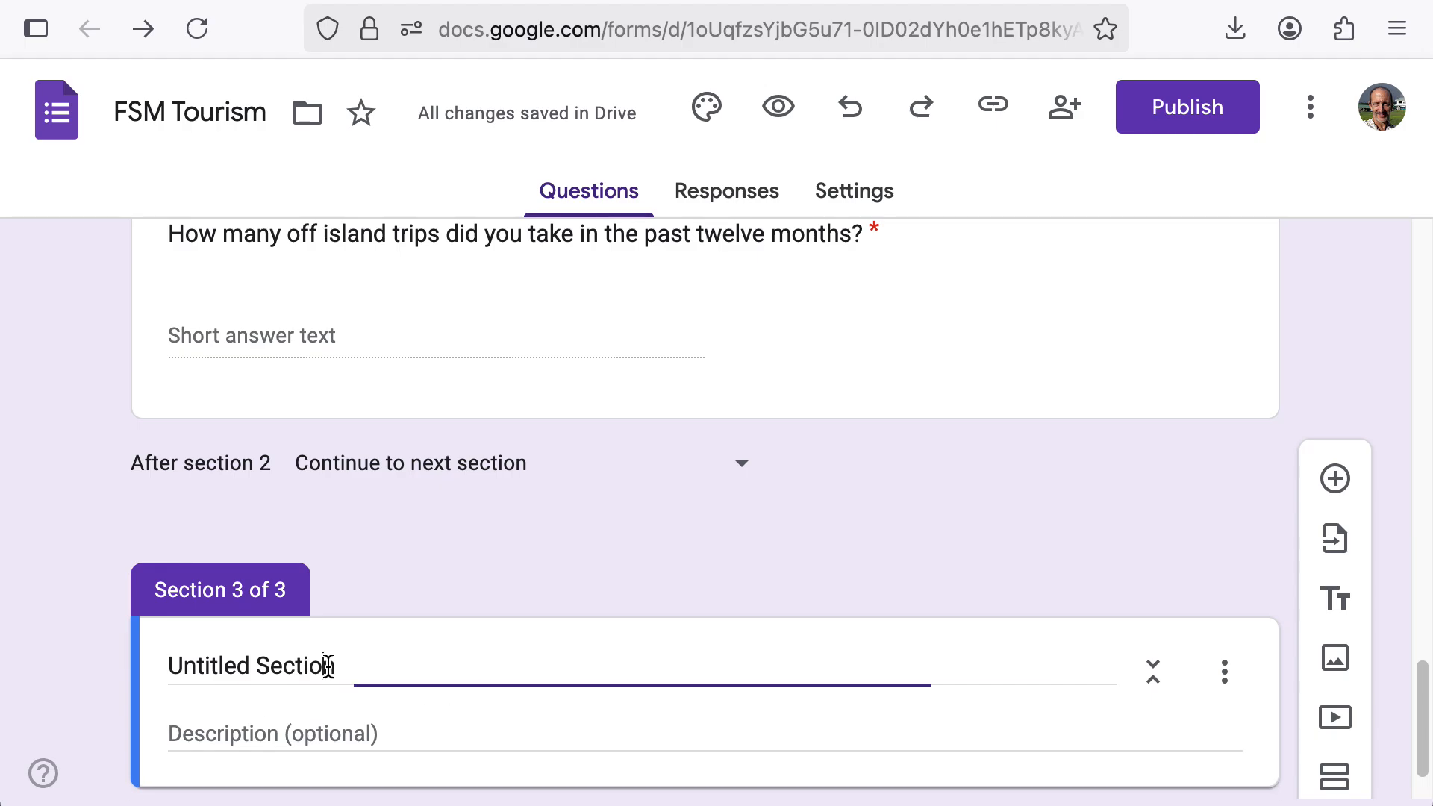
drag(337, 665, 170, 663)
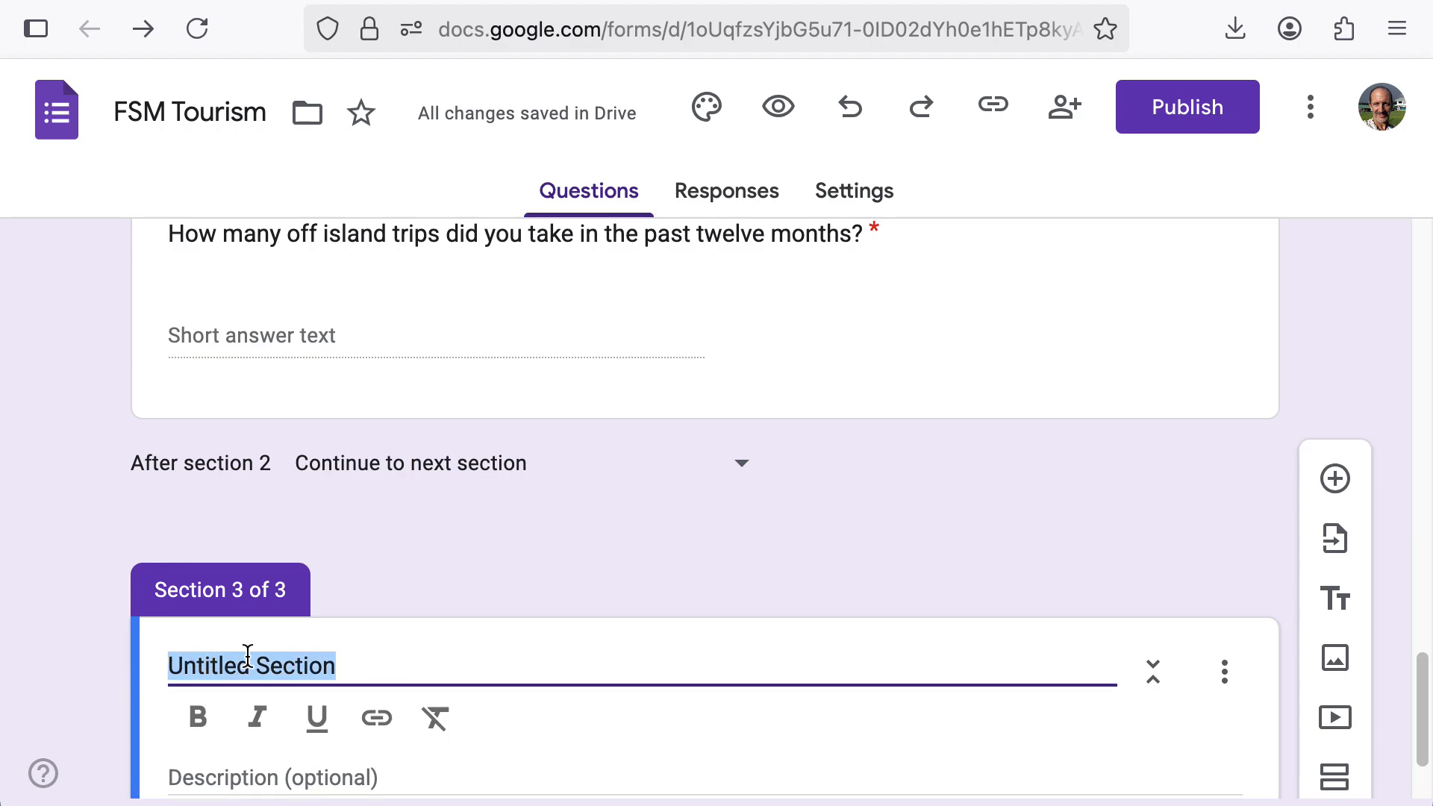
text(Future of tourism)
Add a Multiple choice grid question to the third section reading "The future of tourism in the FSM should be...".
scroll(403, 589, down, 2)
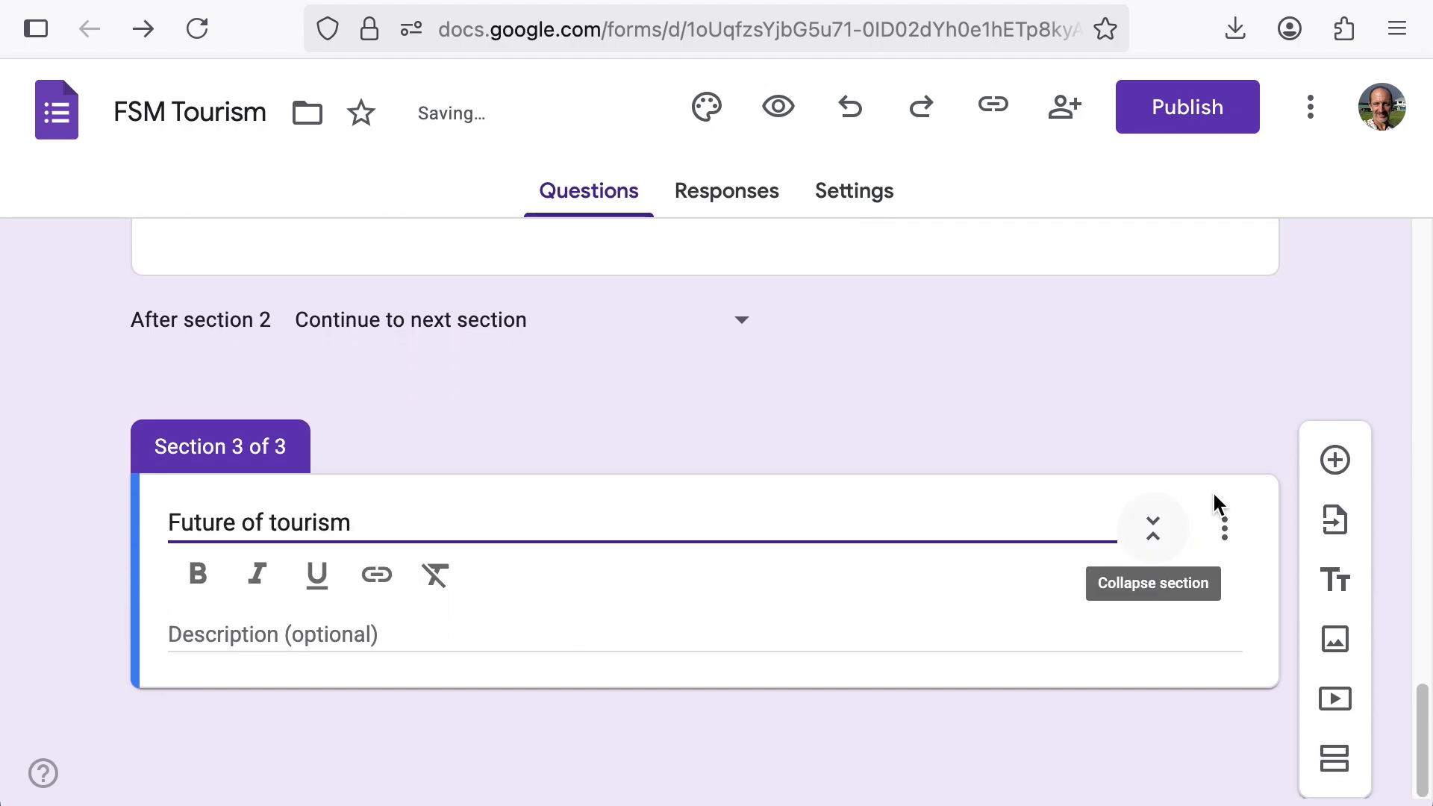
click(1336, 483)
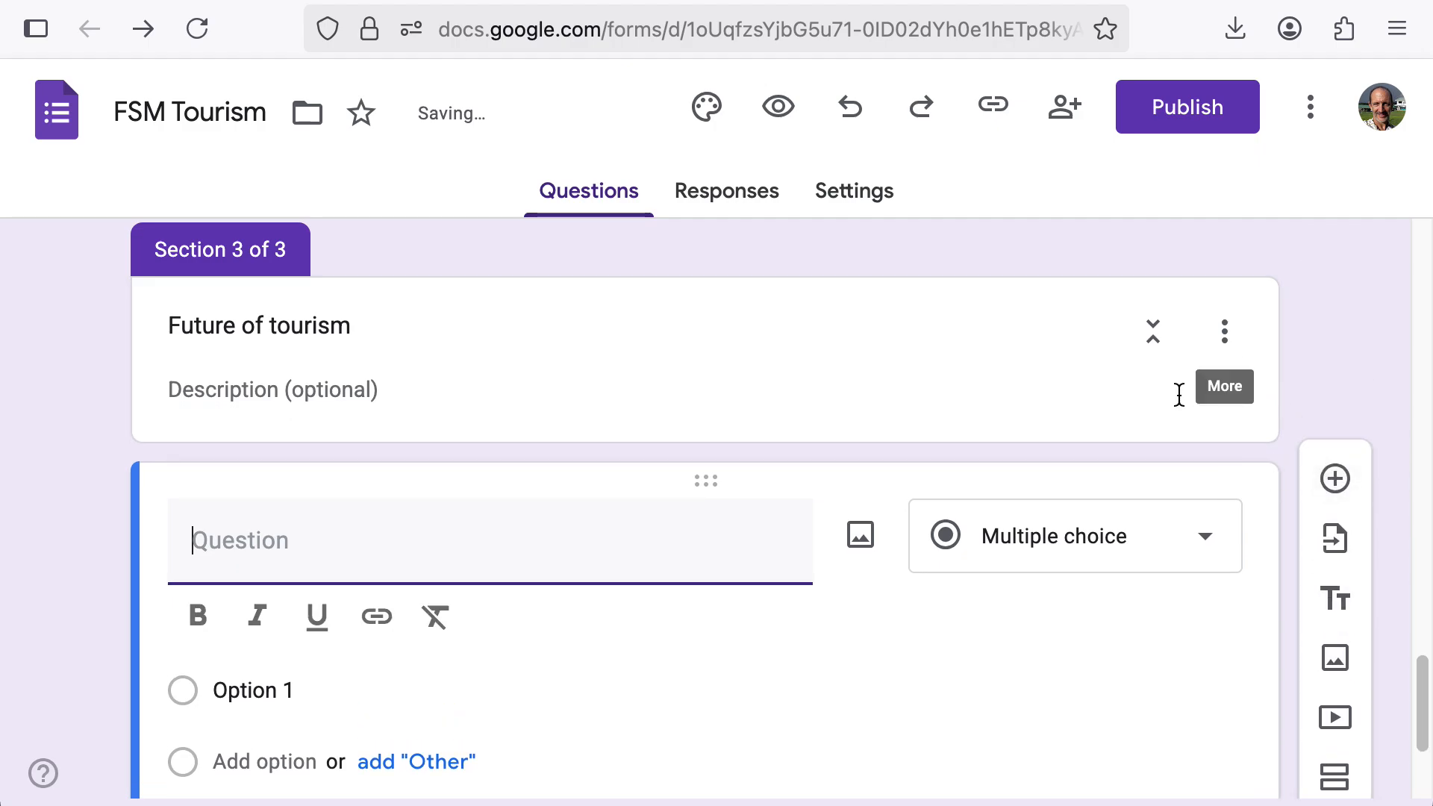
click(1139, 551)
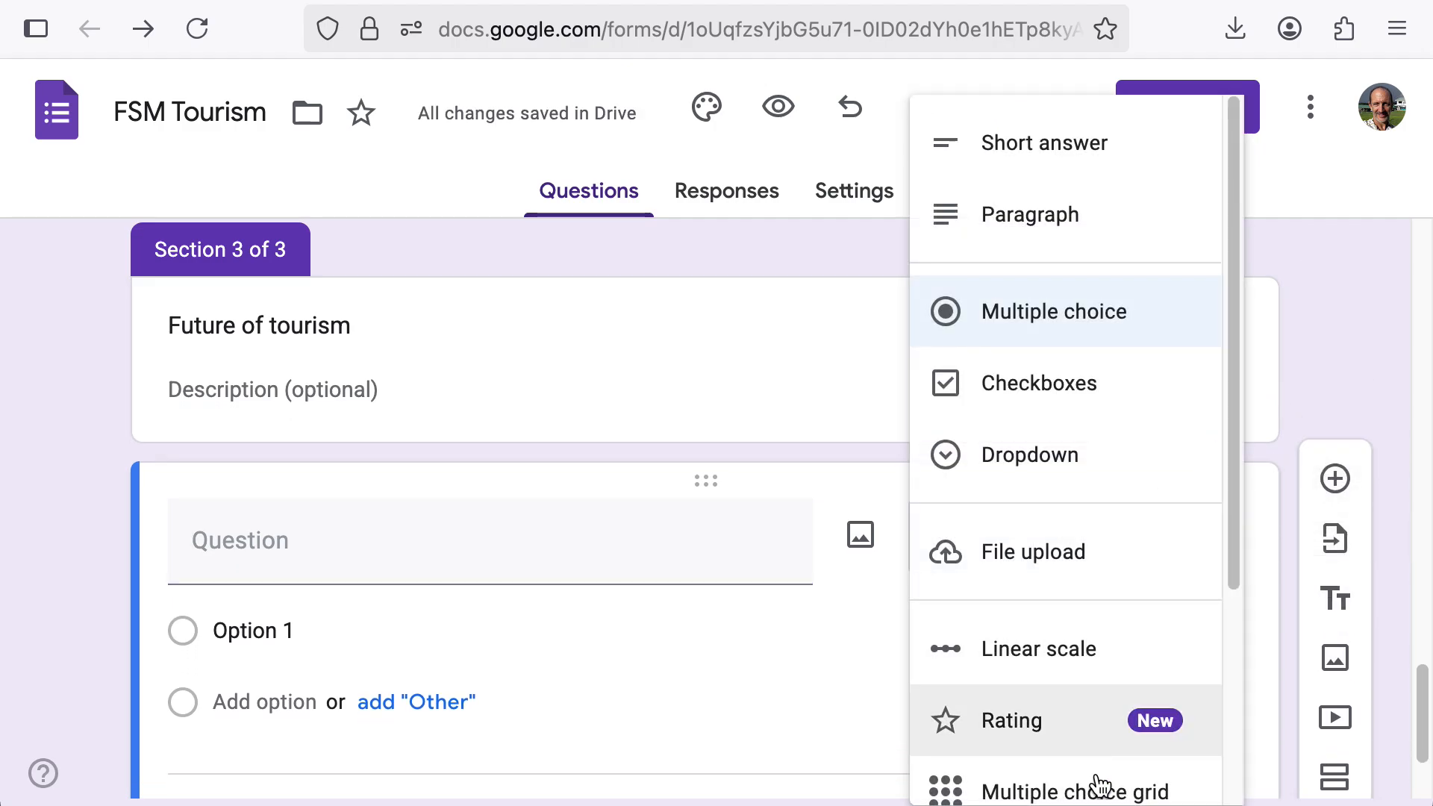
click(1136, 780)
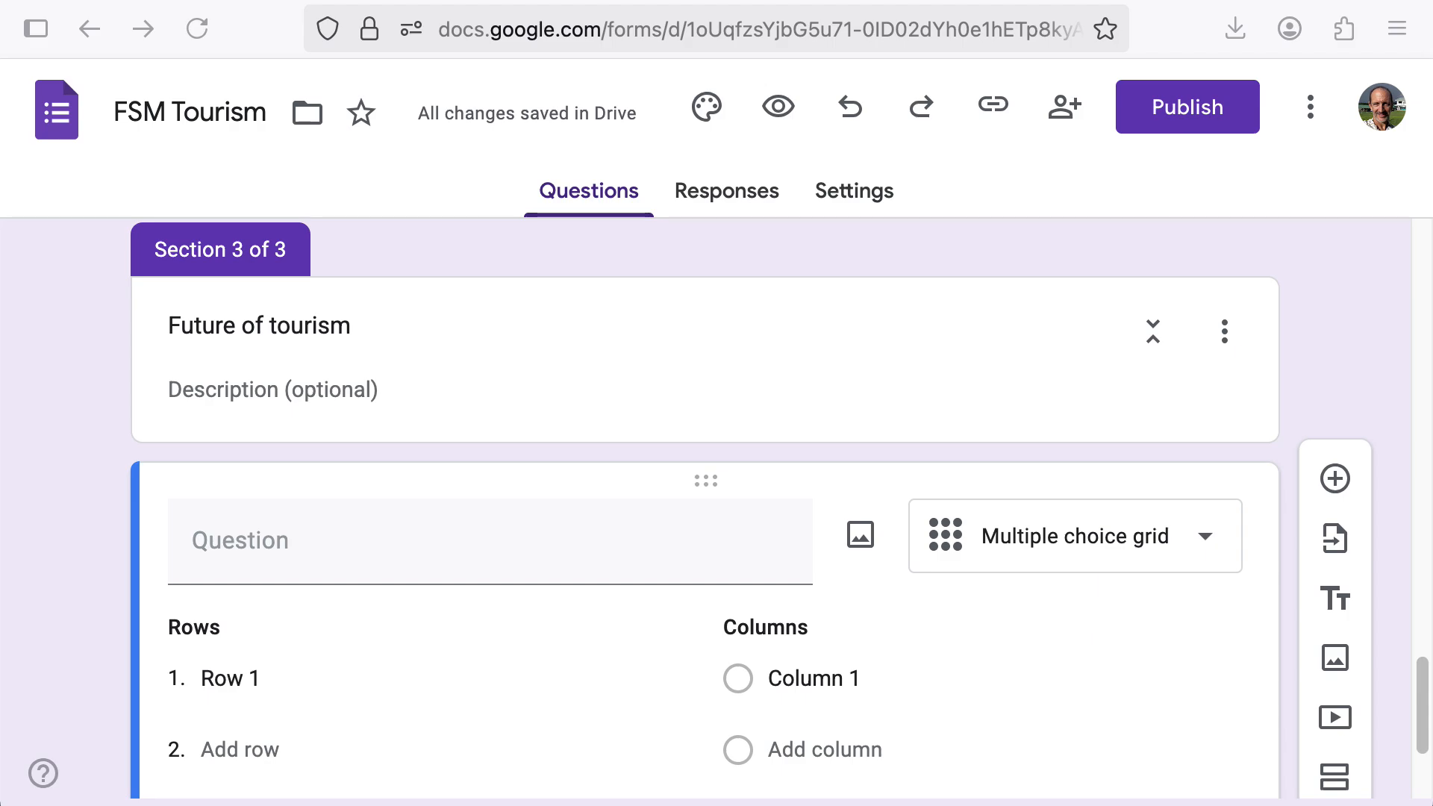
click(232, 558)
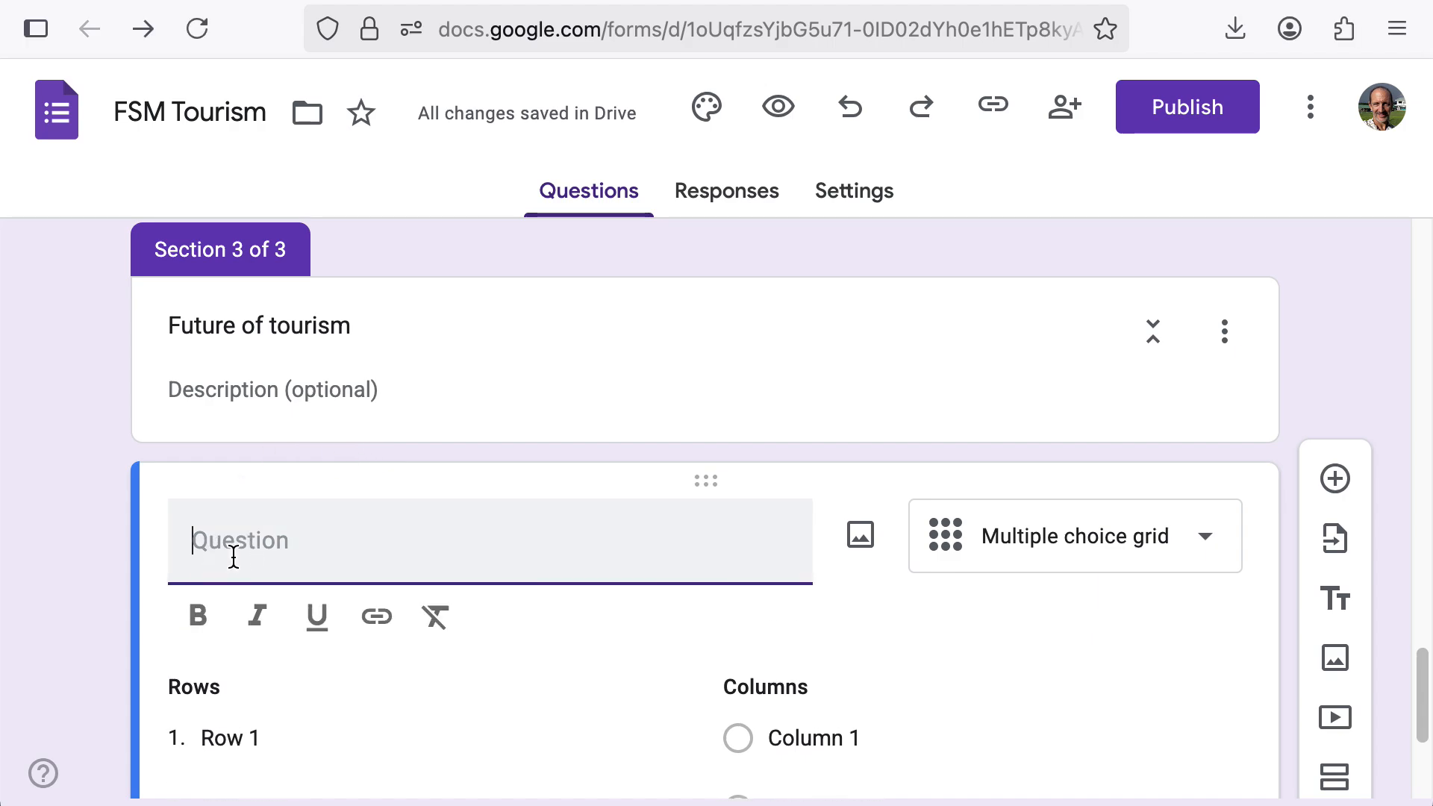
text(The future of tourism in the FSM should be...)
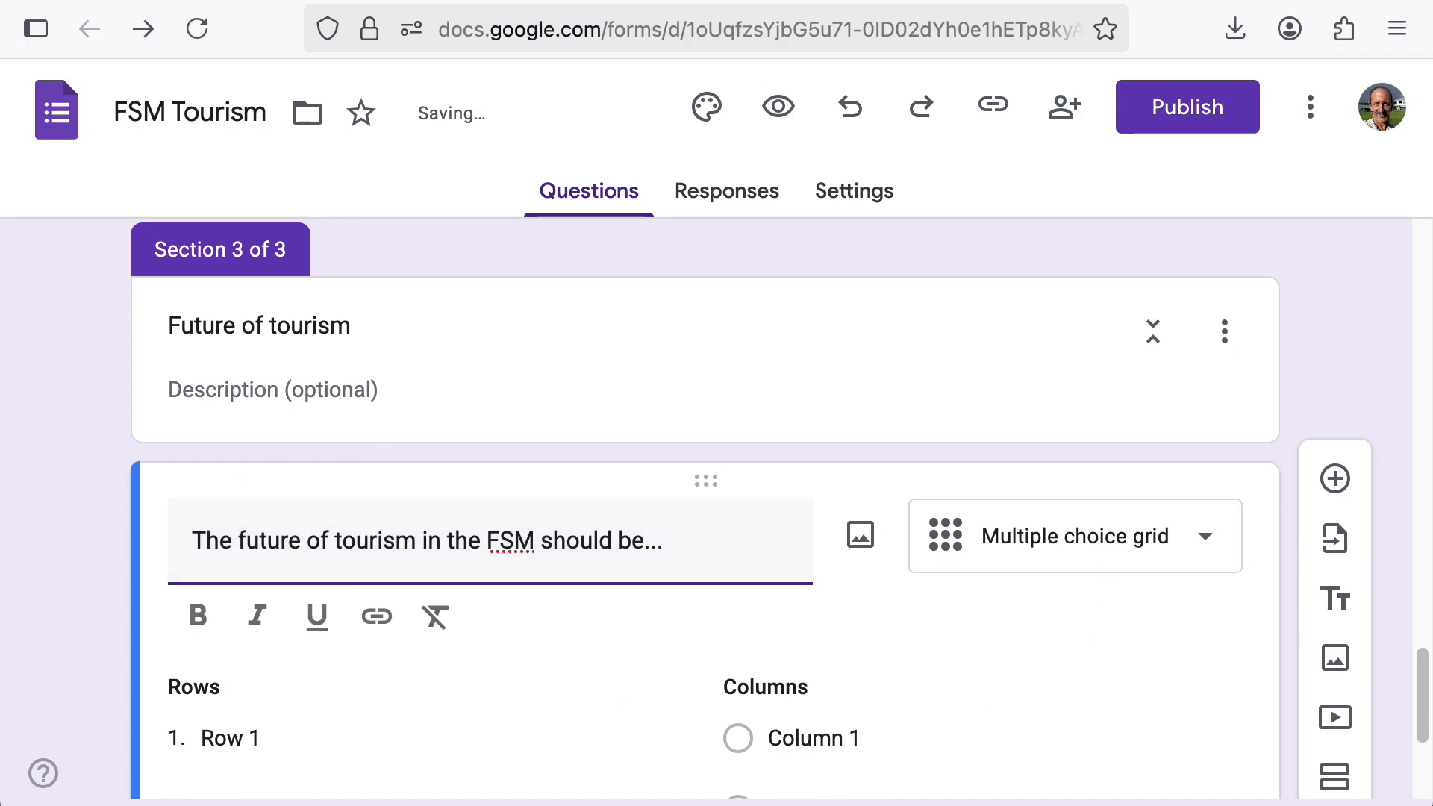
Enter four grid rows: "Small scale ecotourism", "Large casino and golf resorts", "Niche focused as a dive and surf destination", "built around home stays with local families".
key(super+Tab)
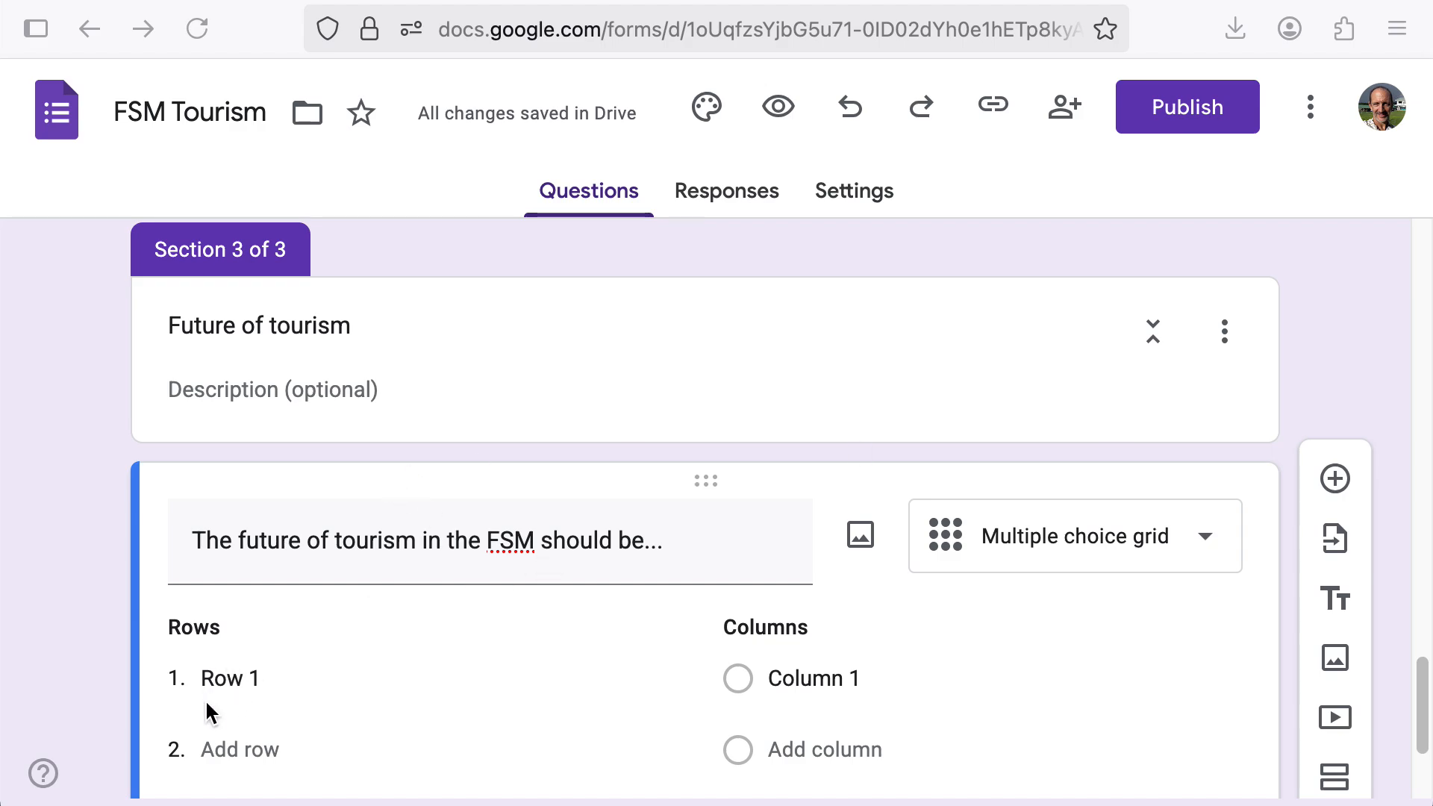
click(222, 670)
click(256, 735)
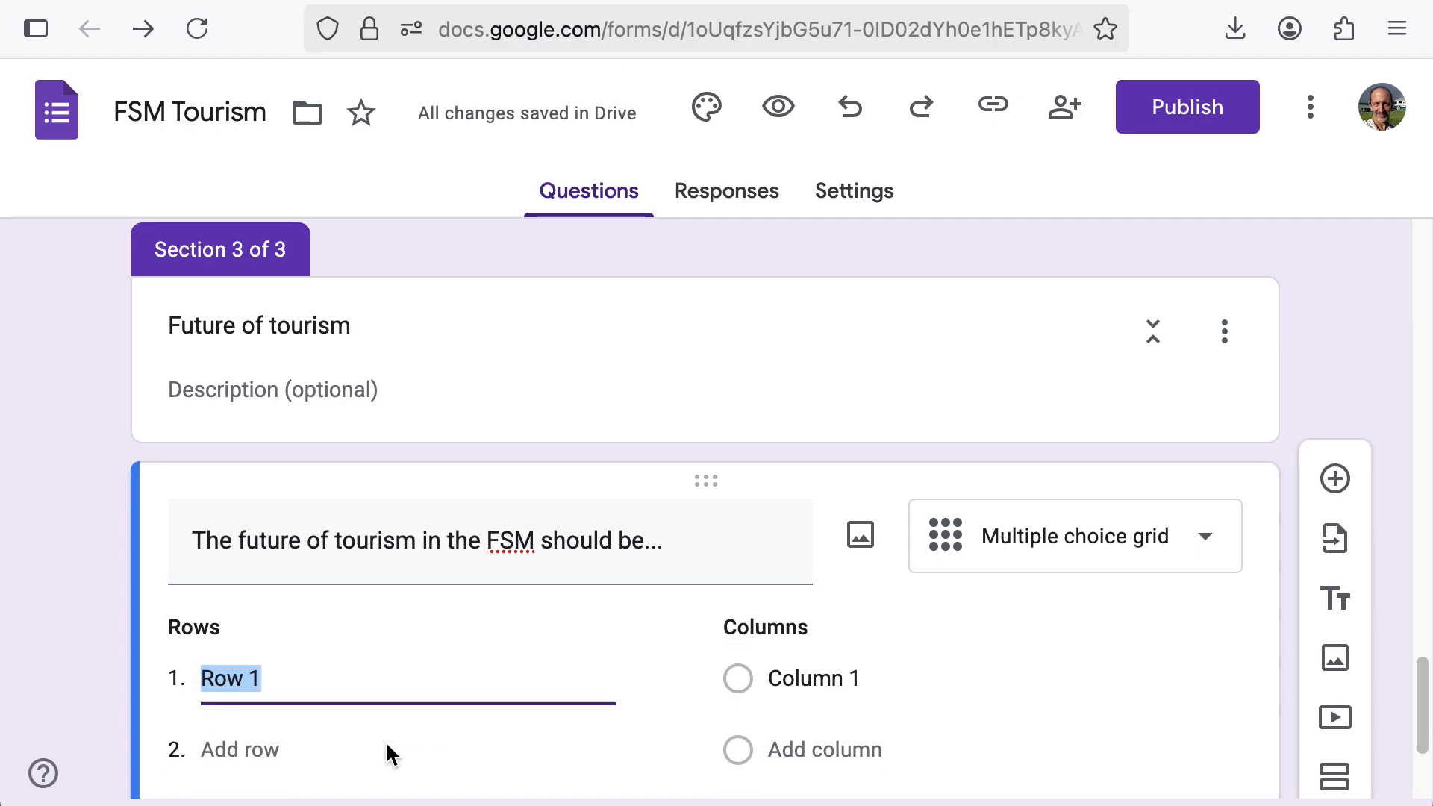
text(Small scale ecotourism Large casino and golf resorts Niche focused as a dive and surf destination built around home stays with local families)
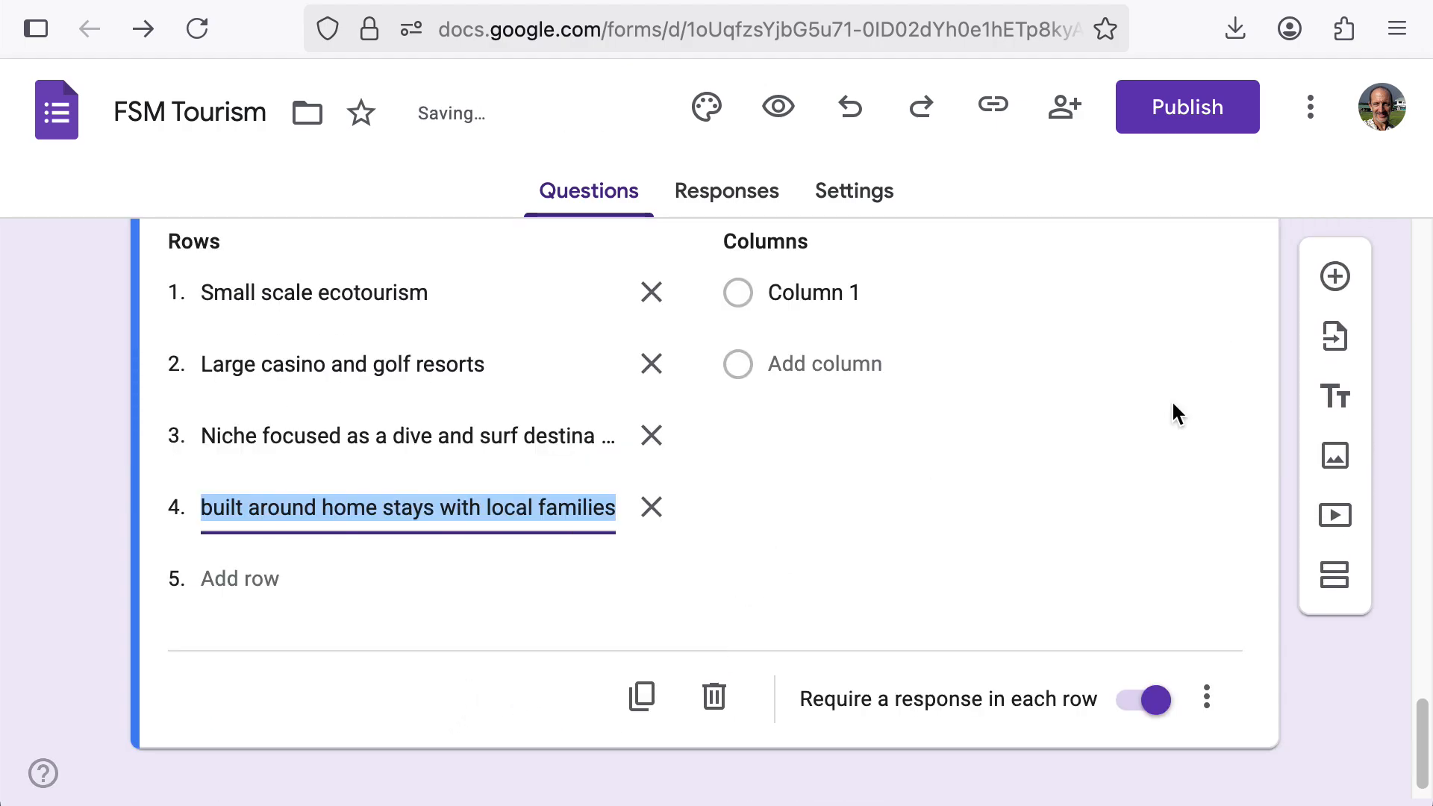
Enter the grid columns Strongly agree, Agree, Disagree and Strongly Disagree.
key(super+Tab)
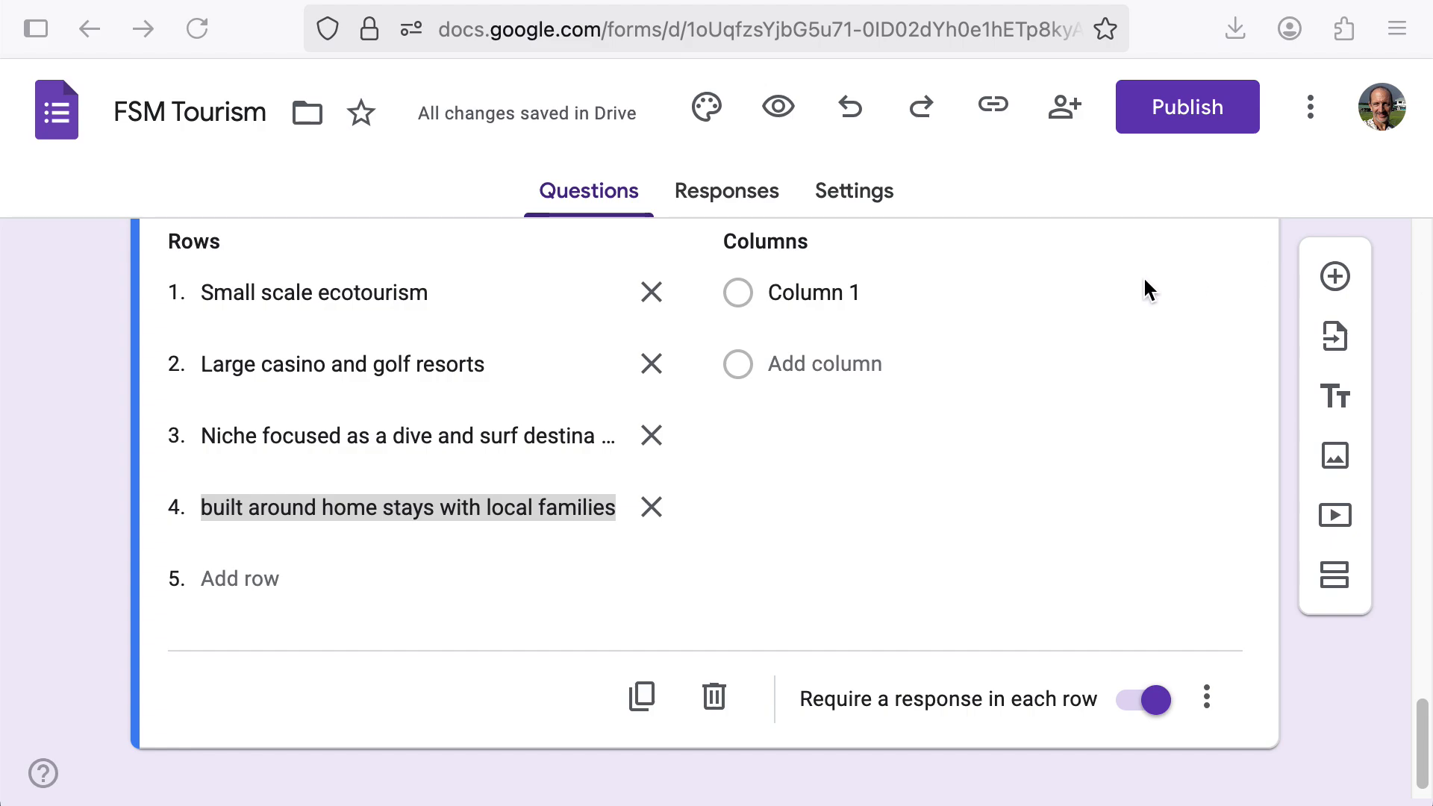
key(super+Tab)
click(772, 289)
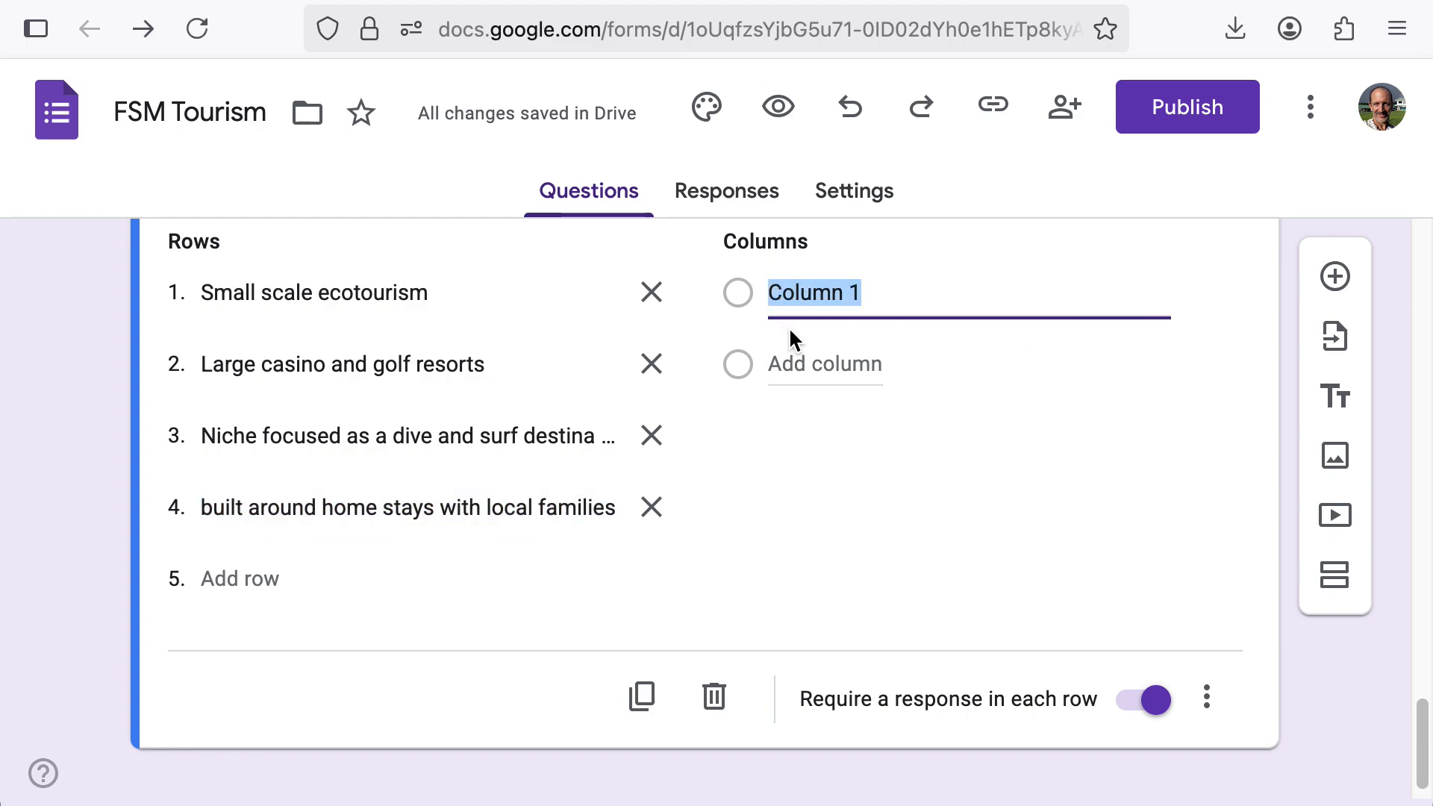
text(Strongly agree Agree Disagree Strongly Disagree)
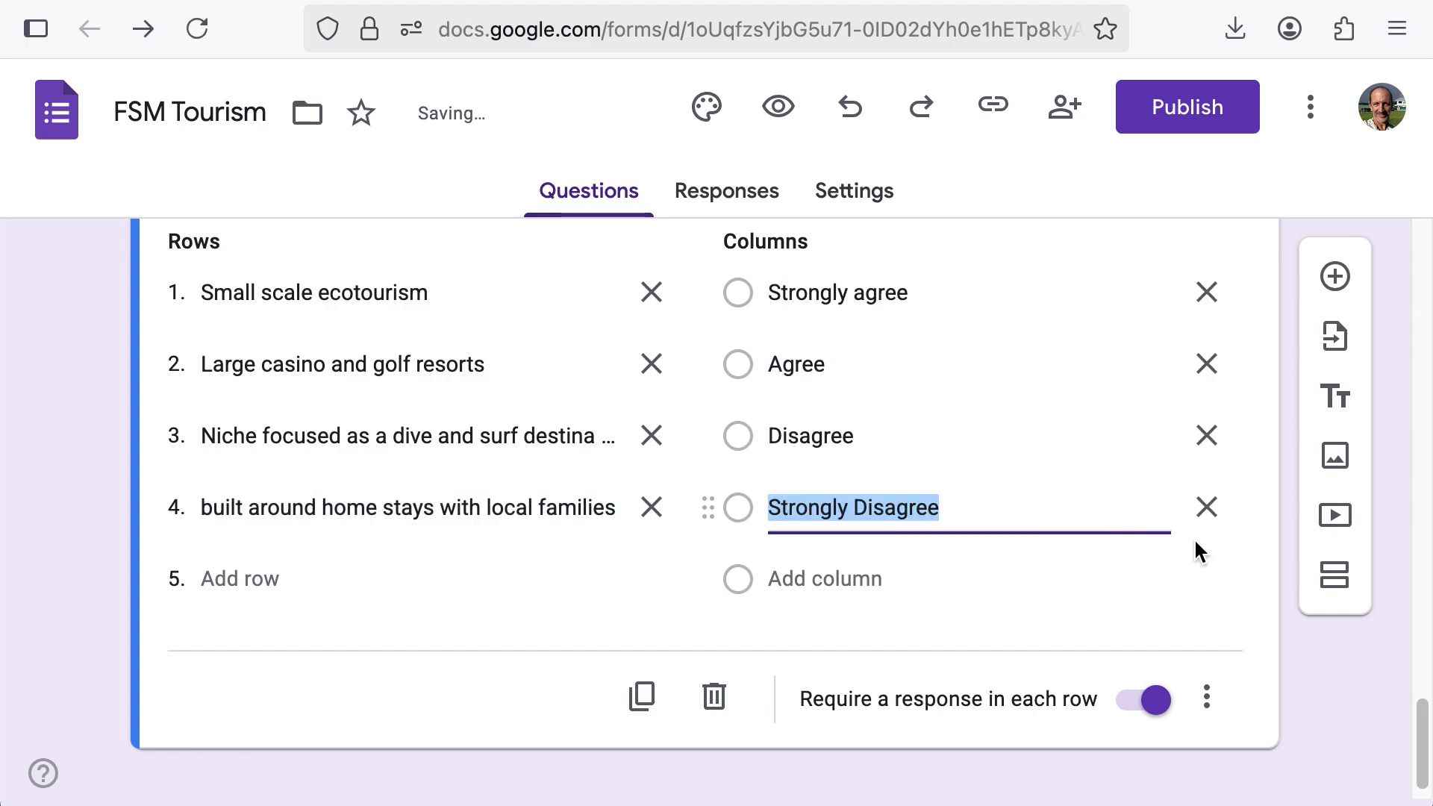
Enable going to a section based on the answer for the question "Did you travel off island in the past twelve months?".
scroll(614, 661, down, 2)
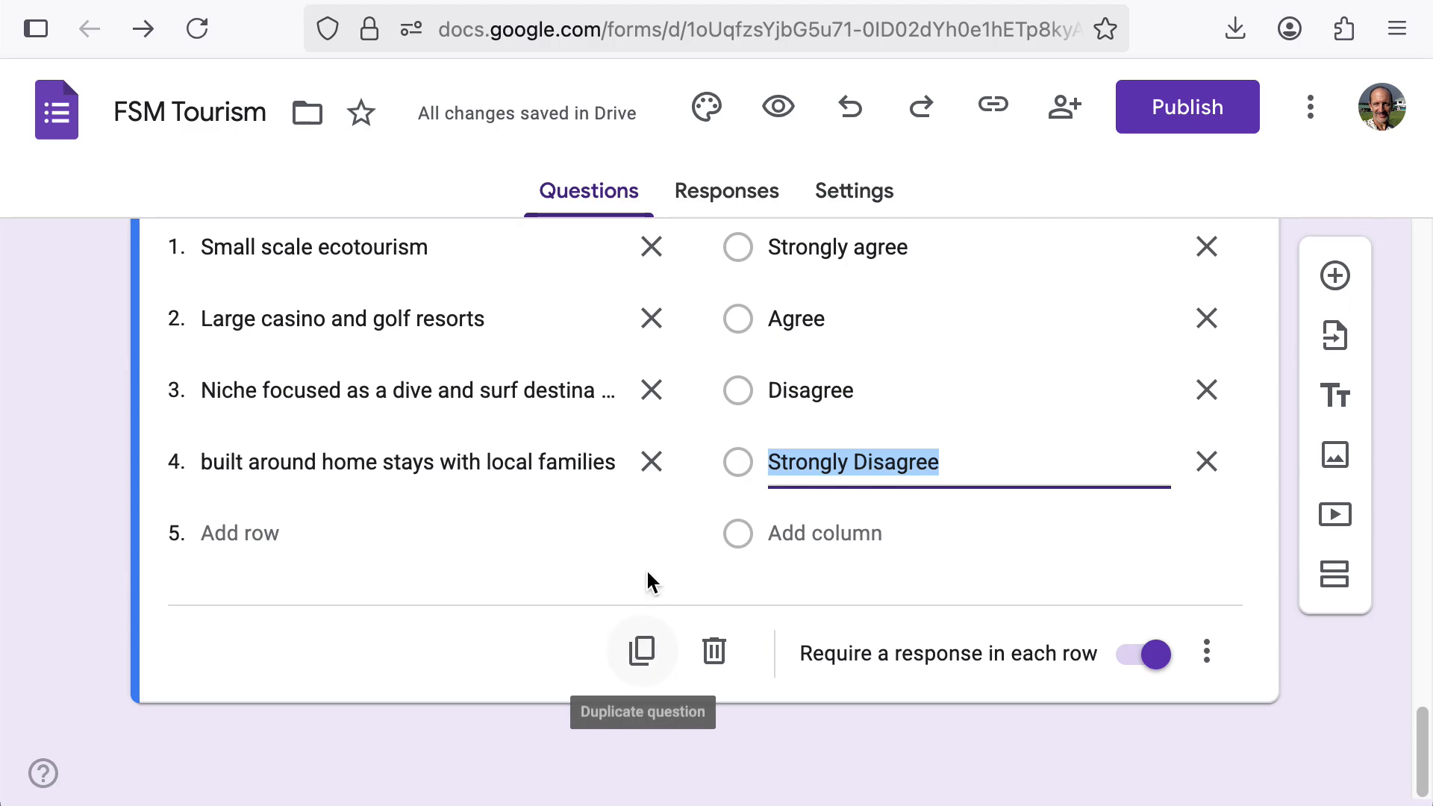
scroll(646, 581, up, 5)
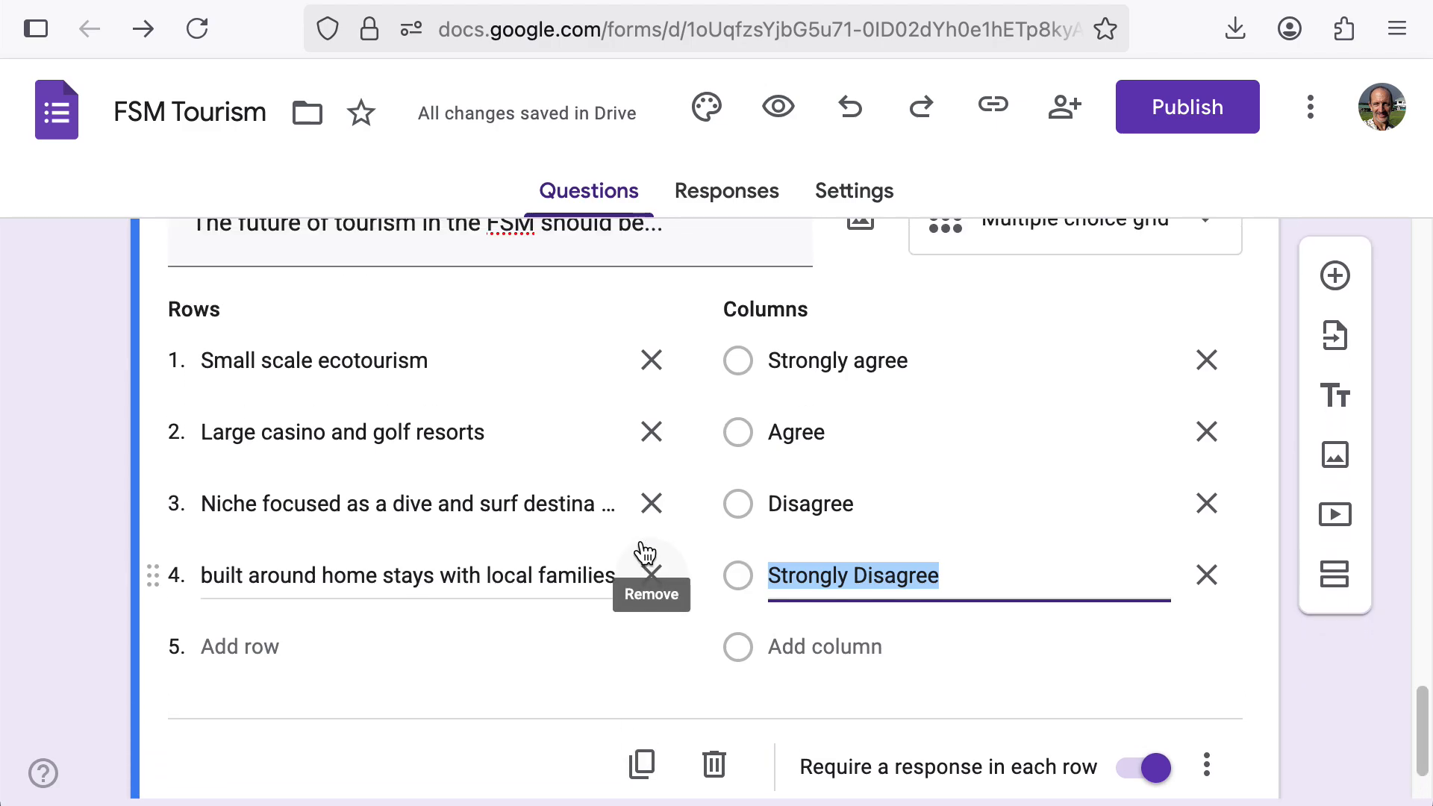
scroll(642, 543, up, 15)
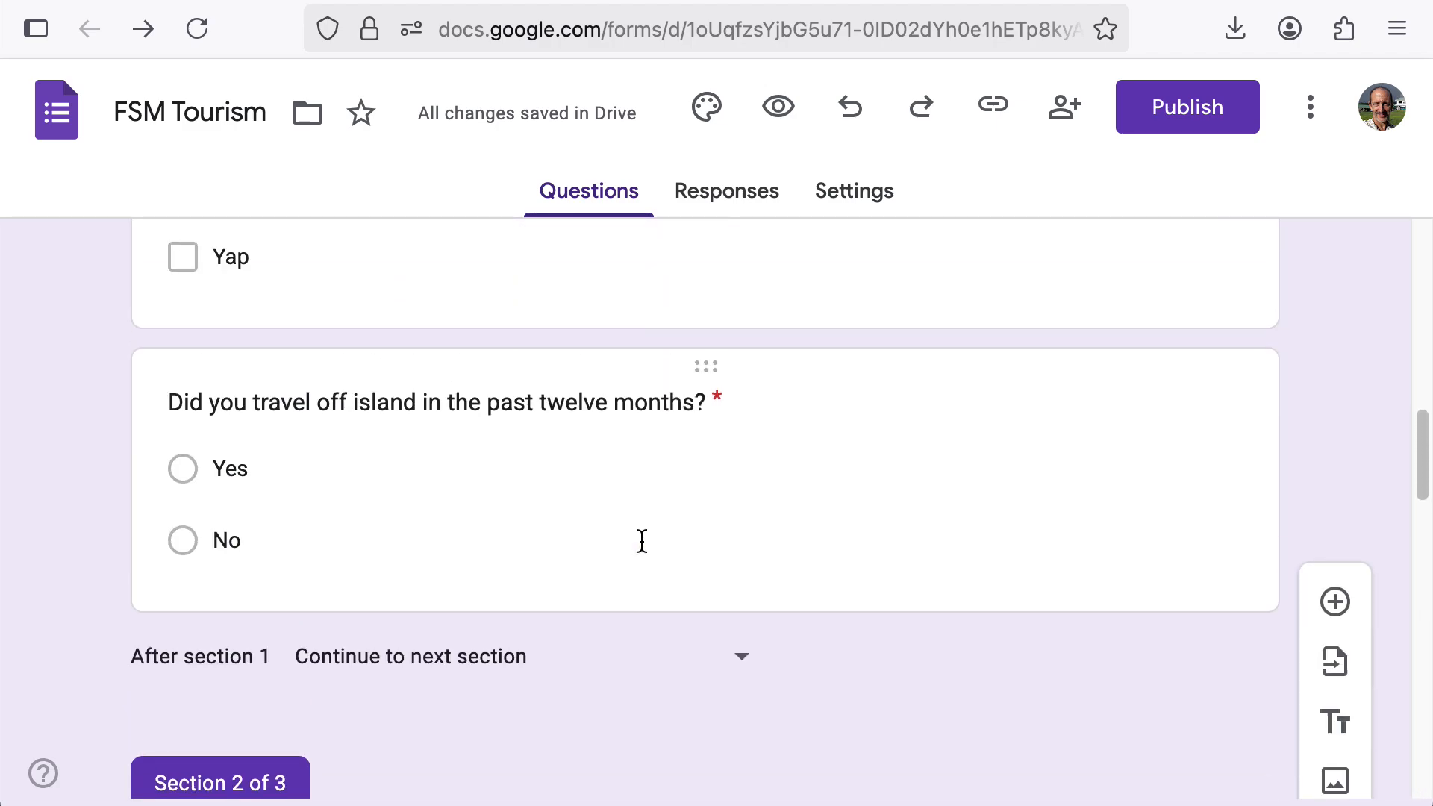
click(1048, 485)
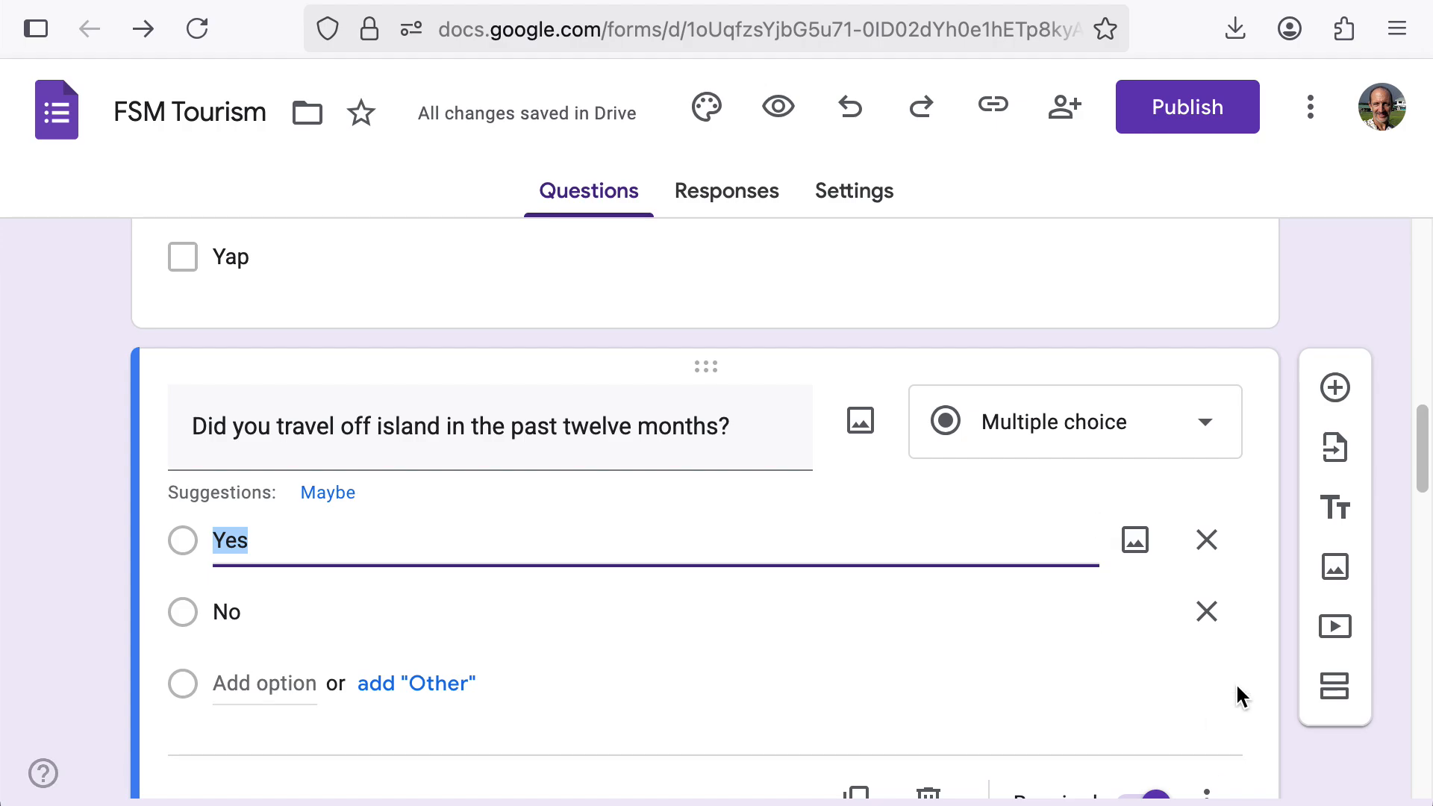
scroll(1234, 682, down, 4)
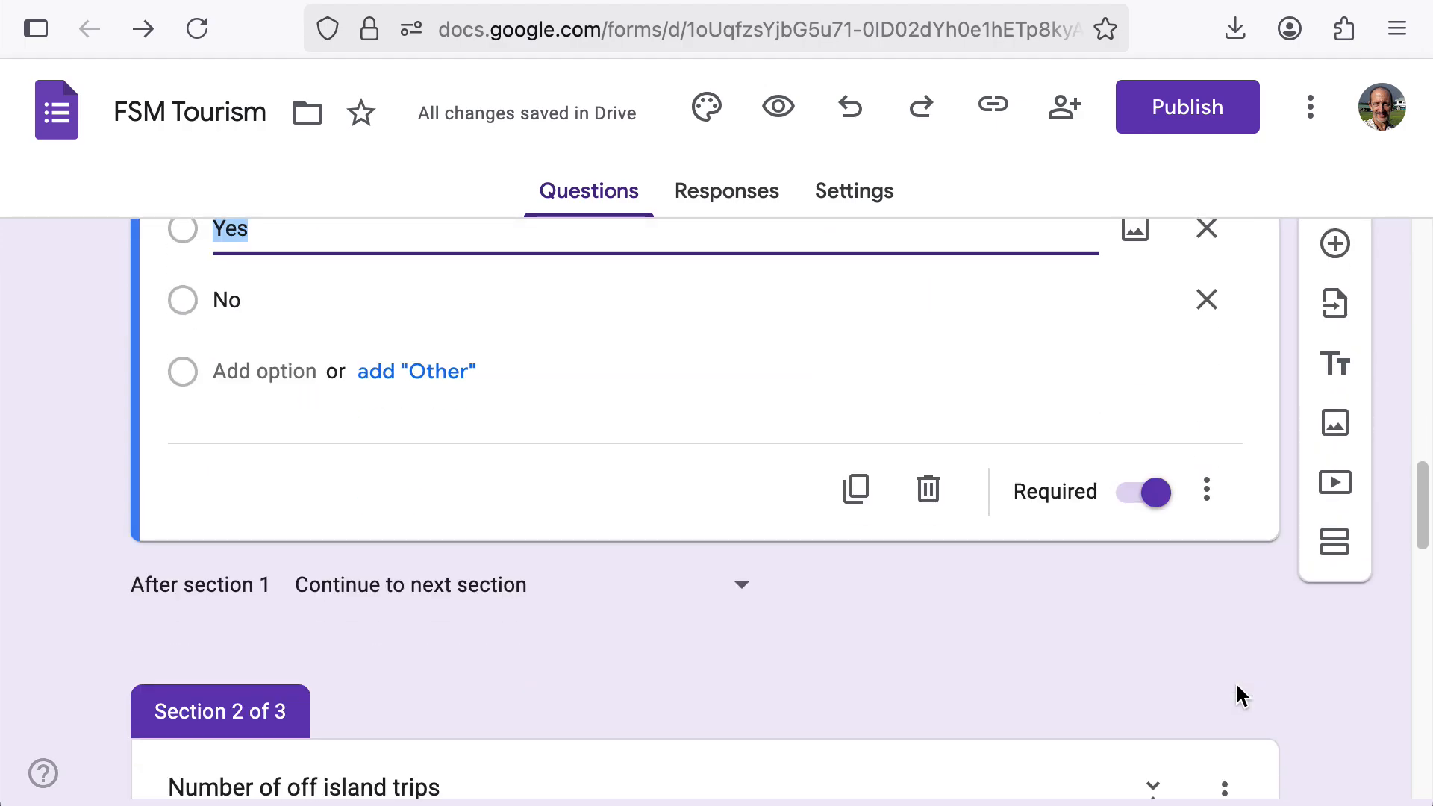
click(1208, 497)
click(1206, 640)
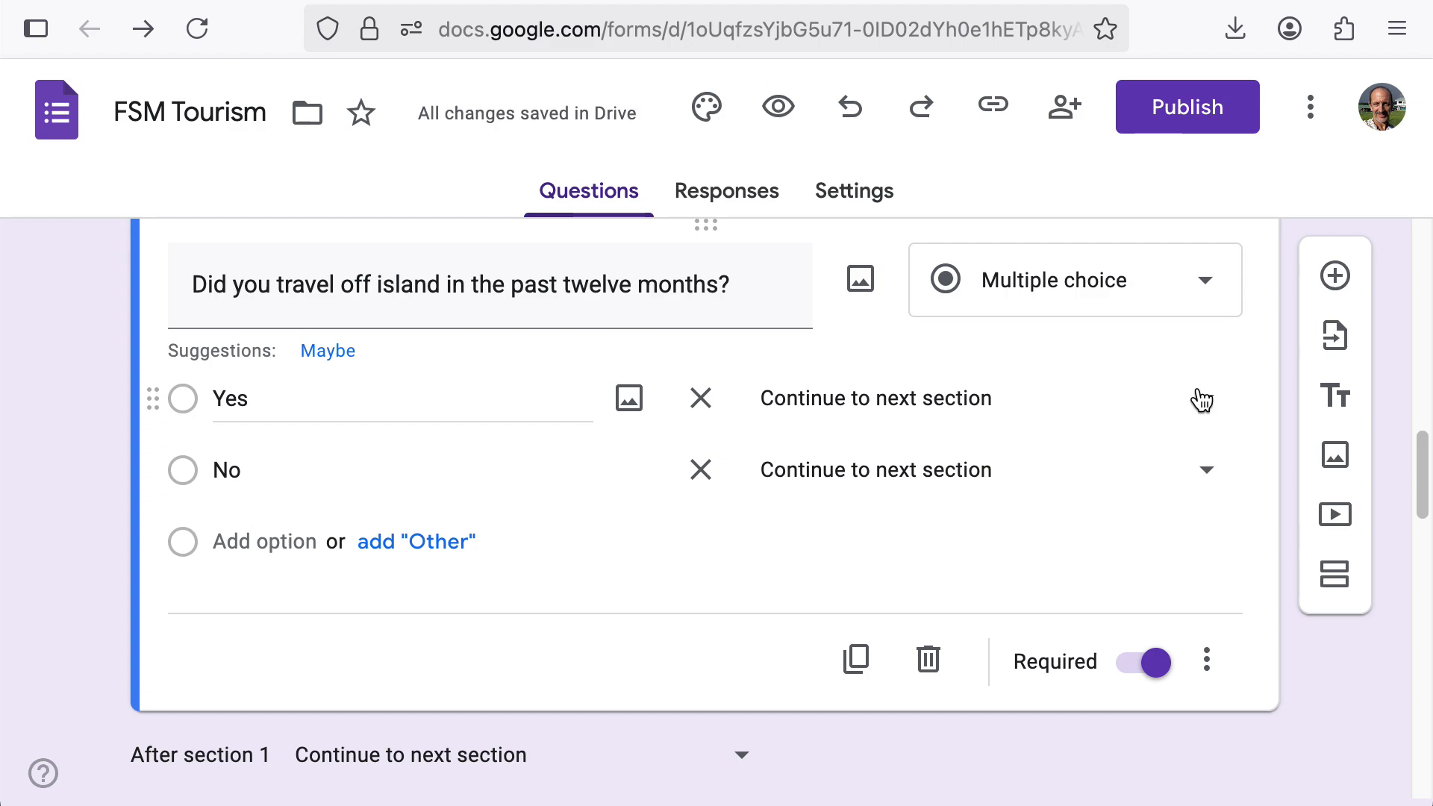
Route the answer Yes to section 2 (Number of off island trips) and No to section 3 (Future of tourism).
click(1201, 400)
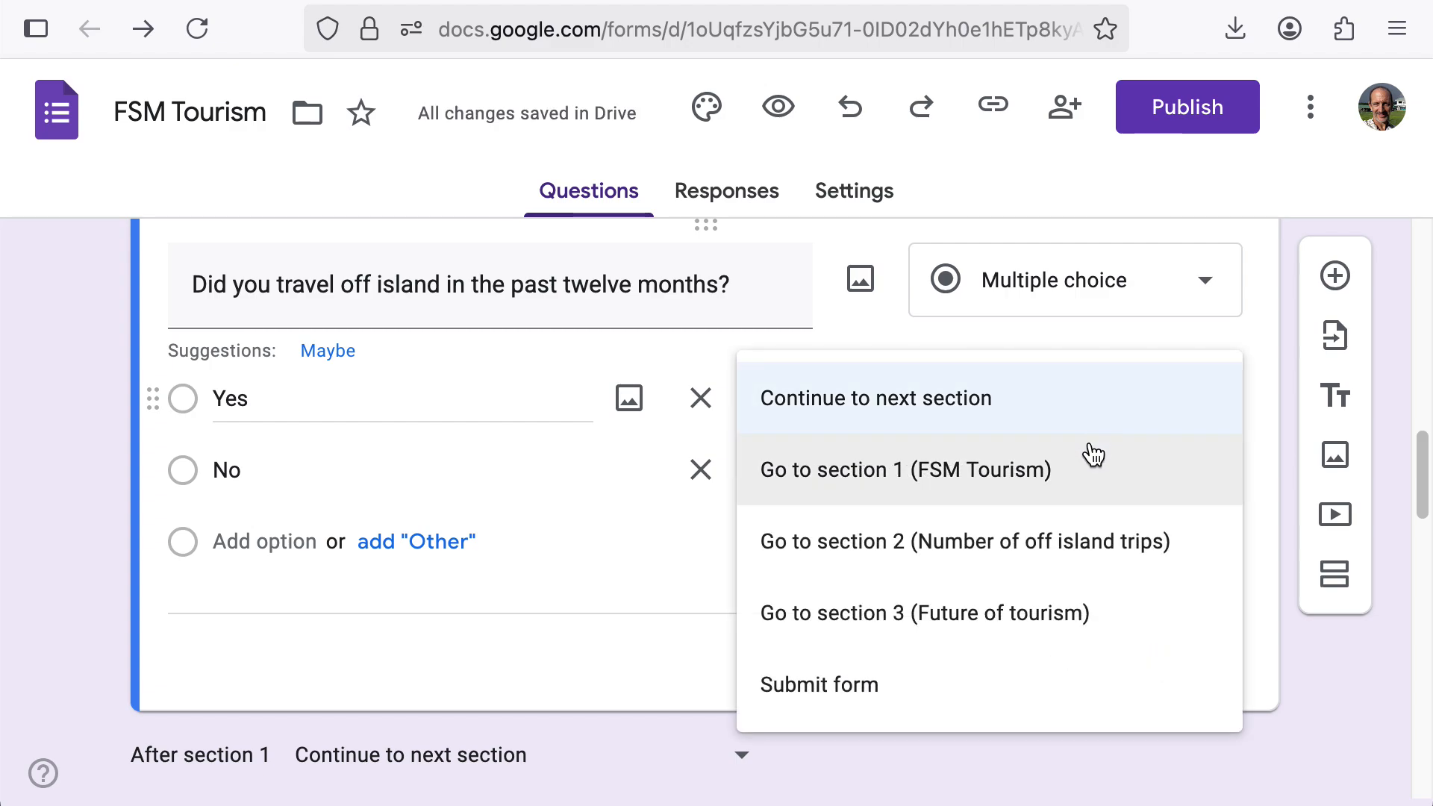
click(1135, 552)
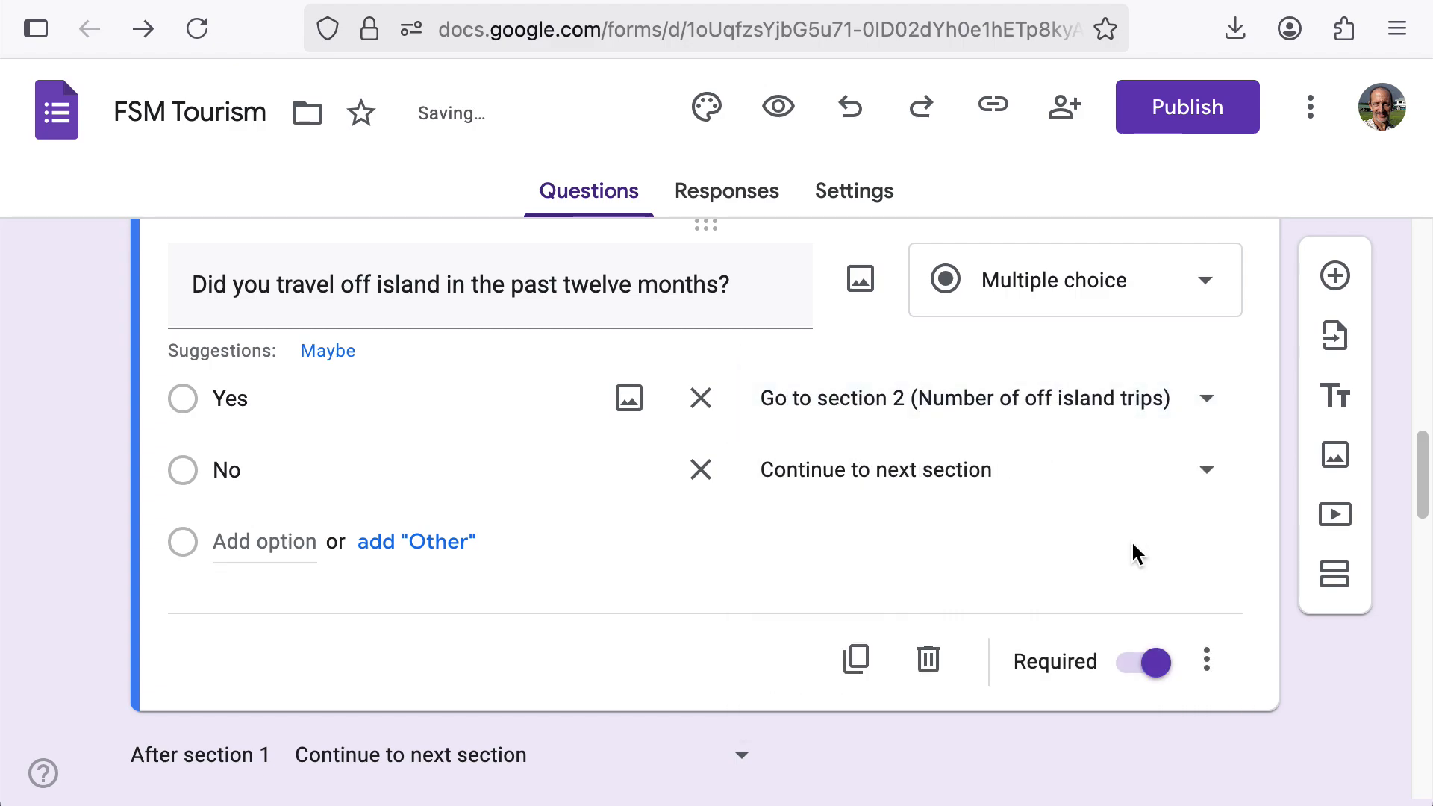
click(1212, 472)
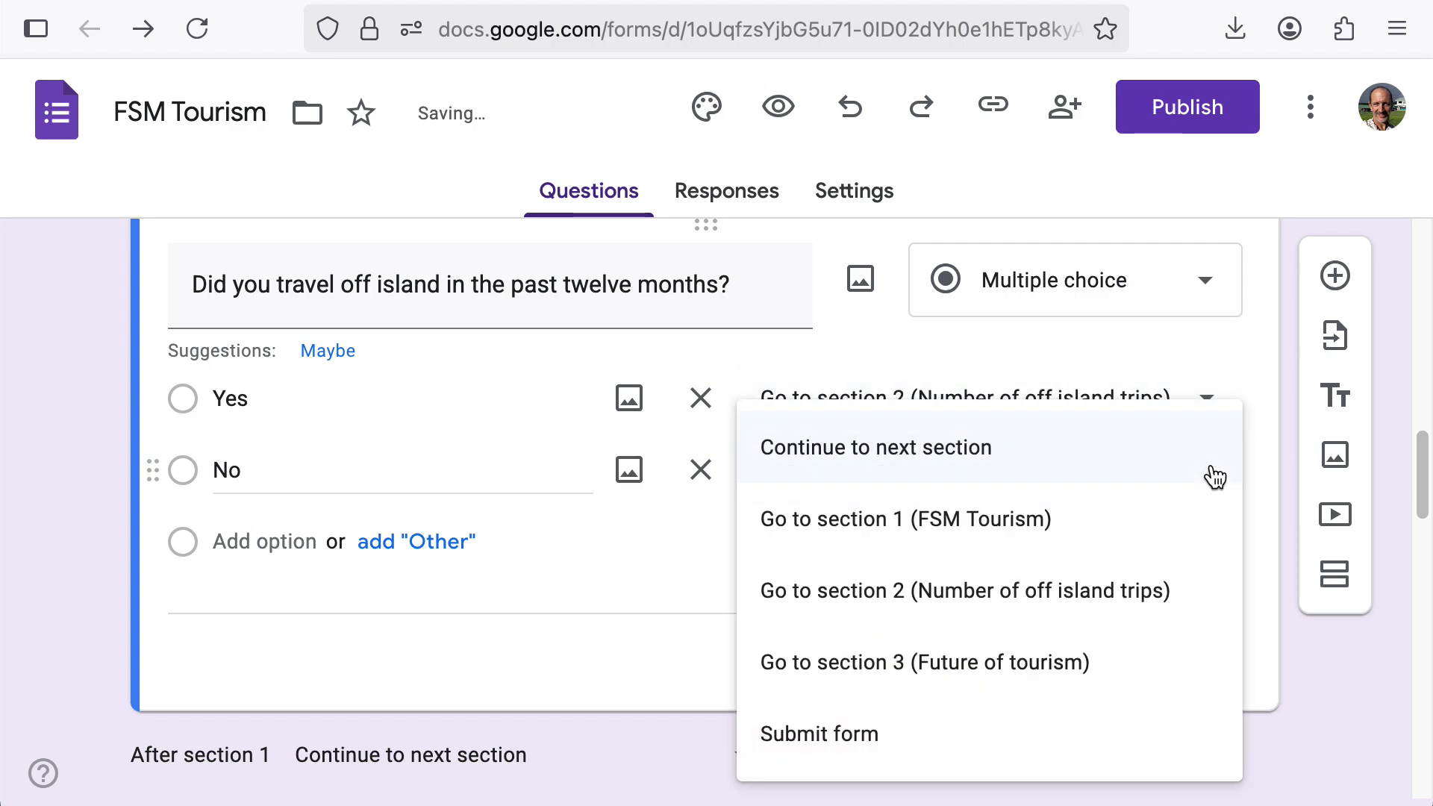
click(1114, 663)
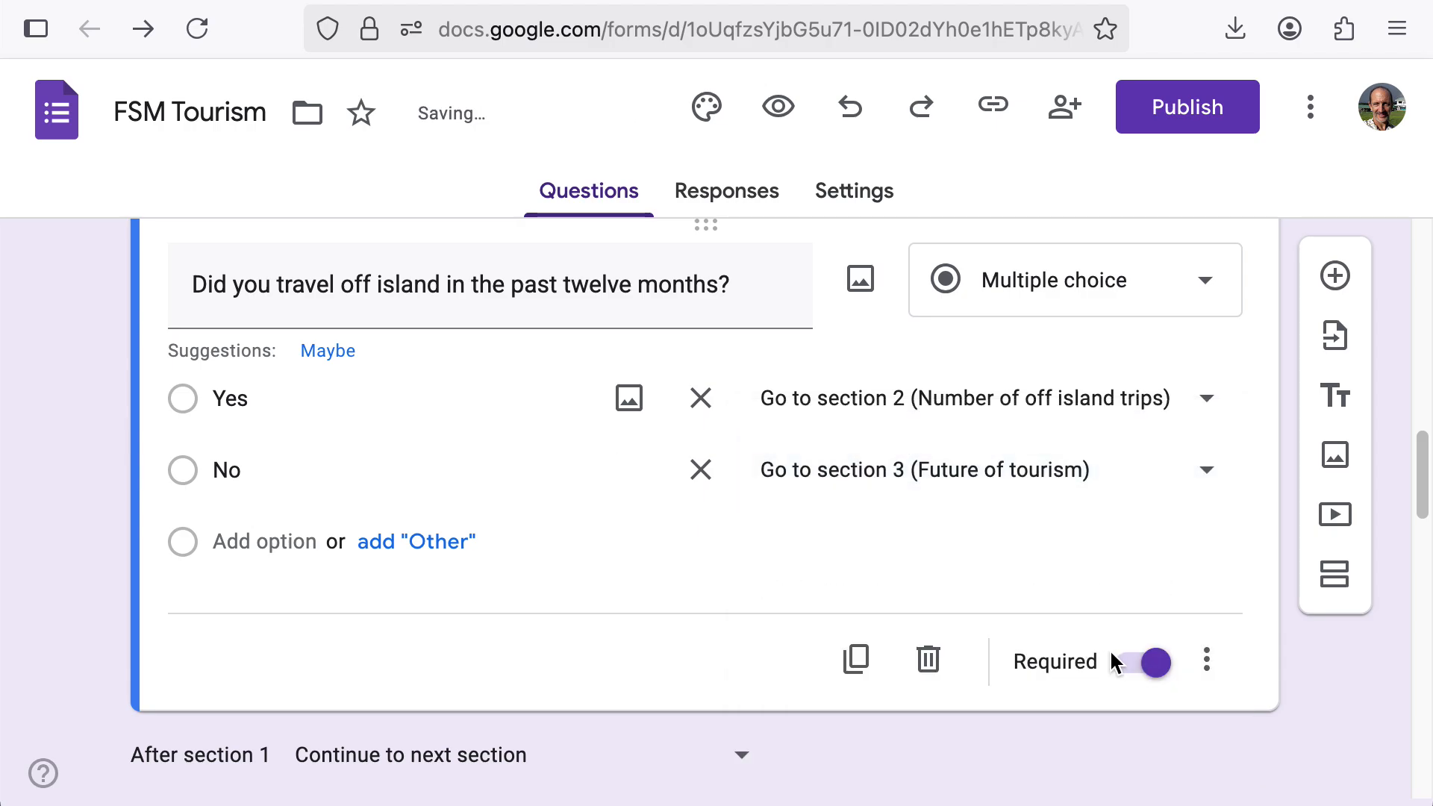
scroll(1043, 554, up, 1)
scroll(1043, 554, down, 1)
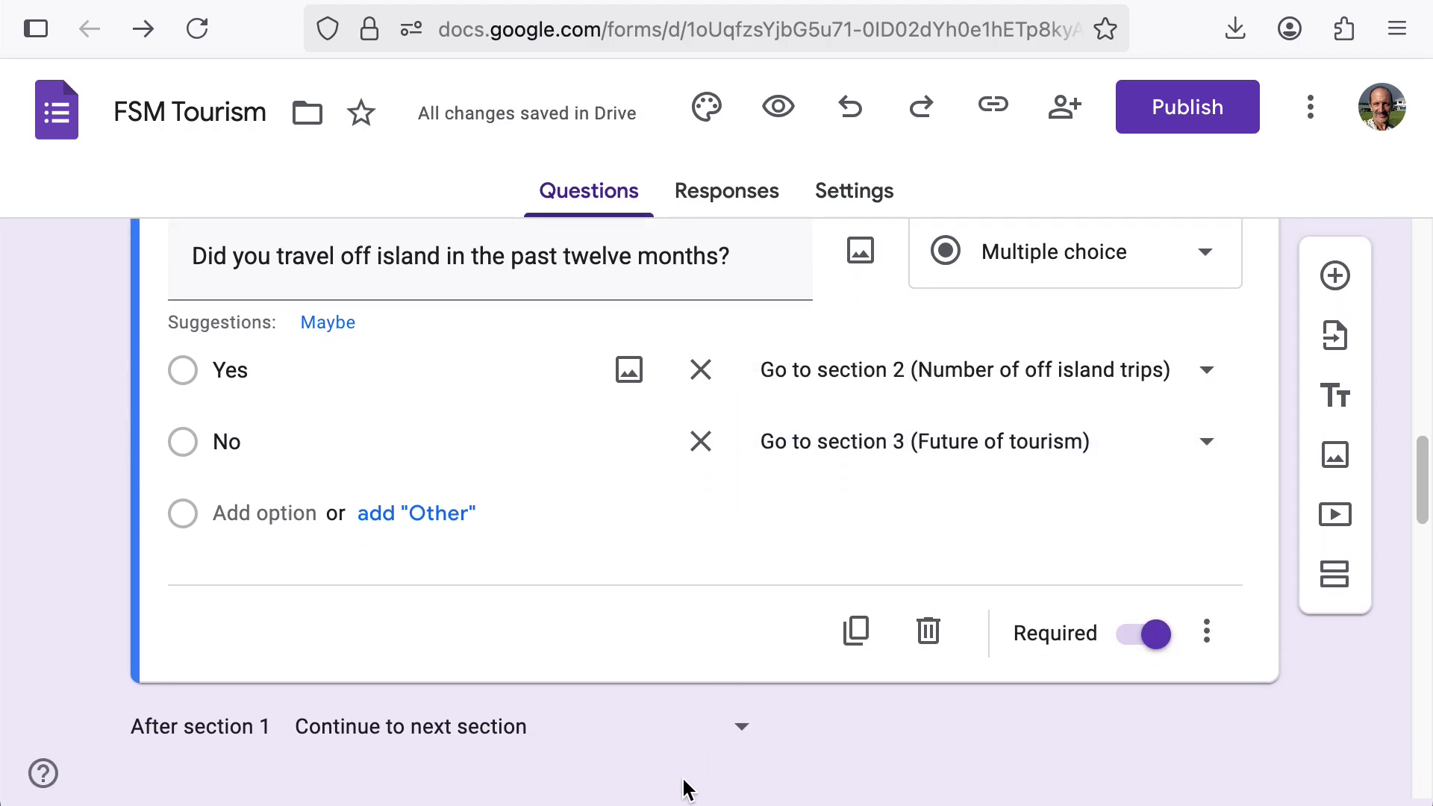
Review the end of the form and examine its response and presentation settings.
scroll(1177, 649, down, 3)
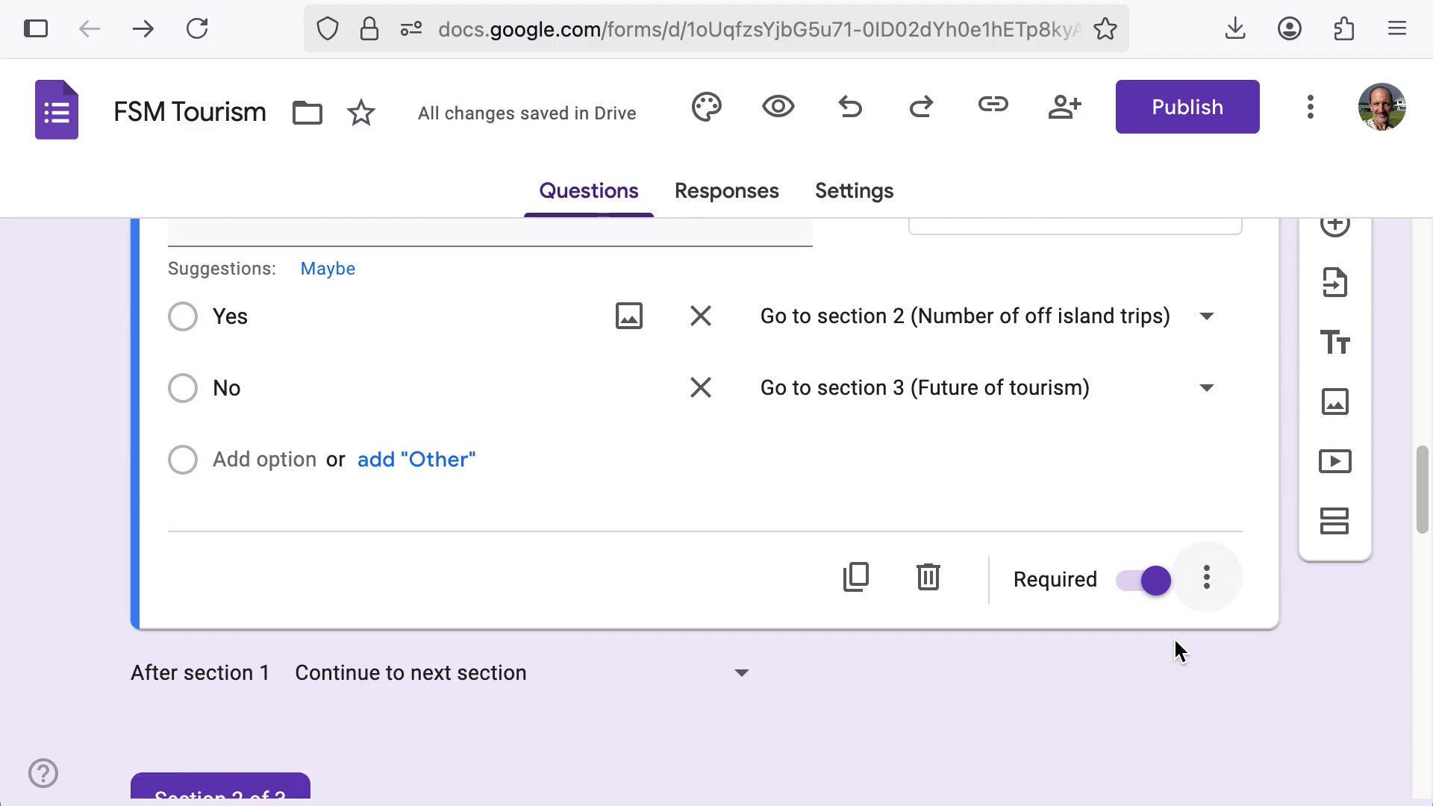
drag(1421, 562, 1385, 780)
click(832, 200)
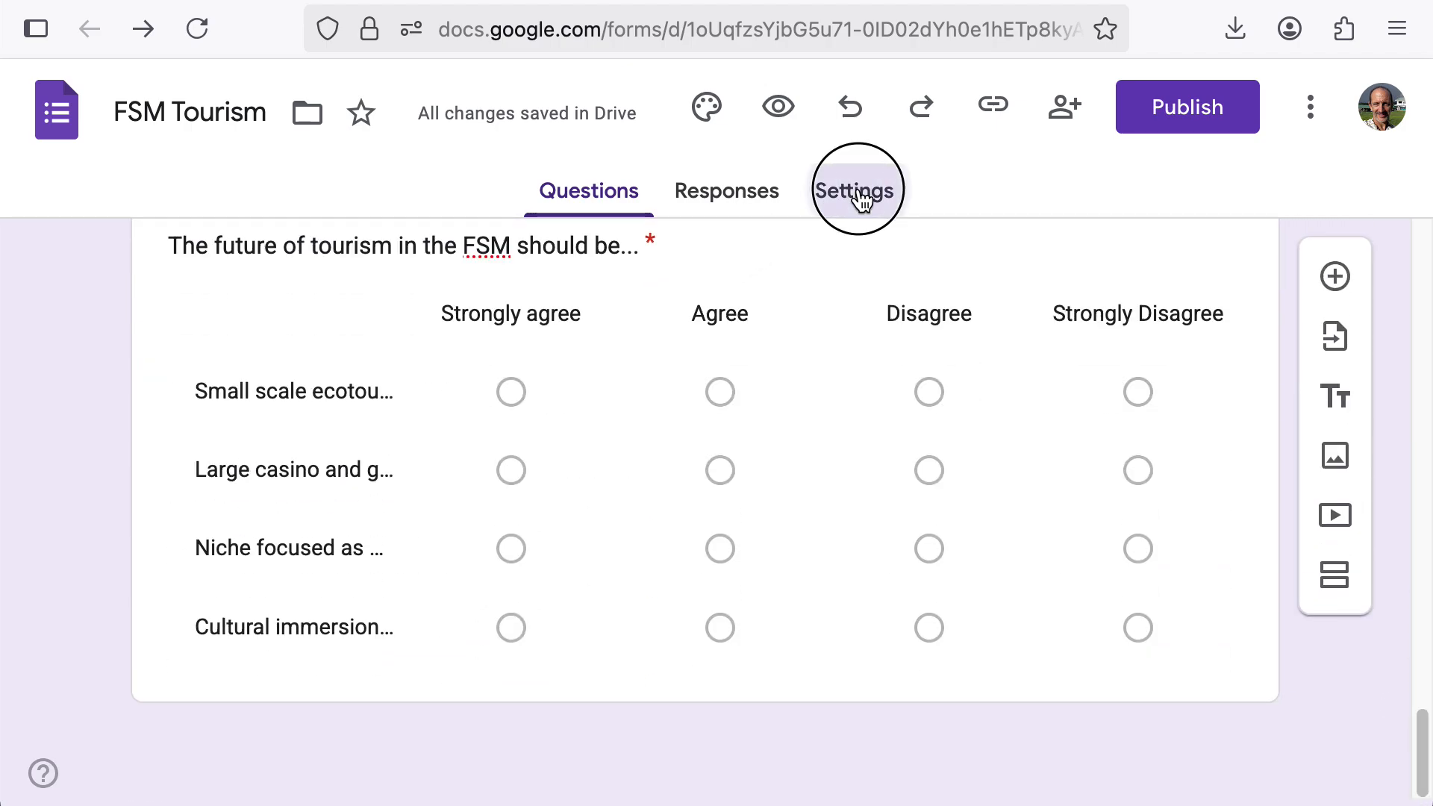
drag(1425, 436, 1264, 518)
click(1187, 445)
drag(1408, 444, 1270, 639)
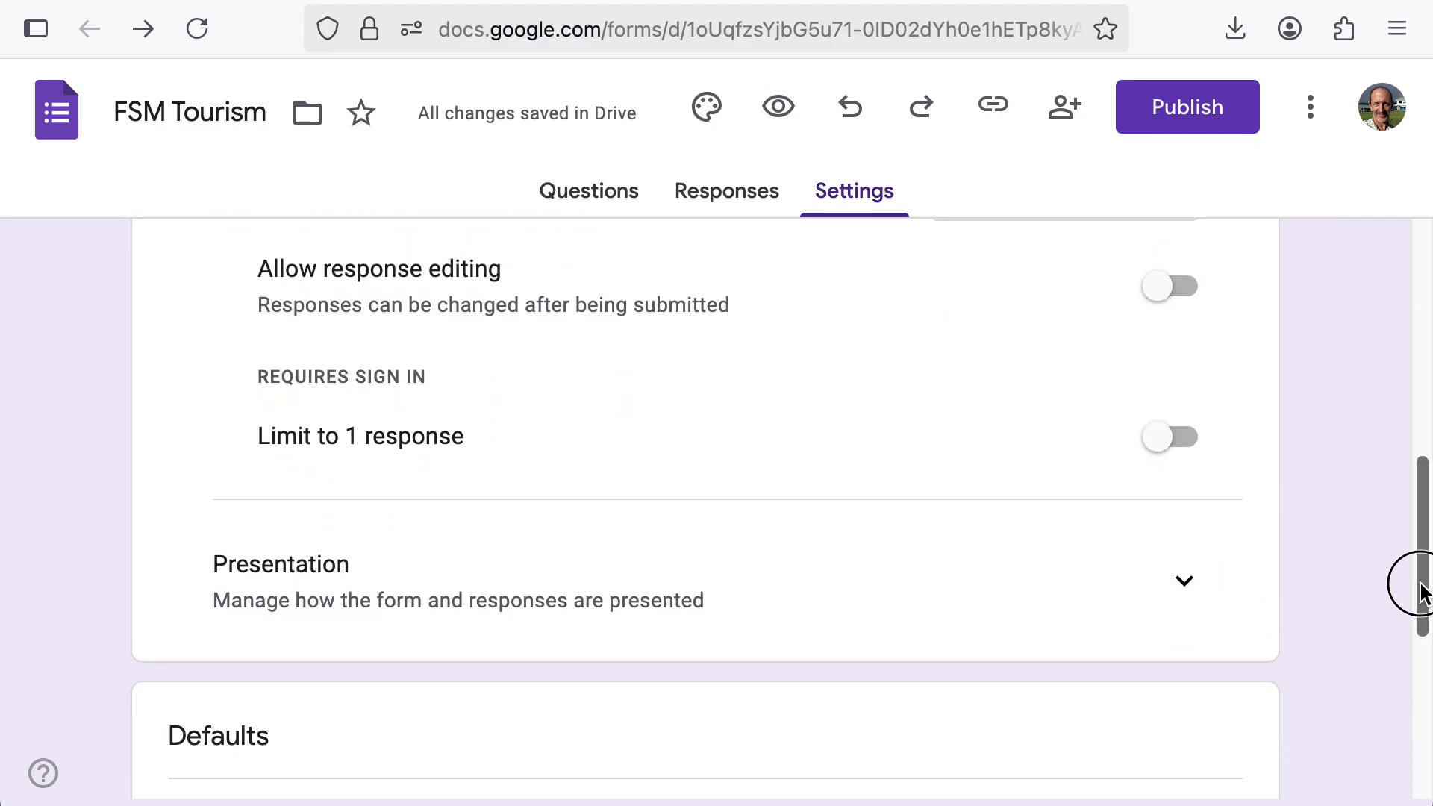
click(1183, 587)
scroll(1184, 587, down, 8)
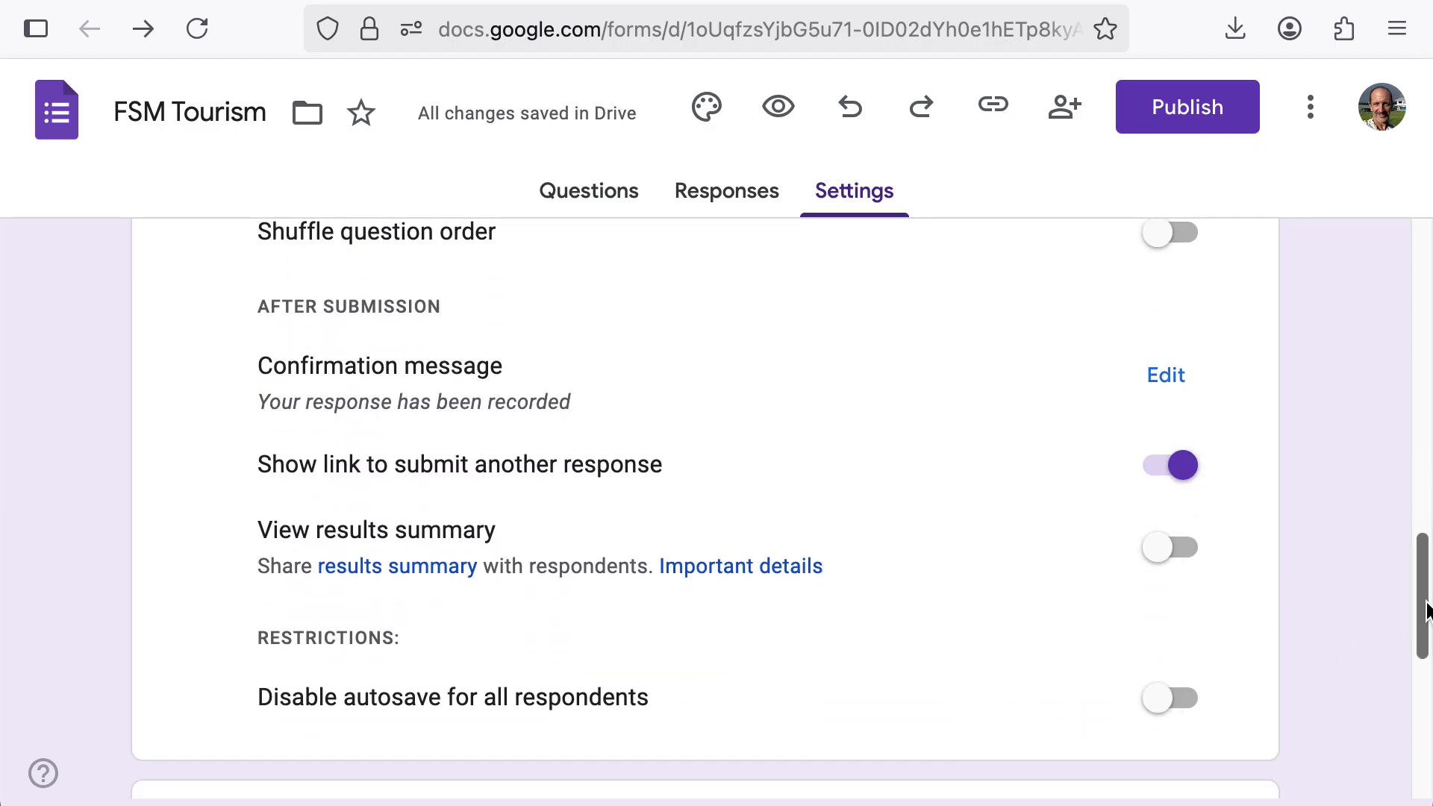
drag(1425, 612, 1427, 172)
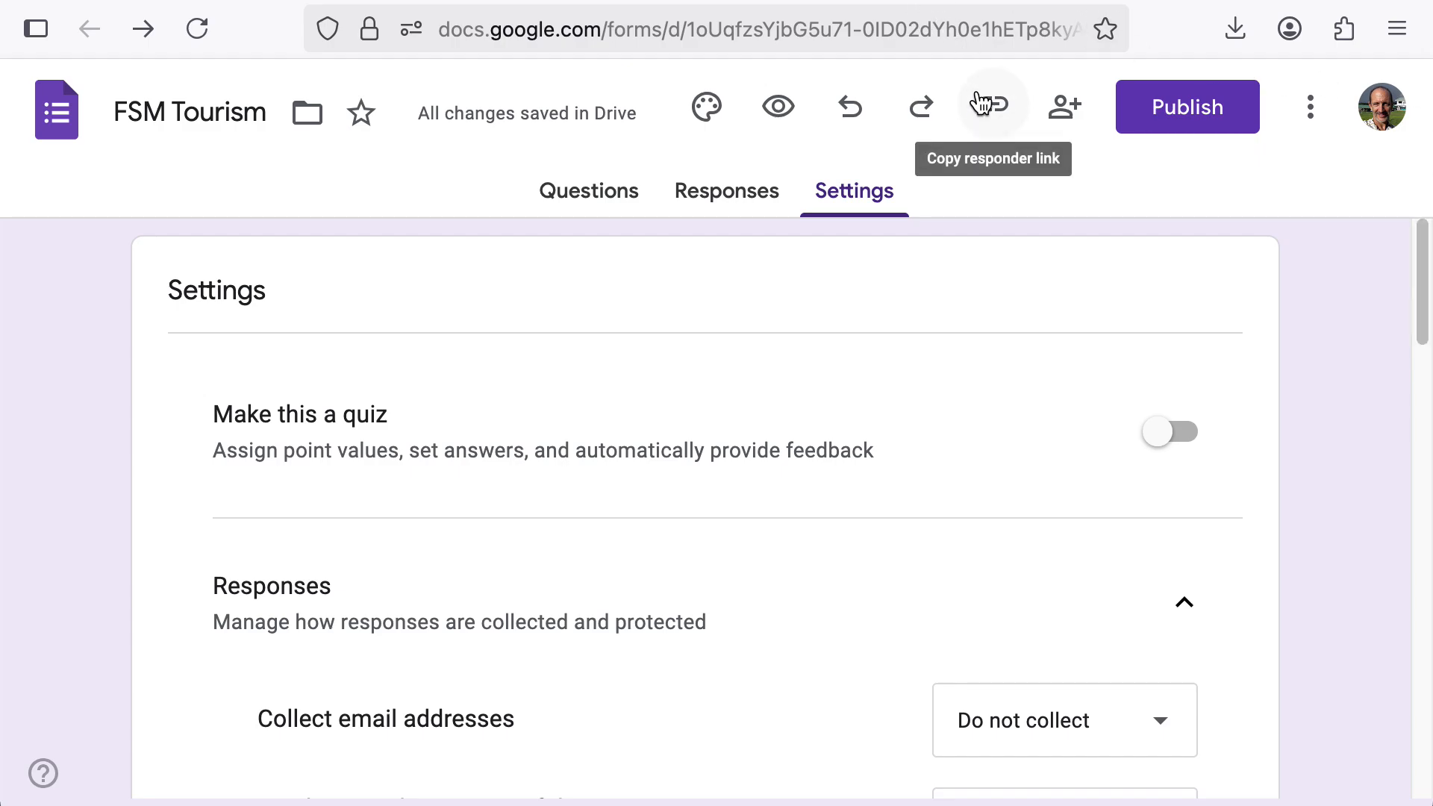
Set the form's responder view access to "Anyone with the link" in the sharing settings.
click(1078, 117)
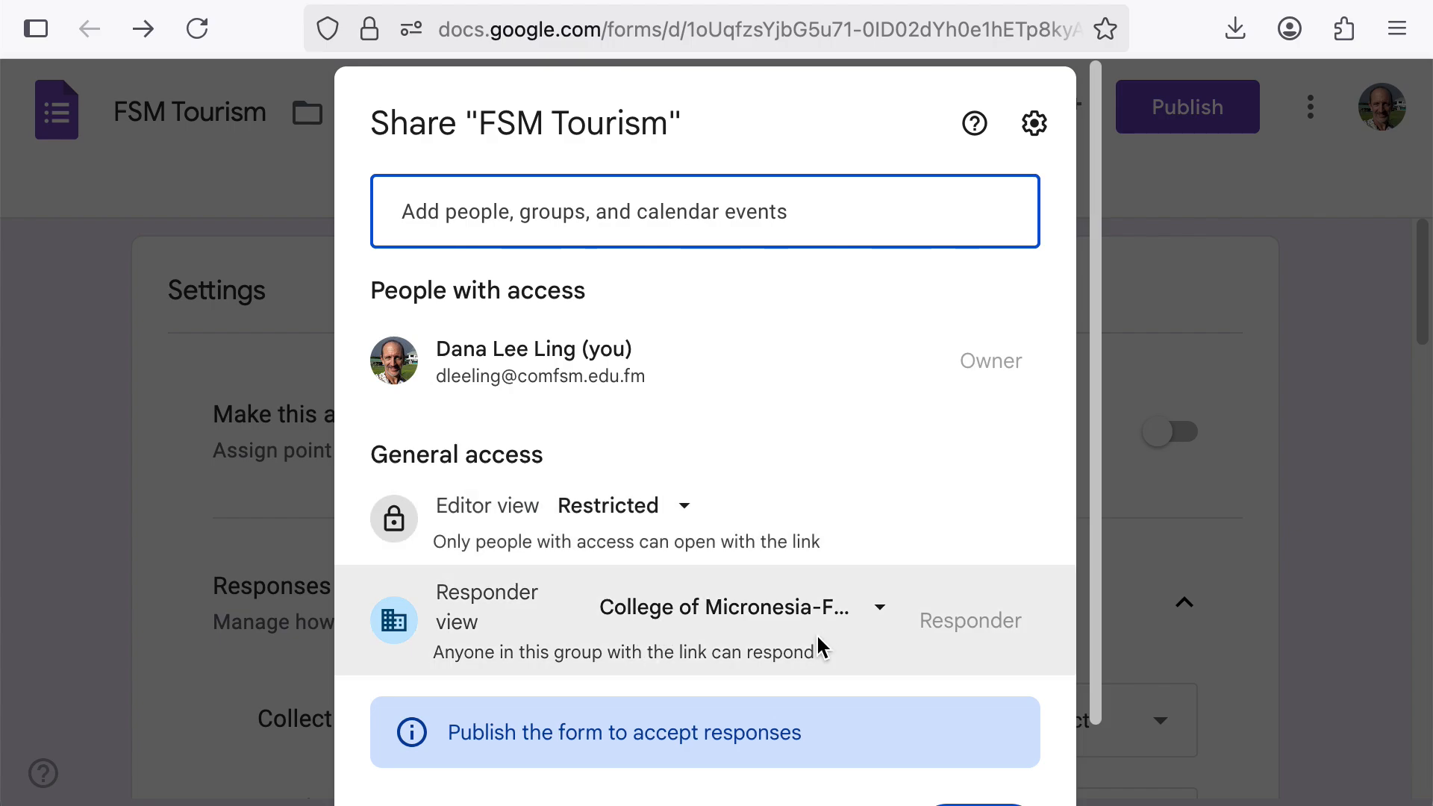
click(839, 620)
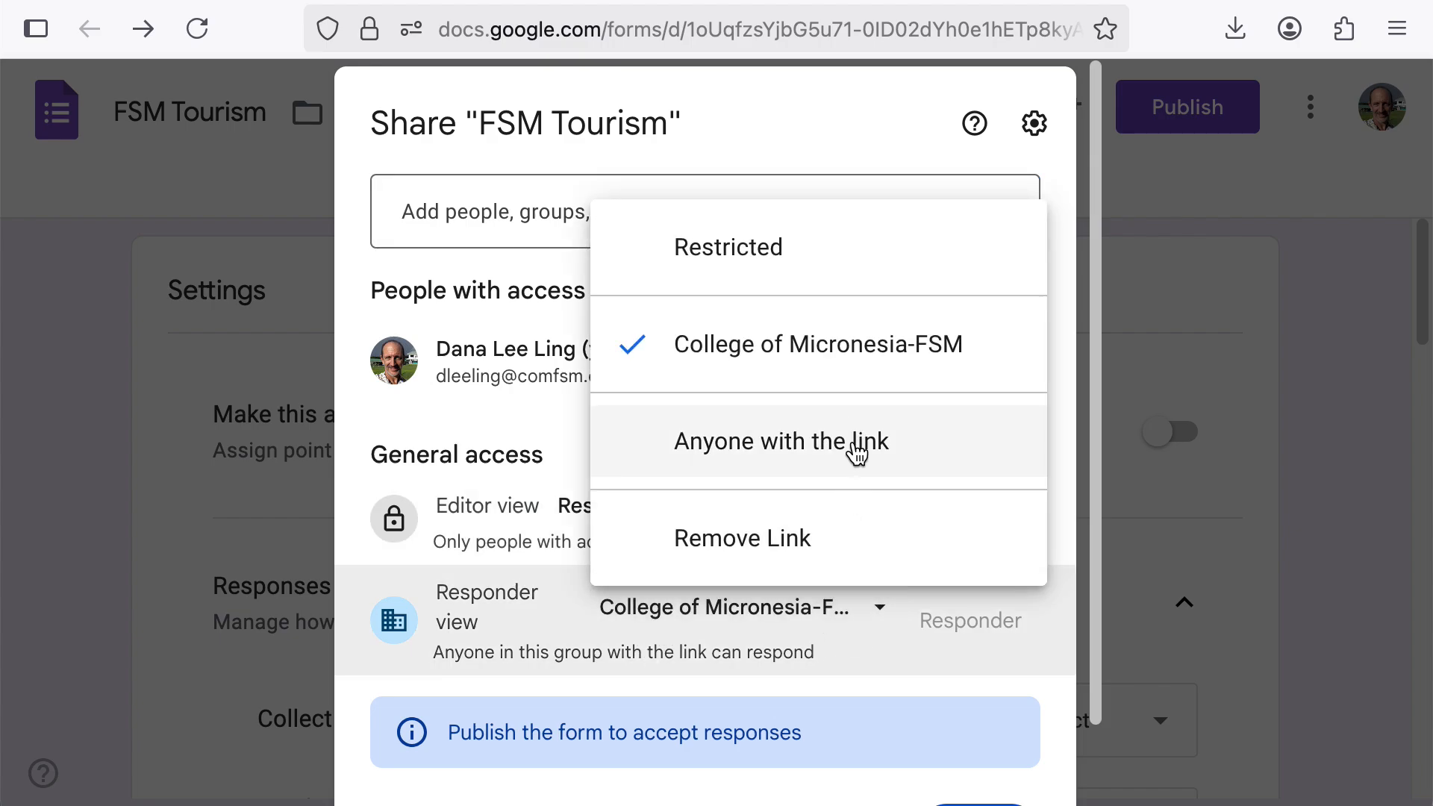
click(855, 451)
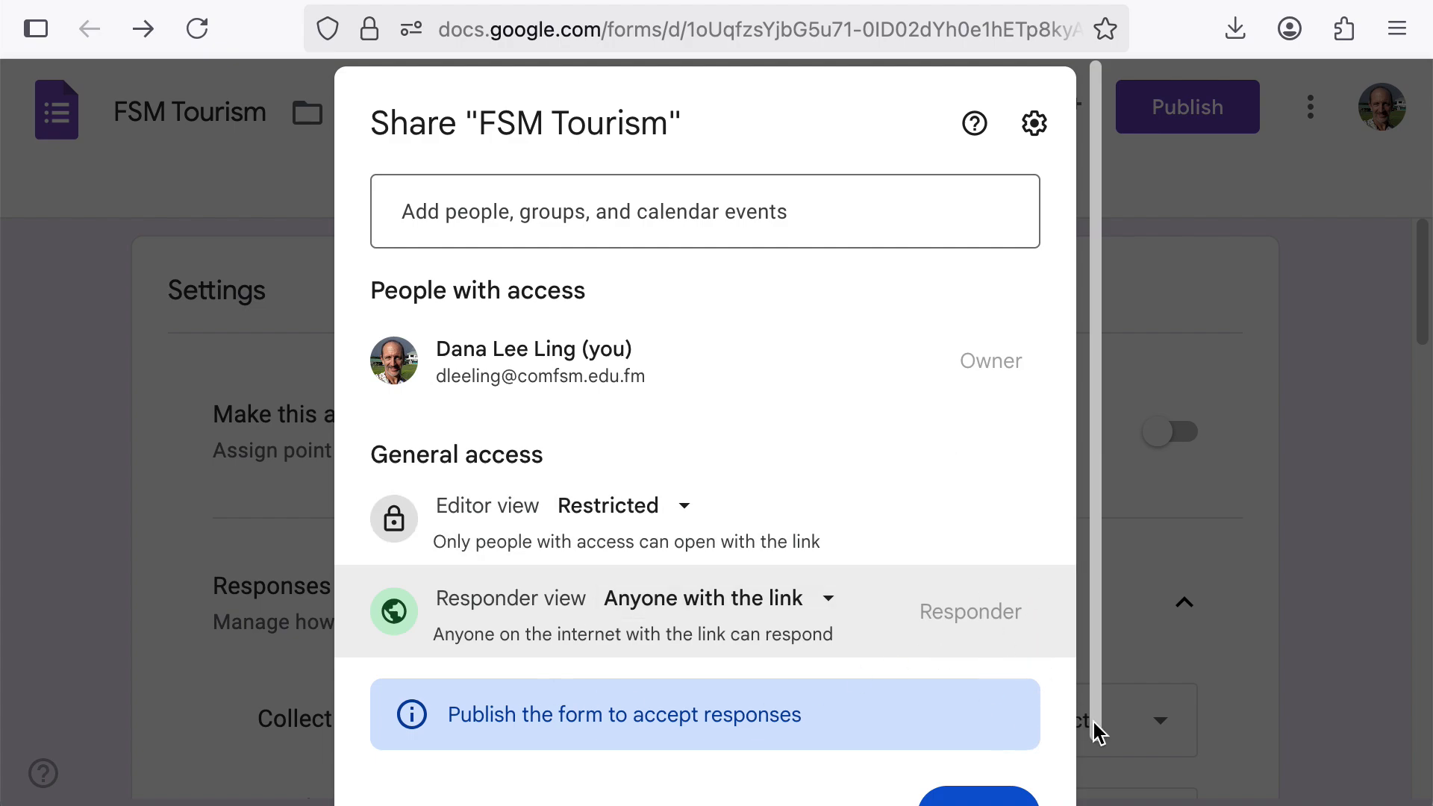
drag(1093, 718, 1087, 783)
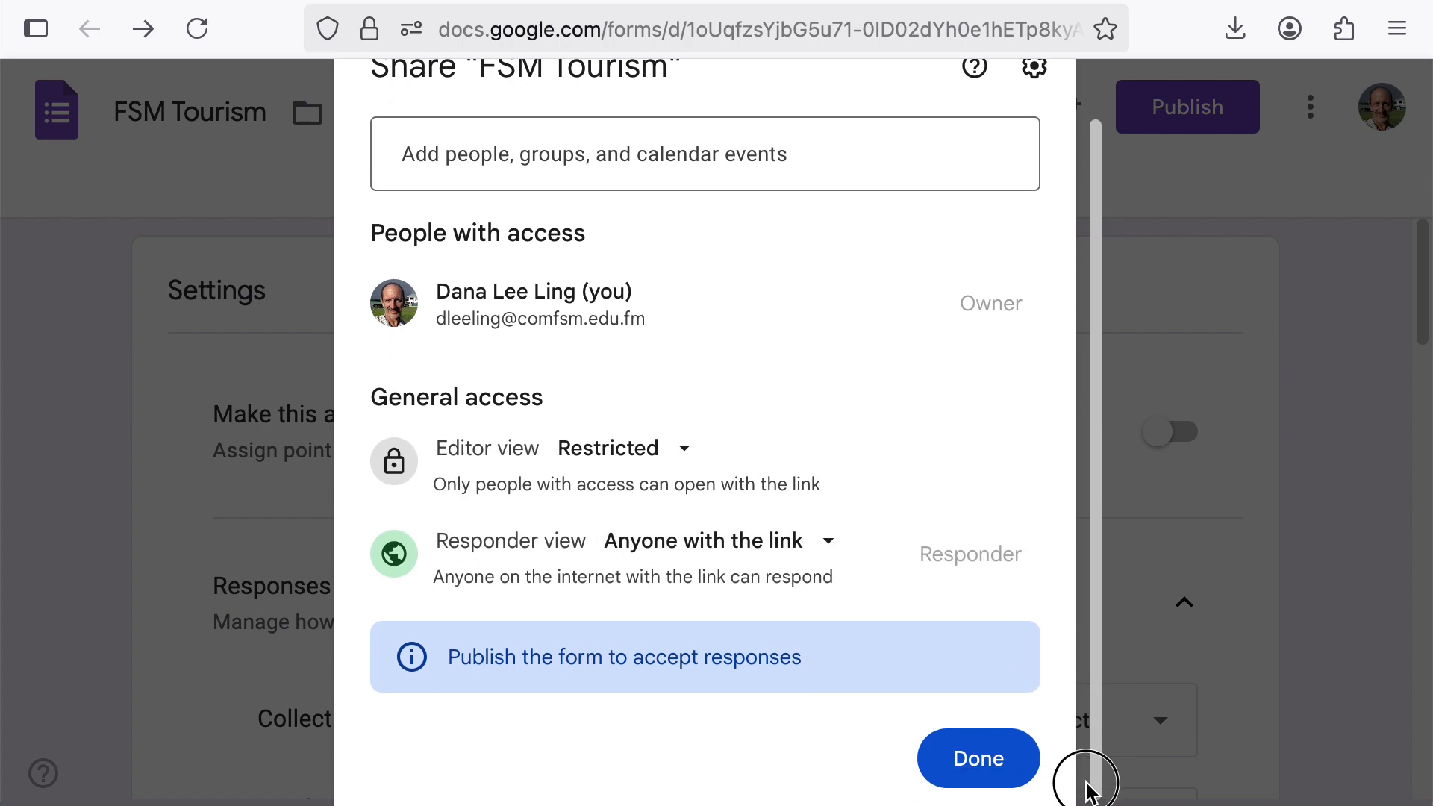
click(793, 550)
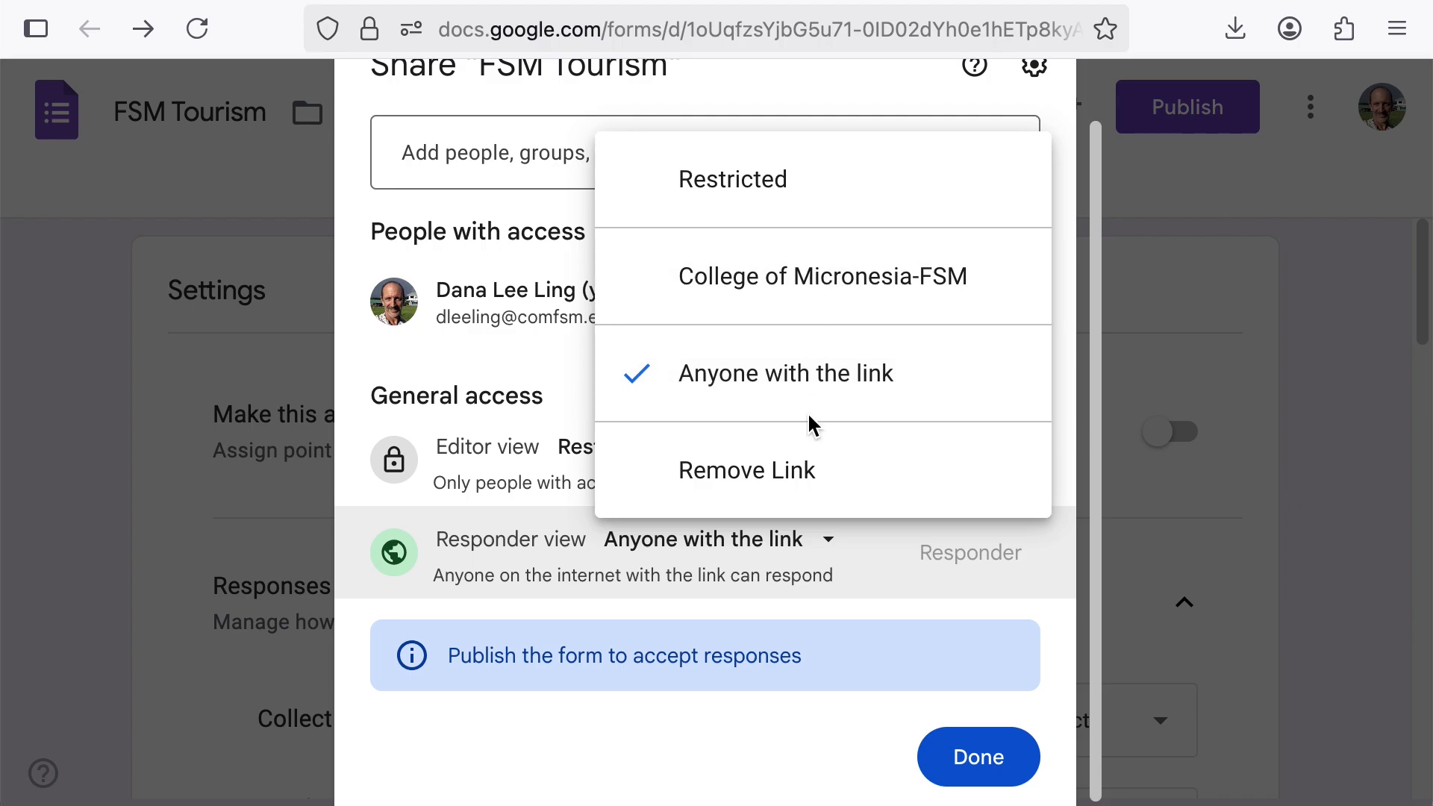
click(900, 663)
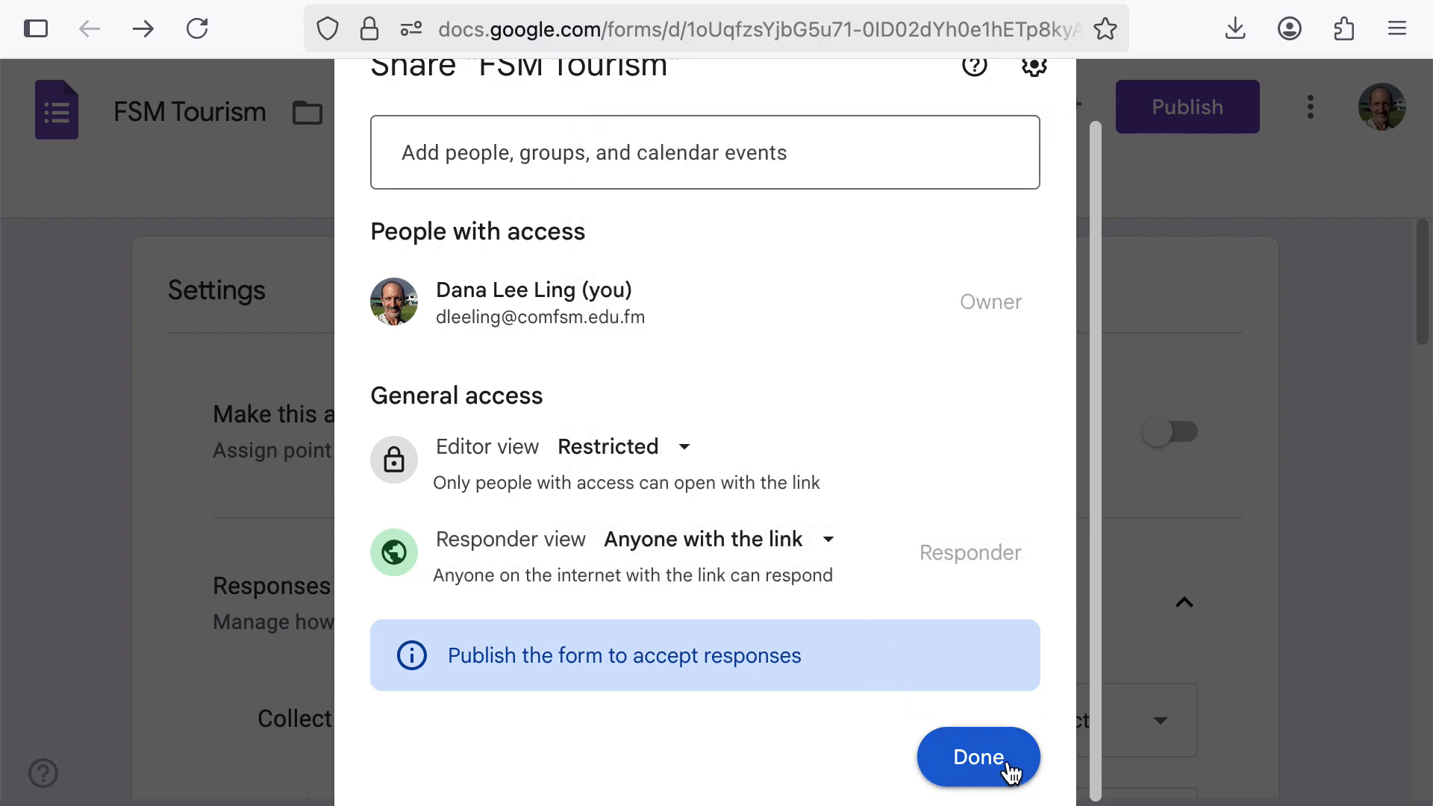
click(978, 757)
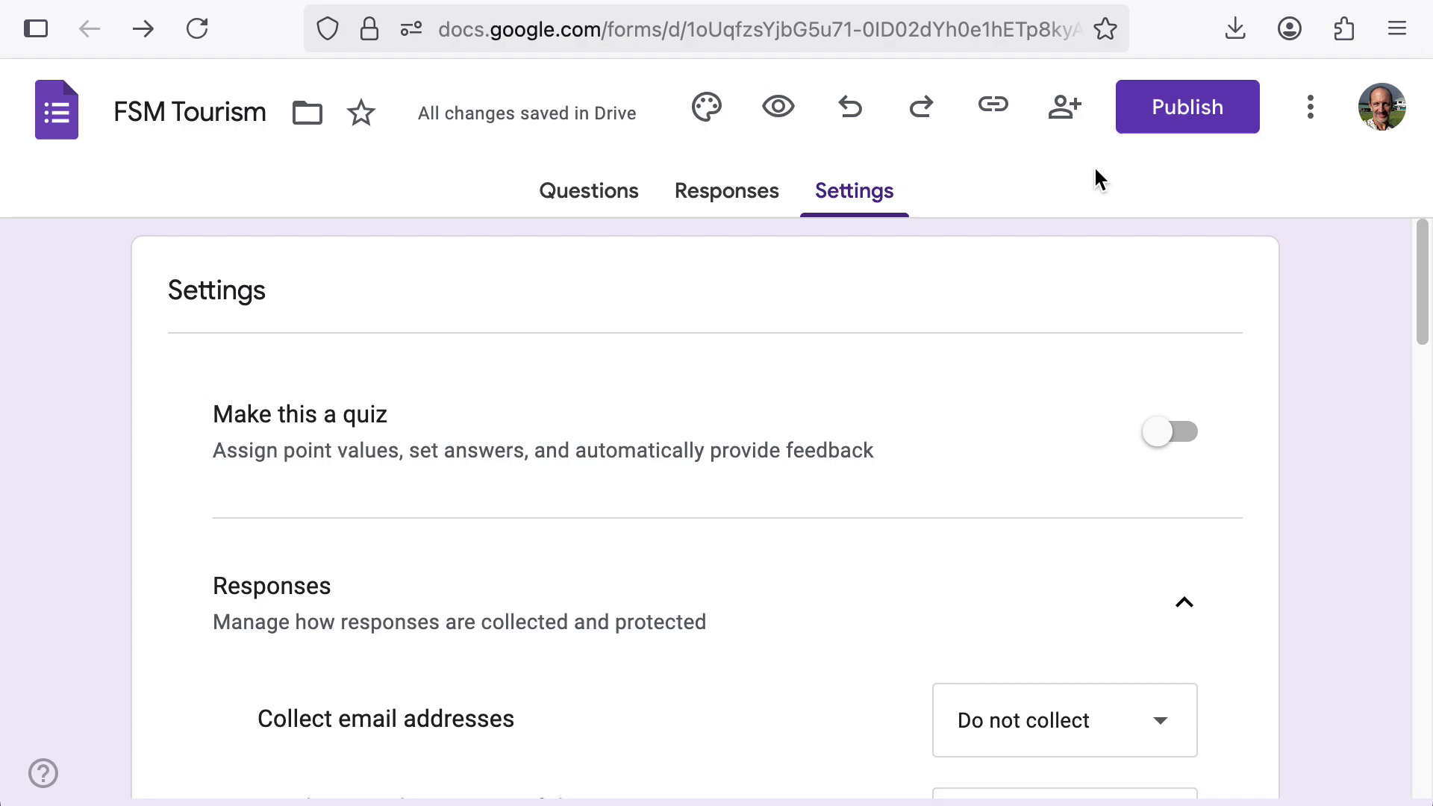
Upload paranui.jpg from the Desktop as the form's header image in the theme settings.
click(714, 118)
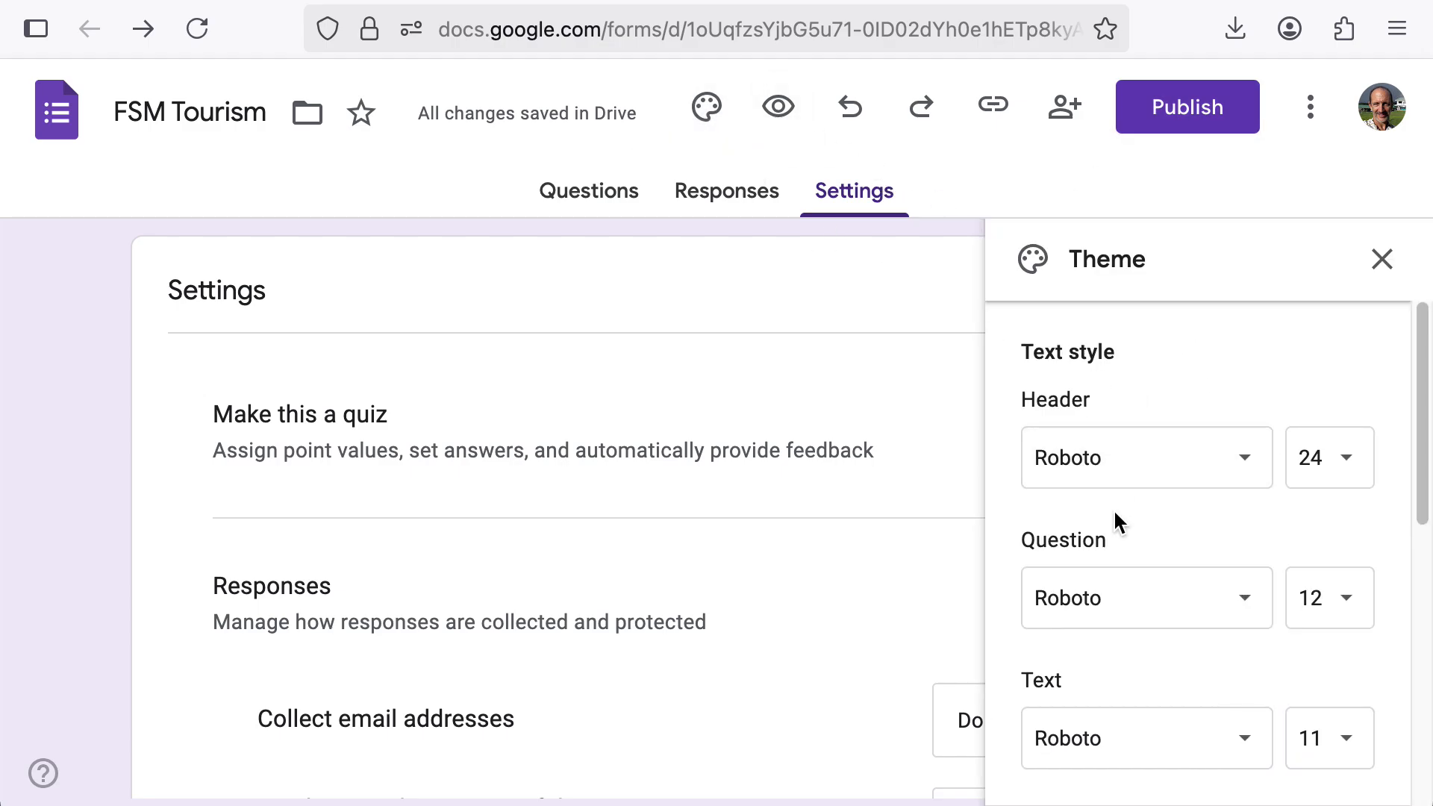
key(super+a)
drag(1422, 439, 1409, 600)
click(1127, 589)
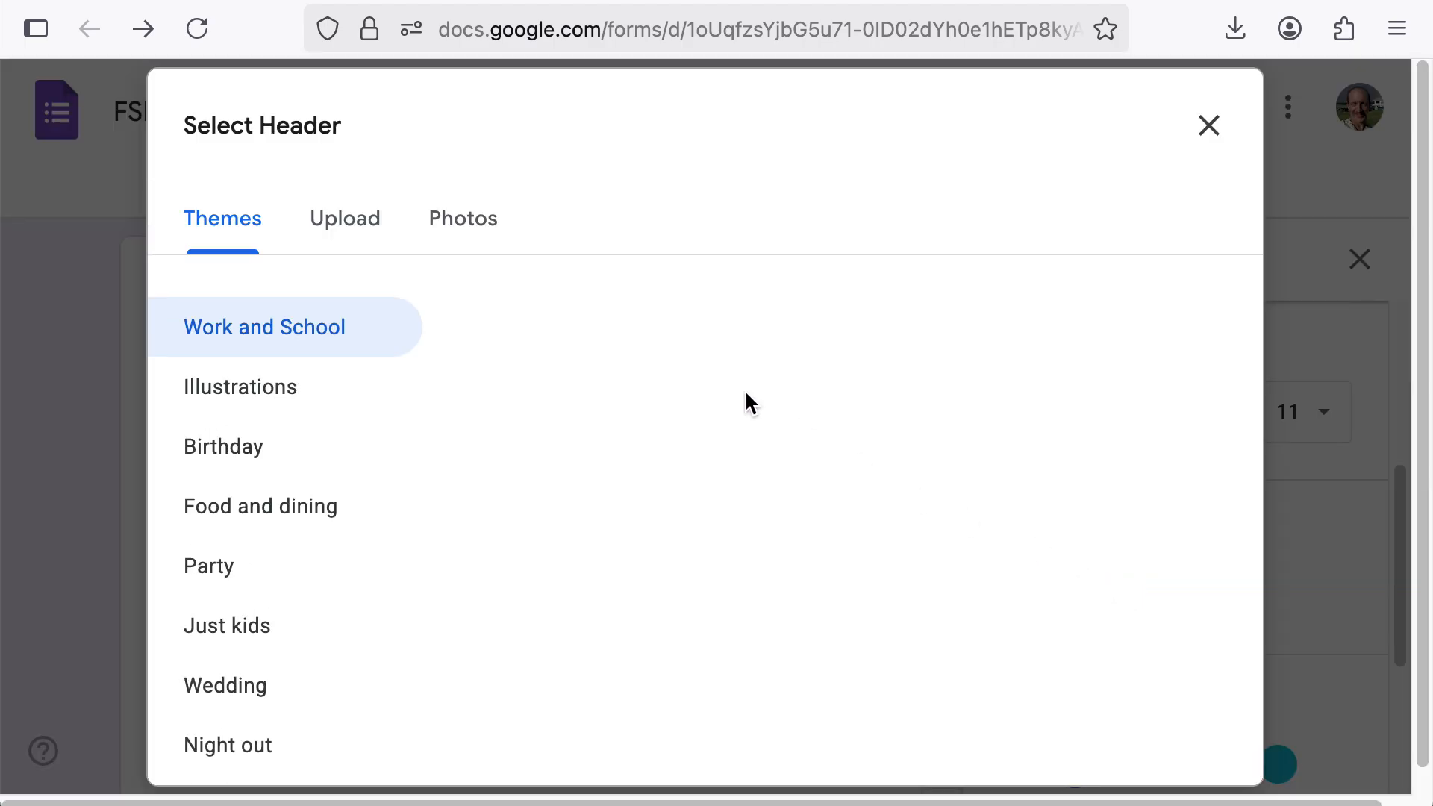
click(342, 231)
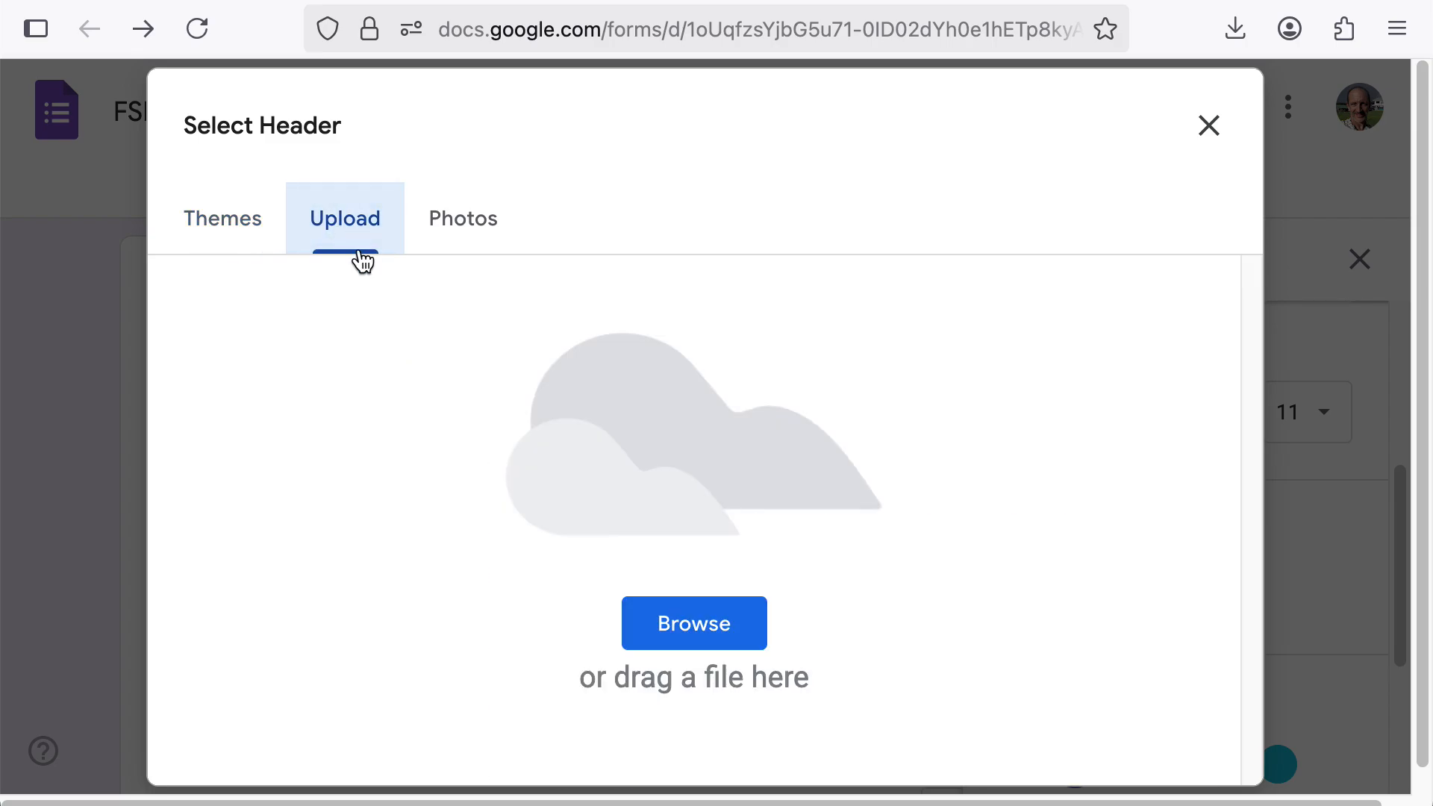
click(673, 634)
click(196, 269)
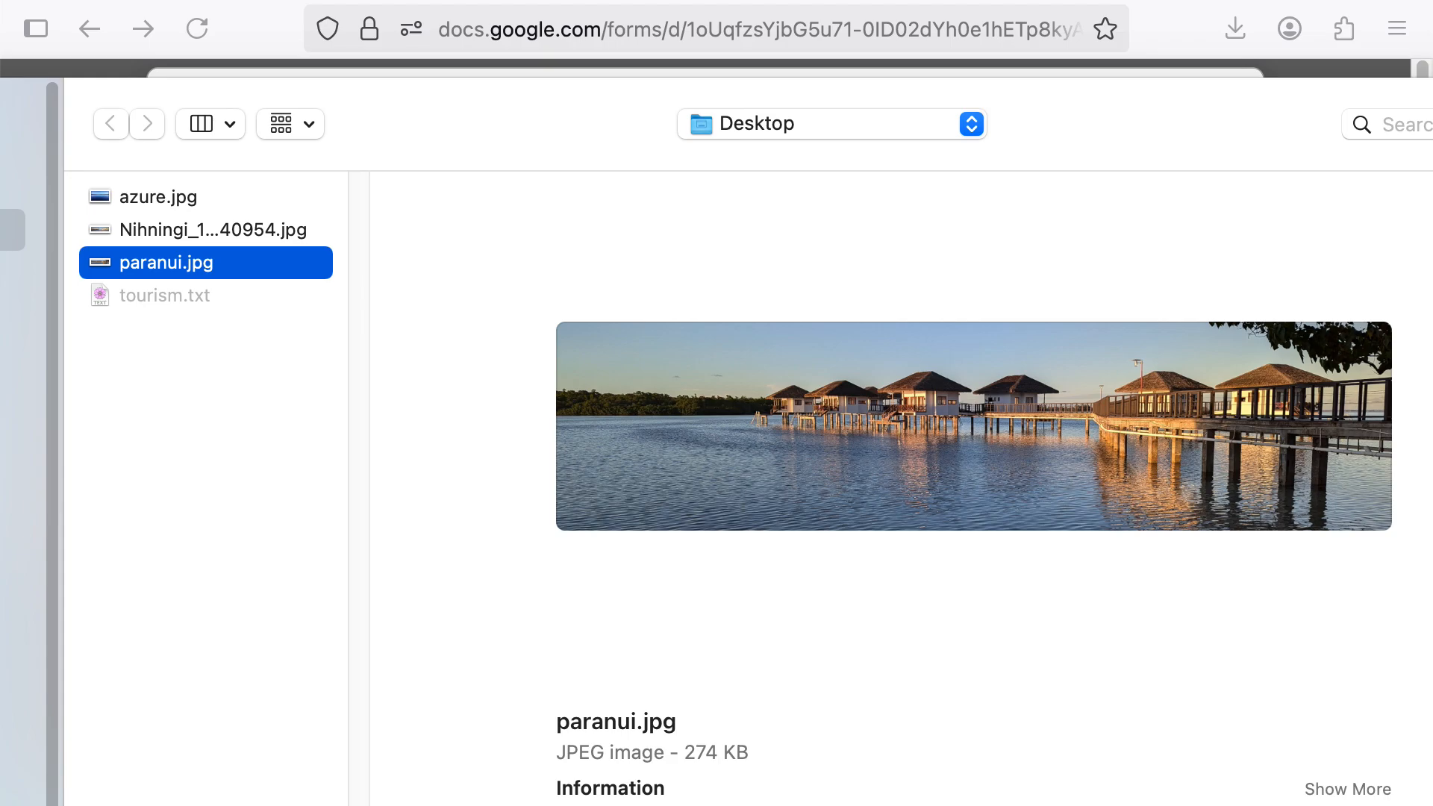
key(Return)
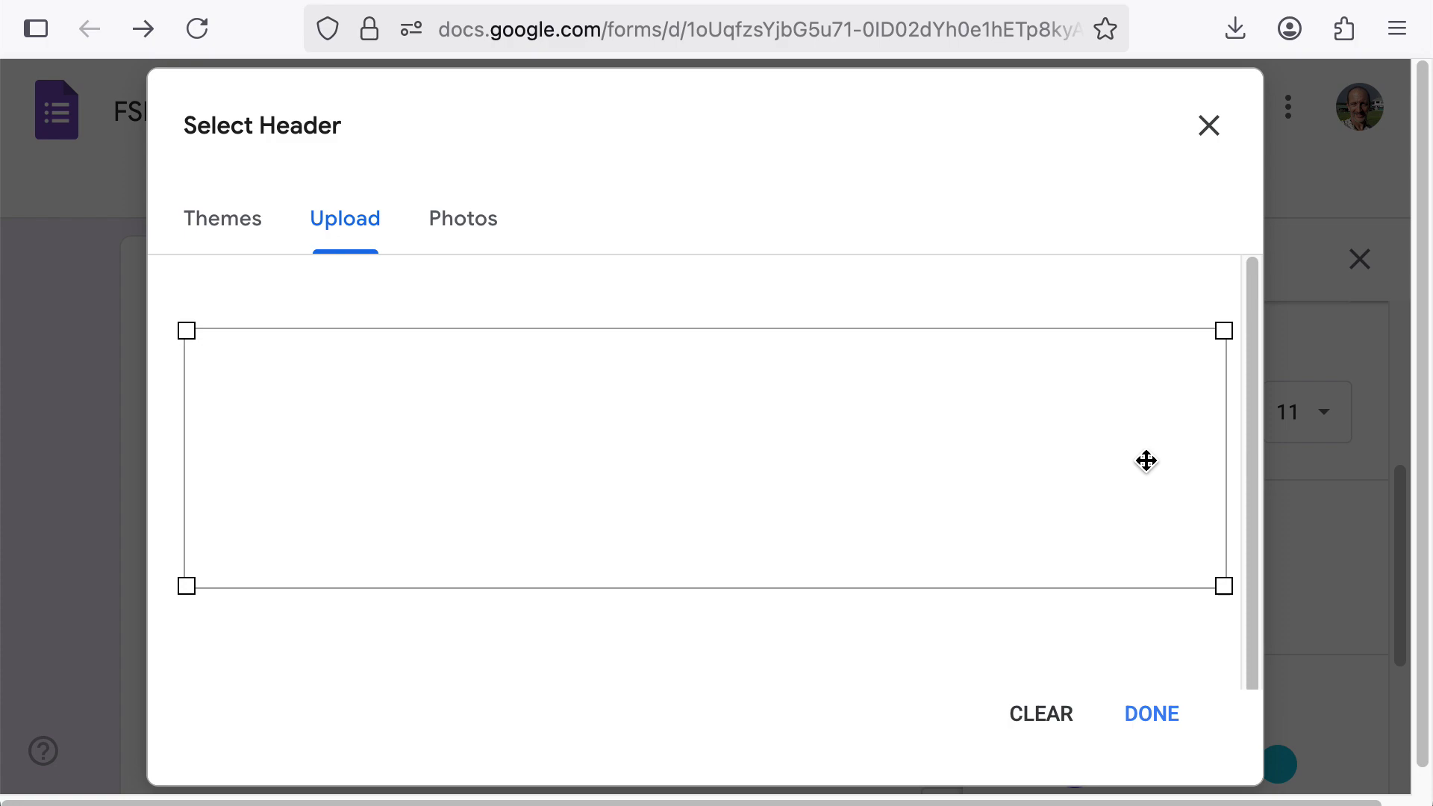
click(1165, 714)
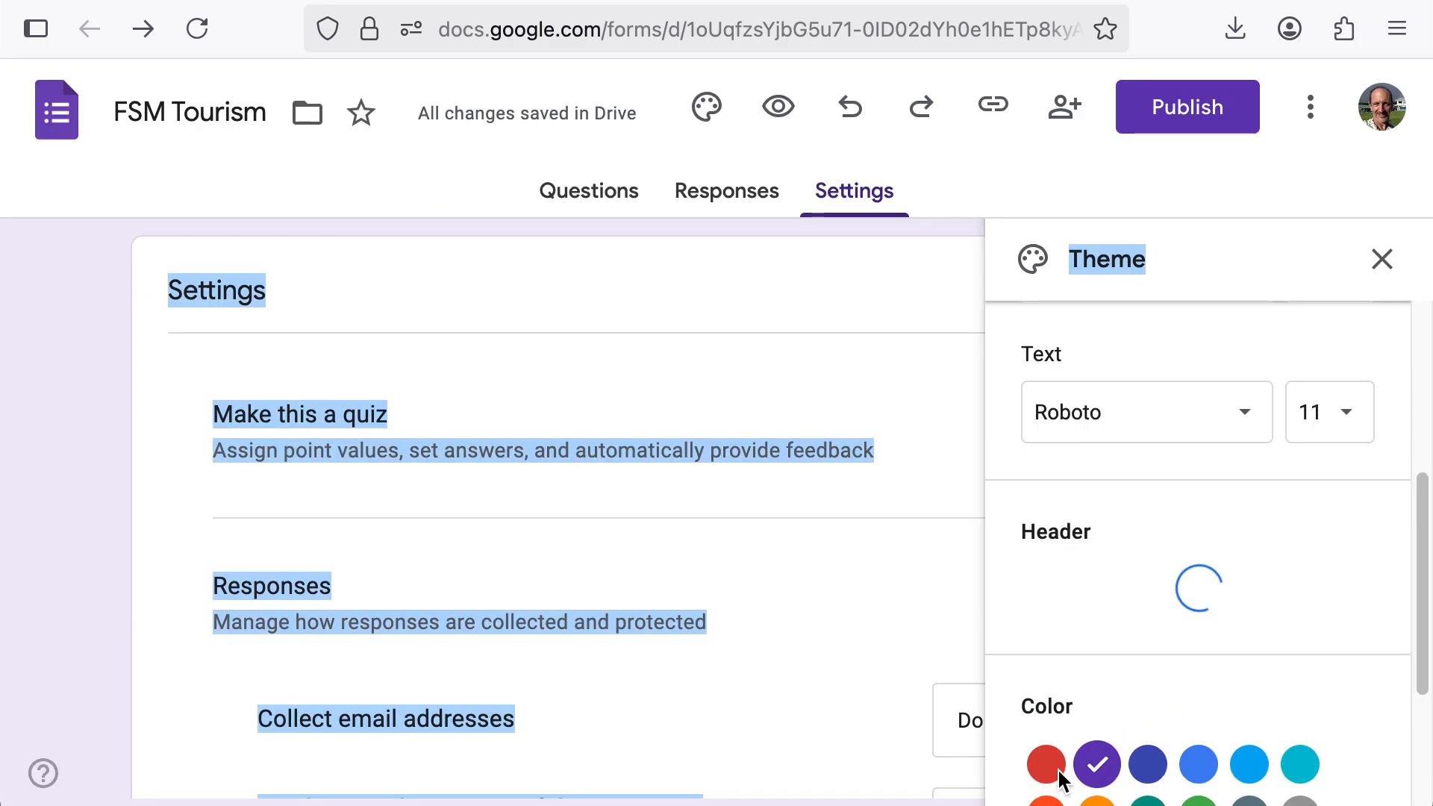
Look over the theme's color and background options, return to the form's questions and close the theme settings.
scroll(1212, 715, down, 1)
scroll(1216, 715, down, 2)
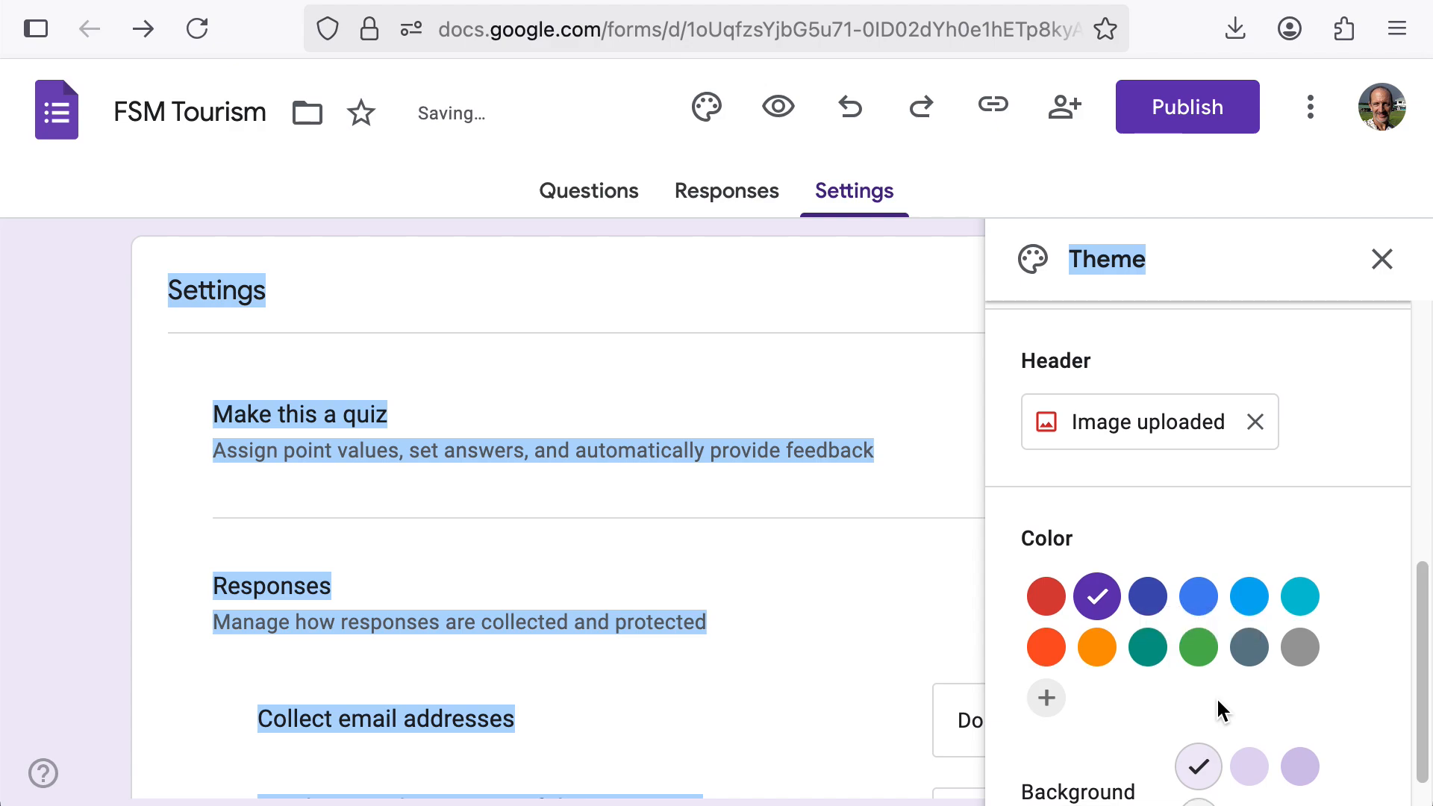
scroll(1219, 709, down, 1)
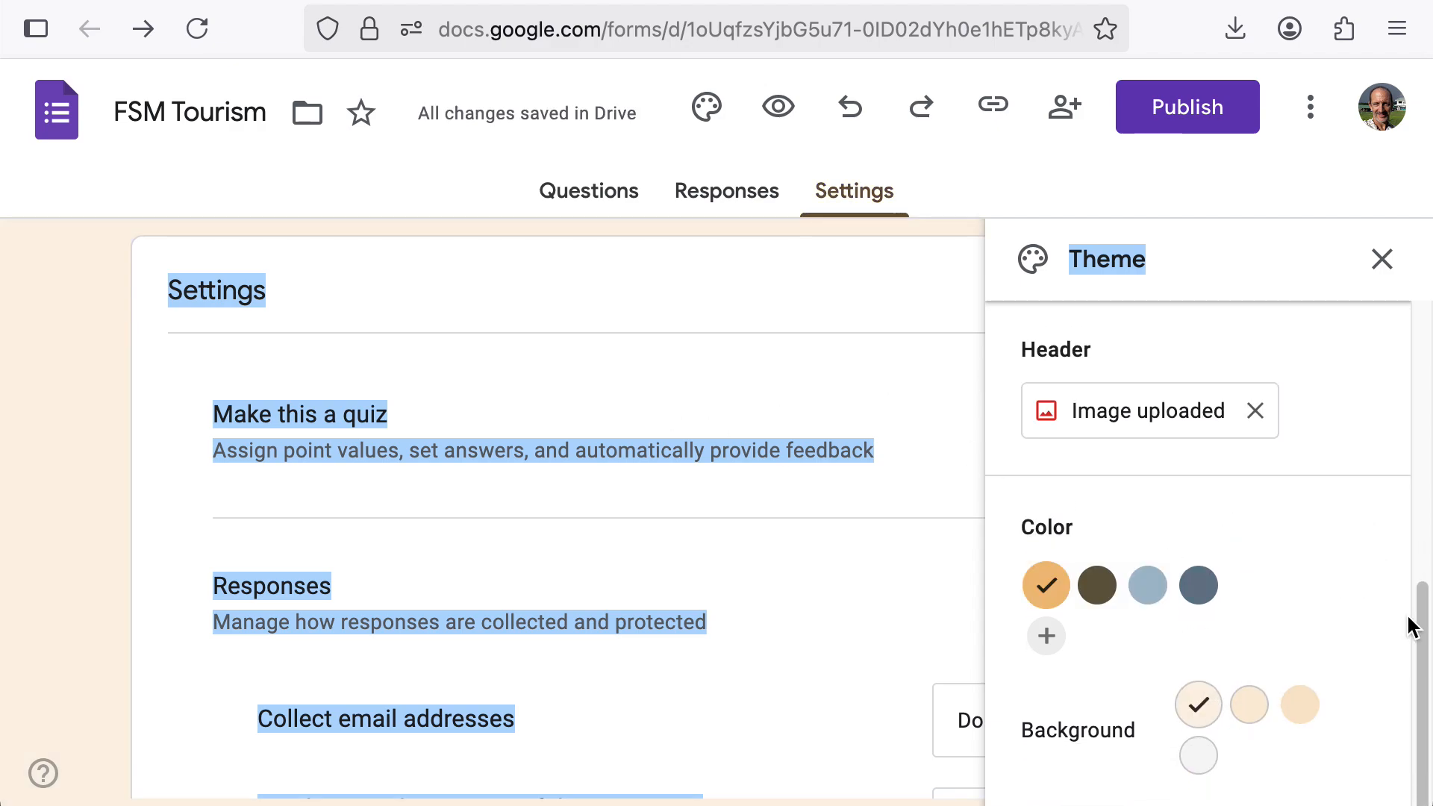
drag(1417, 624, 1426, 243)
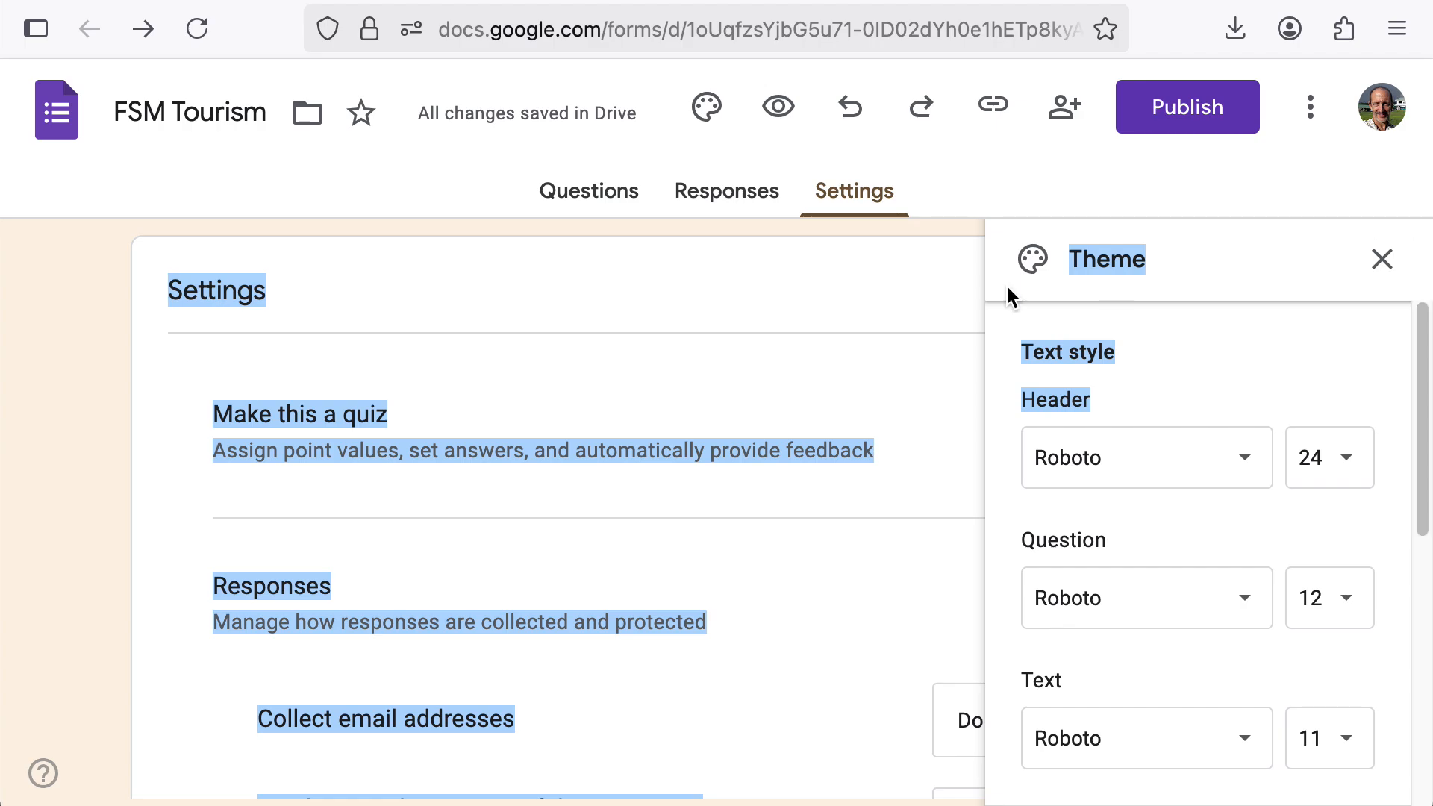
click(754, 321)
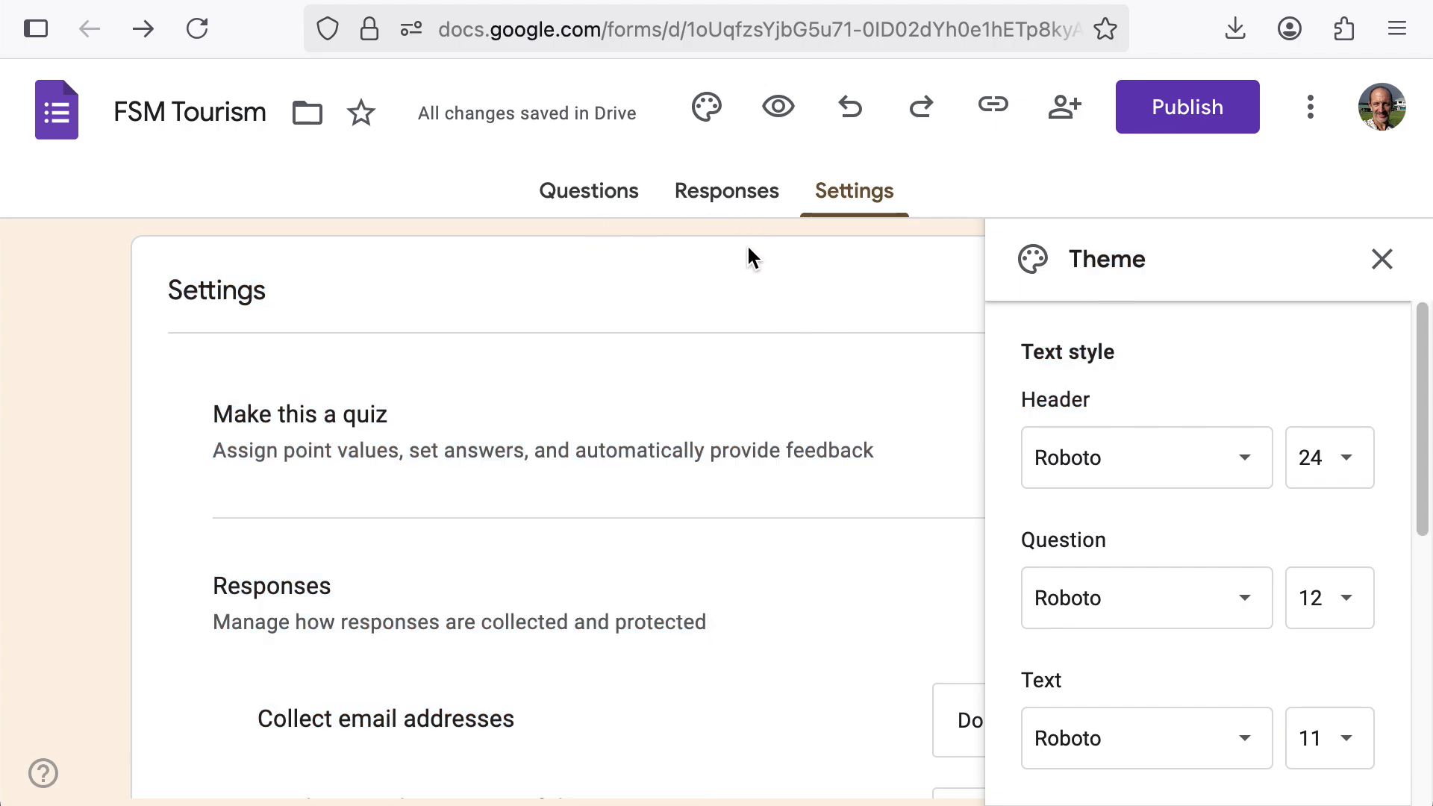
click(630, 200)
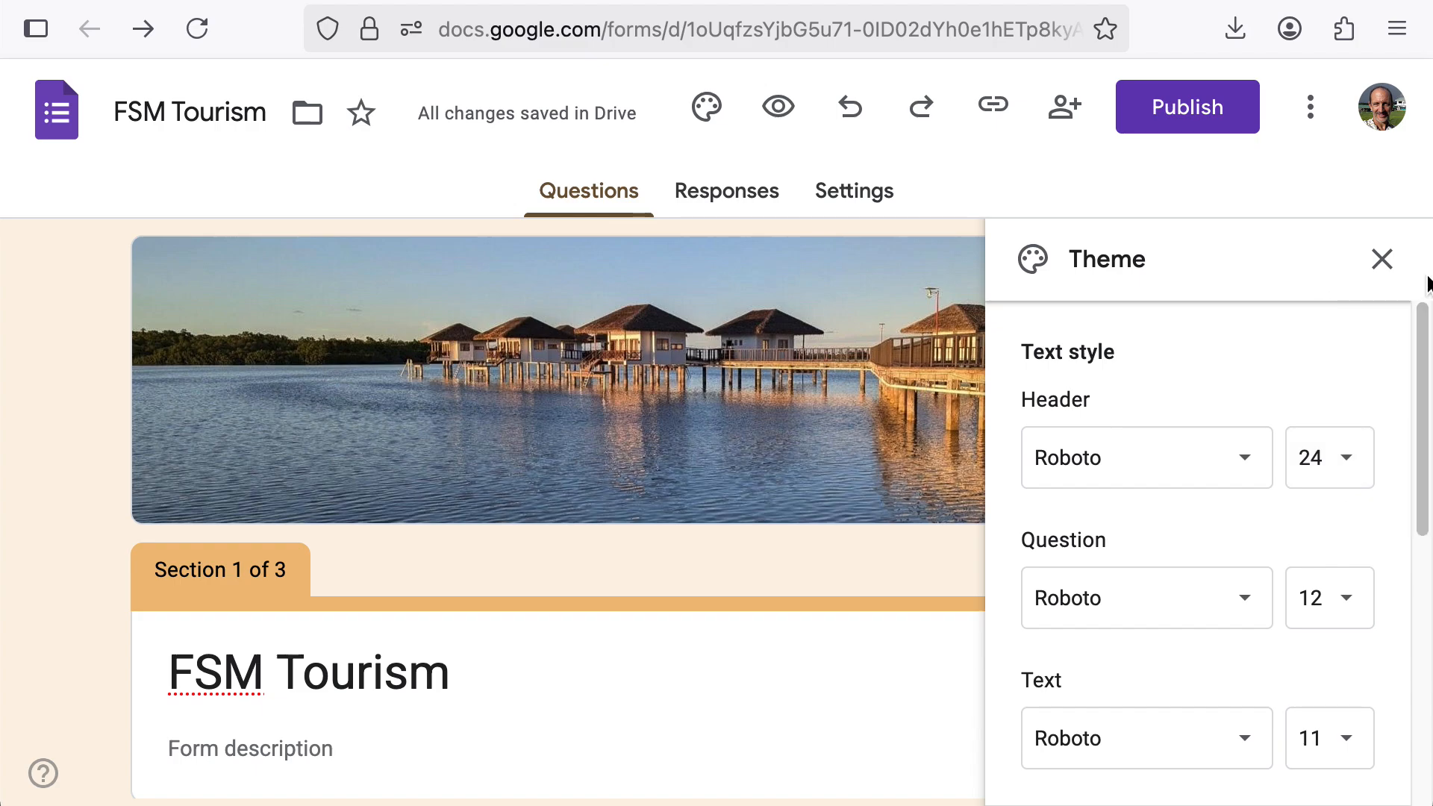
click(1382, 261)
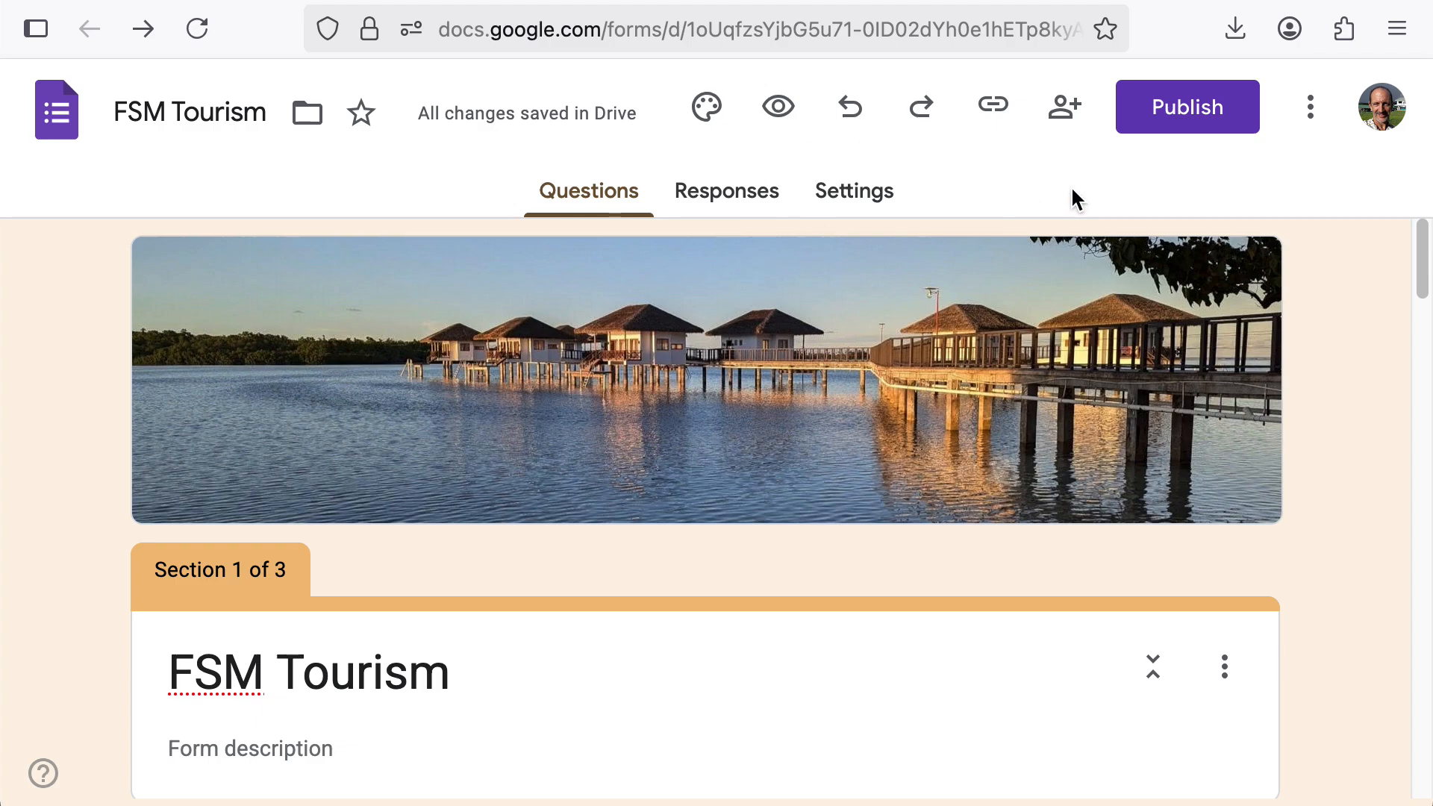
Preview the form from its header to the off island travel question and return to the editor.
drag(1415, 293, 1423, 246)
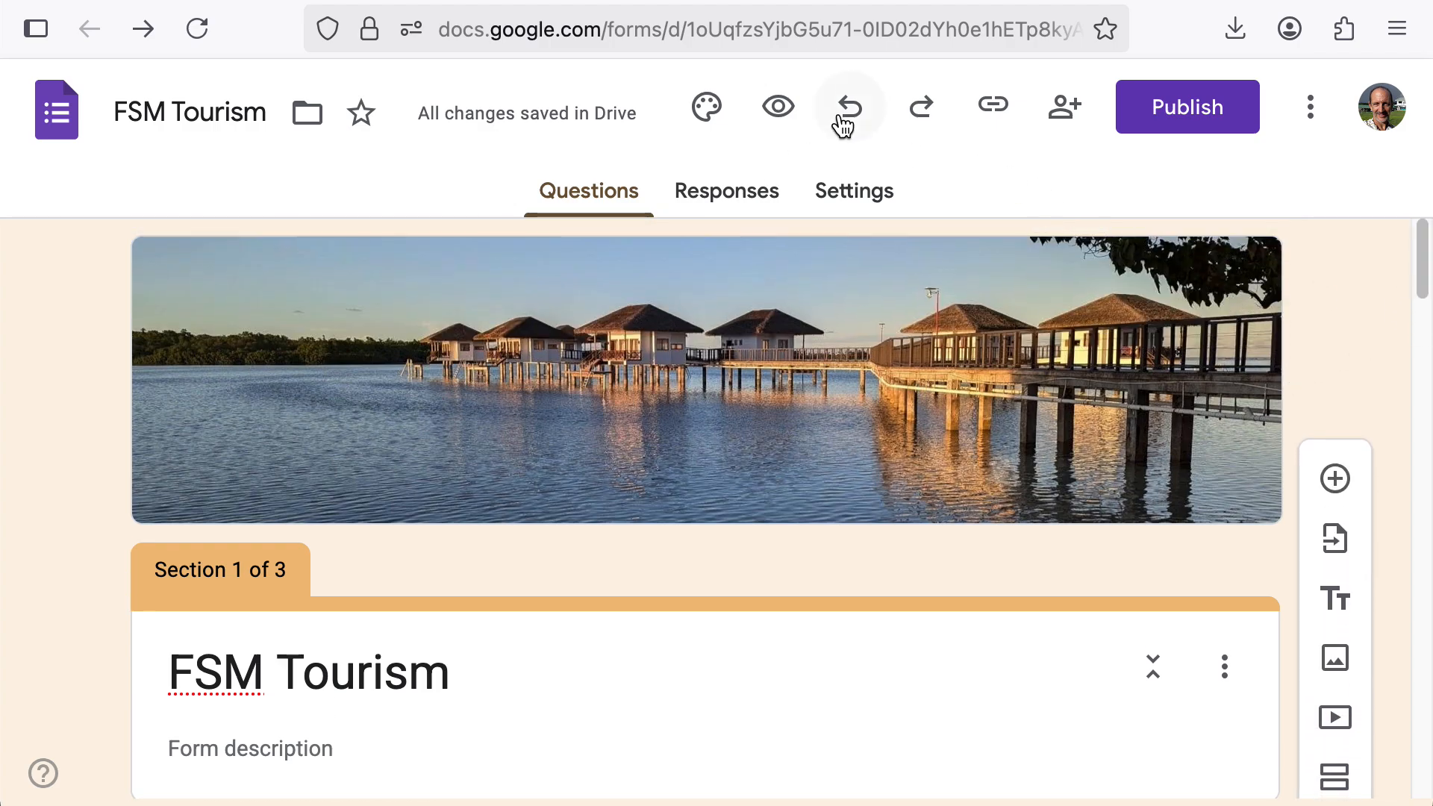
click(1155, 112)
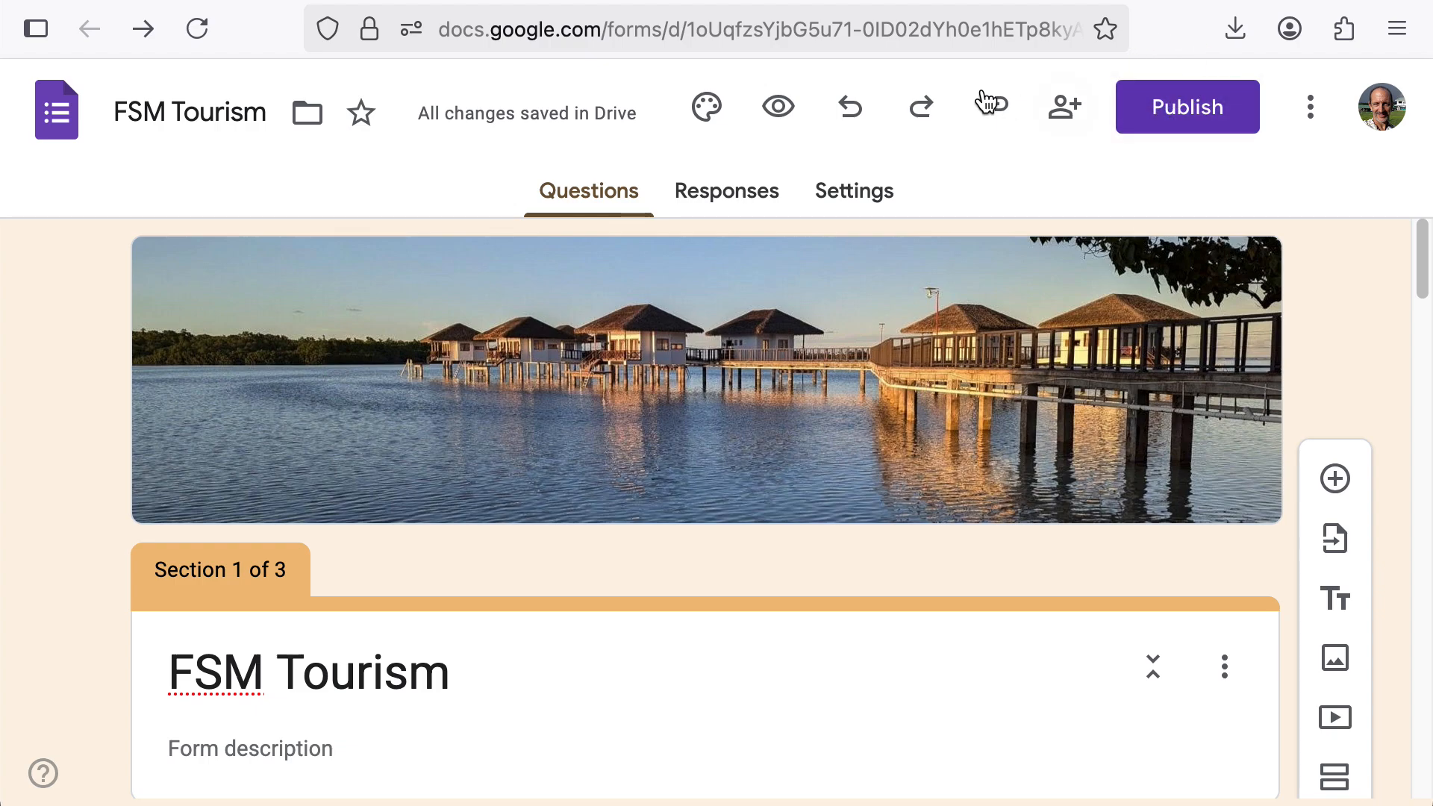
click(784, 110)
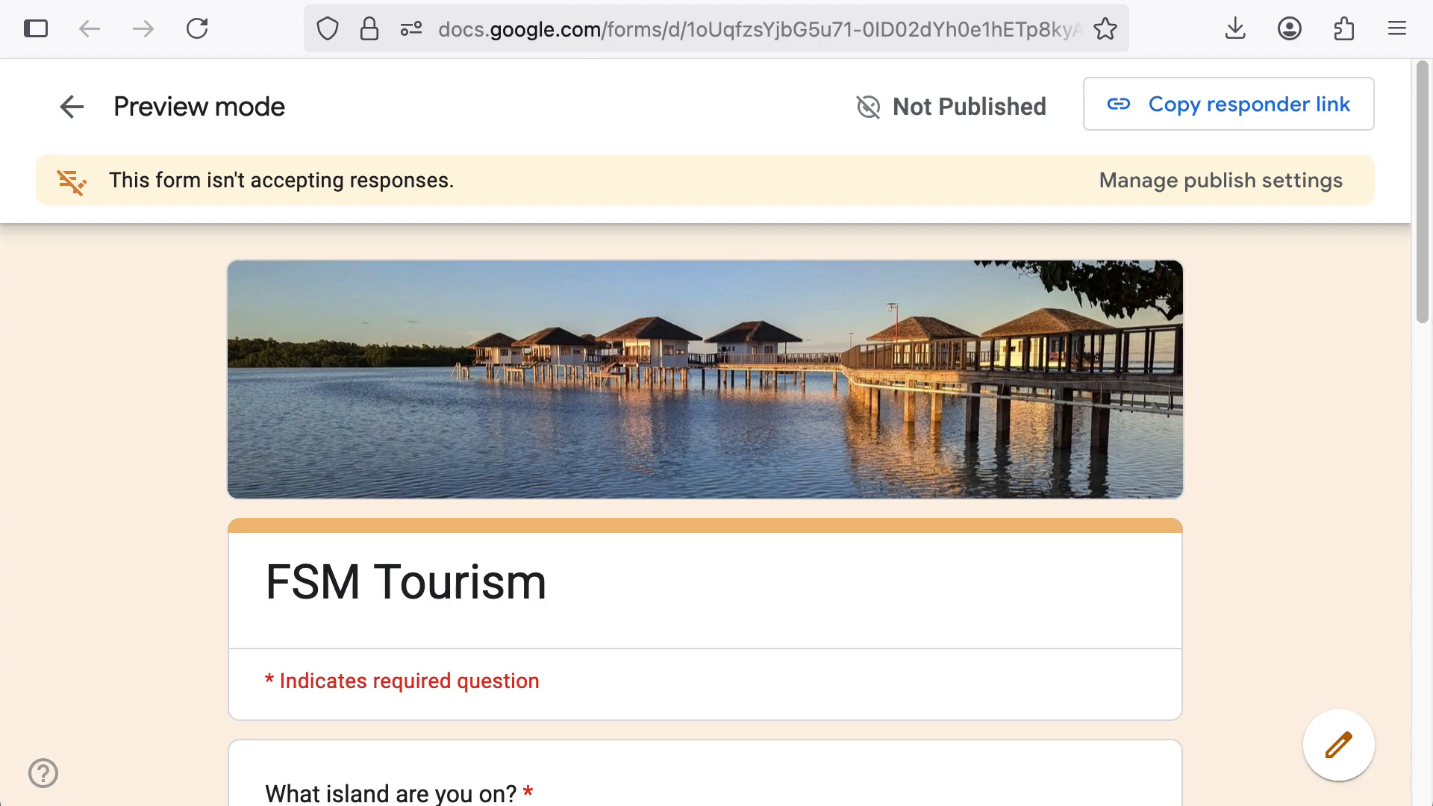
drag(1417, 310, 1406, 792)
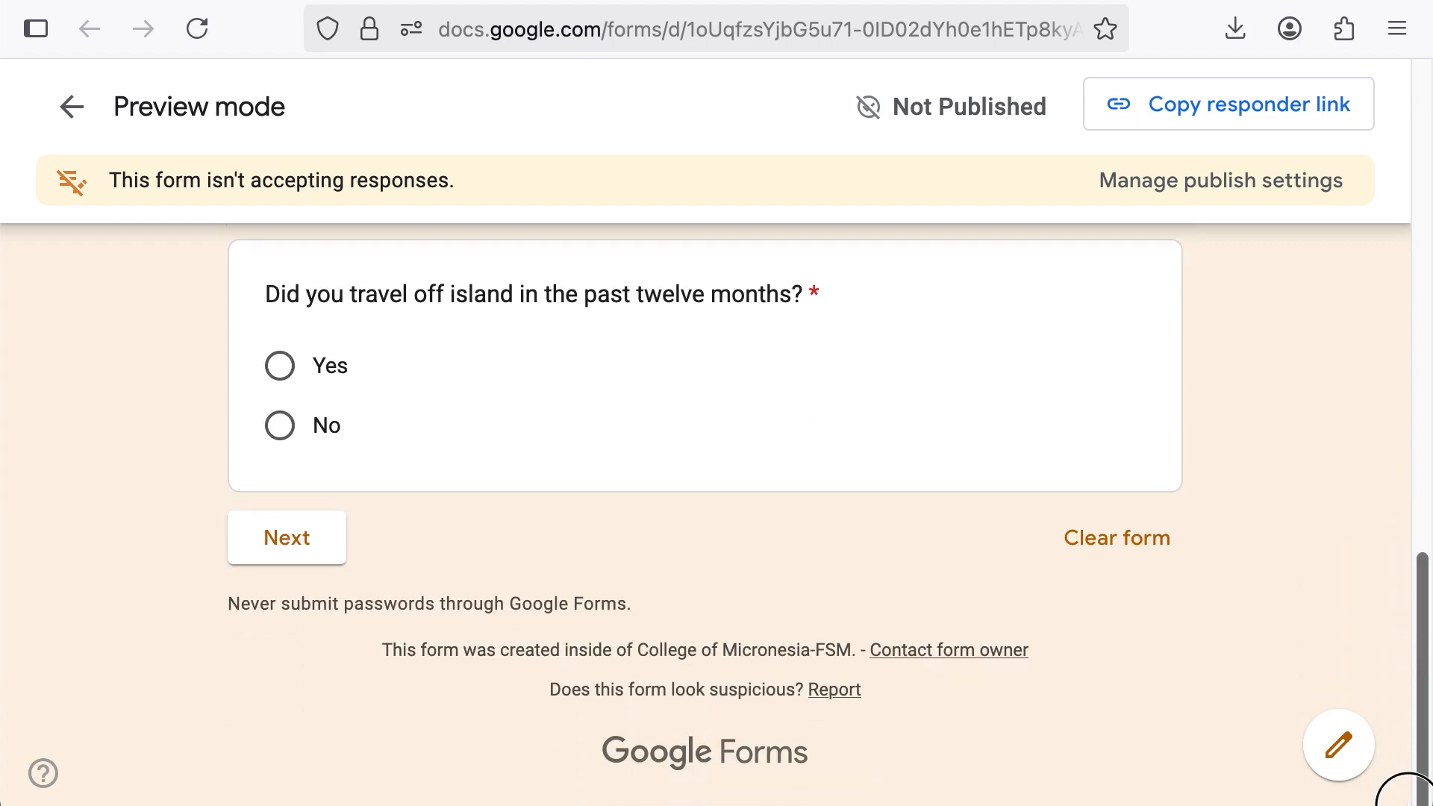
drag(1422, 704, 1420, 203)
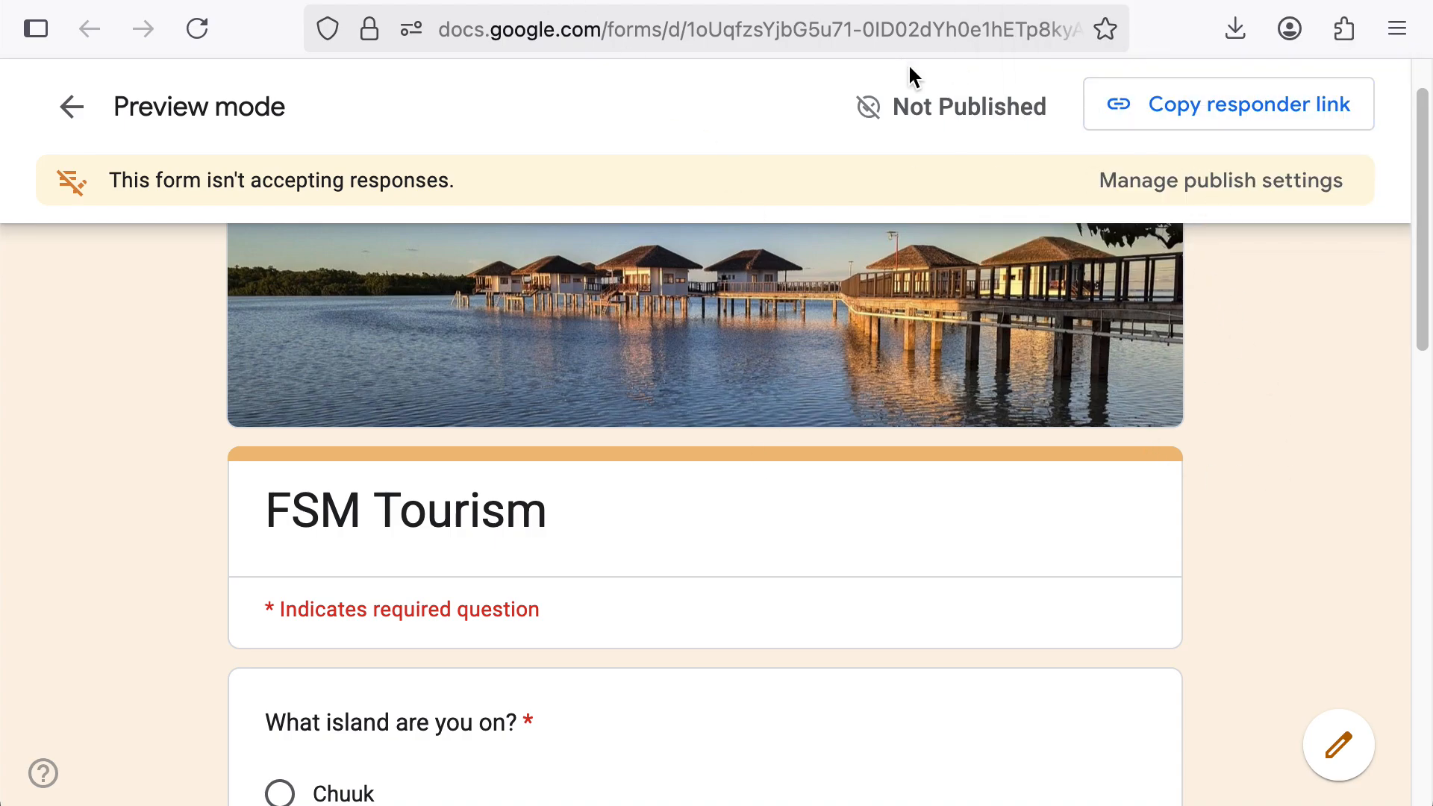
click(624, 0)
Publish the form and copy its responder link.
click(1186, 118)
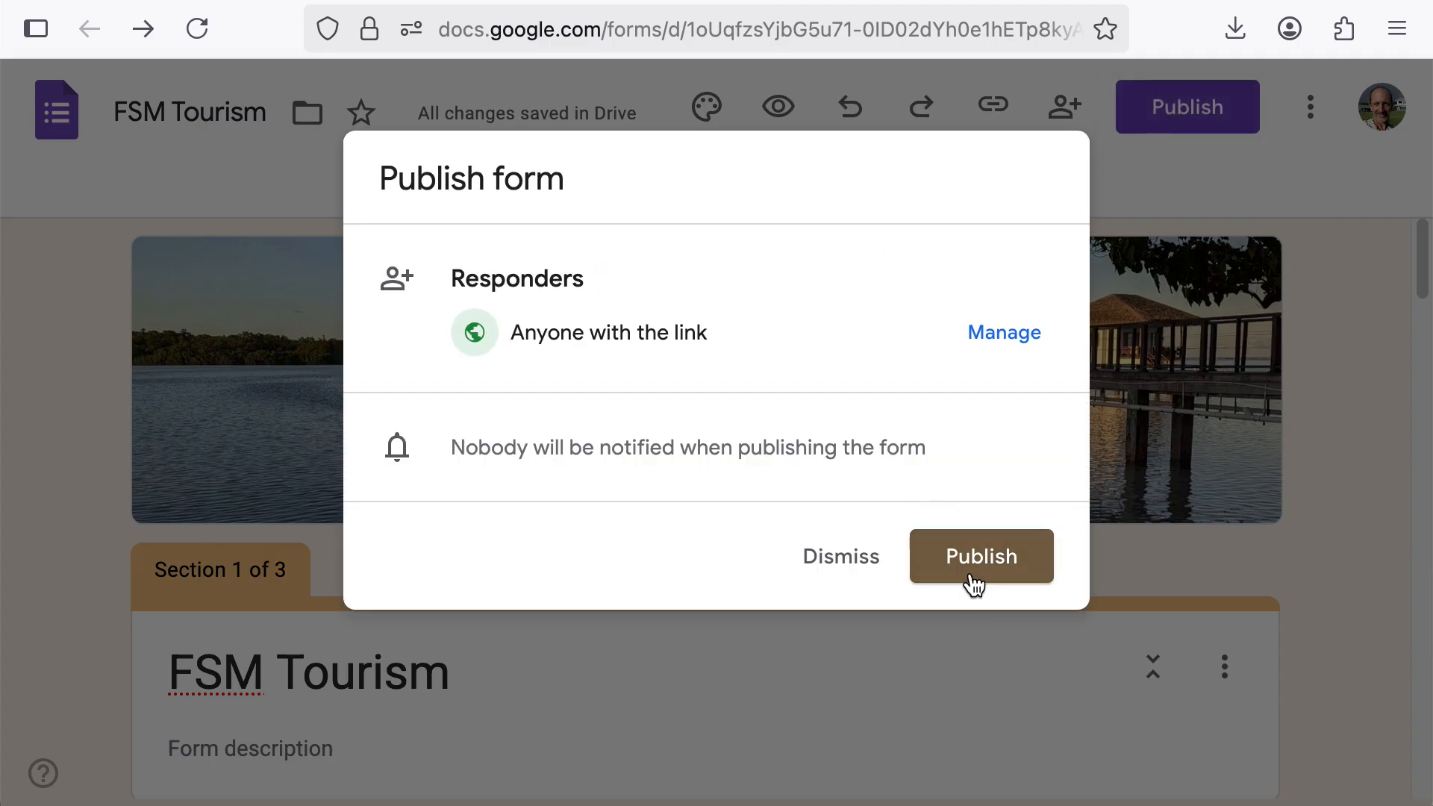
click(977, 579)
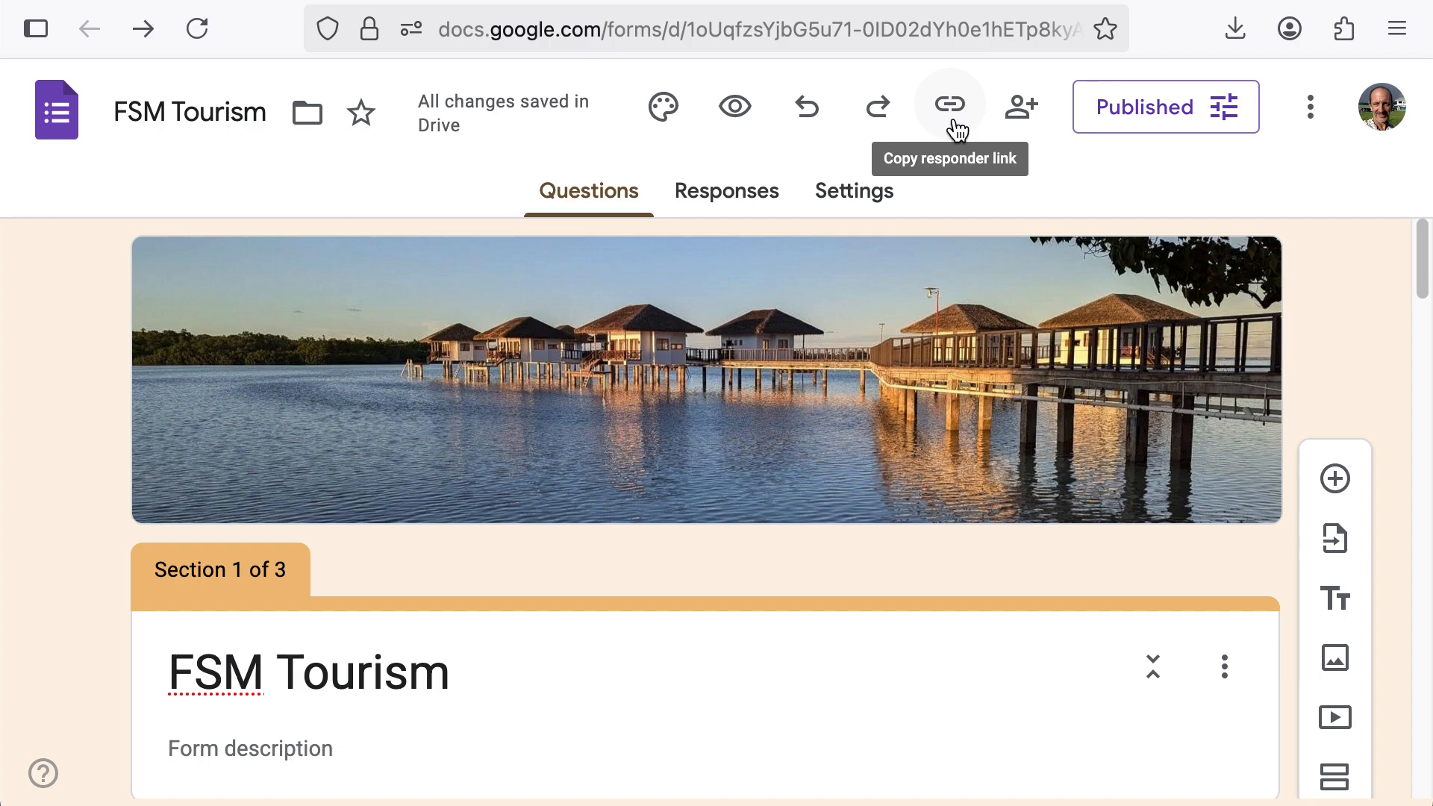
click(951, 106)
click(1321, 302)
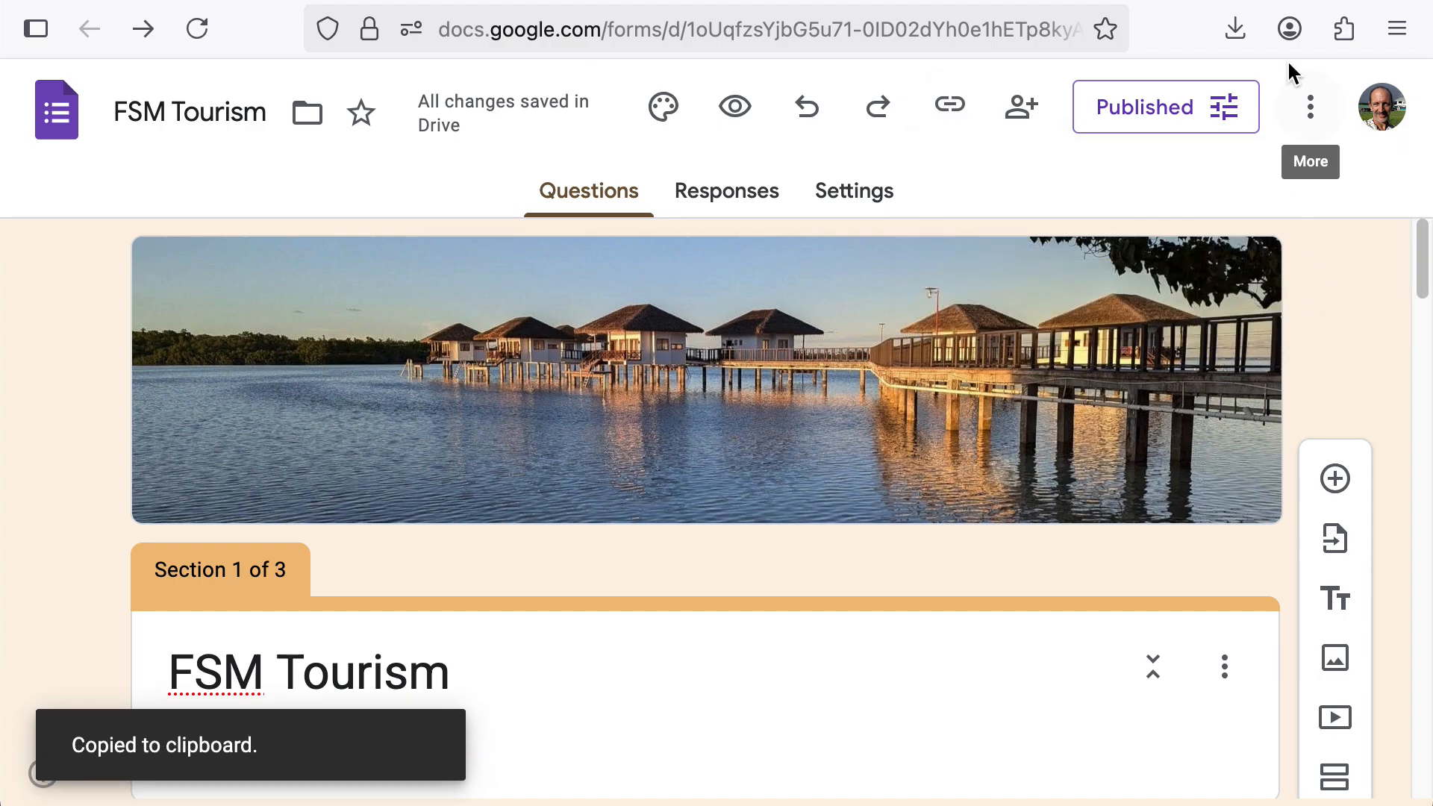
Open the copied responder link in a new browser tab.
key(super+t)
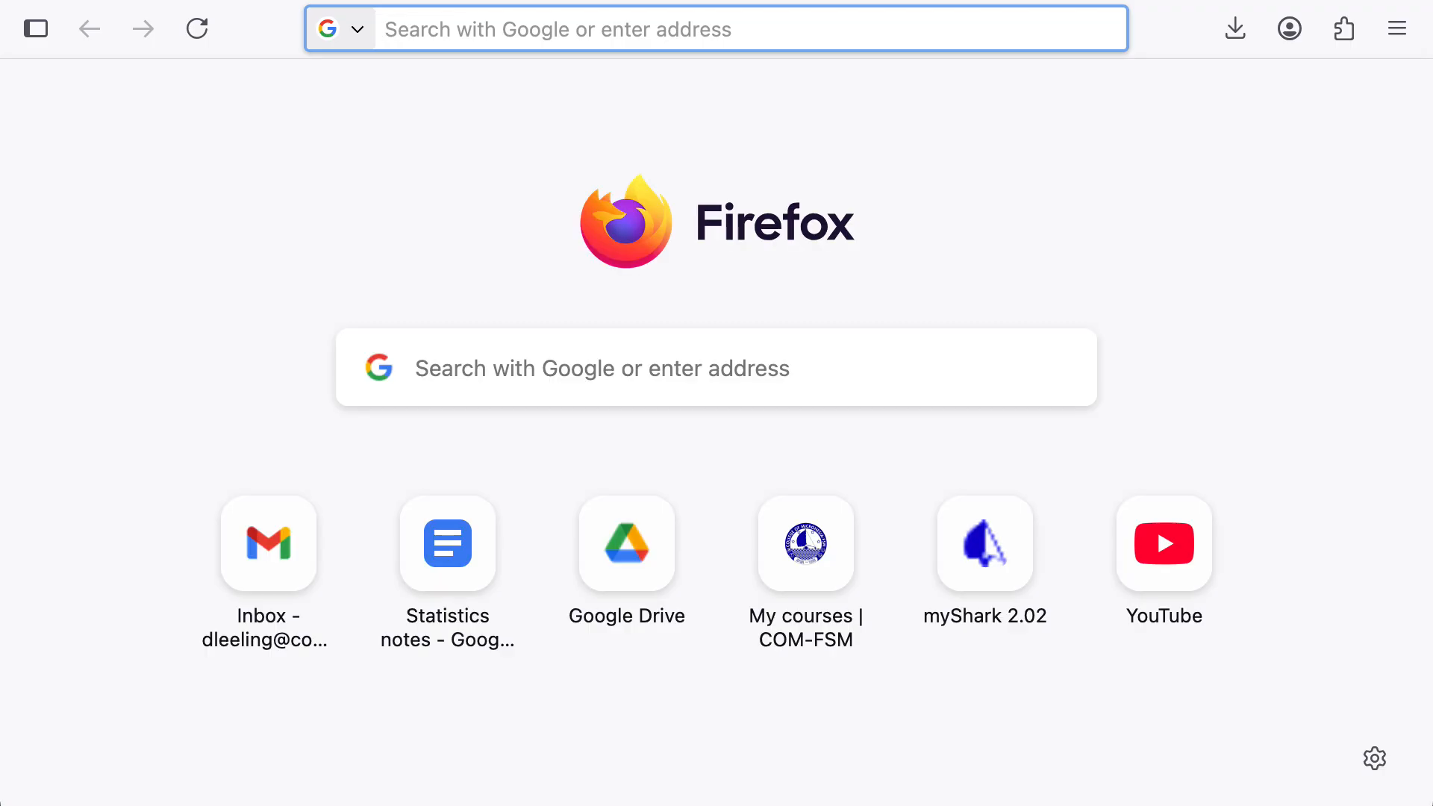
key(super+v)
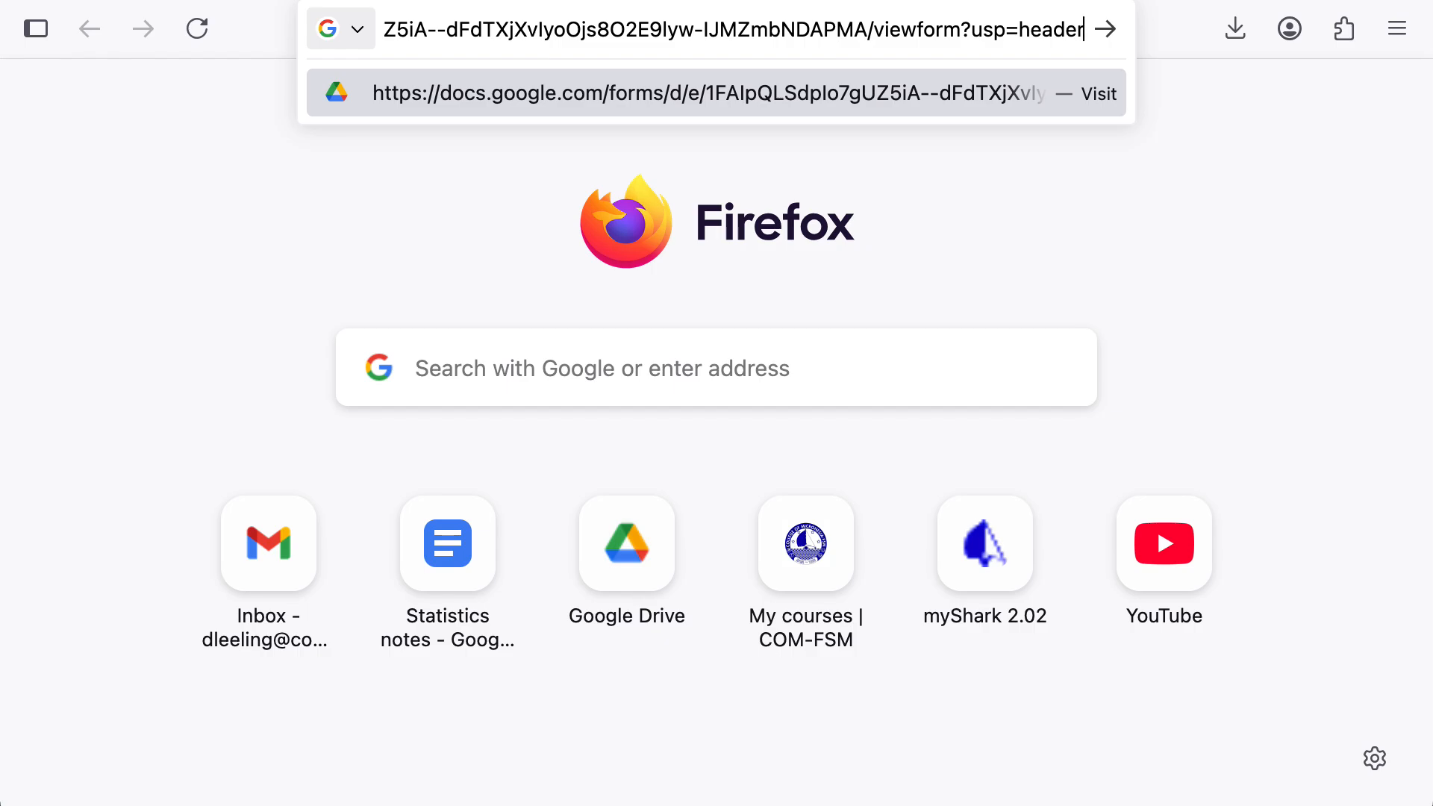
key(Return)
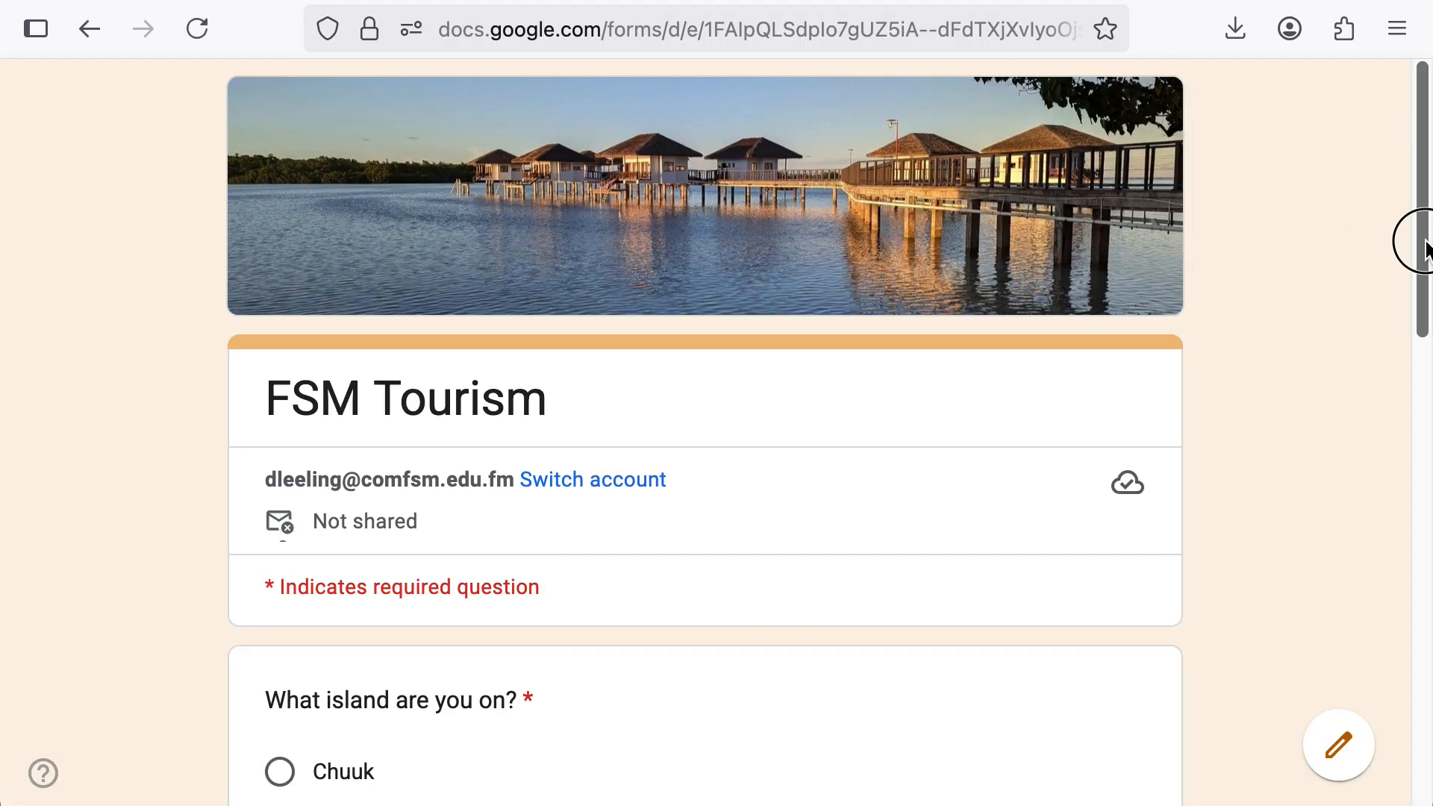
Check the published form's first page down to the off island travel question, and view the responses in the form's editor.
drag(1418, 240, 1410, 736)
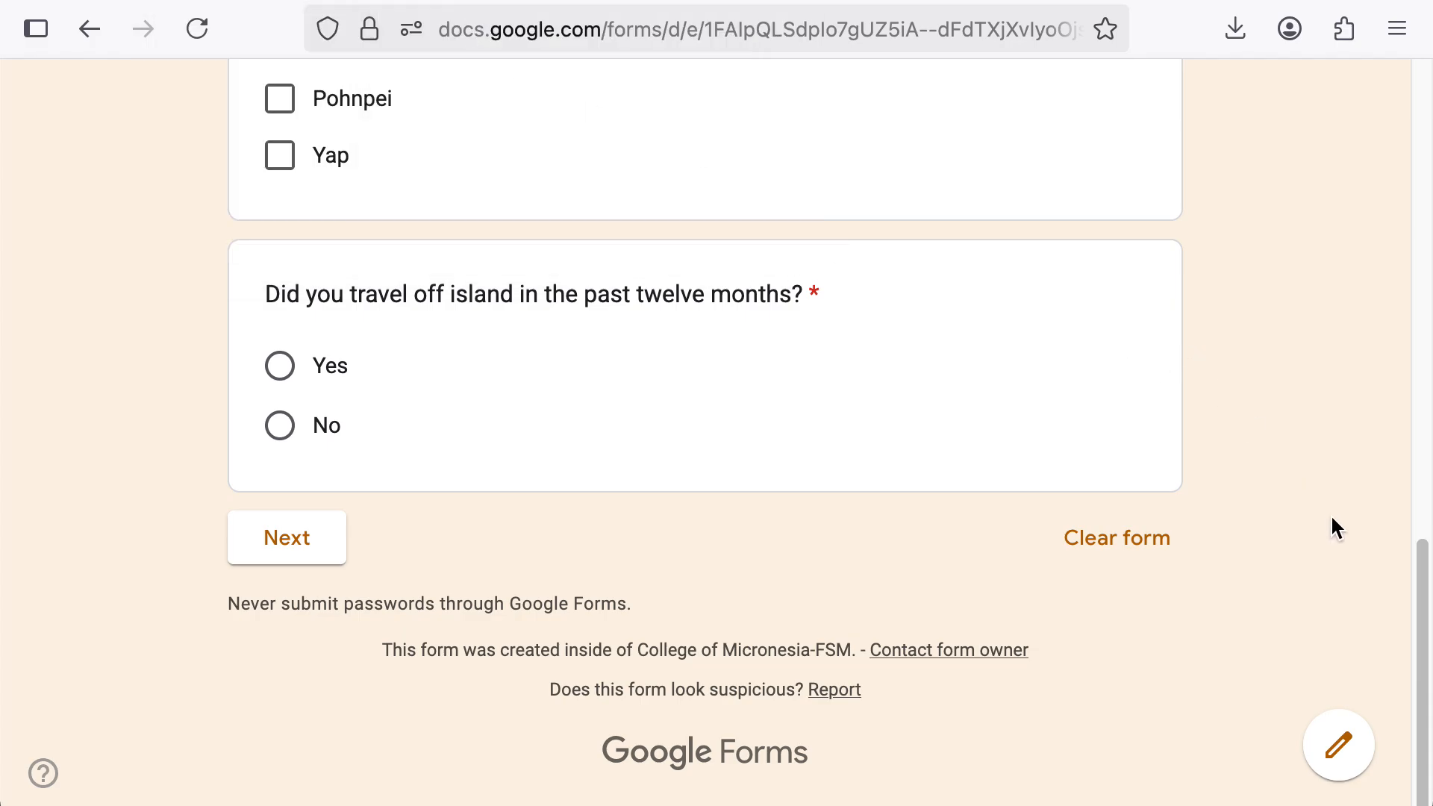
drag(1423, 665, 1422, 192)
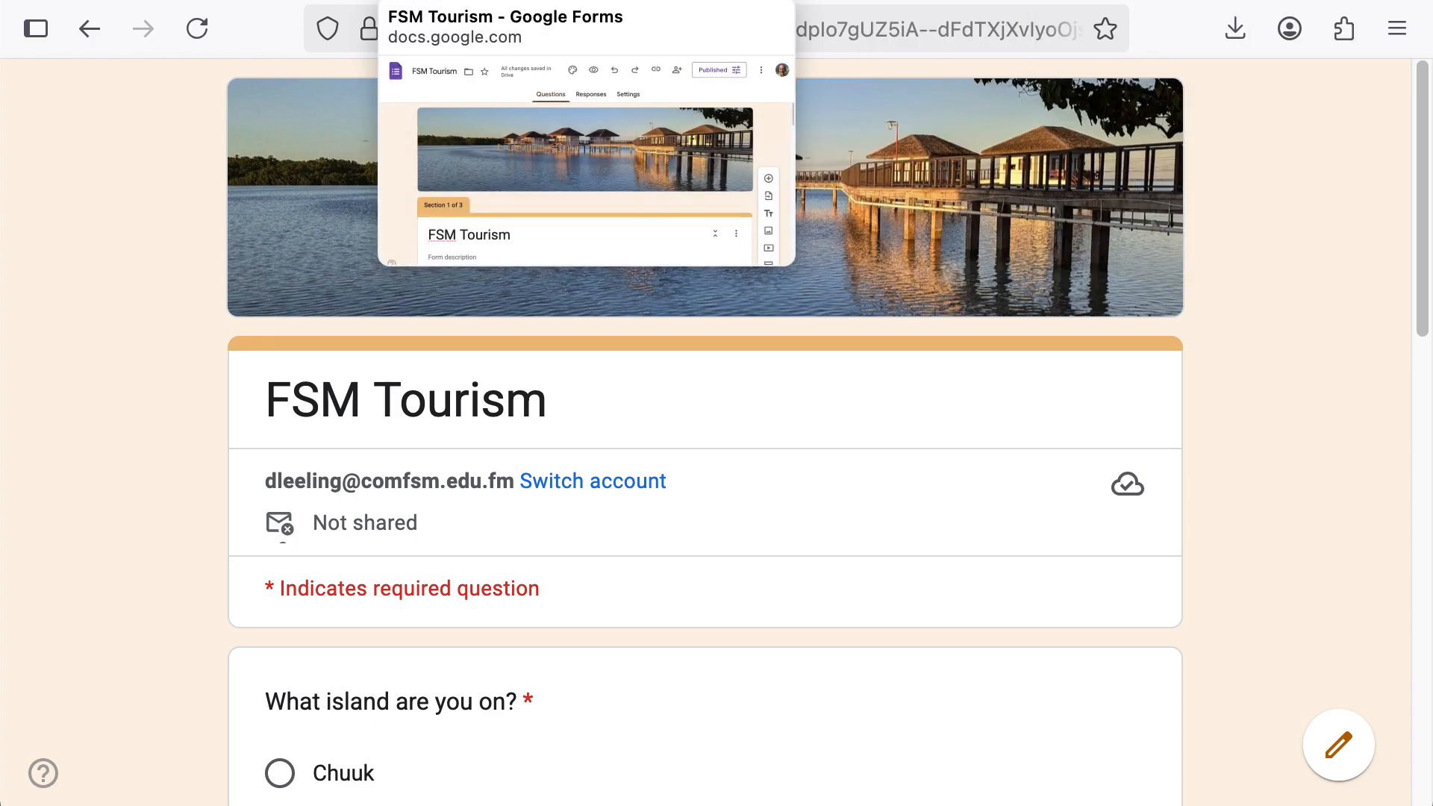
click(515, 0)
click(739, 197)
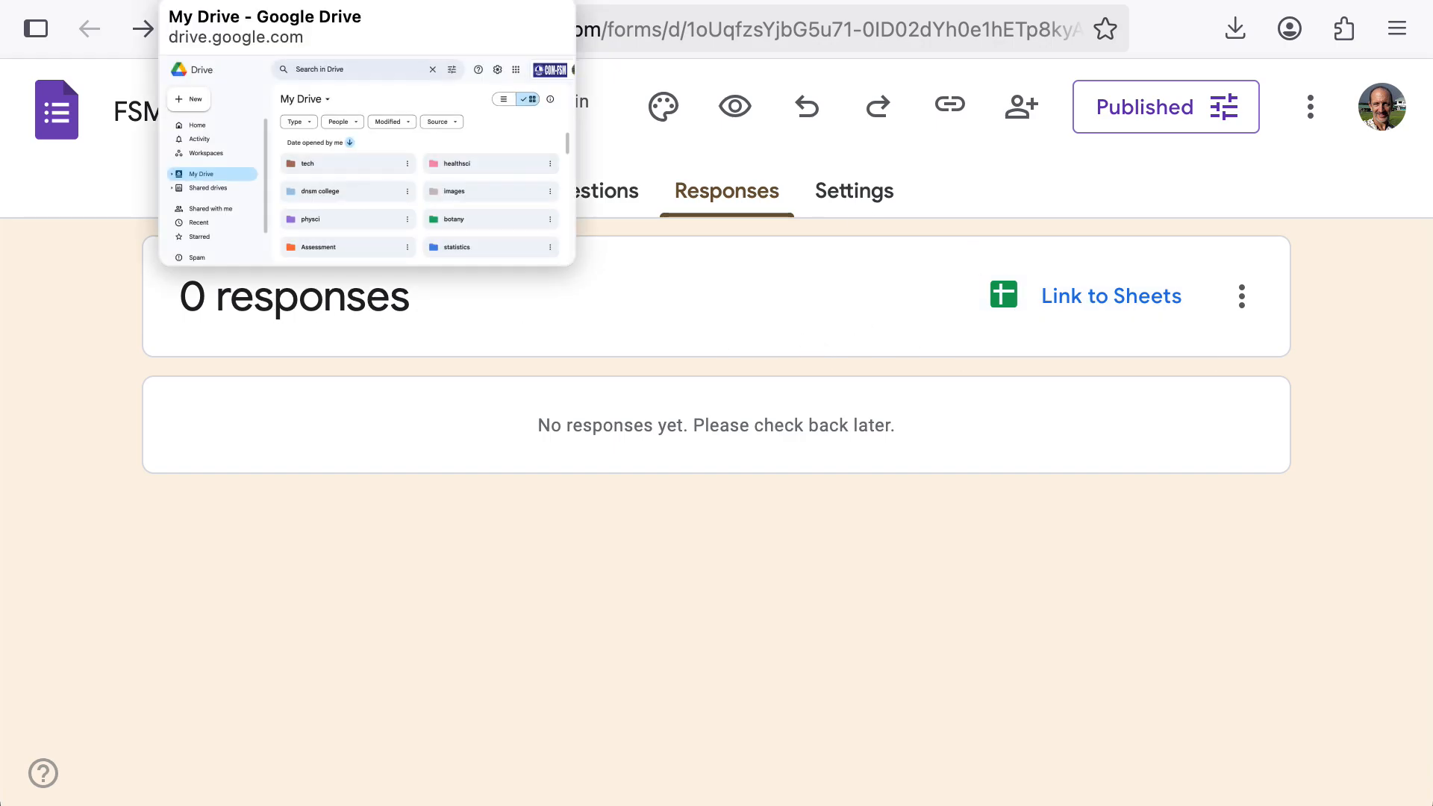
Open the Tourism (Responses) spreadsheet from the recent files in Drive and select the island answers with their header, B1:B8.
click(284, 1)
scroll(748, 333, down, 7)
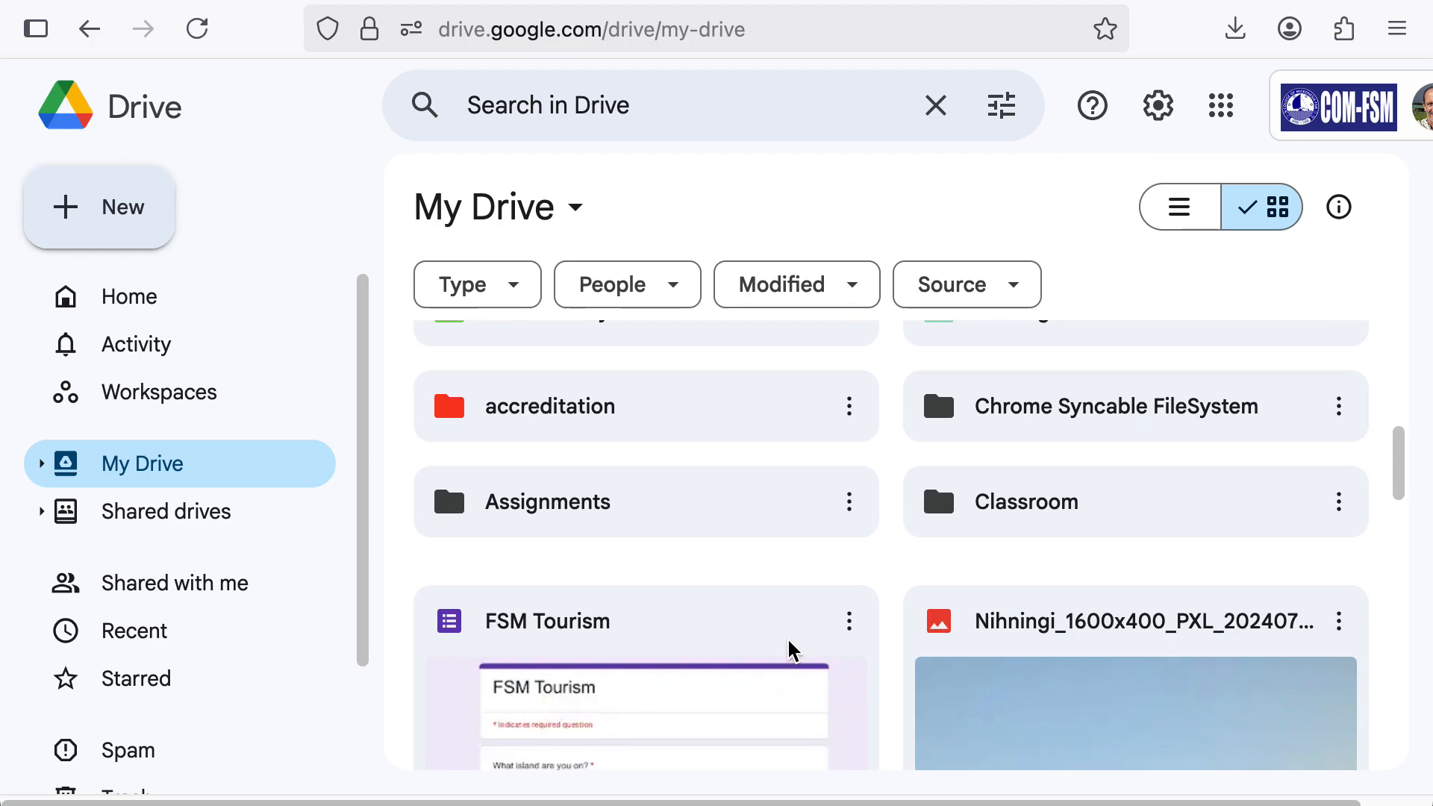
scroll(790, 649, down, 6)
scroll(791, 646, down, 4)
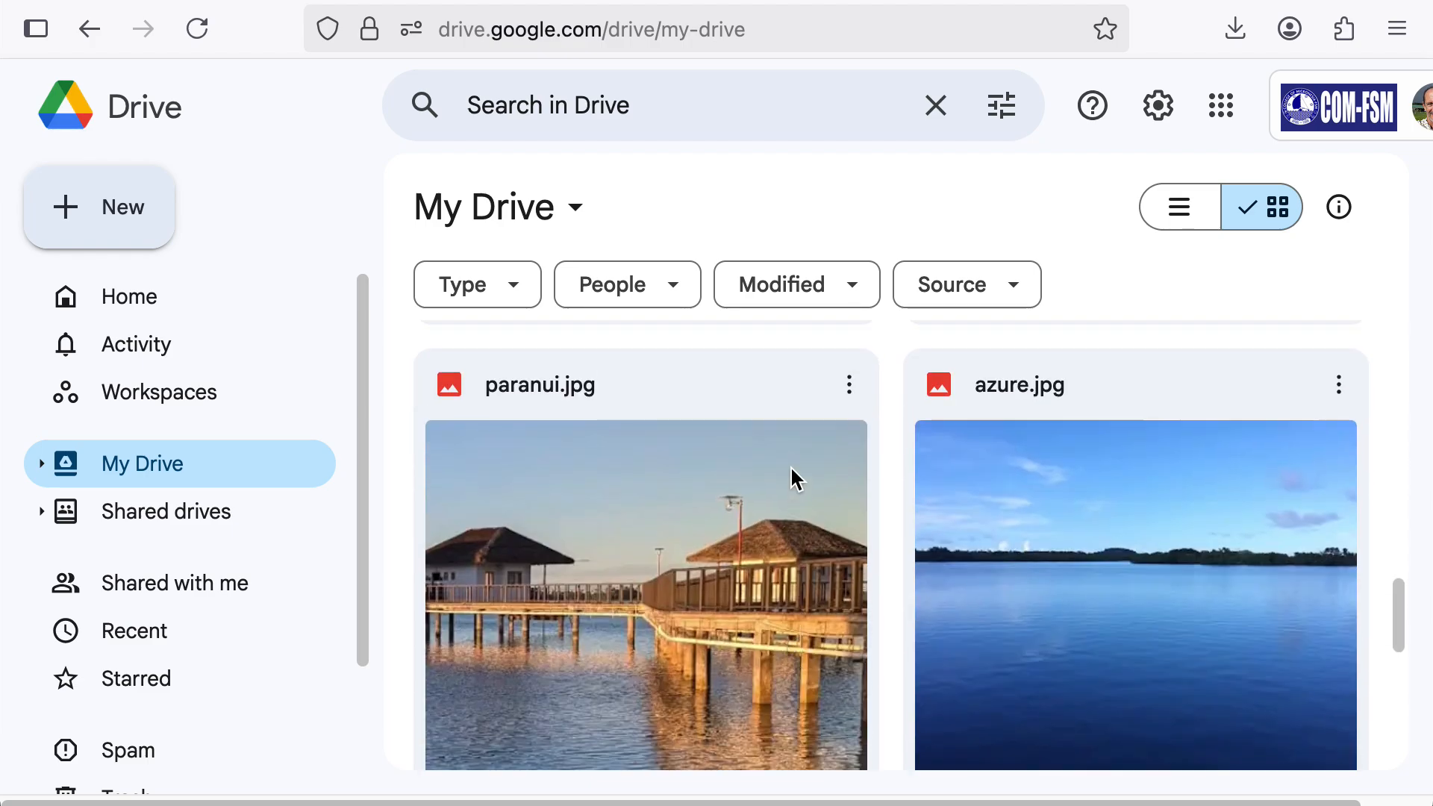
scroll(793, 486, up, 3)
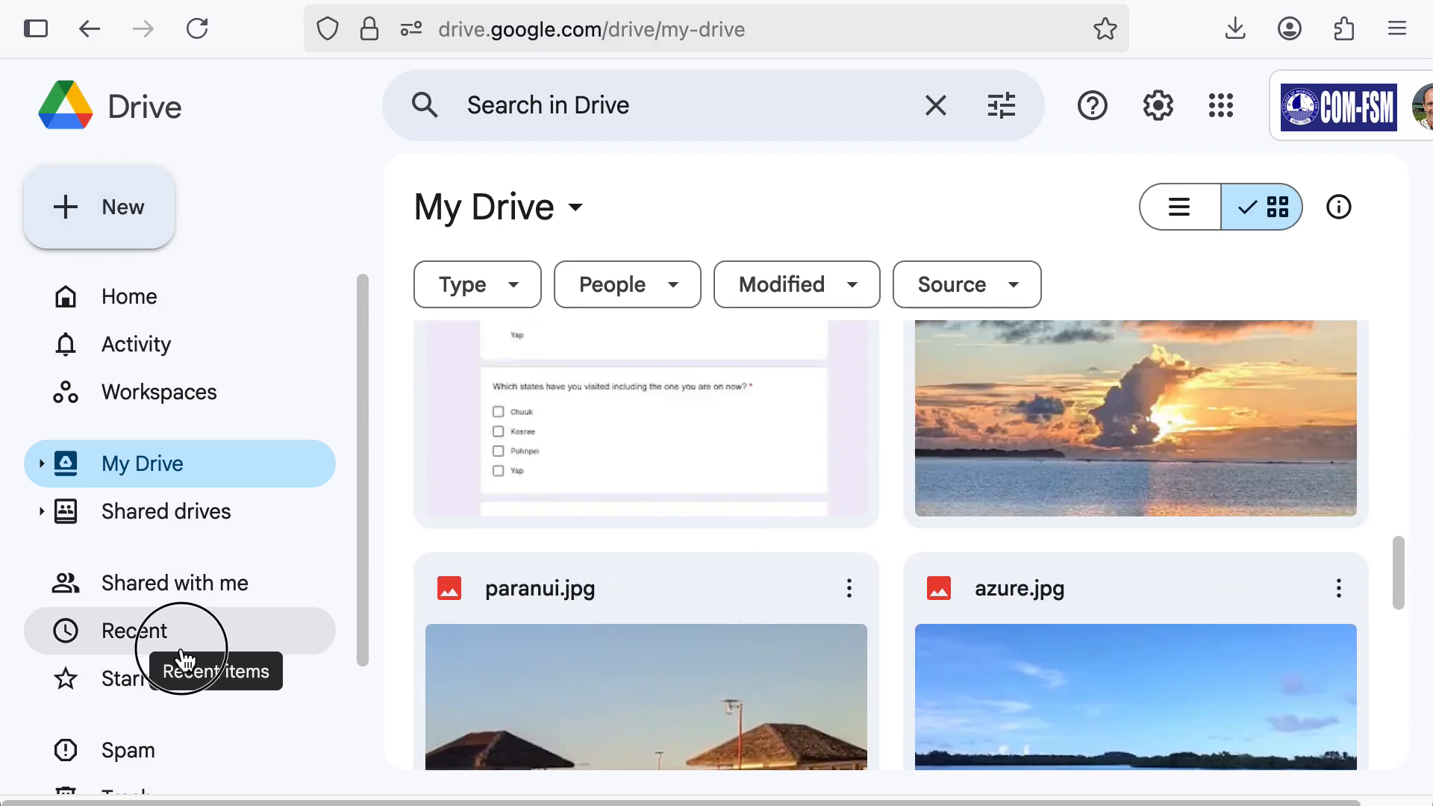
click(187, 650)
scroll(769, 447, down, 5)
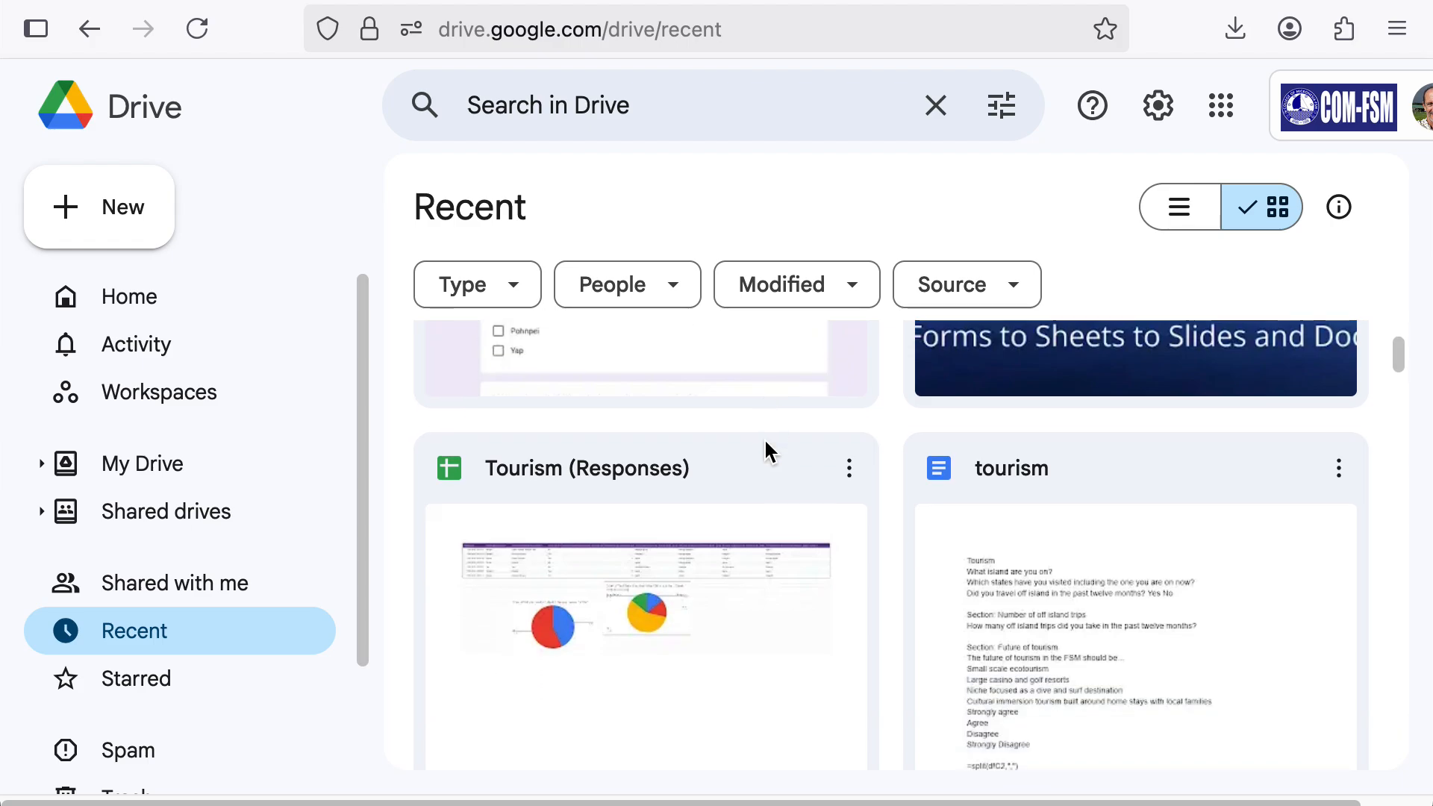
double_click(666, 467)
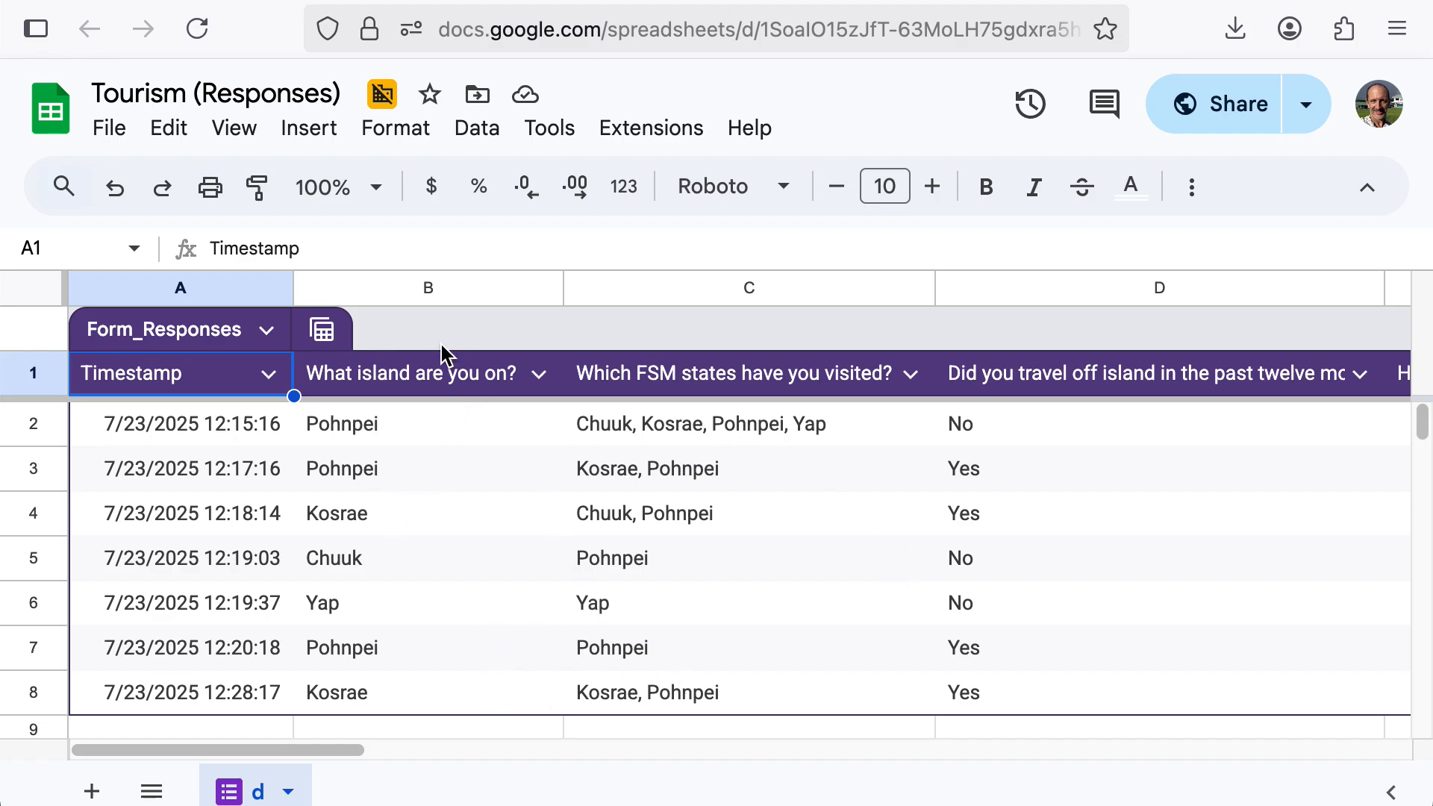
drag(441, 384, 425, 687)
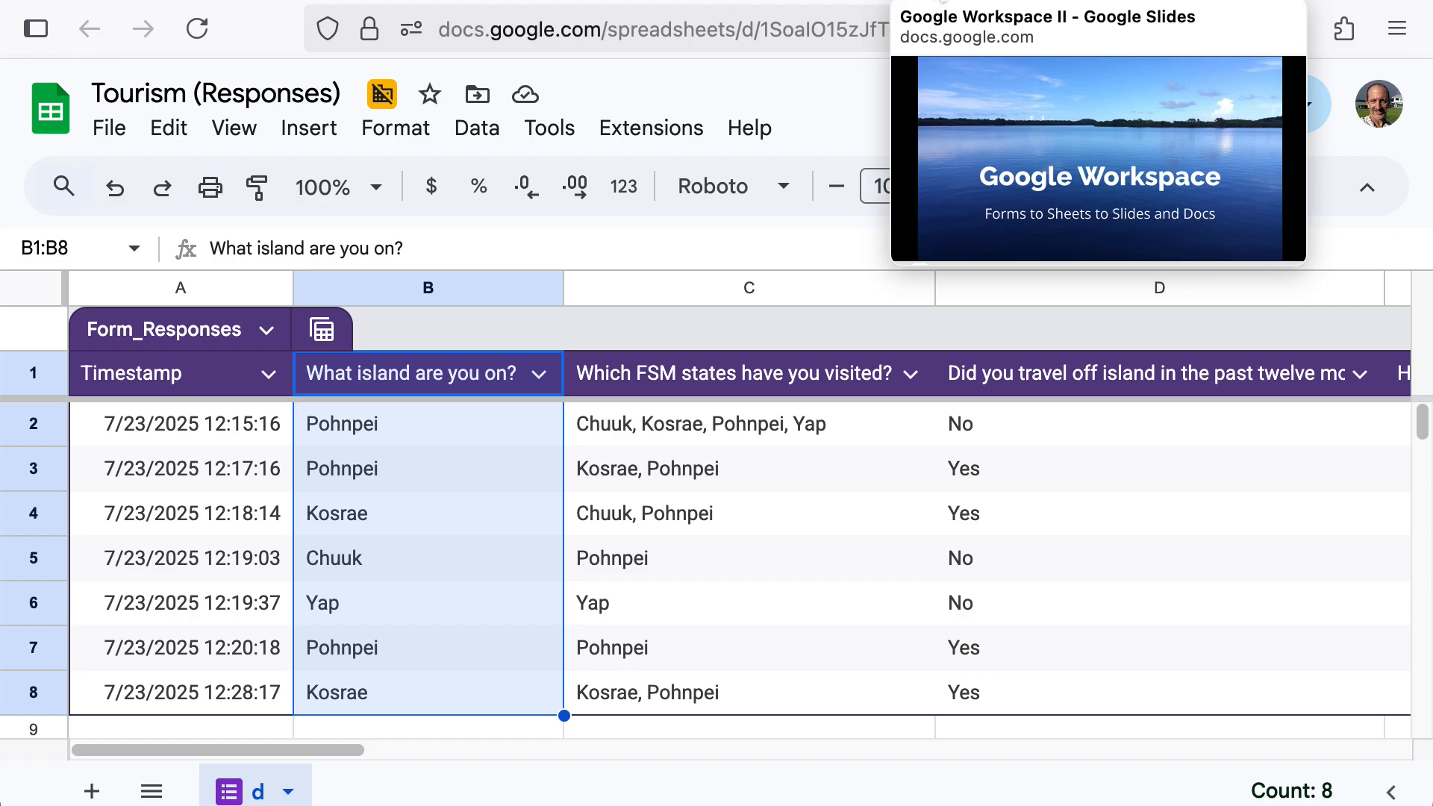
Open the Tourism form from the recent files in Drive and look over its response summary.
click(243, 3)
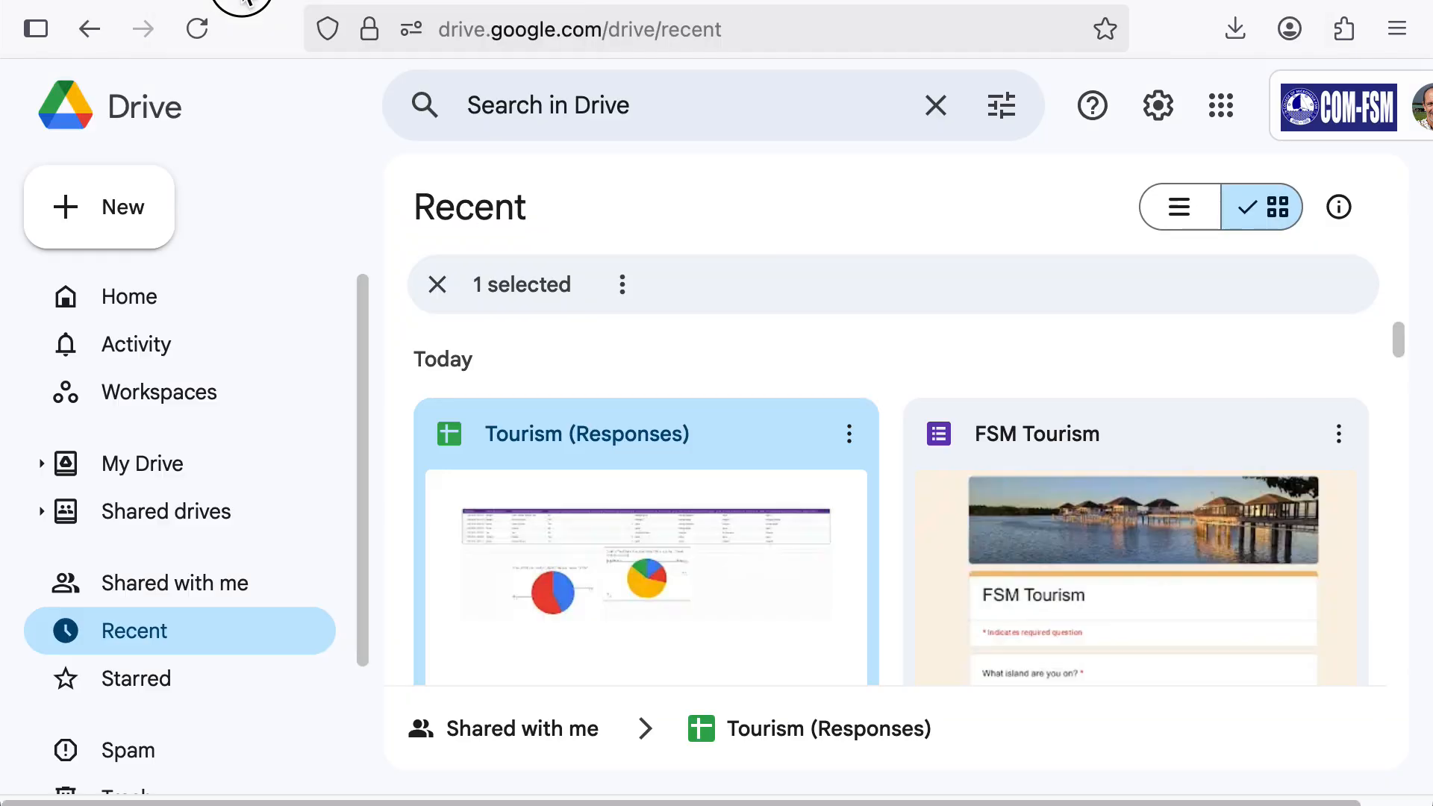
drag(1400, 366, 1402, 419)
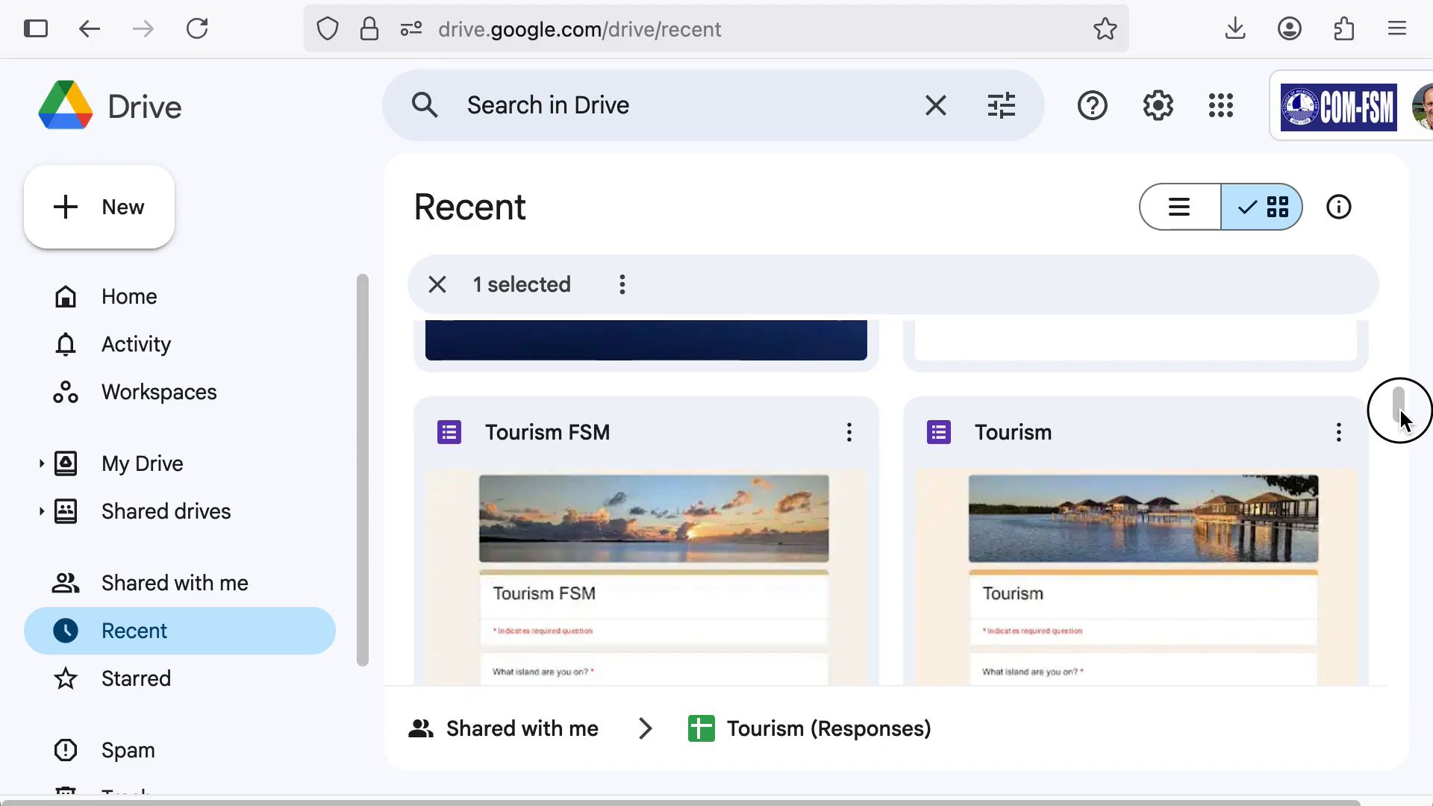
double_click(1126, 448)
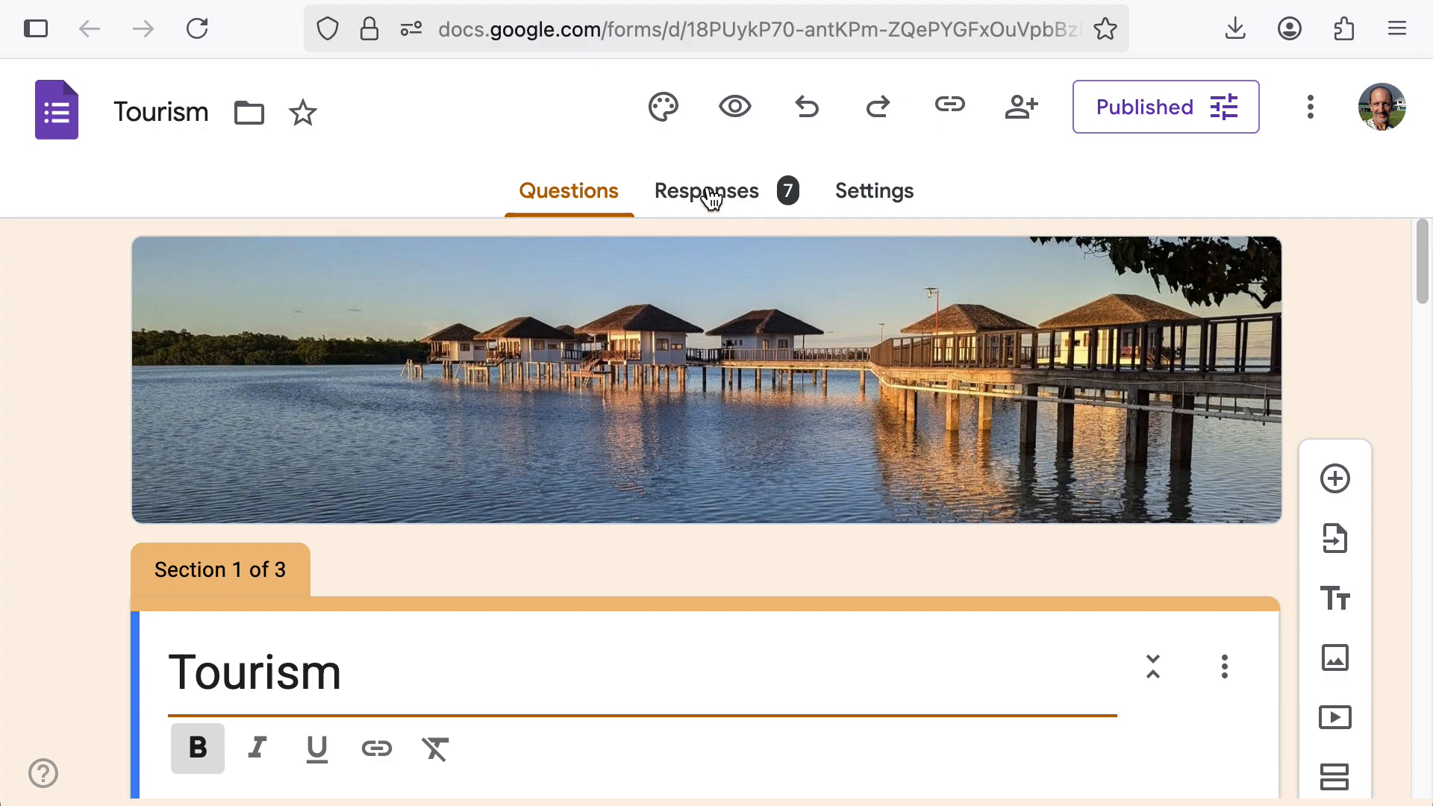
click(709, 198)
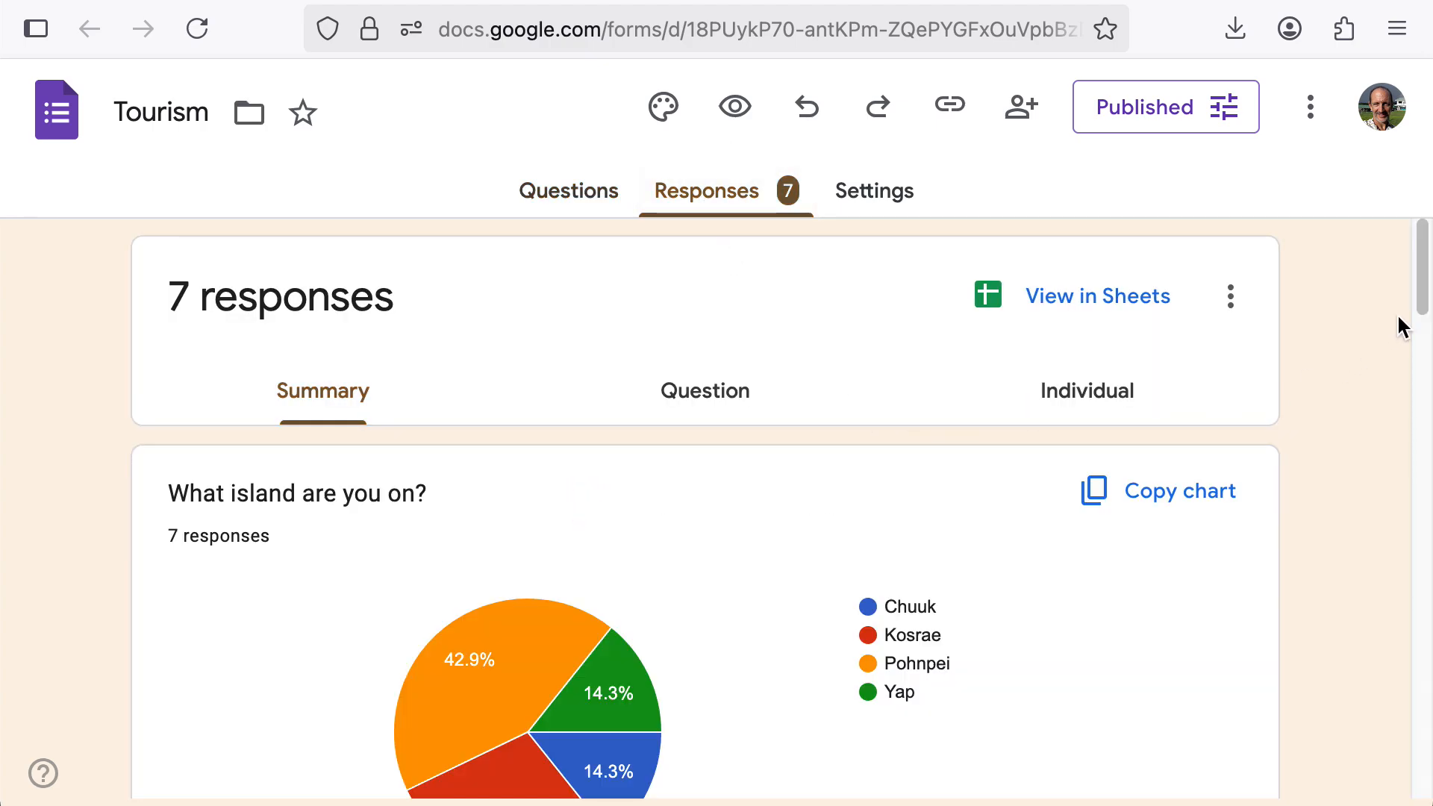
drag(1422, 297, 1420, 239)
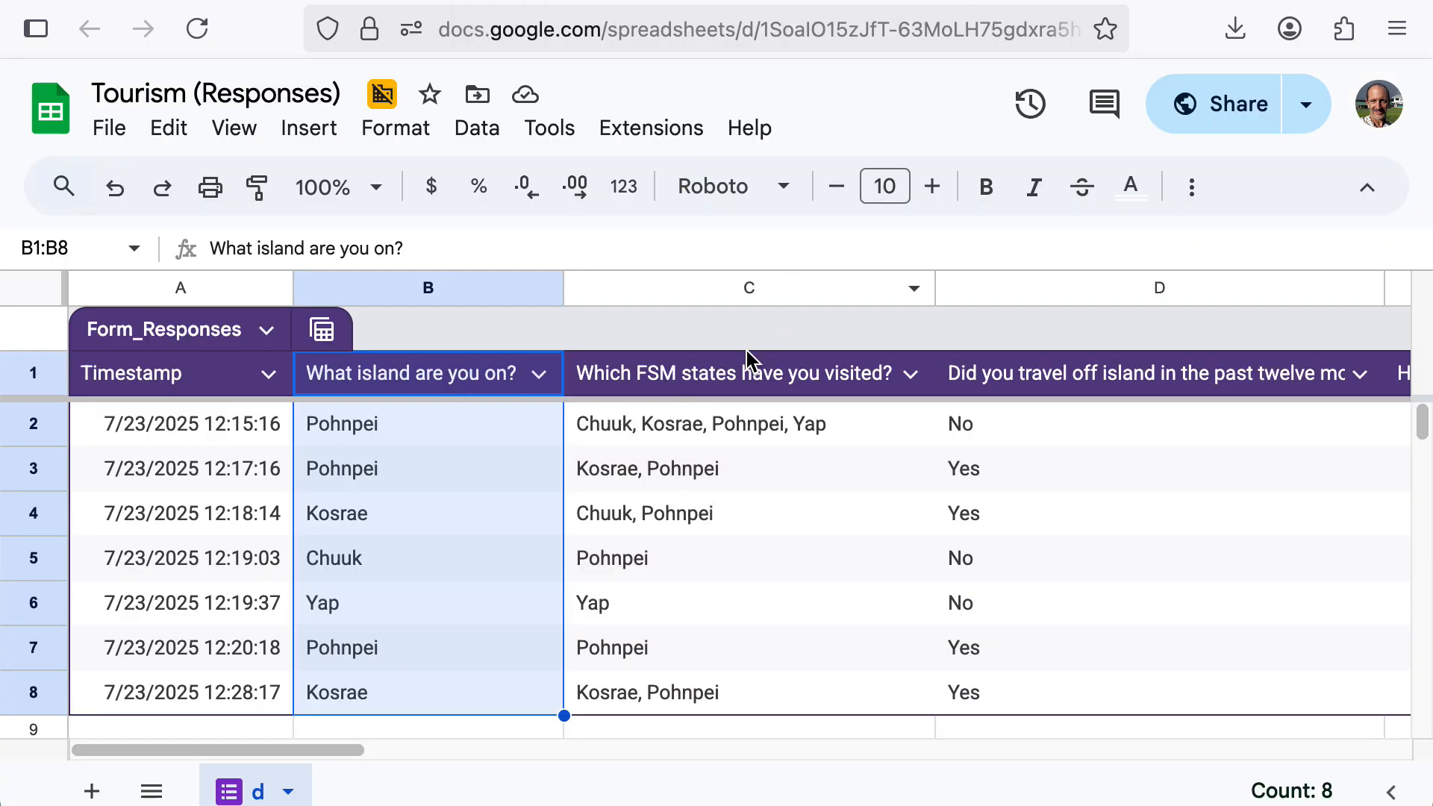
Insert a chart of B1:B8 in the Tourism (Responses) spreadsheet and change it to a column chart.
click(1186, 196)
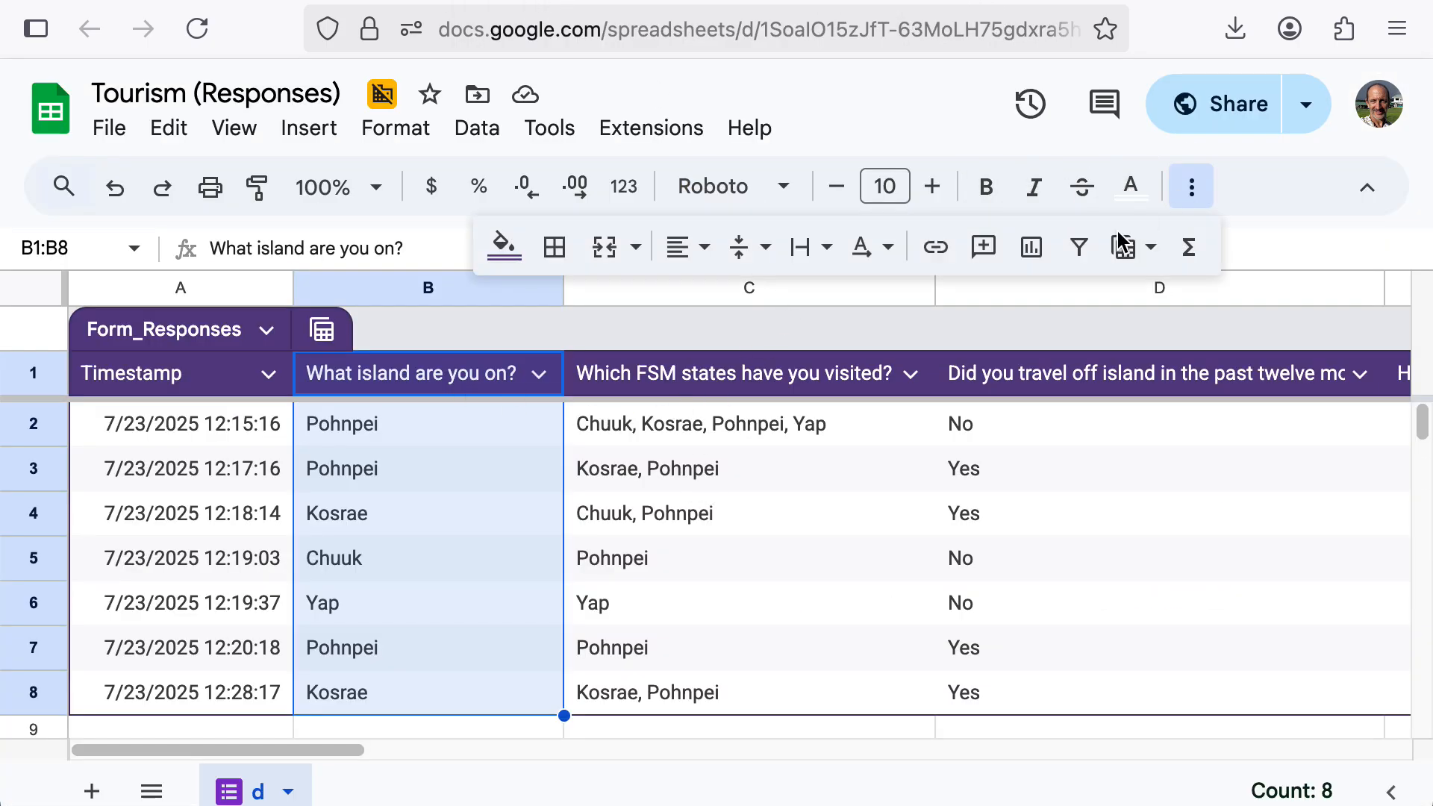
click(1032, 249)
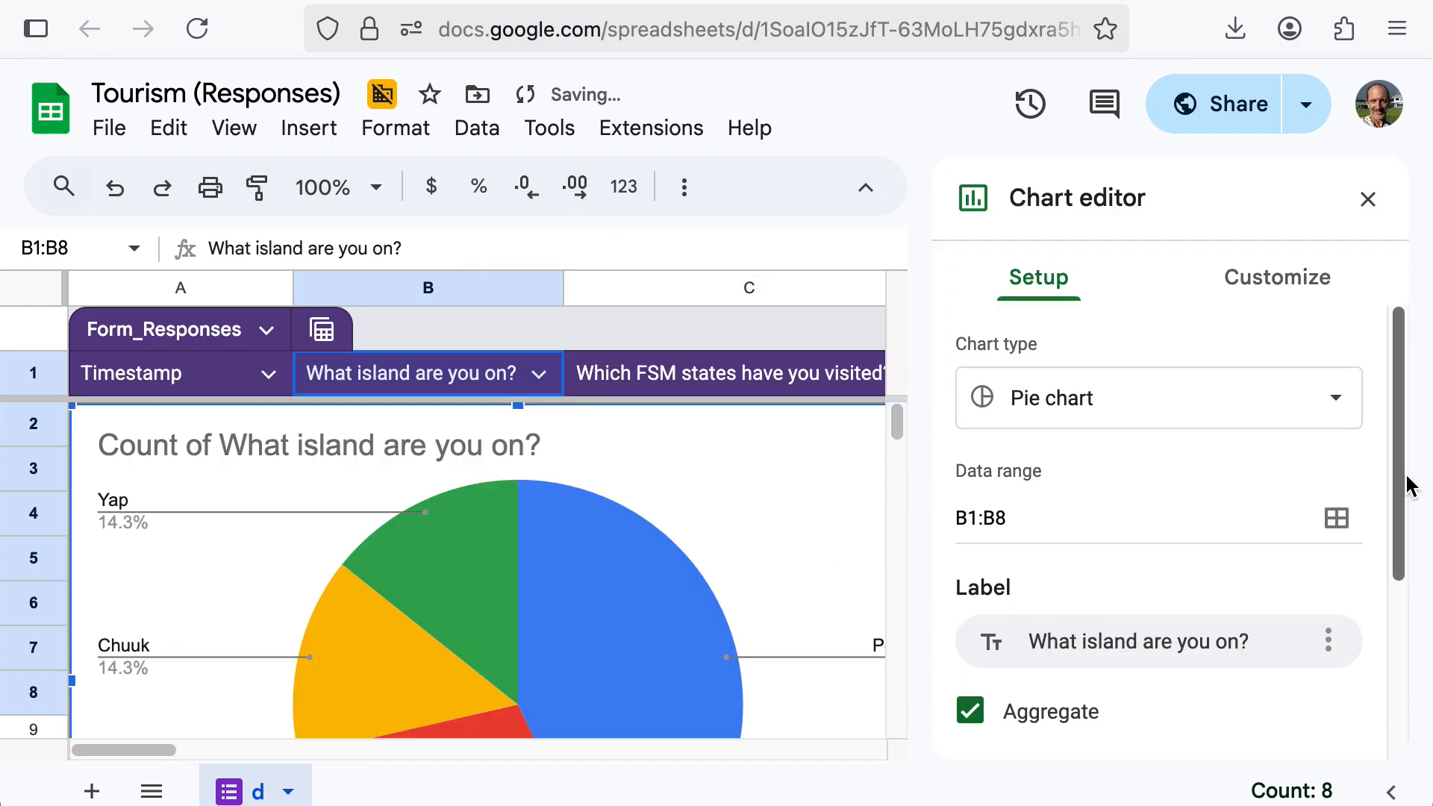
click(1183, 418)
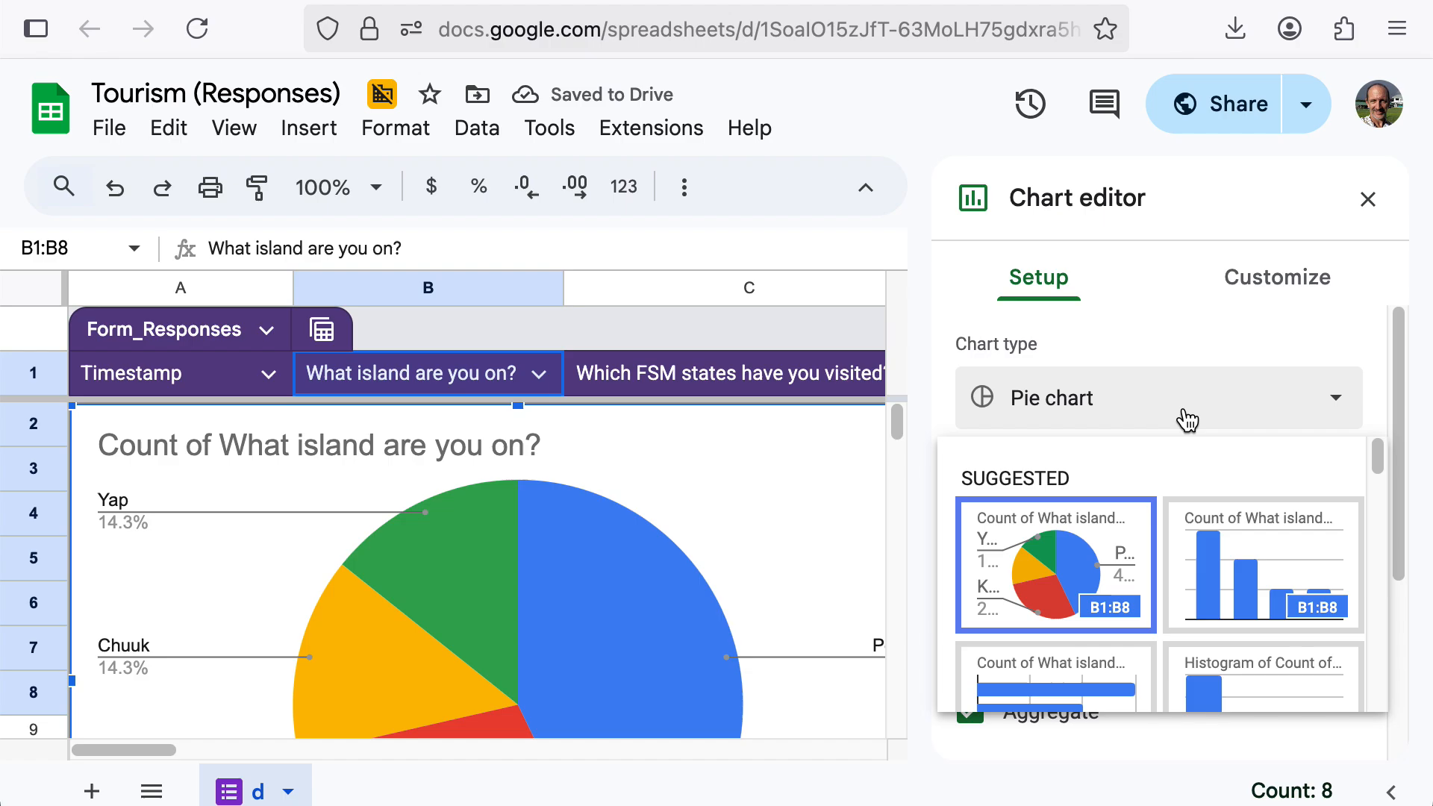
click(1247, 553)
scroll(610, 553, down, 5)
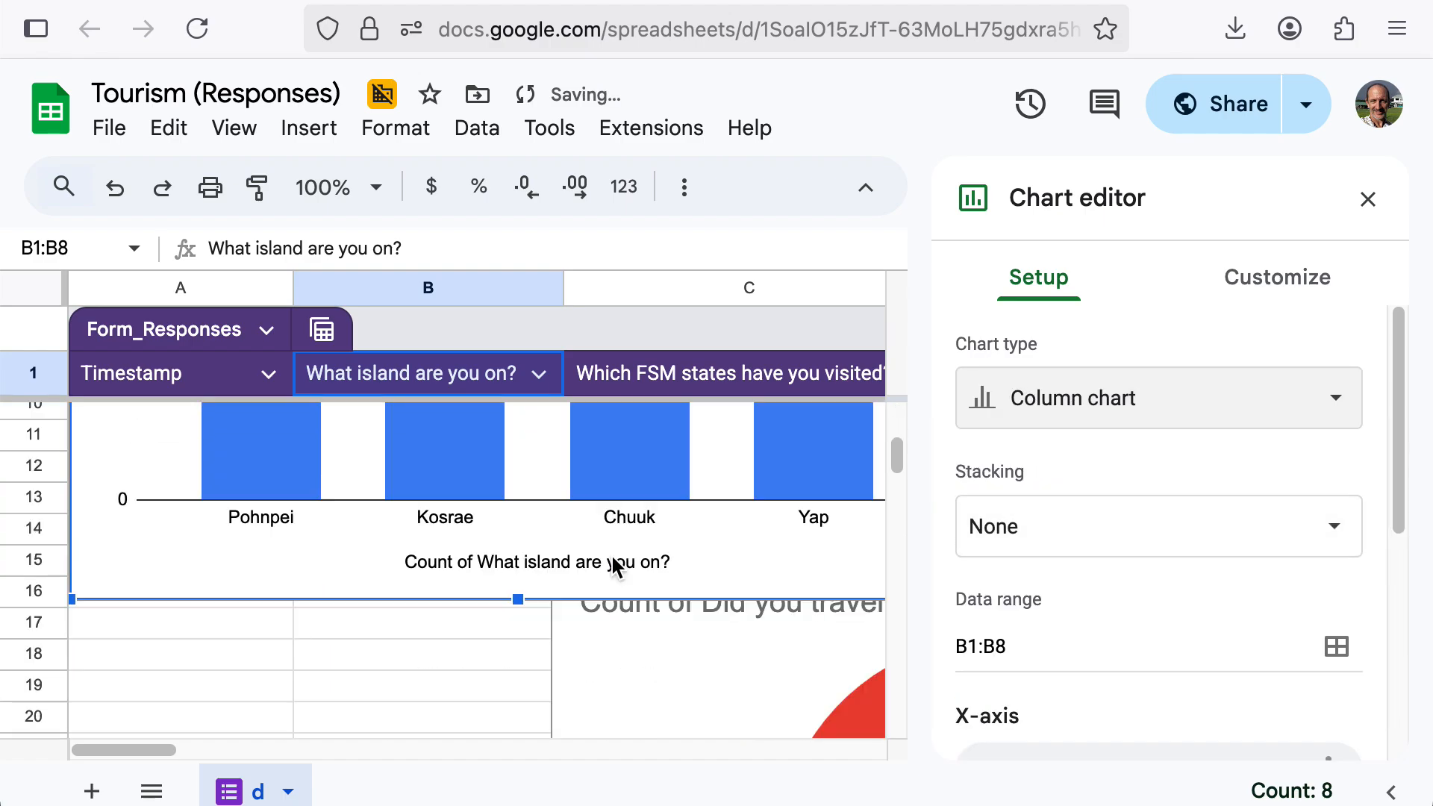
scroll(612, 557, up, 5)
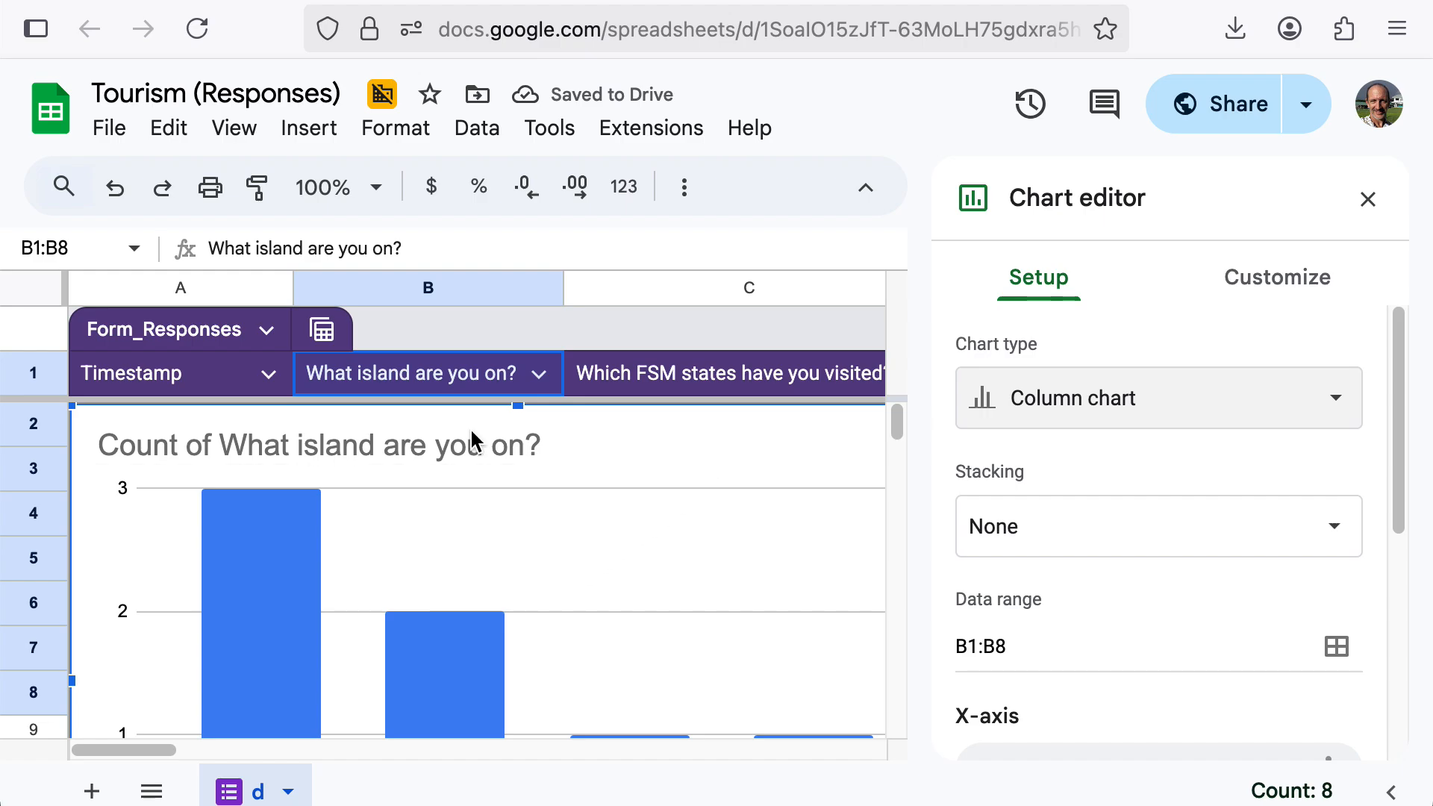
Look over the column chart's gridline and title settings and delete the chart.
click(839, 488)
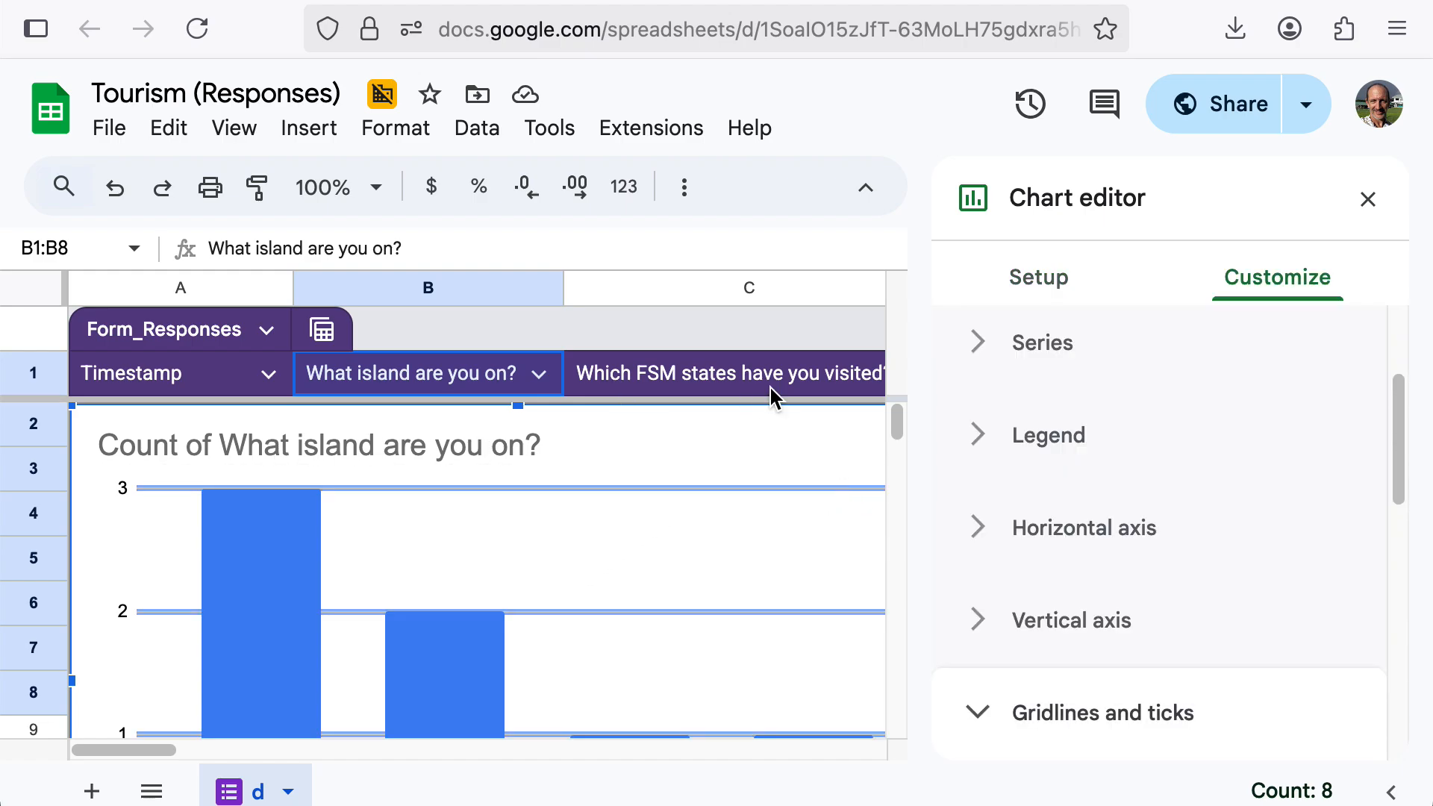
click(307, 457)
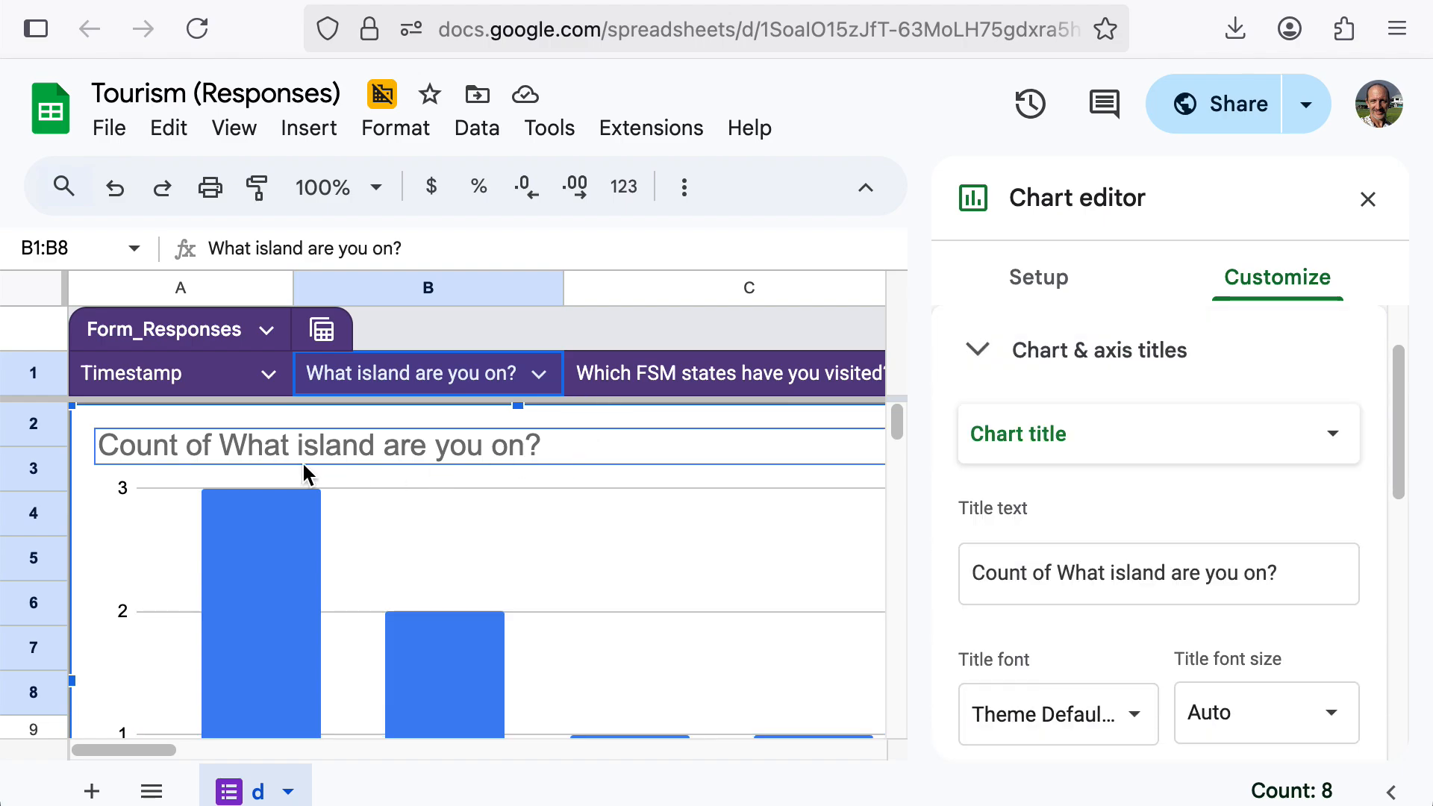
click(729, 595)
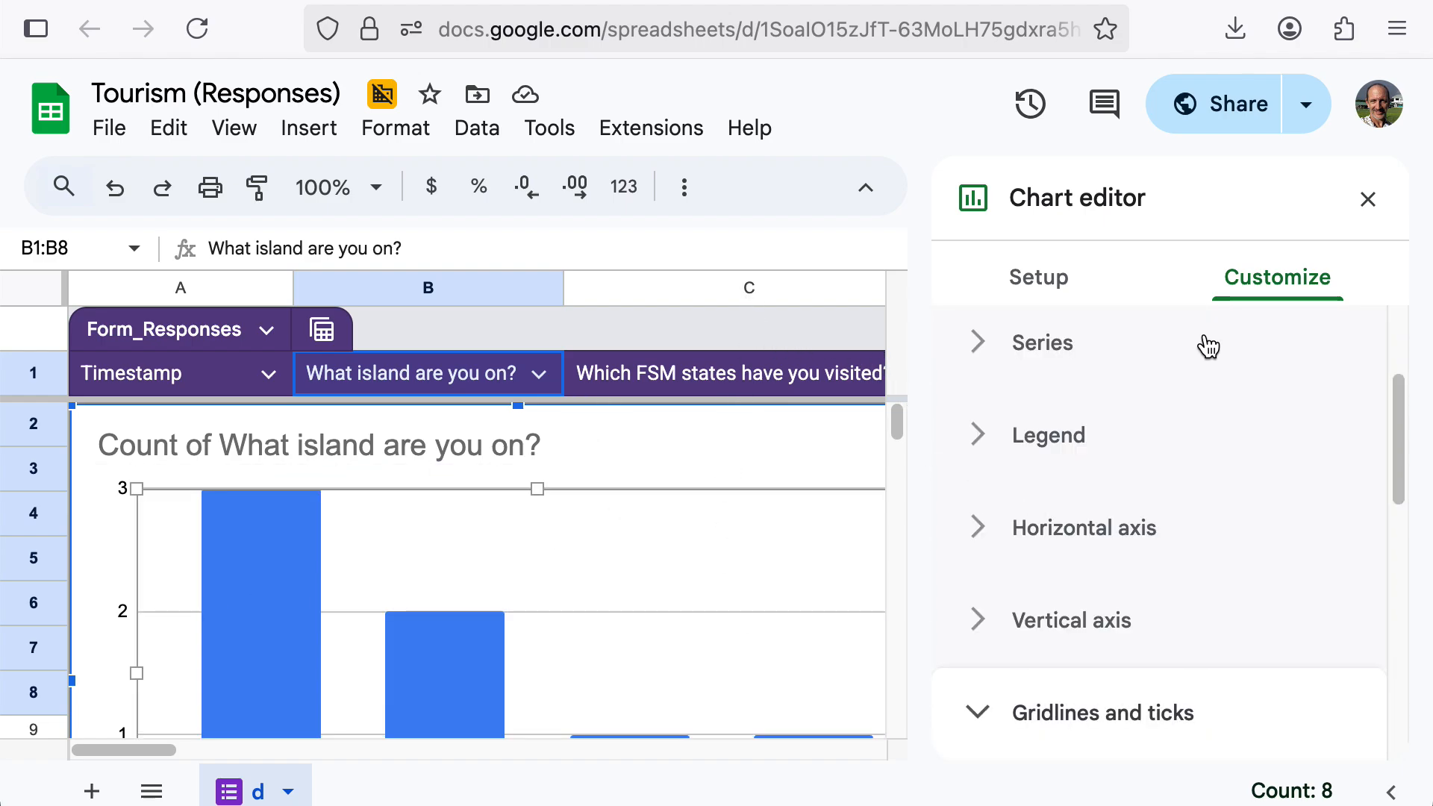
click(1367, 198)
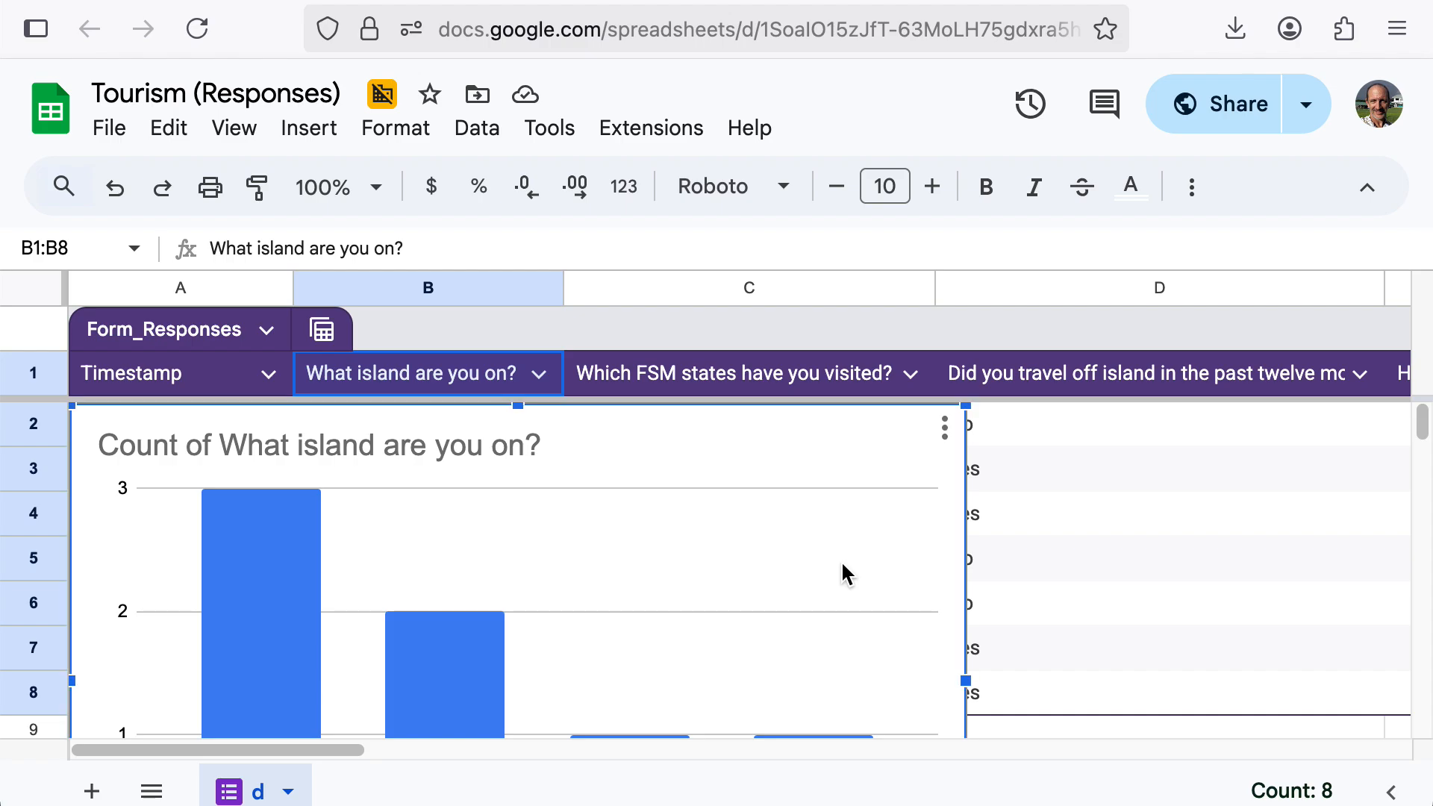
key(Delete)
click(853, 527)
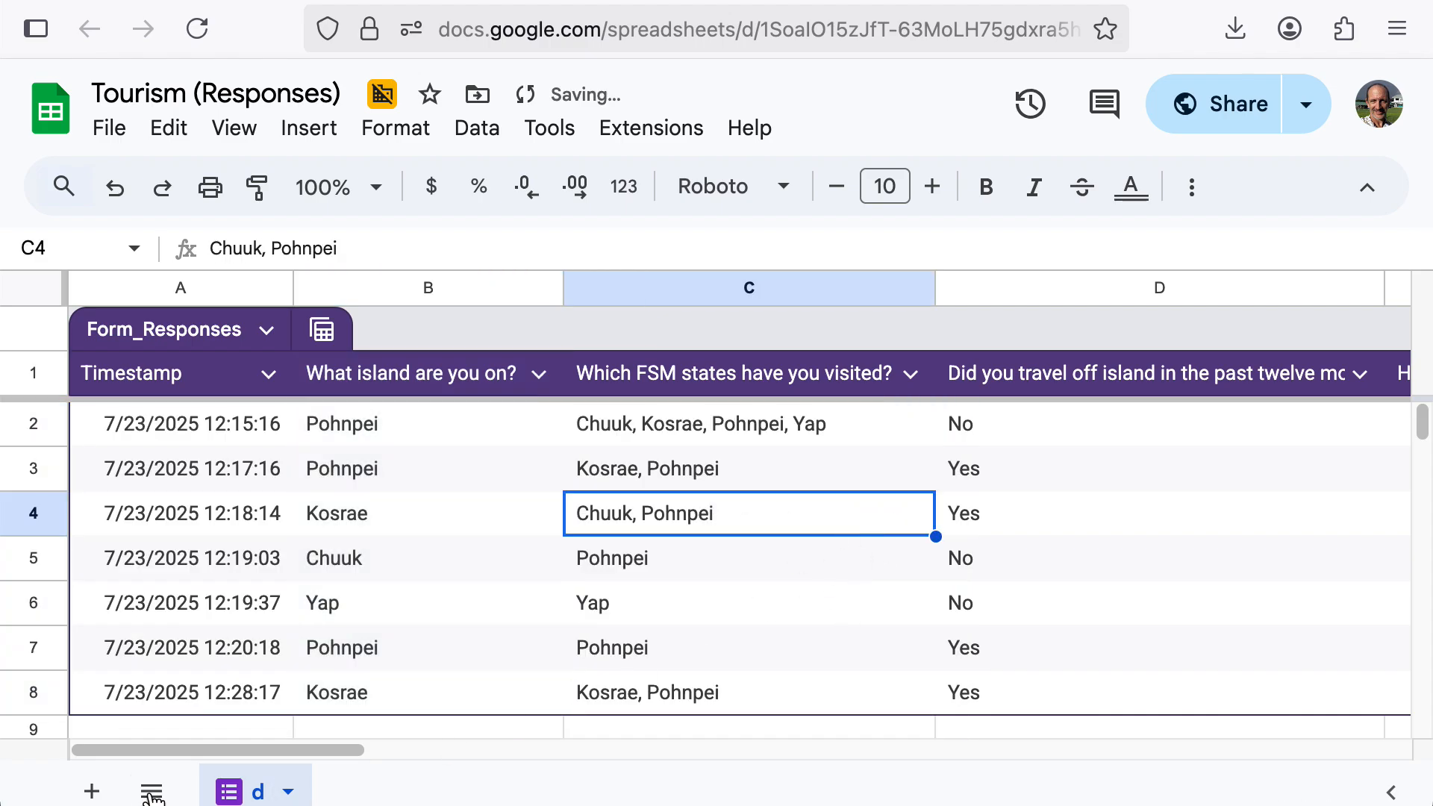
Add a new sheet to the spreadsheet and rename it a.
click(91, 791)
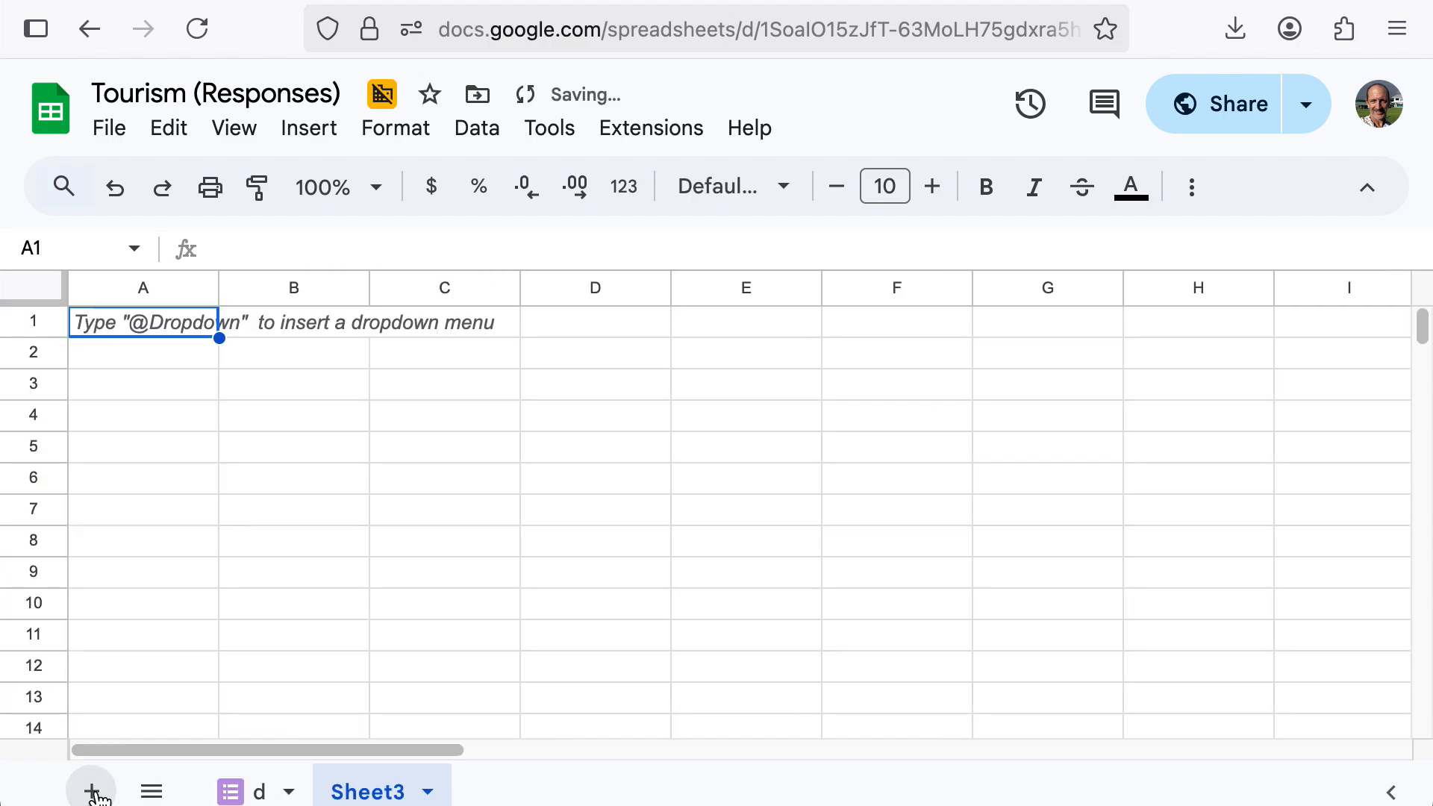
click(425, 791)
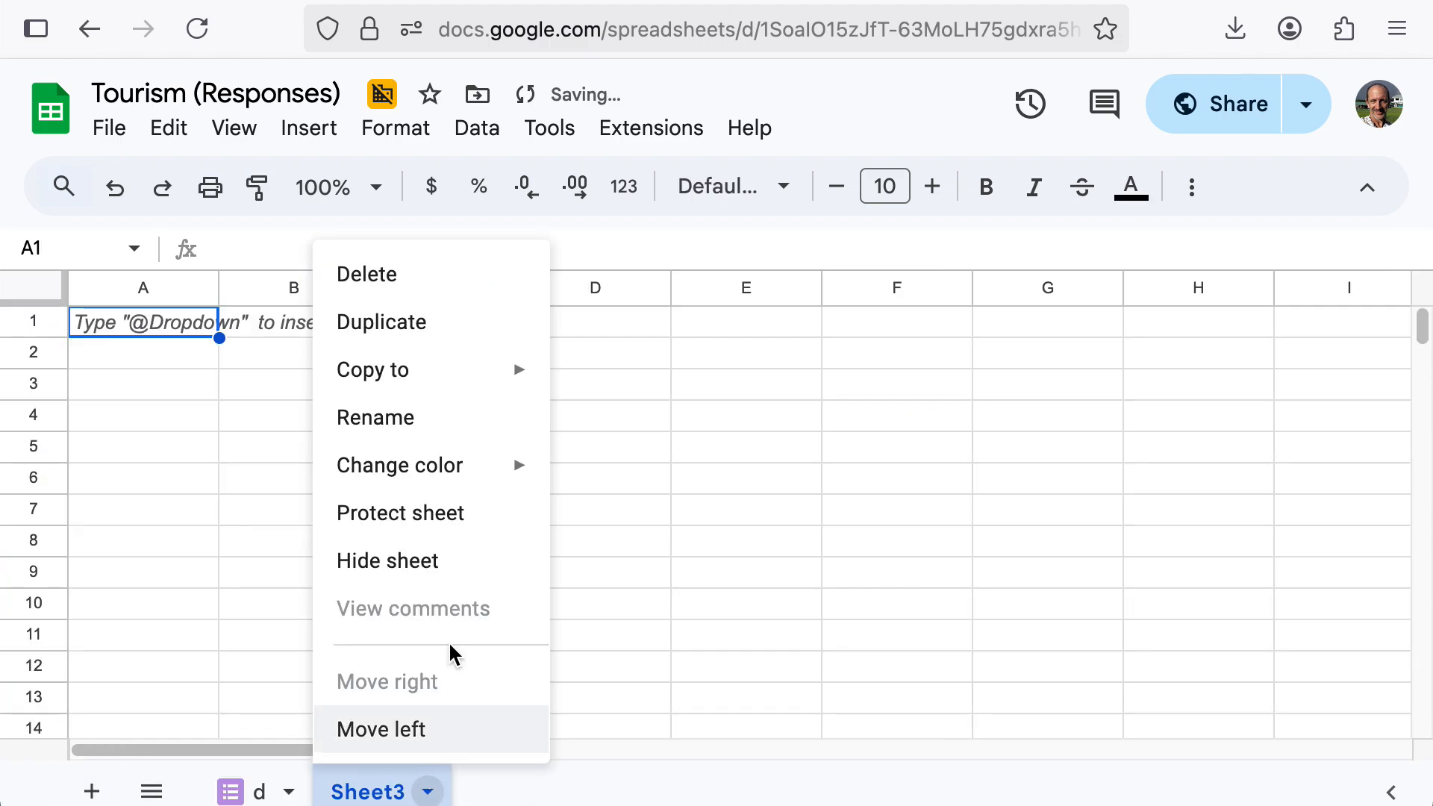
click(420, 415)
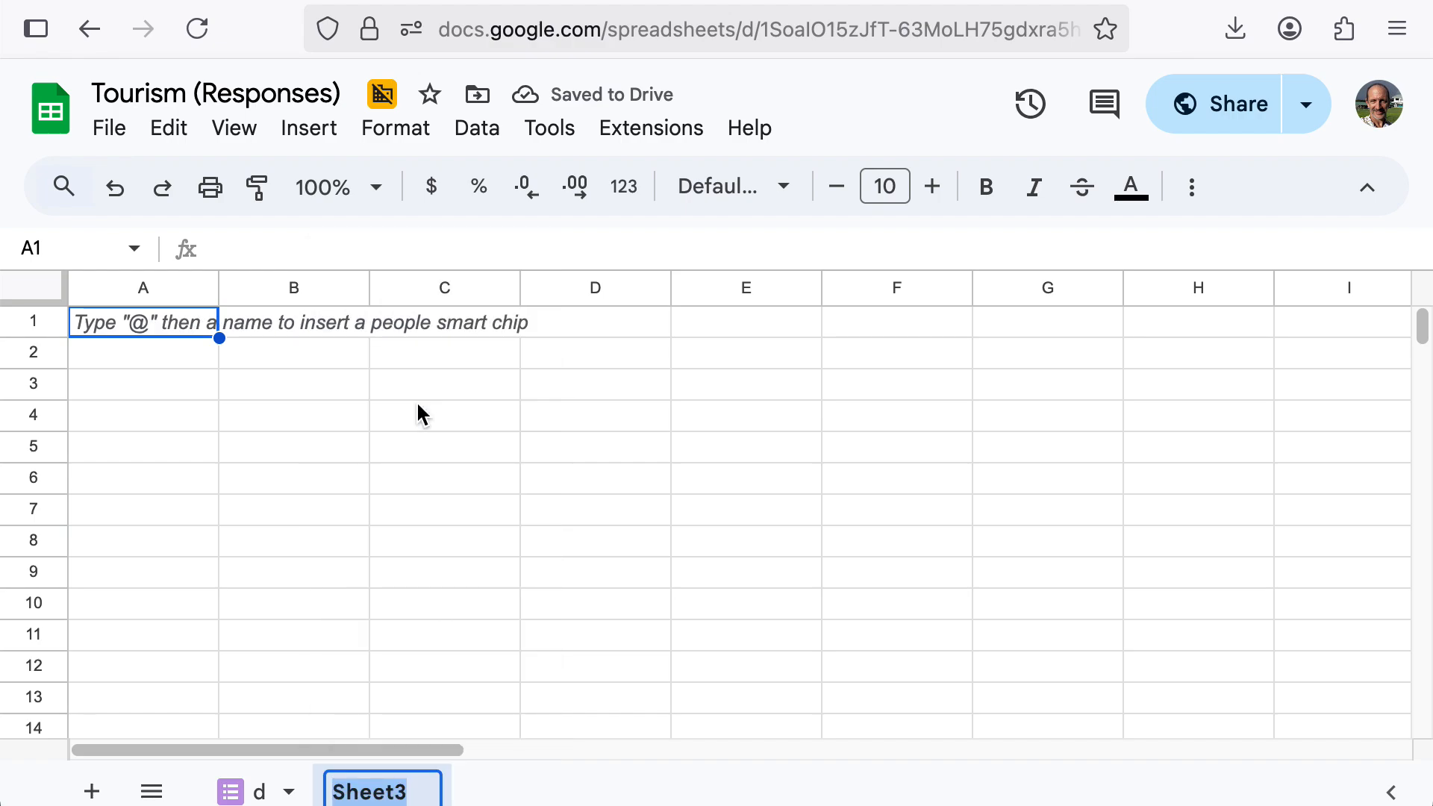
text(a)
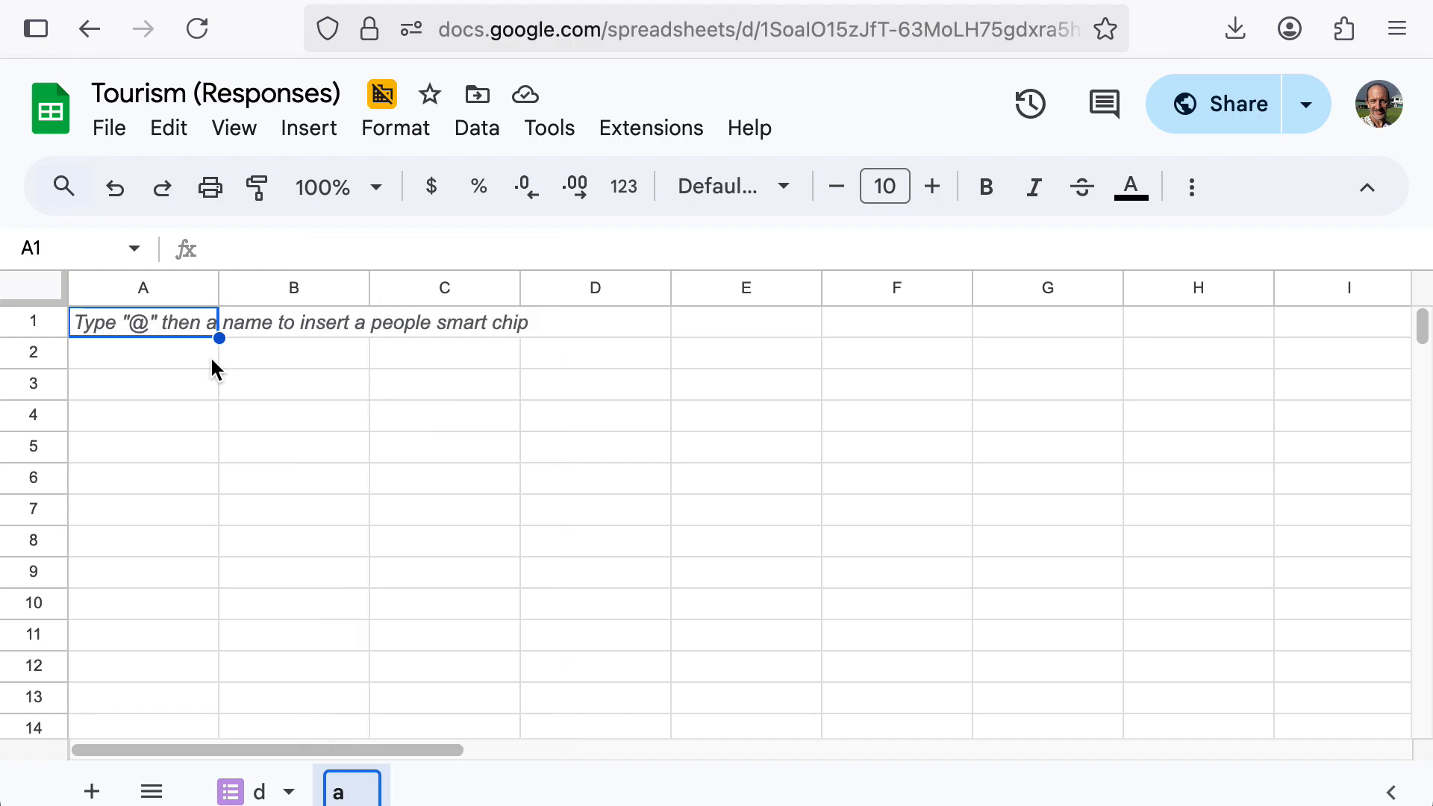
key(Return)
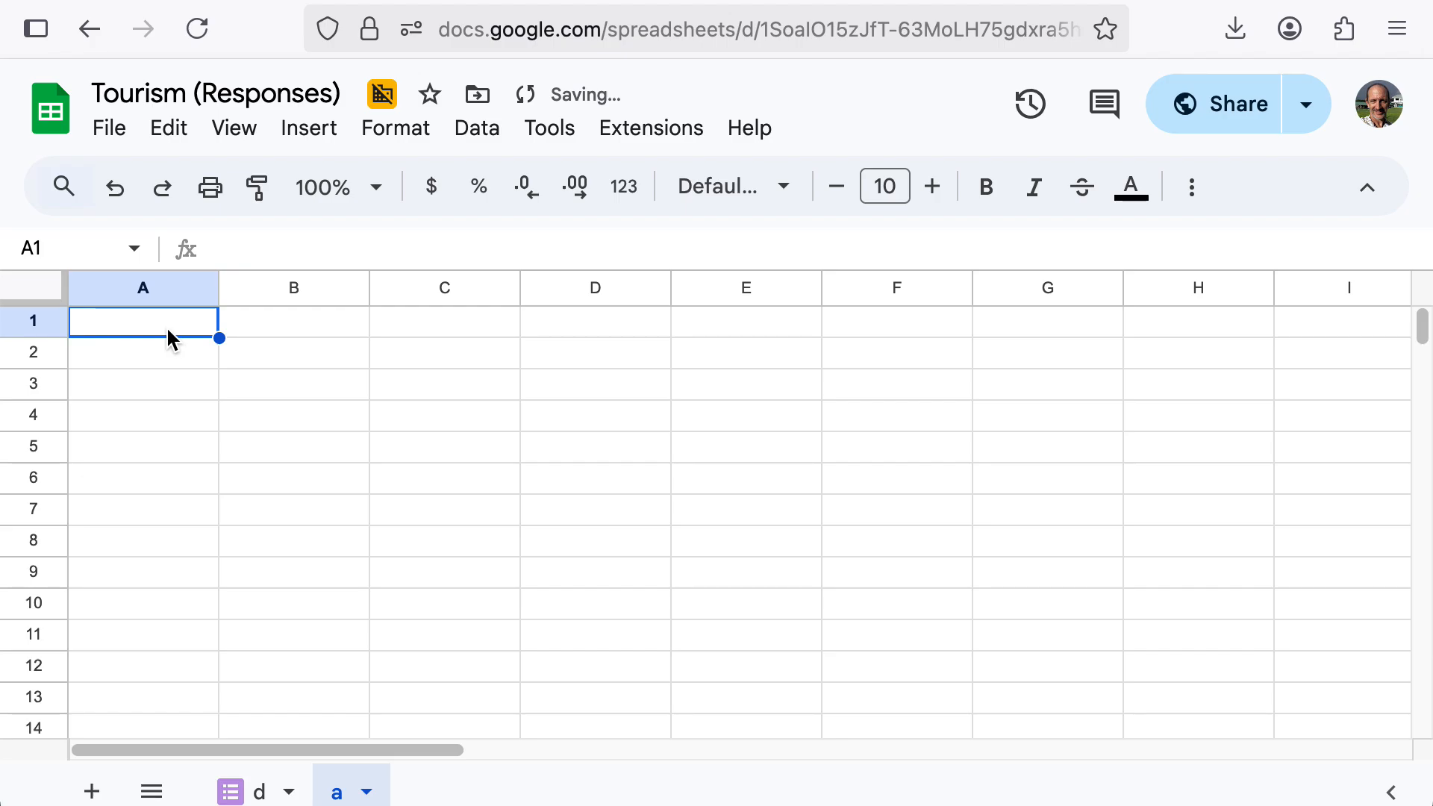
text(=dd)
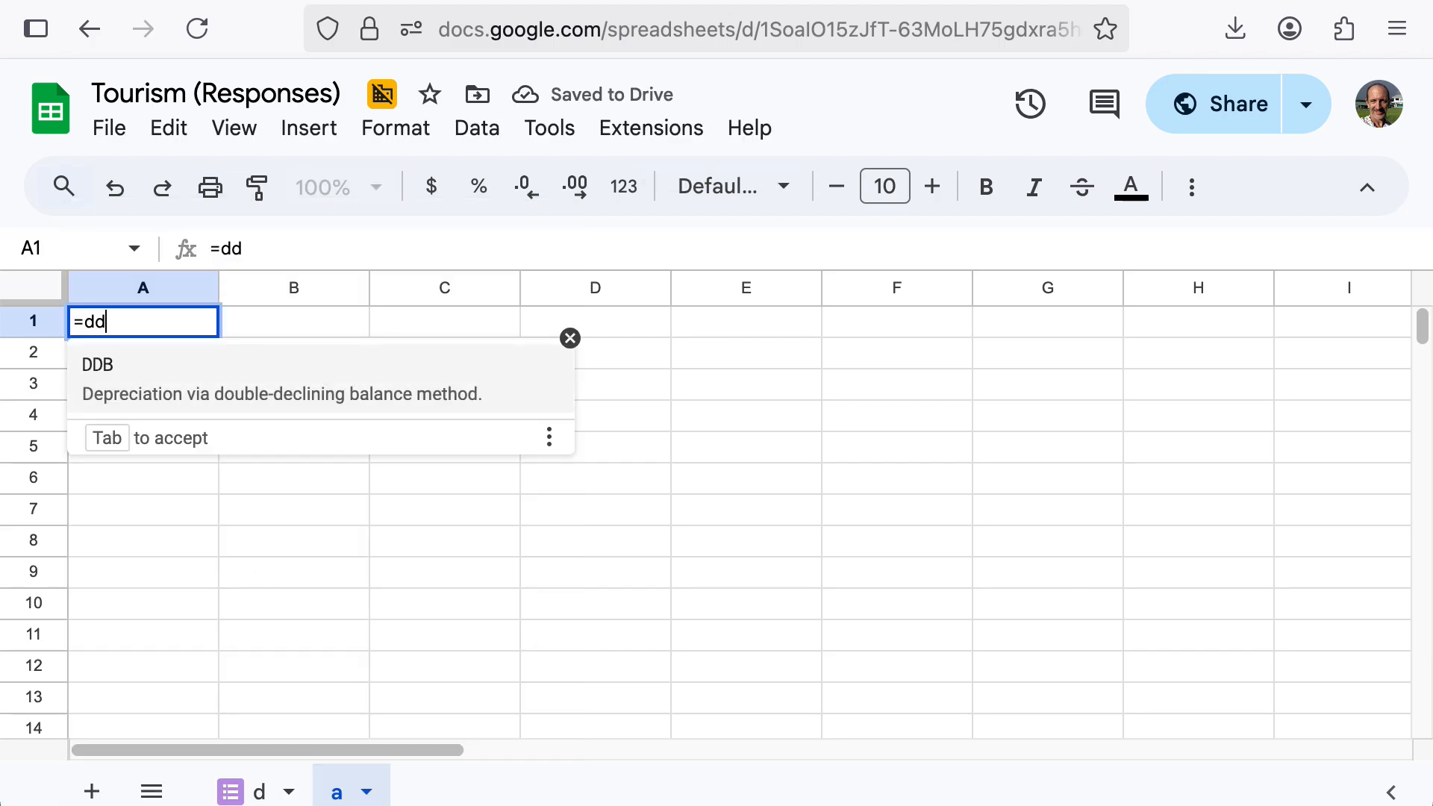
key(BackSpace)
key(BackSpace)
key(BackSpace)
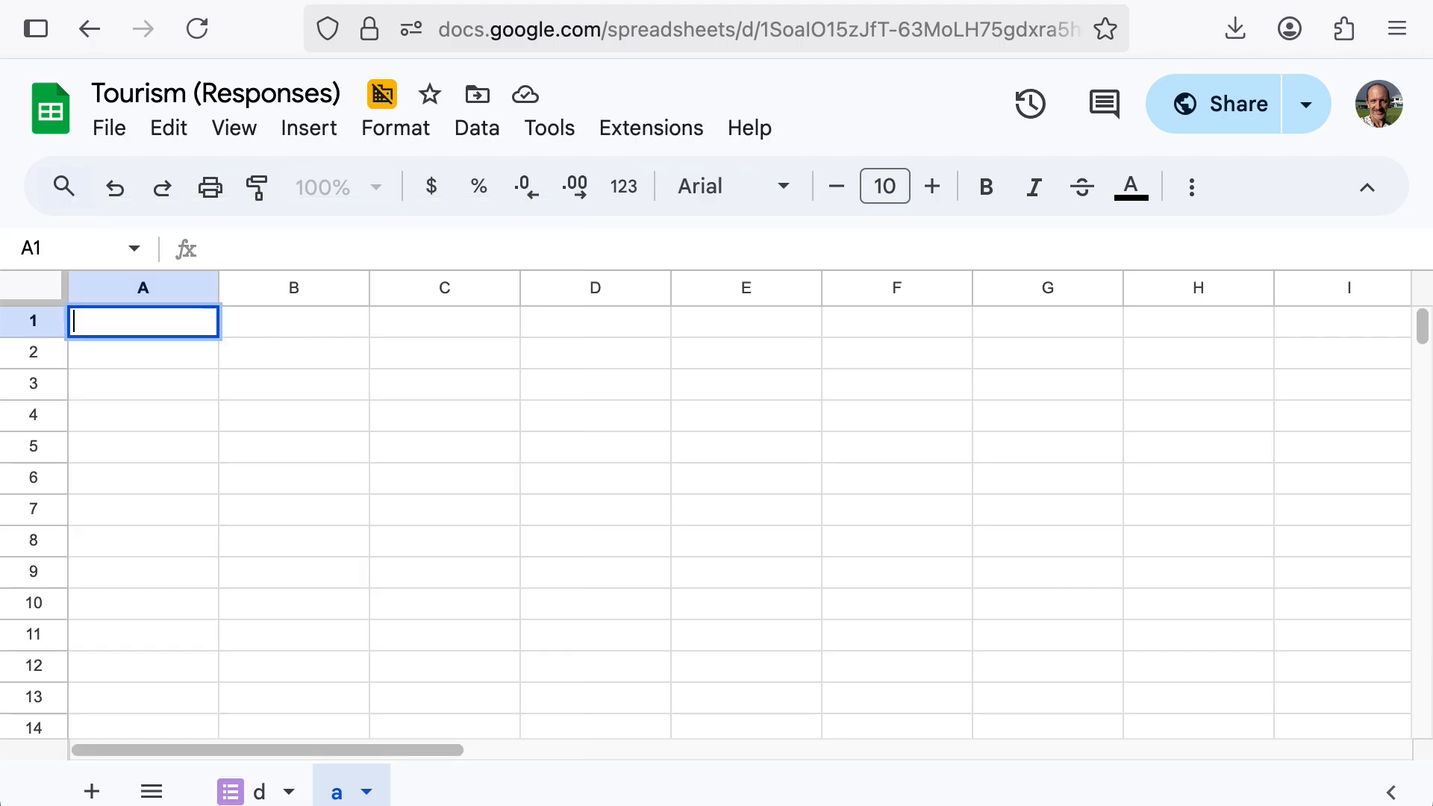
click(277, 782)
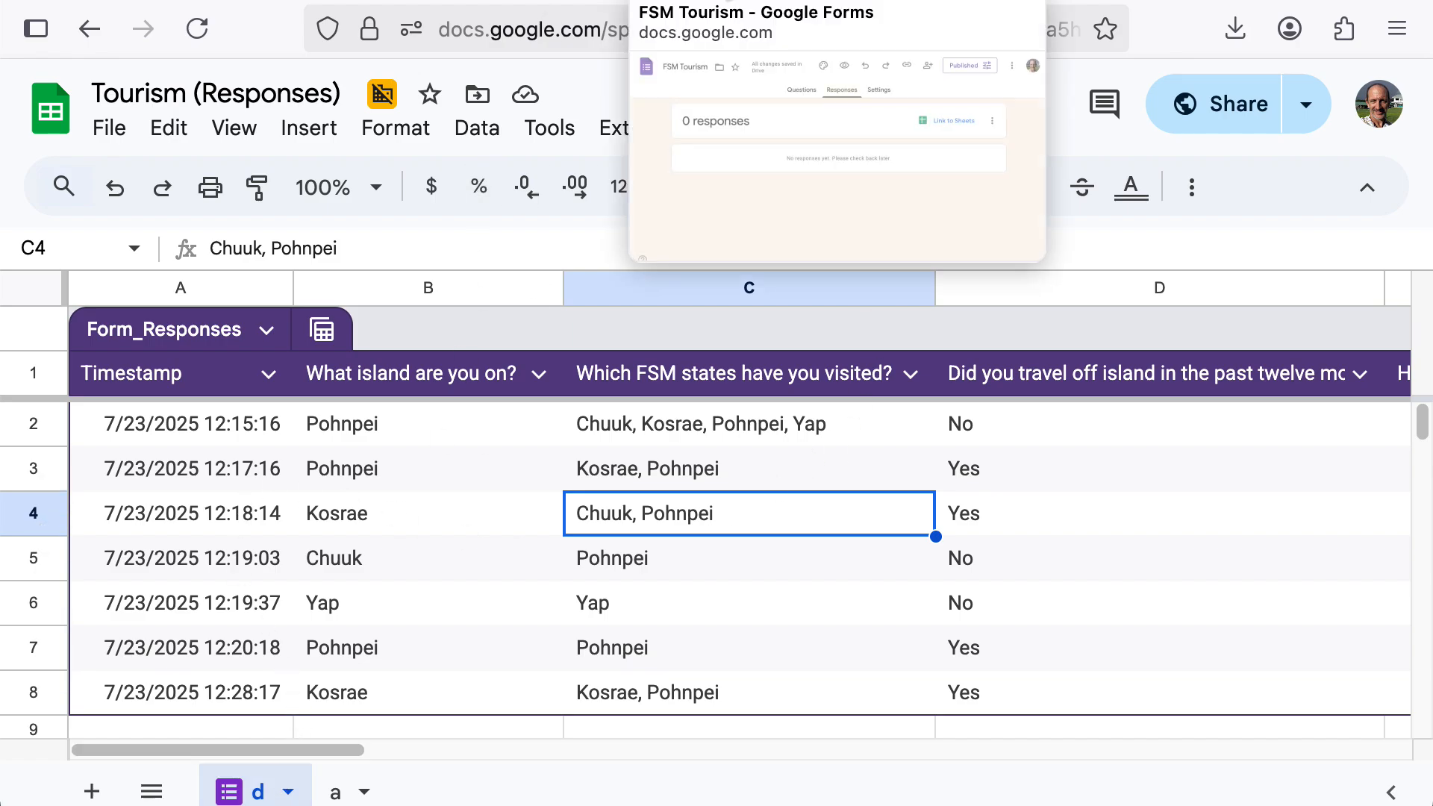
Link the FSM Tourism form's responses to a new spreadsheet named FSM Tourism (Responses).
click(728, 0)
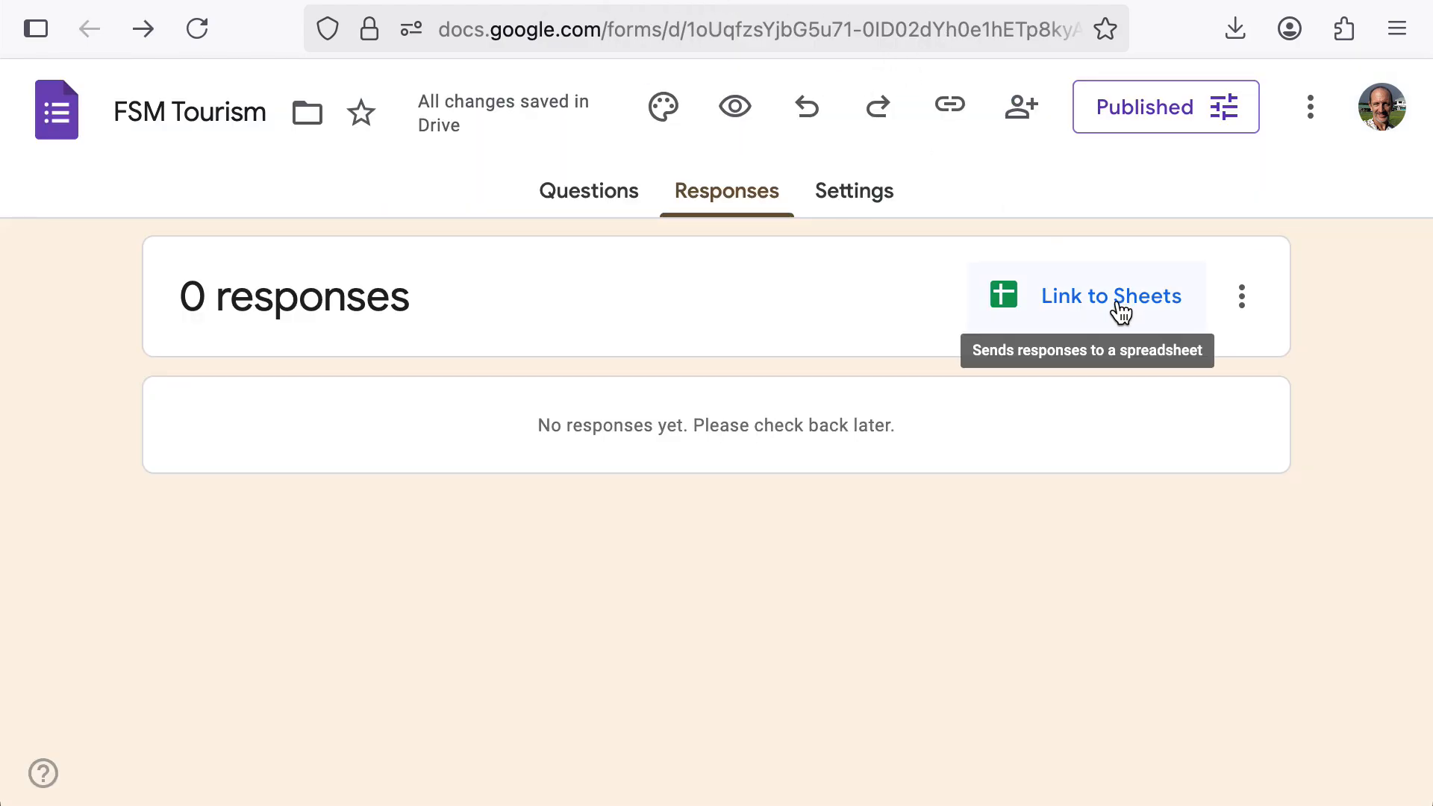
click(1075, 307)
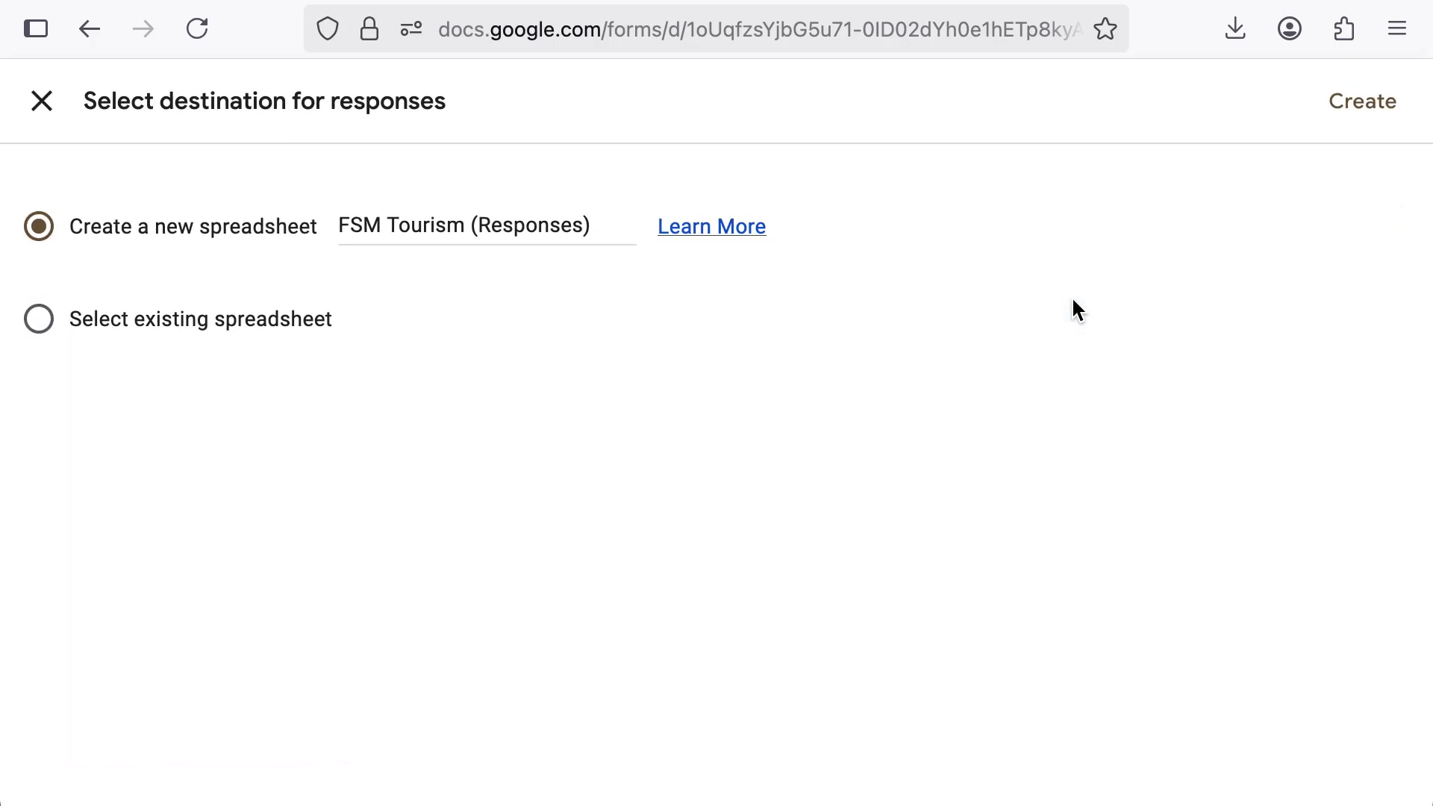
click(1364, 116)
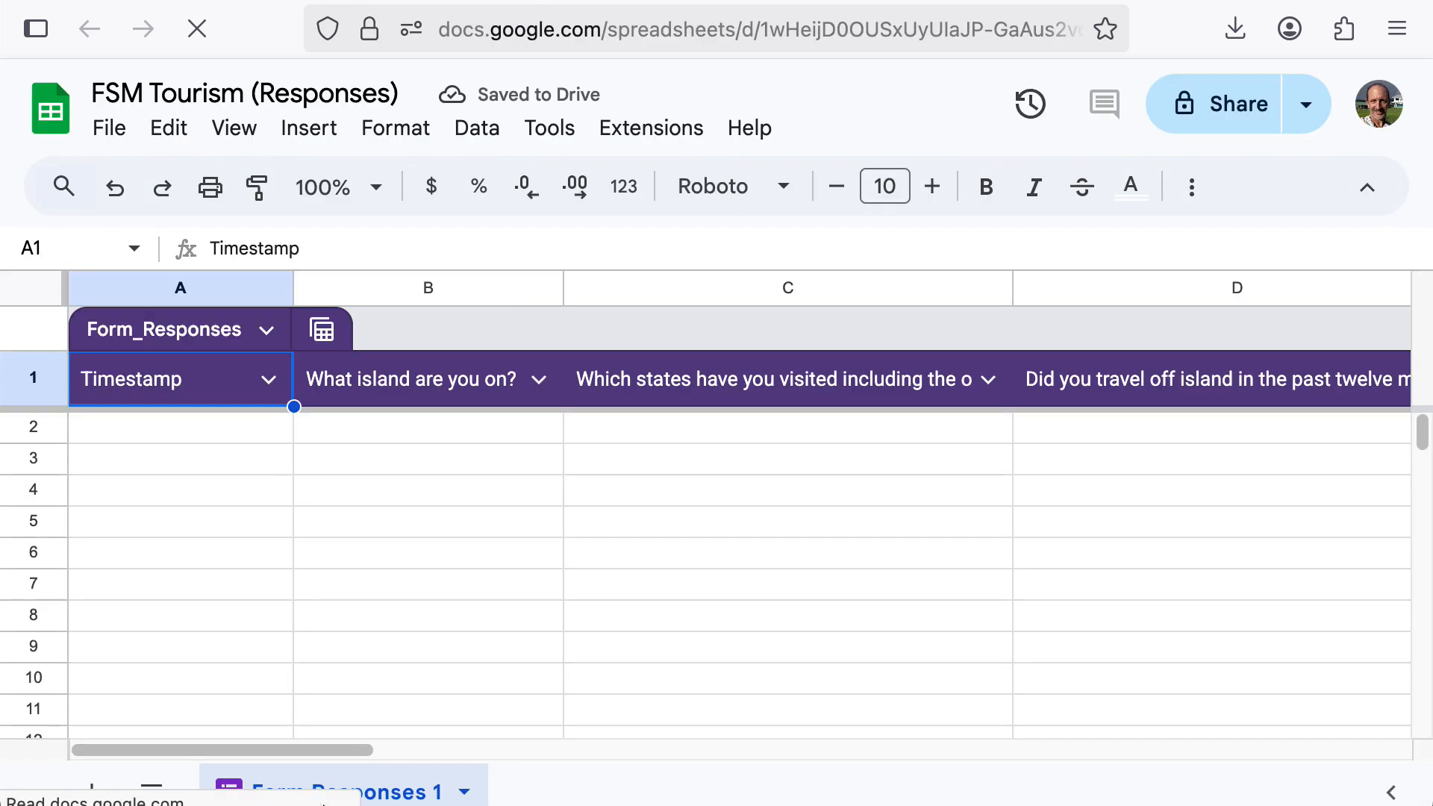
Rename the Form Responses 1 sheet in the FSM Tourism (Responses) spreadsheet as d'.
click(461, 792)
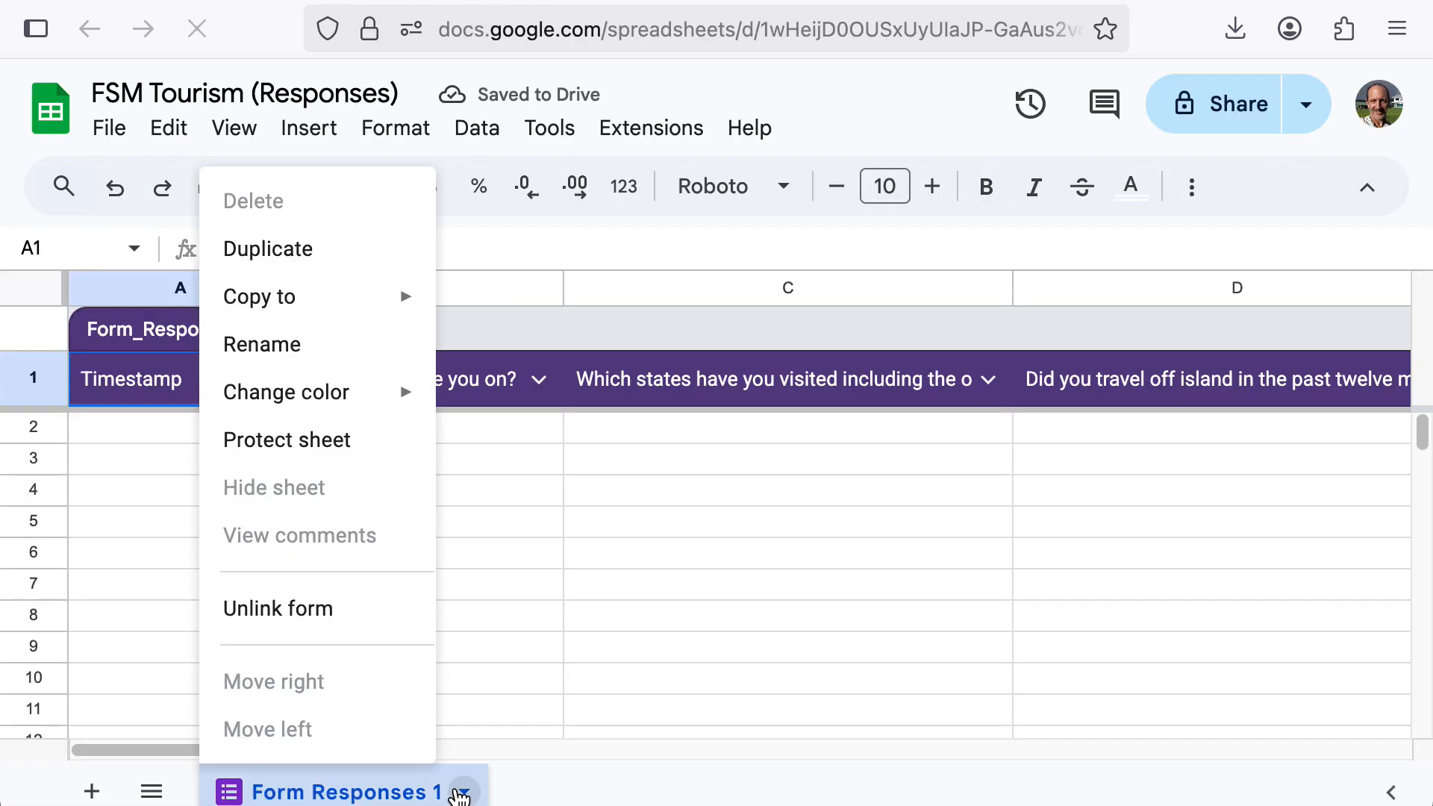
click(316, 343)
text(d')
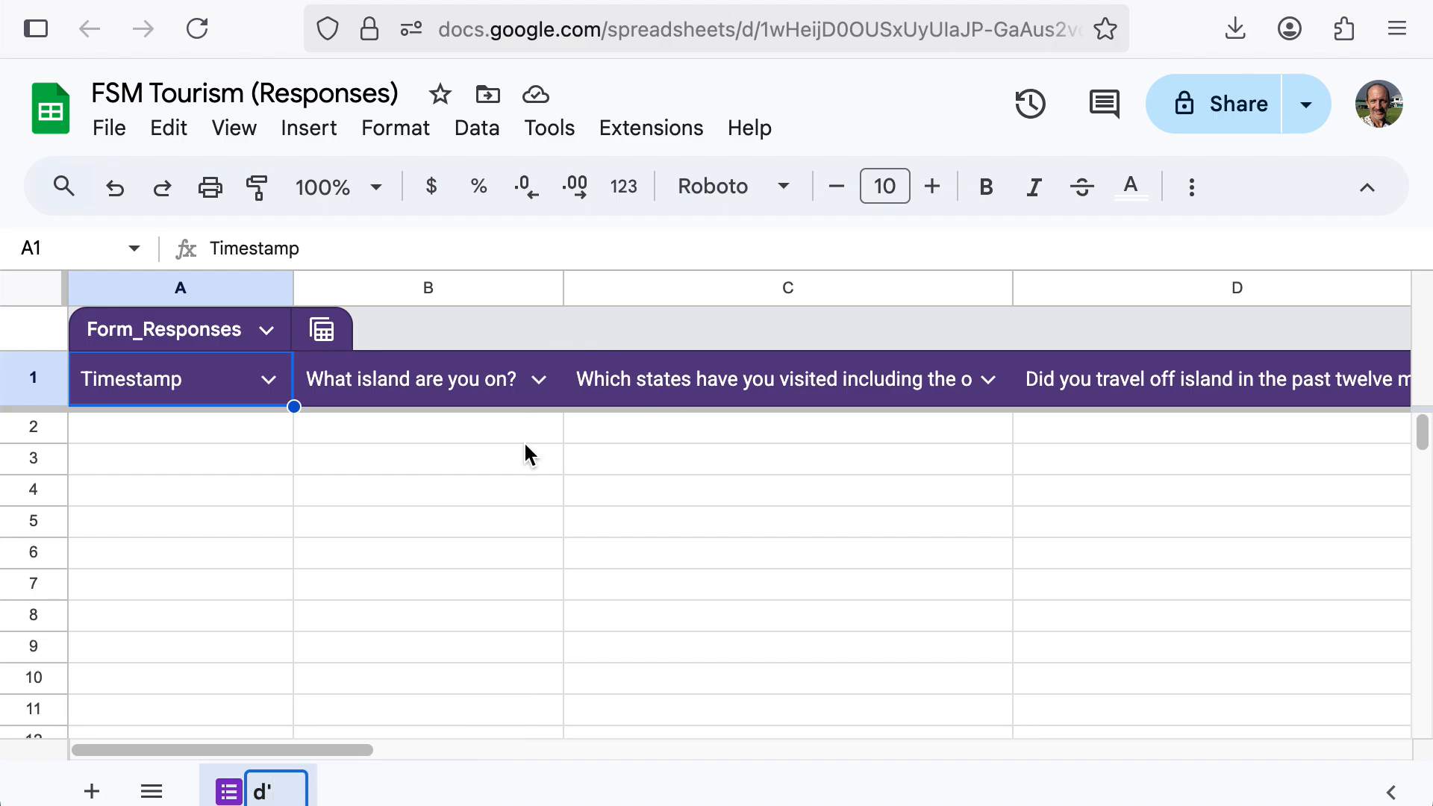
click(526, 487)
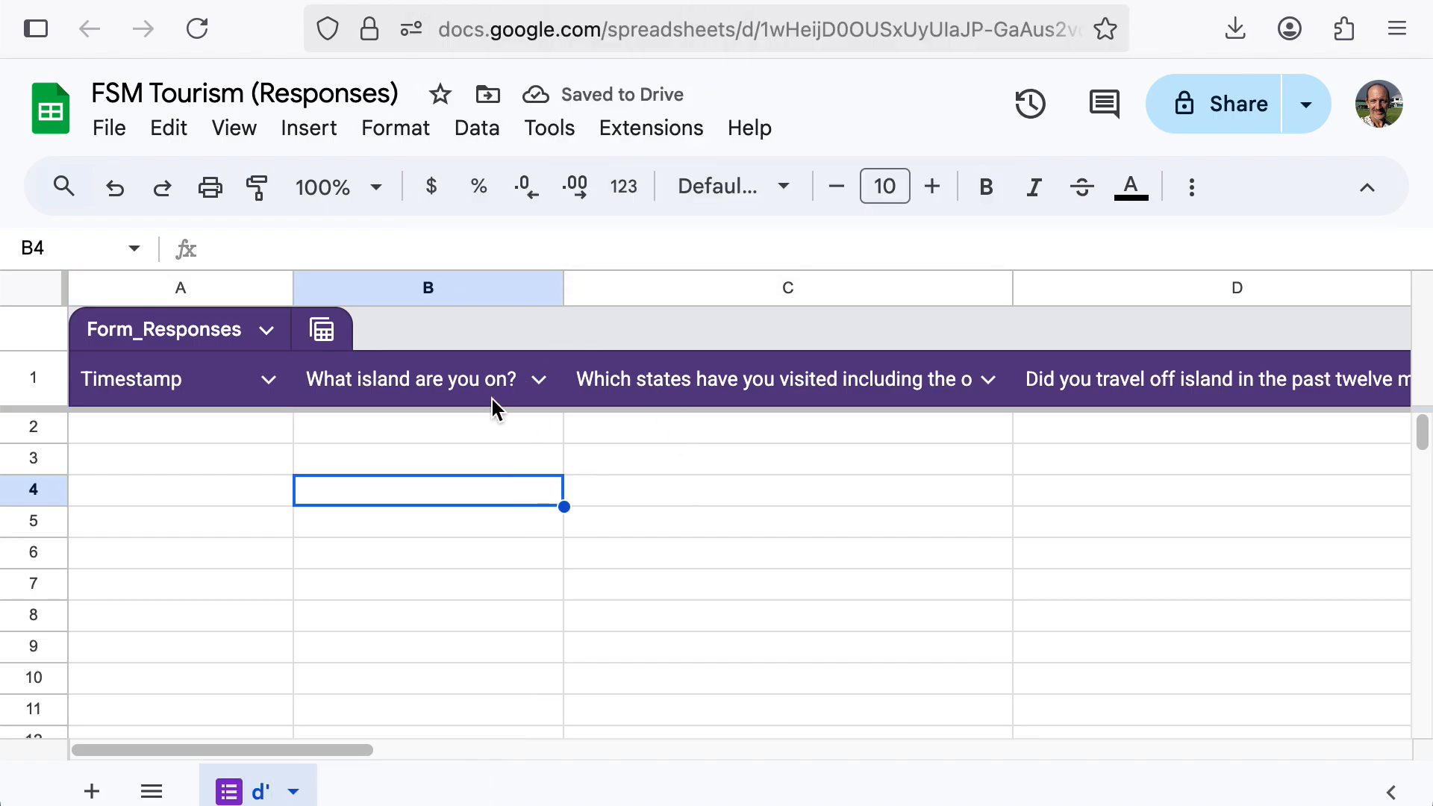
drag(179, 422, 544, 609)
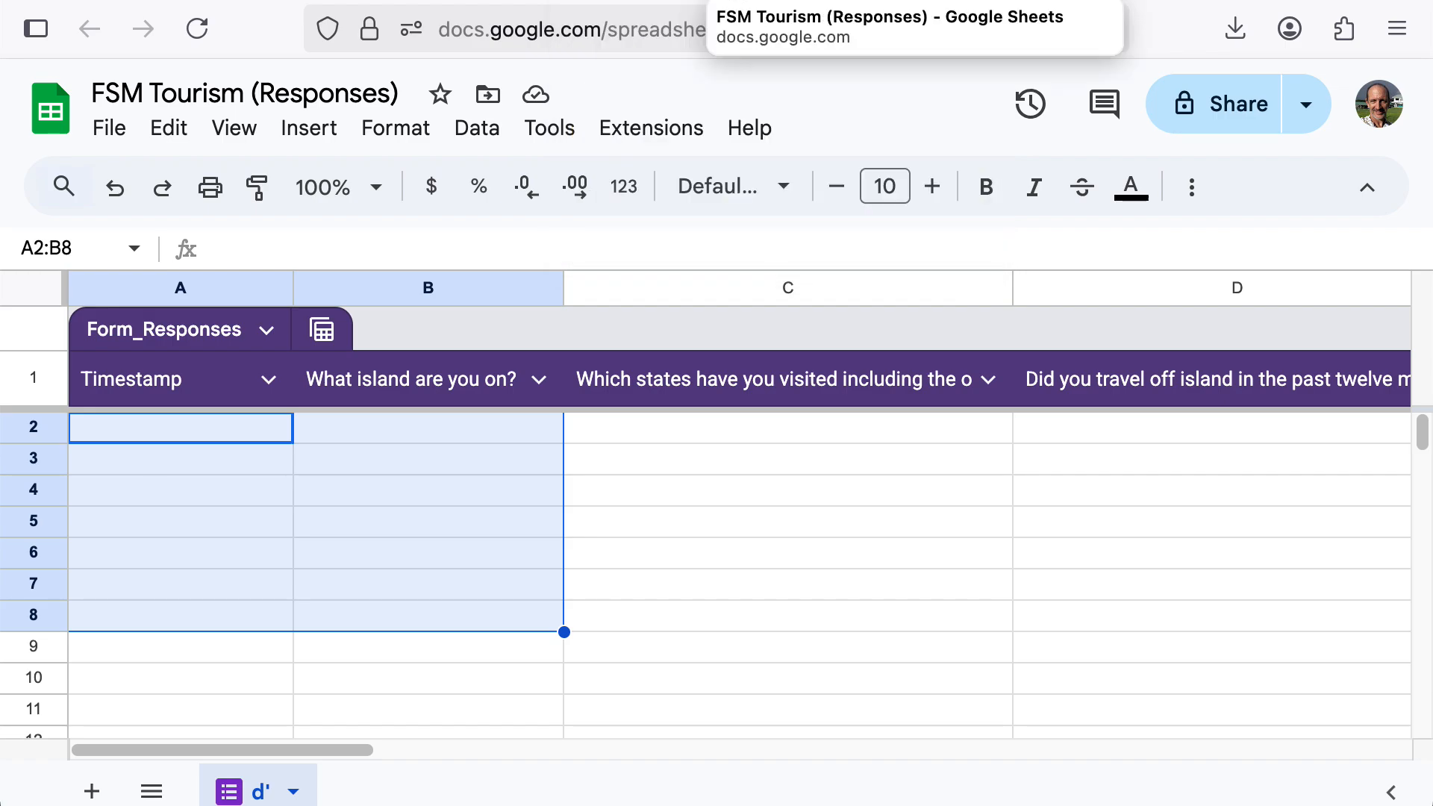
Switch to the Tourism (Responses) spreadsheet and enter the formula =d!a1 in cell A1 of sheet a.
click(499, 0)
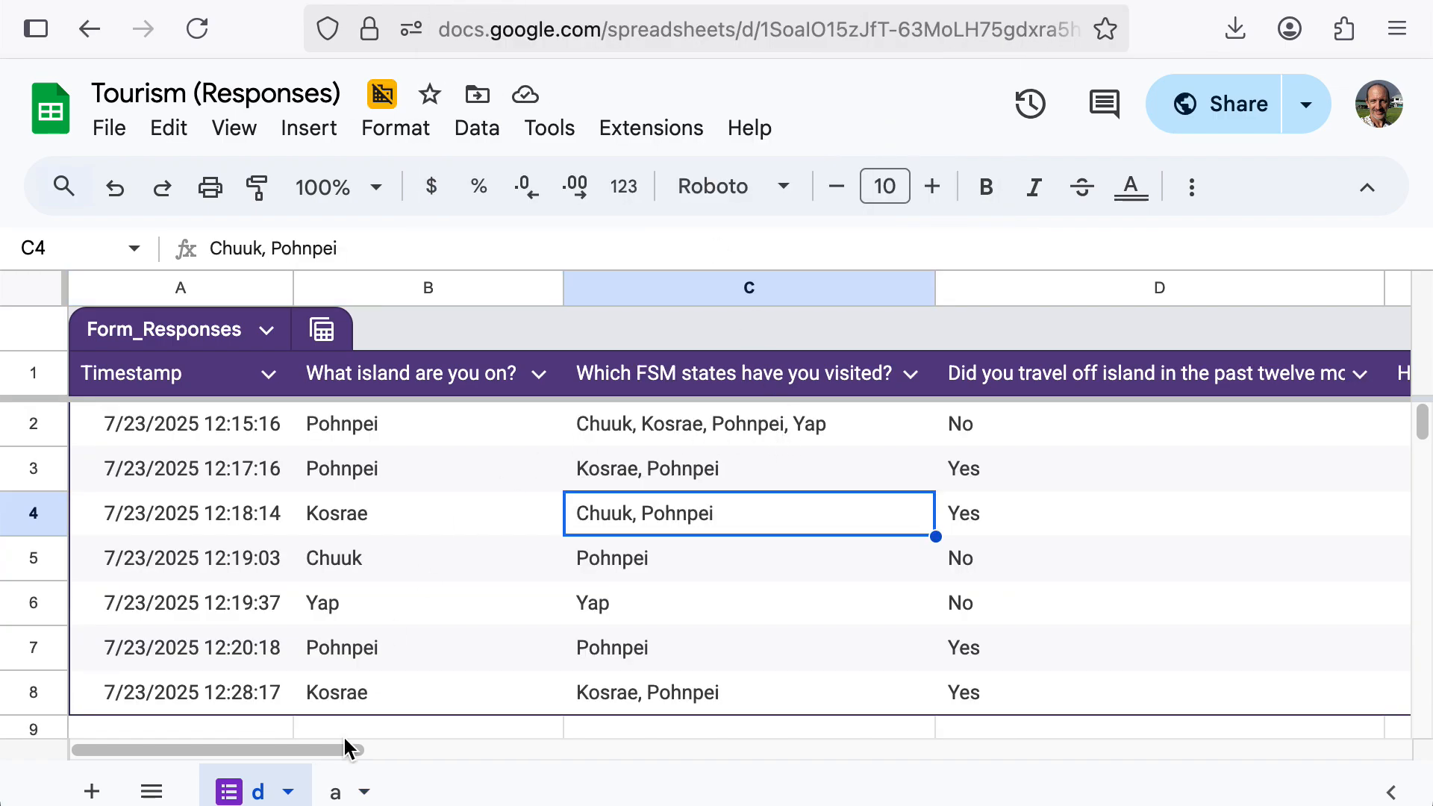
click(335, 791)
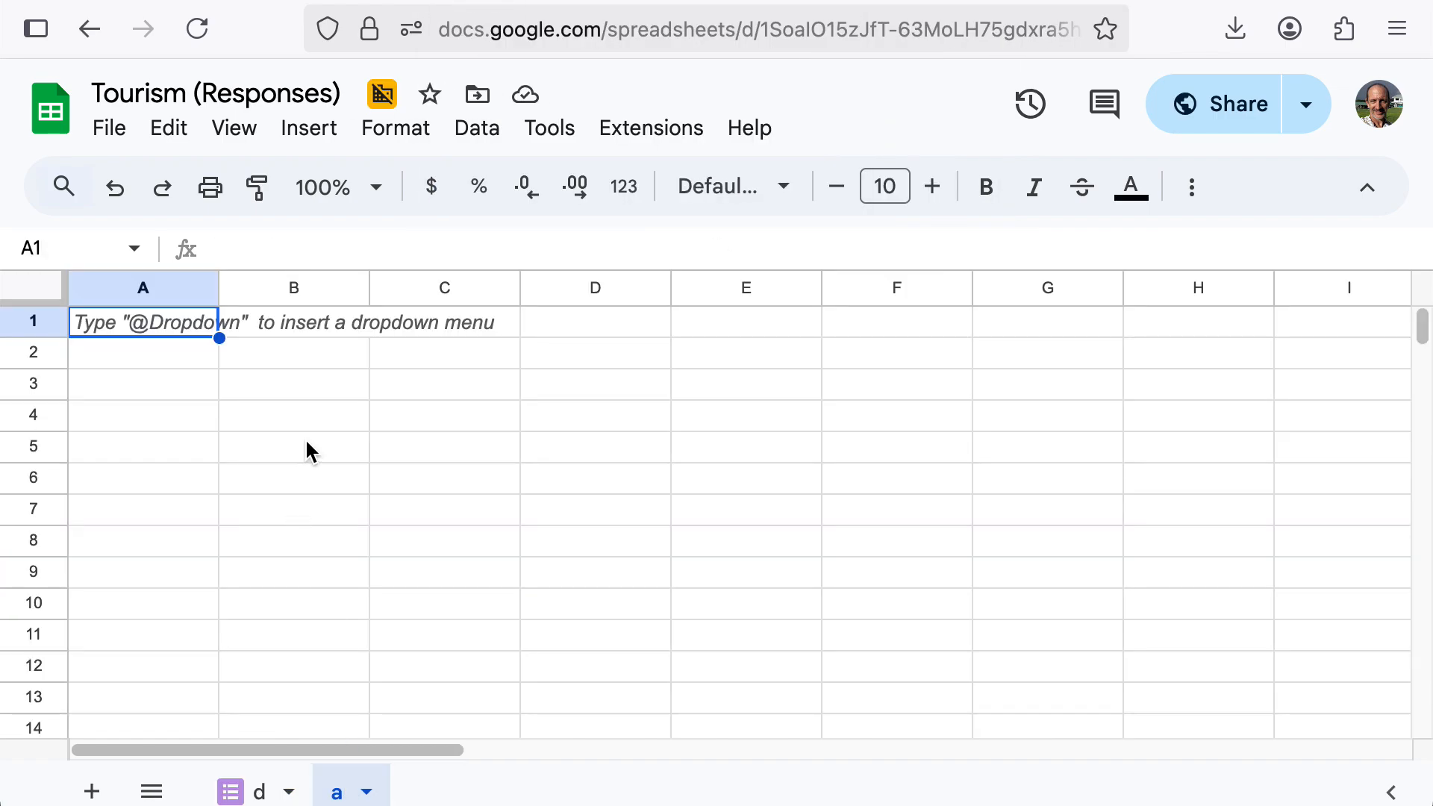
text(=d!)
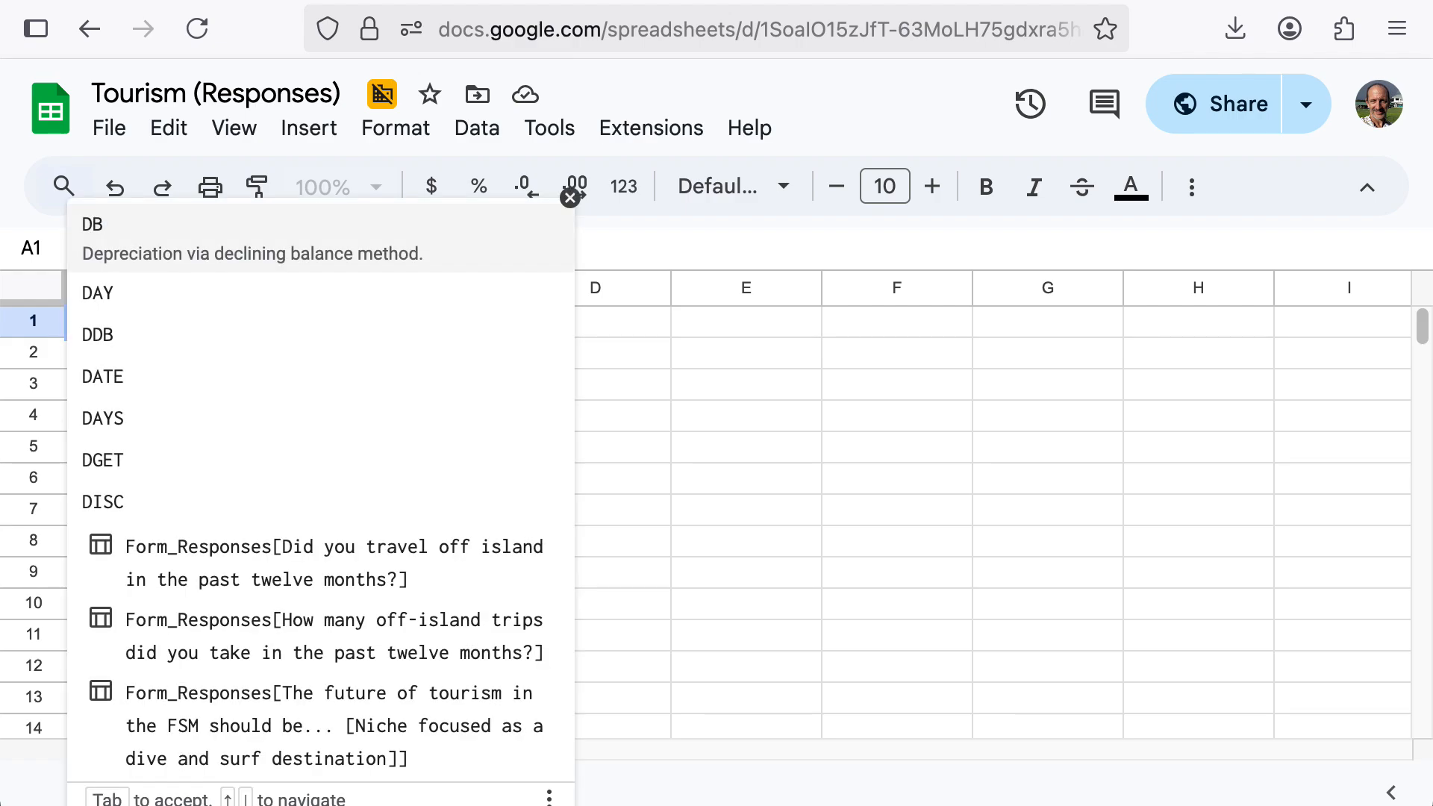
text(a1)
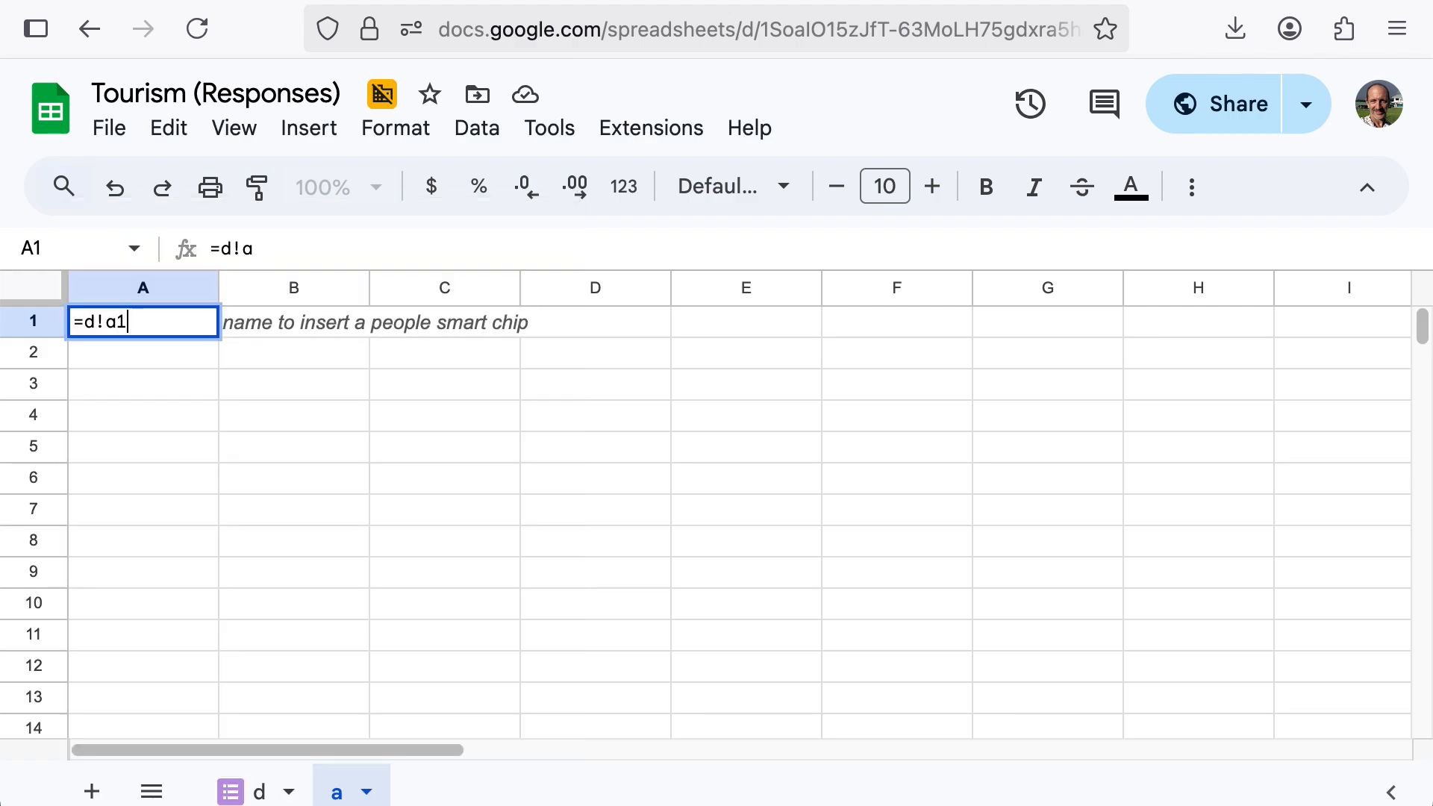
key(Return)
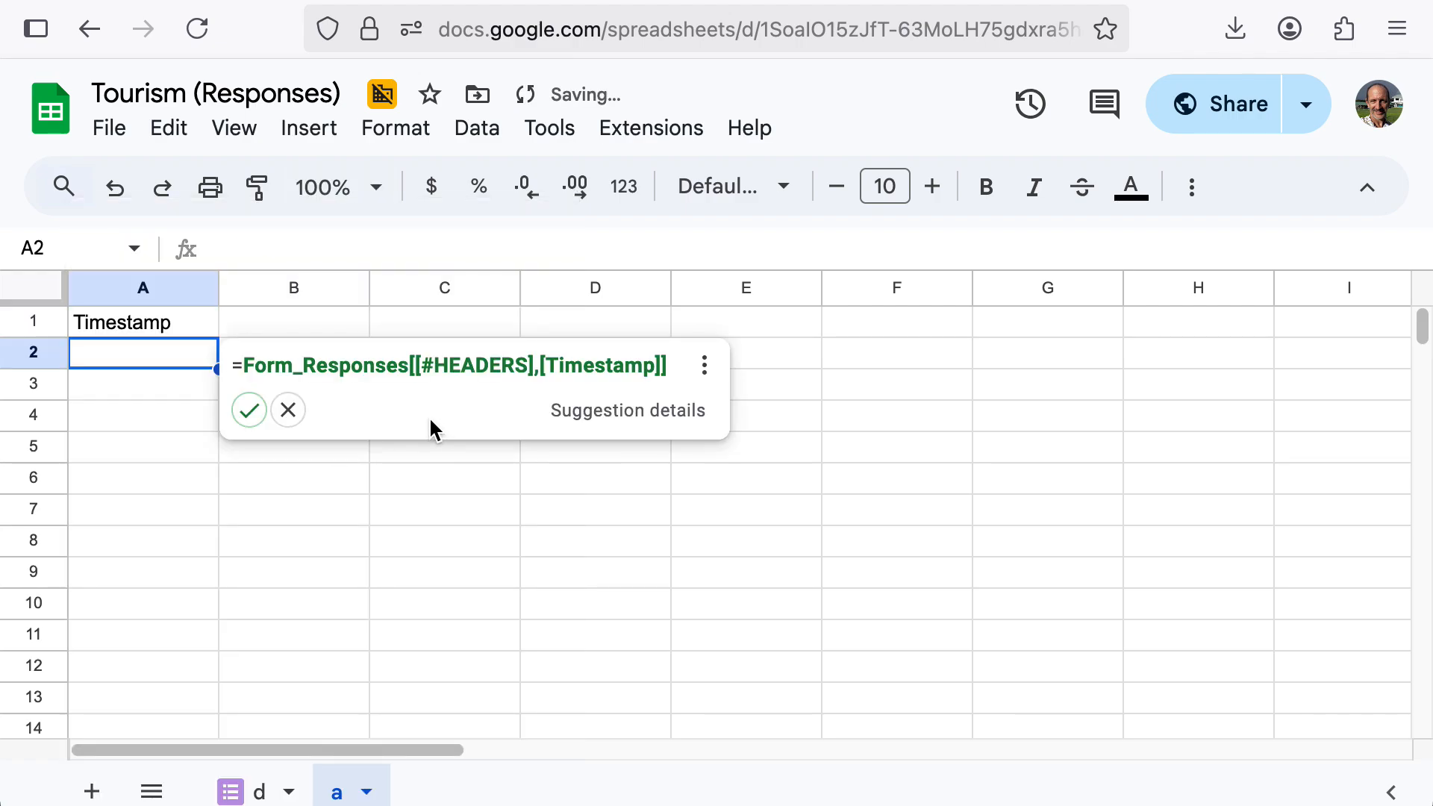
Fill the reference formula in A1 across row 1 through column C.
click(148, 324)
drag(219, 337, 461, 342)
click(349, 551)
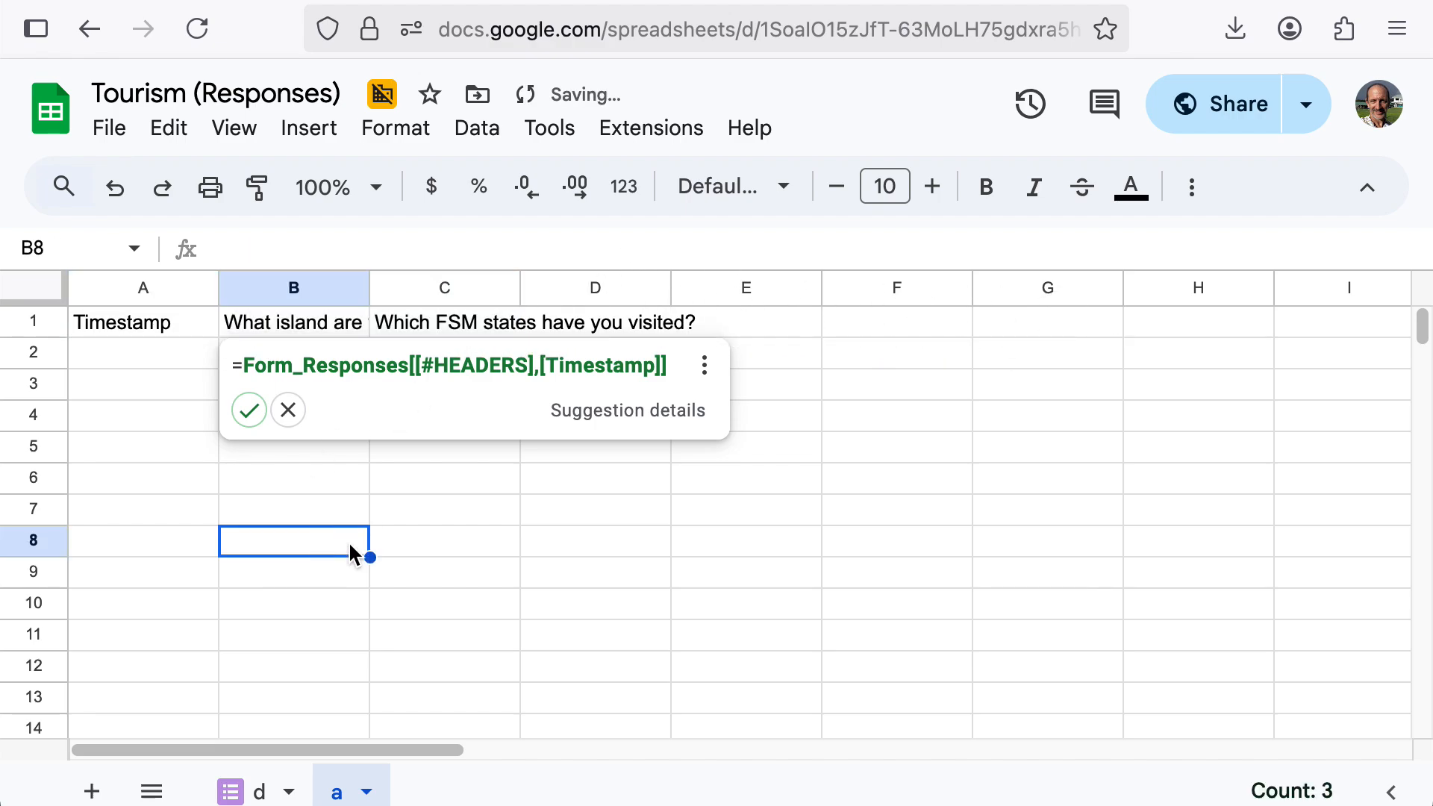
Set the text wrapping of cells A1:D1 to wrap.
drag(585, 329, 154, 313)
click(1192, 188)
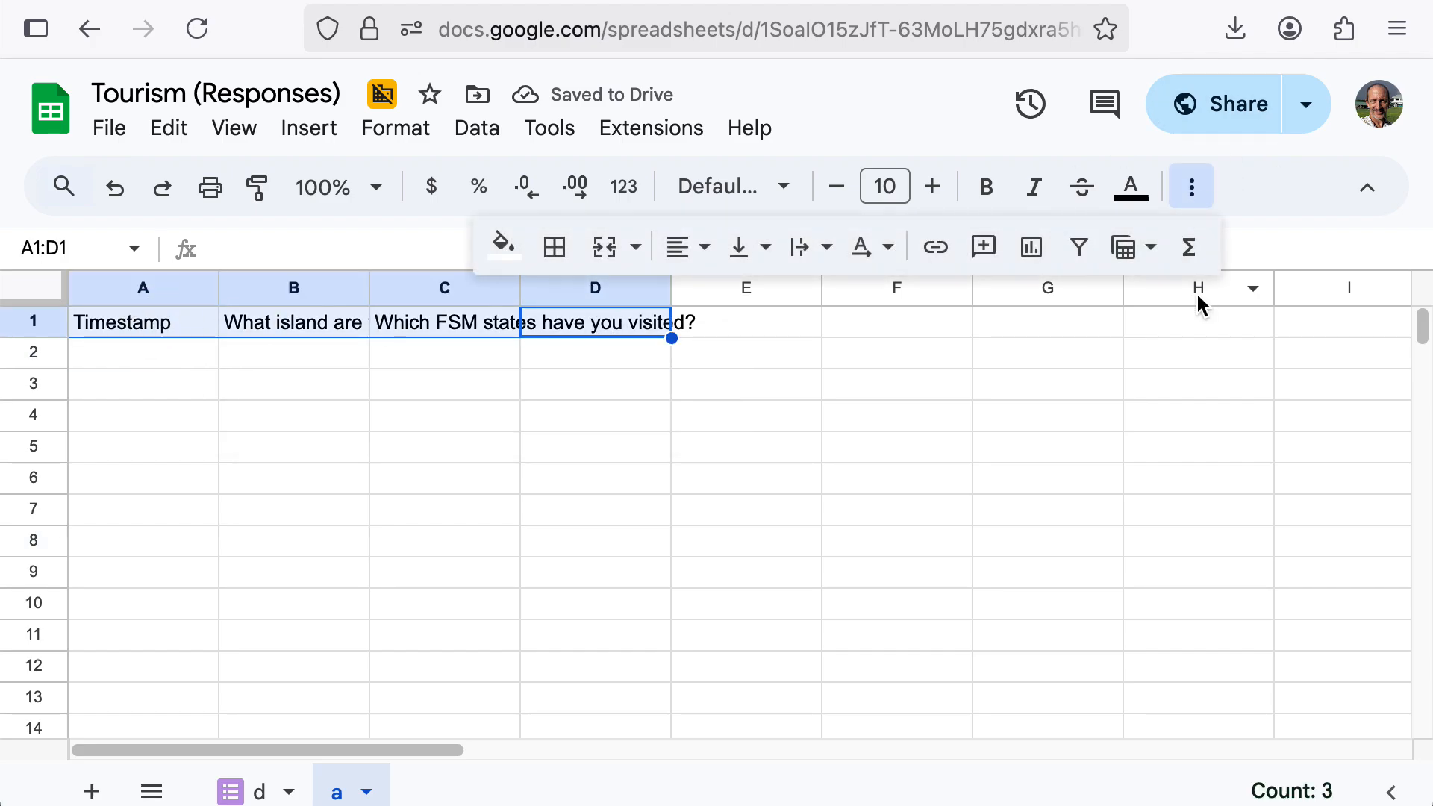
click(807, 247)
click(858, 304)
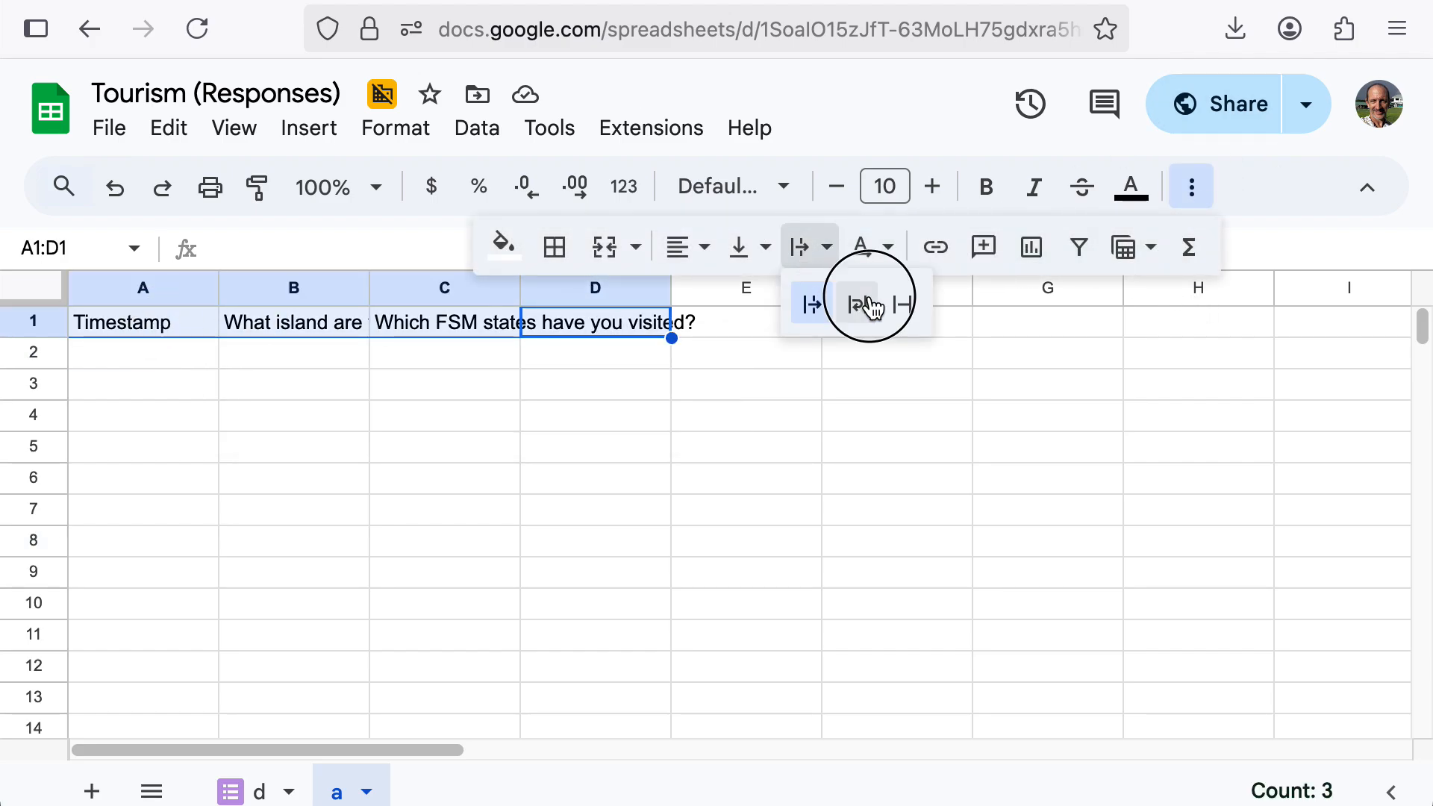
Copy the reference formulas in A1:C1 down through row 8 to bring in the response data.
click(132, 406)
click(181, 377)
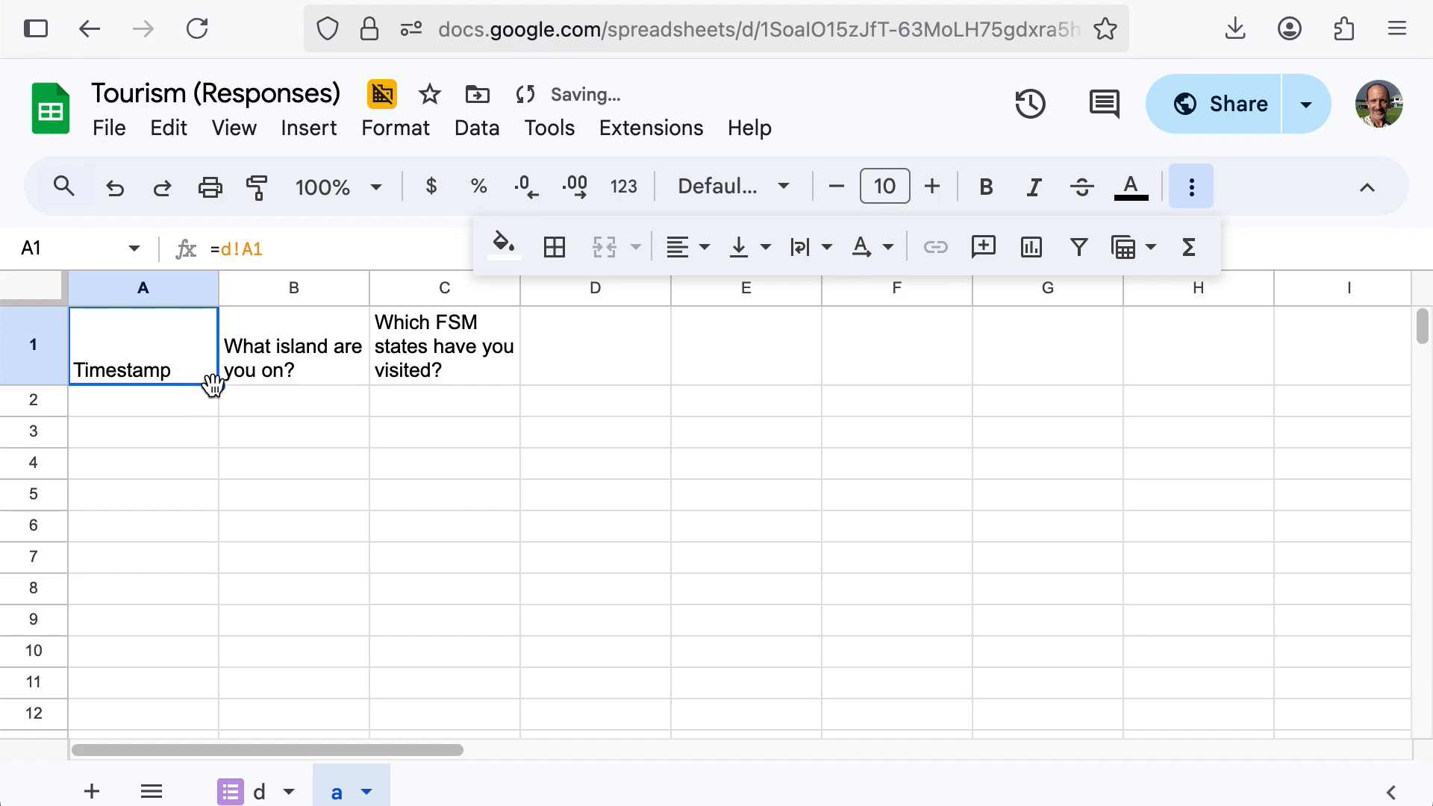
drag(219, 386, 373, 571)
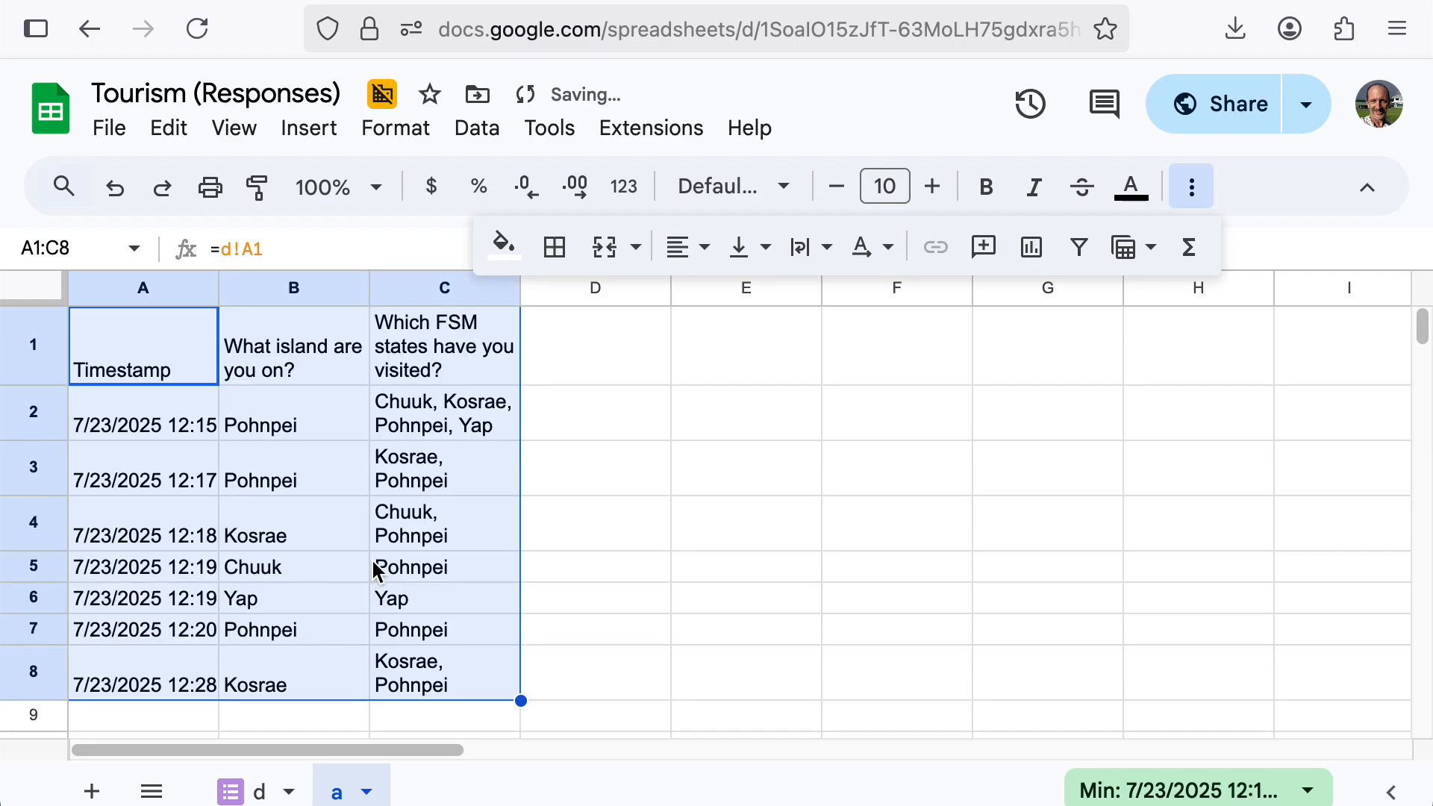
click(461, 541)
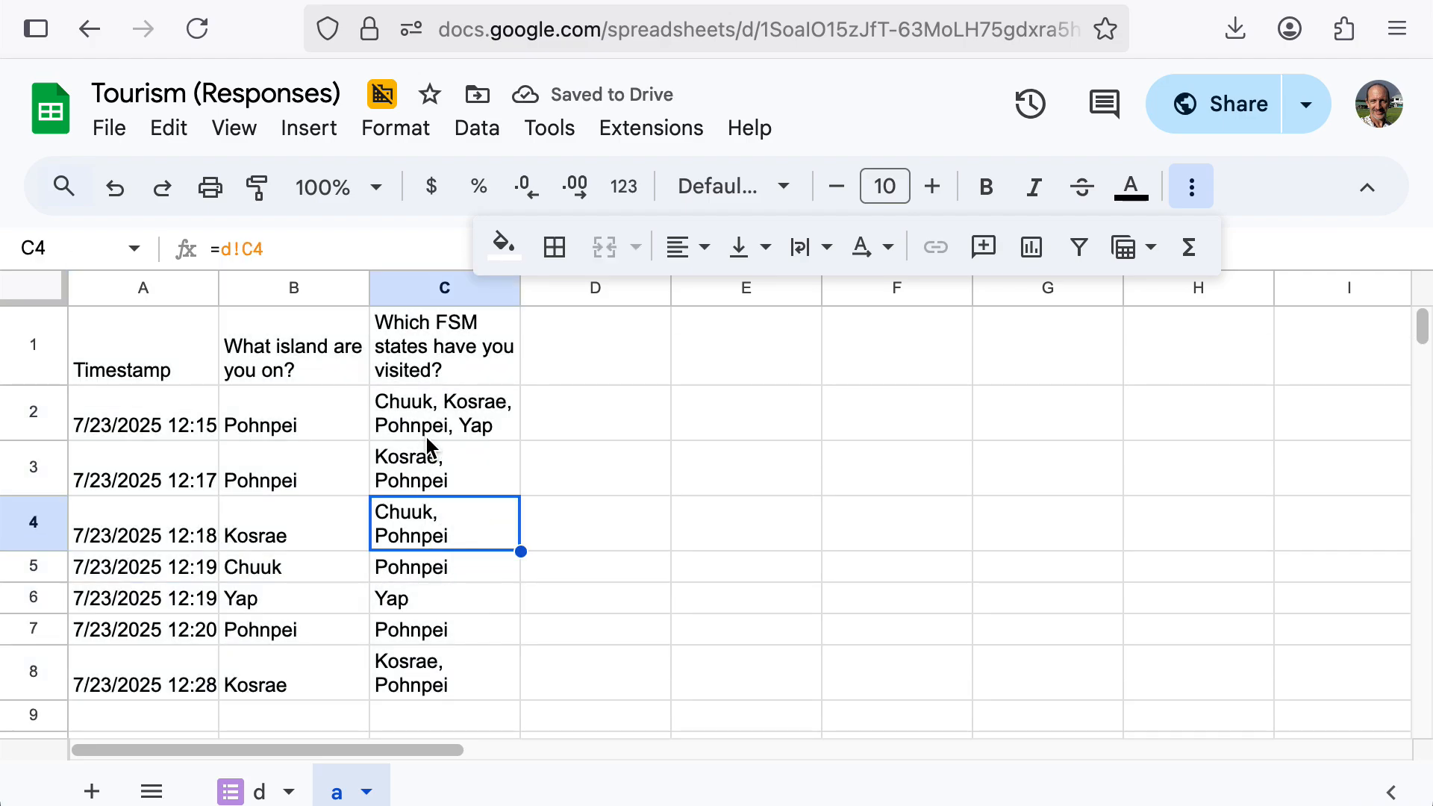
Extend the C1 reference formula into D1 and fill it down through D8.
click(490, 365)
drag(519, 381, 585, 373)
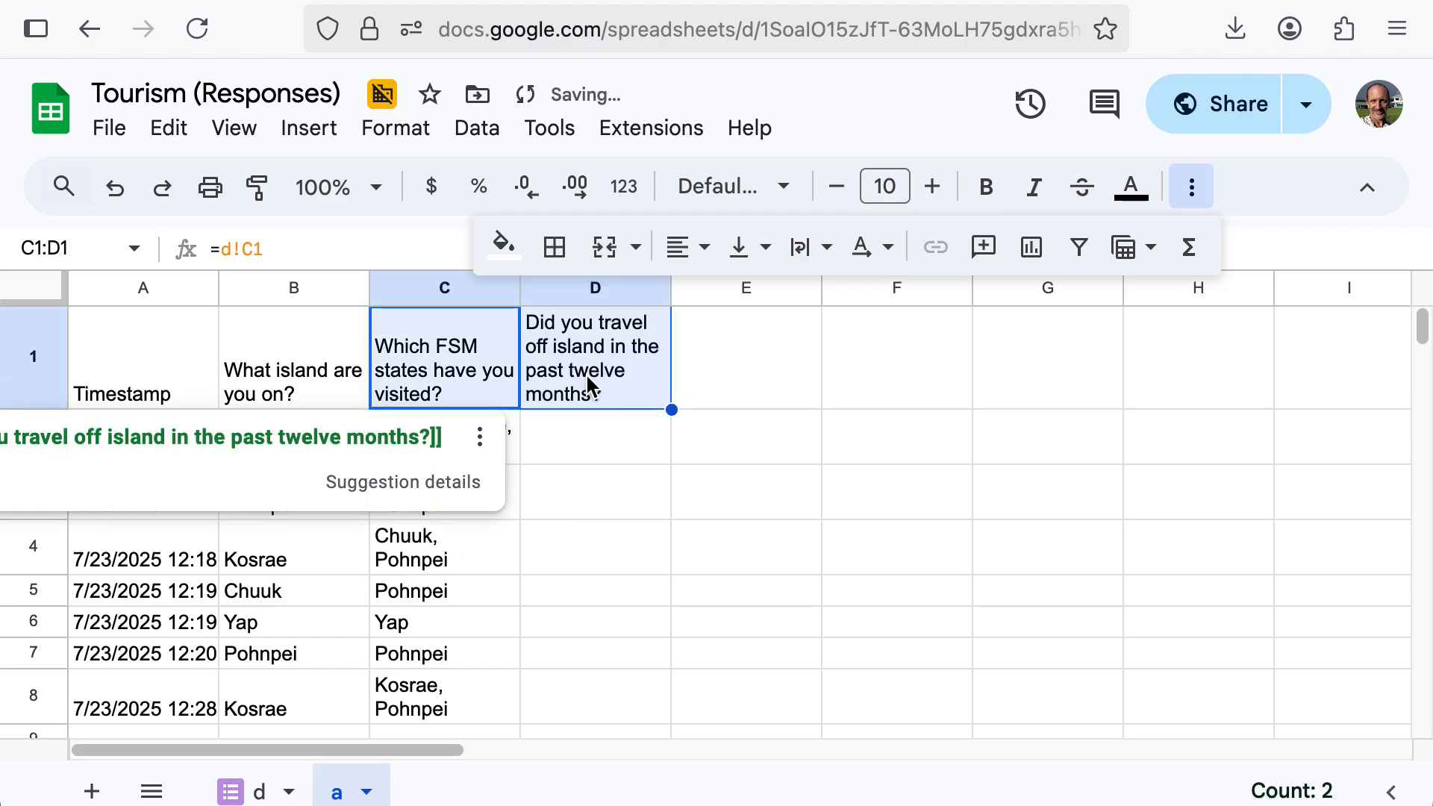
click(563, 443)
click(548, 366)
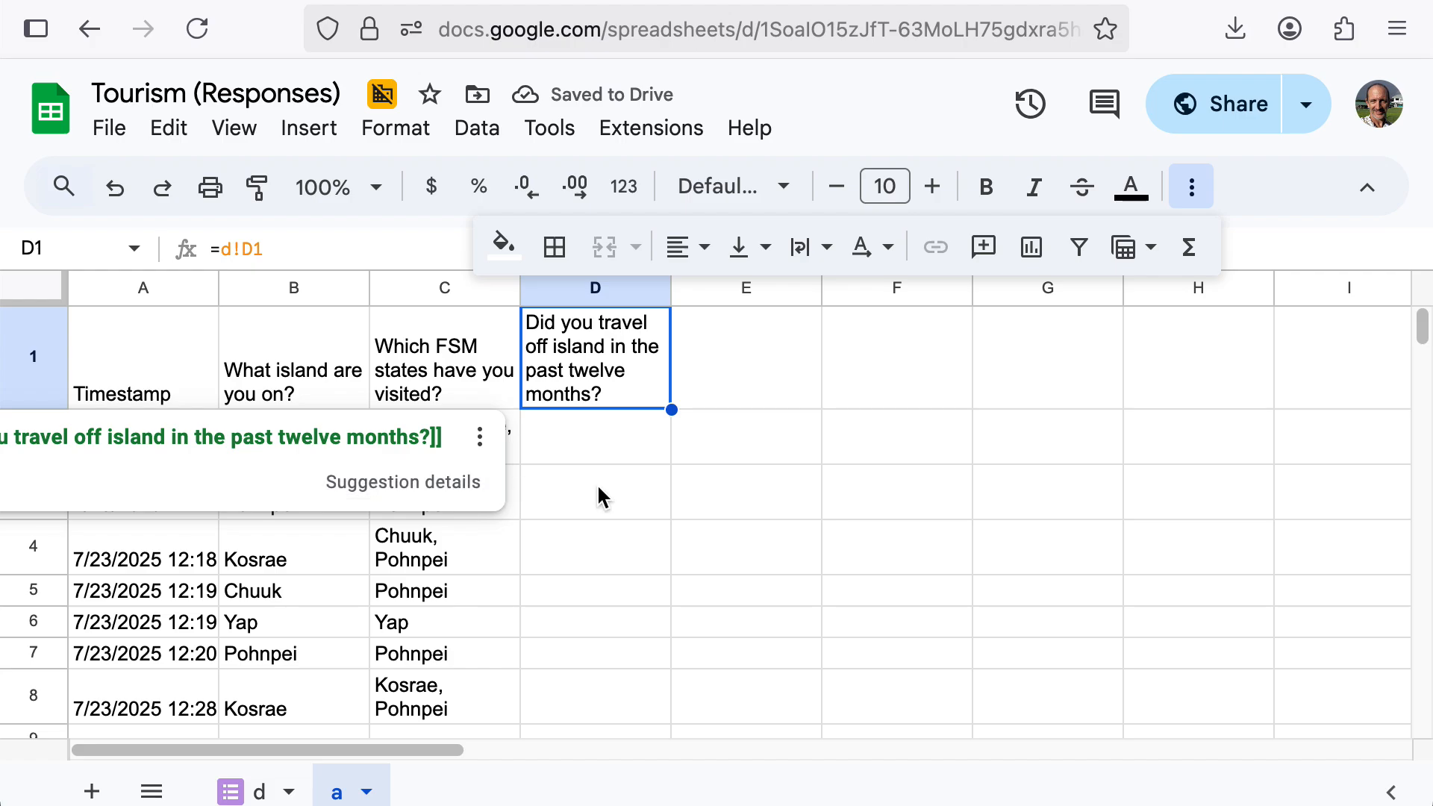
click(600, 457)
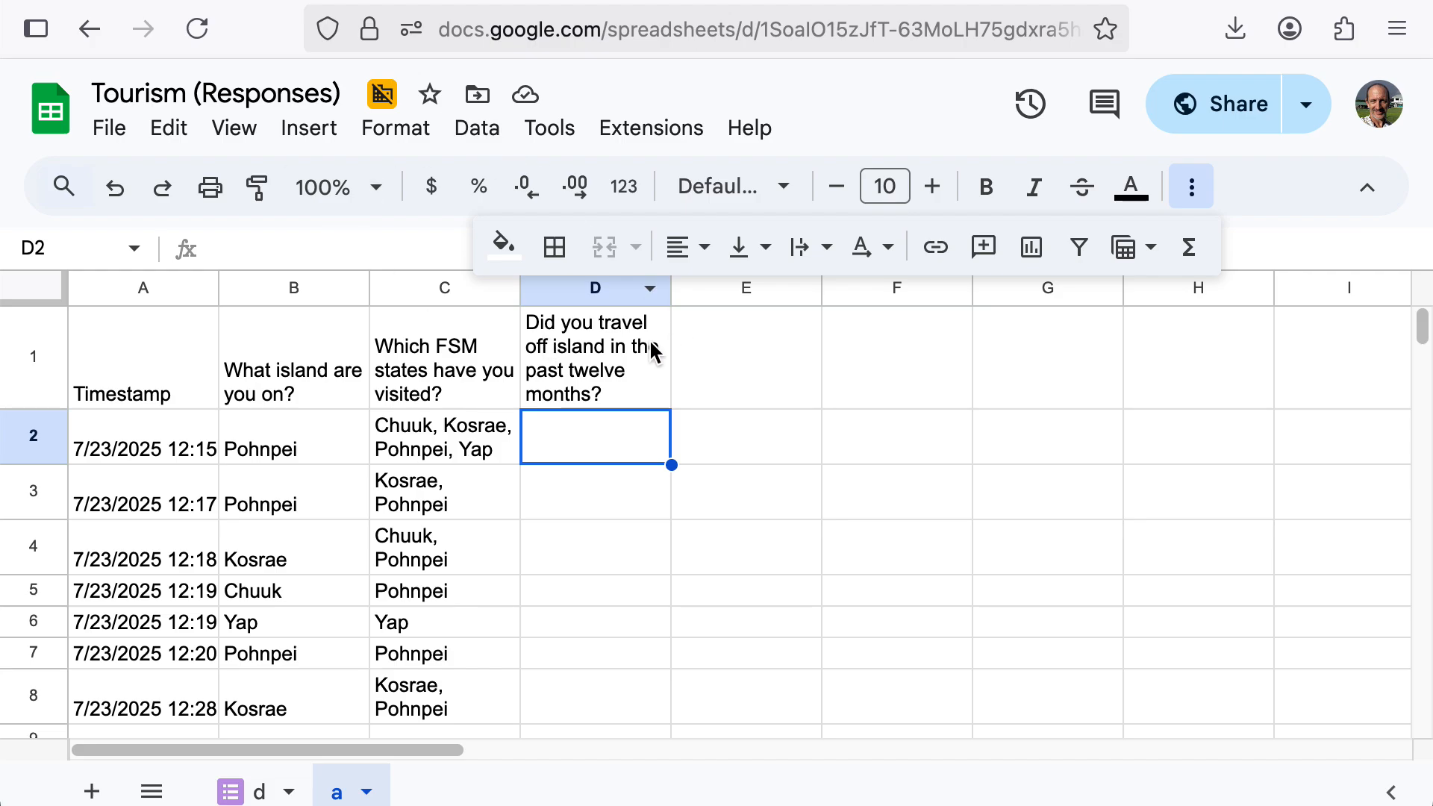
click(651, 380)
drag(669, 410, 630, 701)
scroll(654, 735, down, 1)
scroll(655, 724, down, 1)
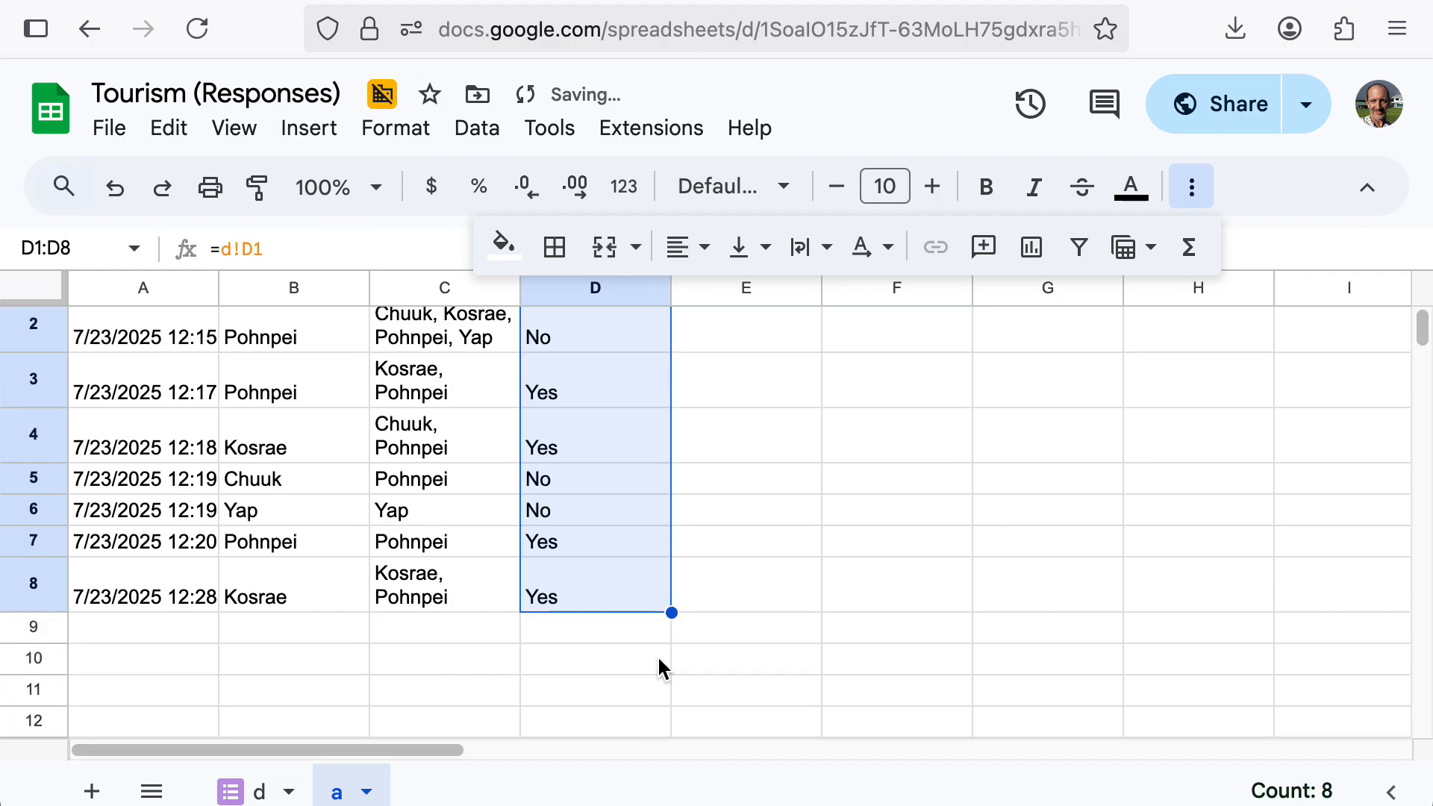
scroll(666, 610, up, 2)
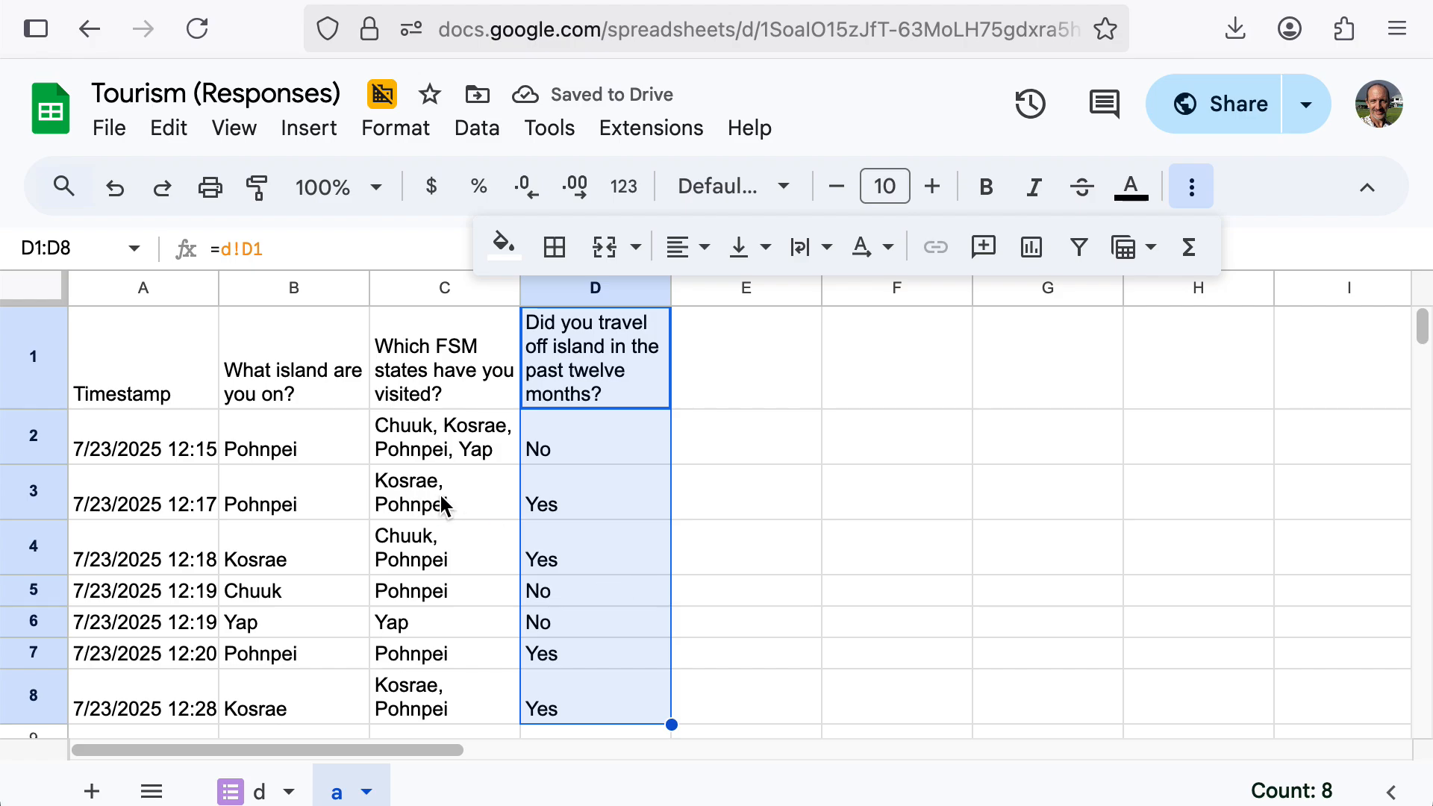
Delete the contents of cells D1:D8.
click(442, 506)
drag(611, 361, 594, 697)
key(Delete)
Examine the answers about visited FSM states in column C, comparing cells with one and with several states.
click(467, 388)
click(451, 470)
click(448, 531)
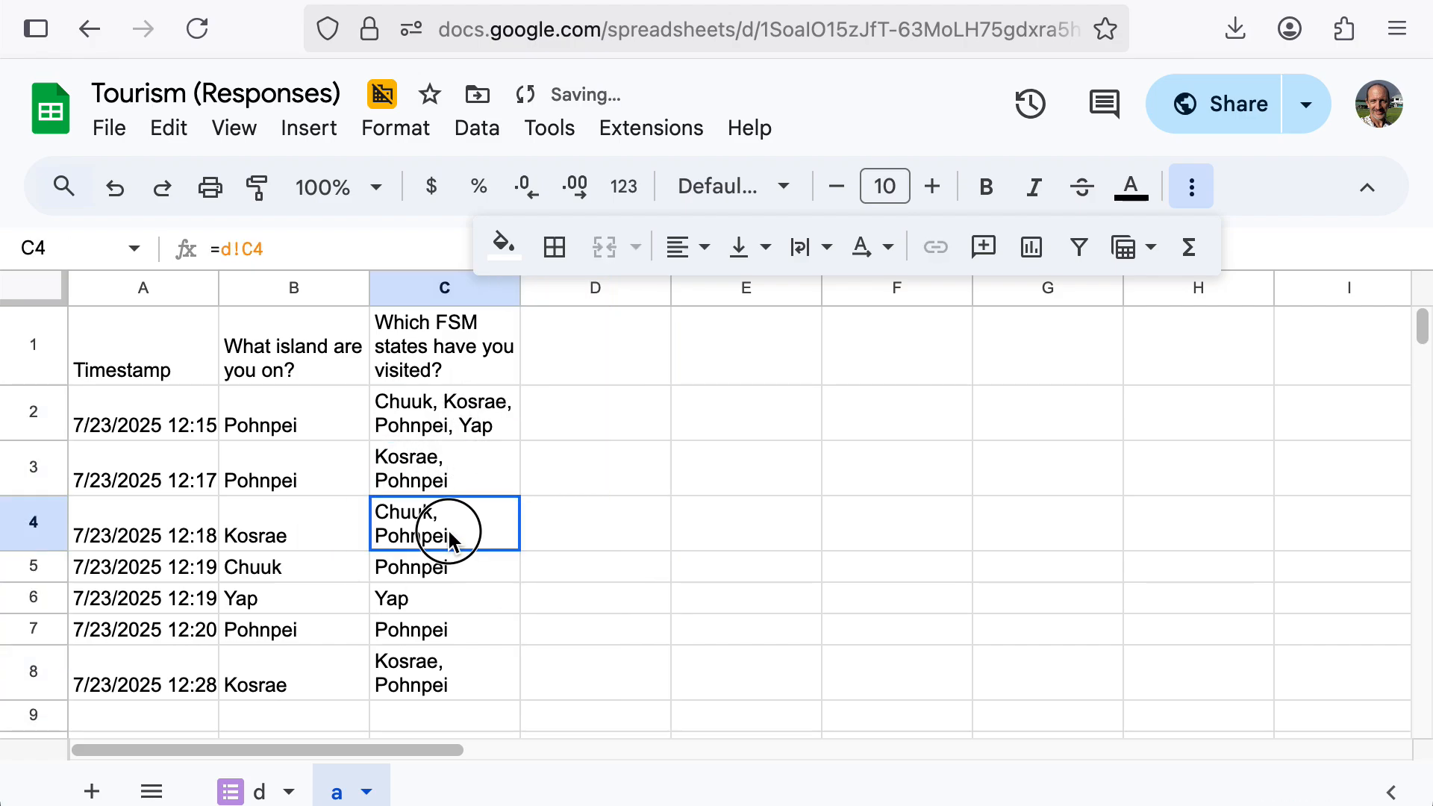
click(446, 634)
click(448, 687)
click(444, 597)
click(478, 418)
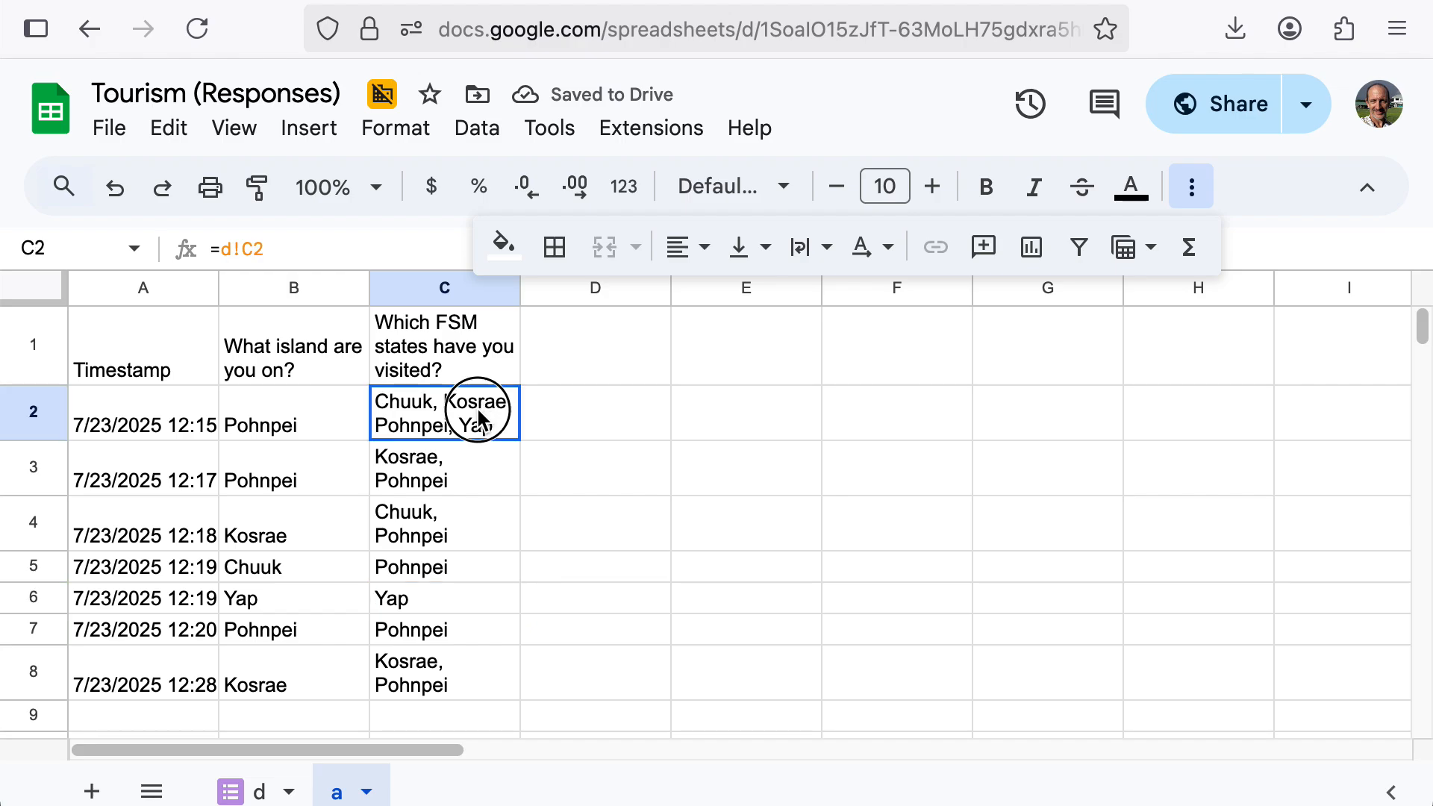
click(472, 518)
drag(451, 606, 457, 640)
click(442, 425)
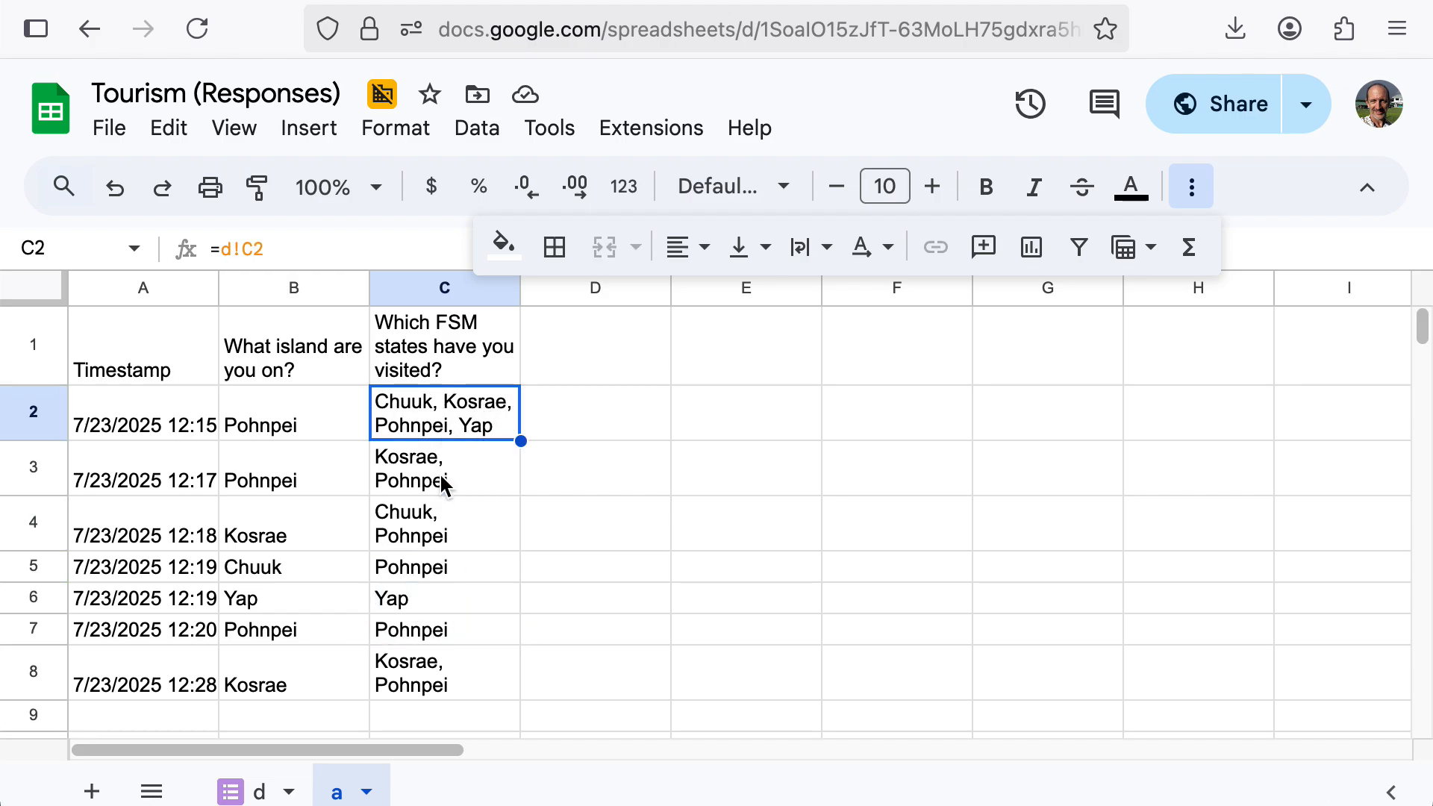
click(411, 681)
Change the formula in C2 to =split(d!C2,",") so each visited state gets its own cell.
click(374, 410)
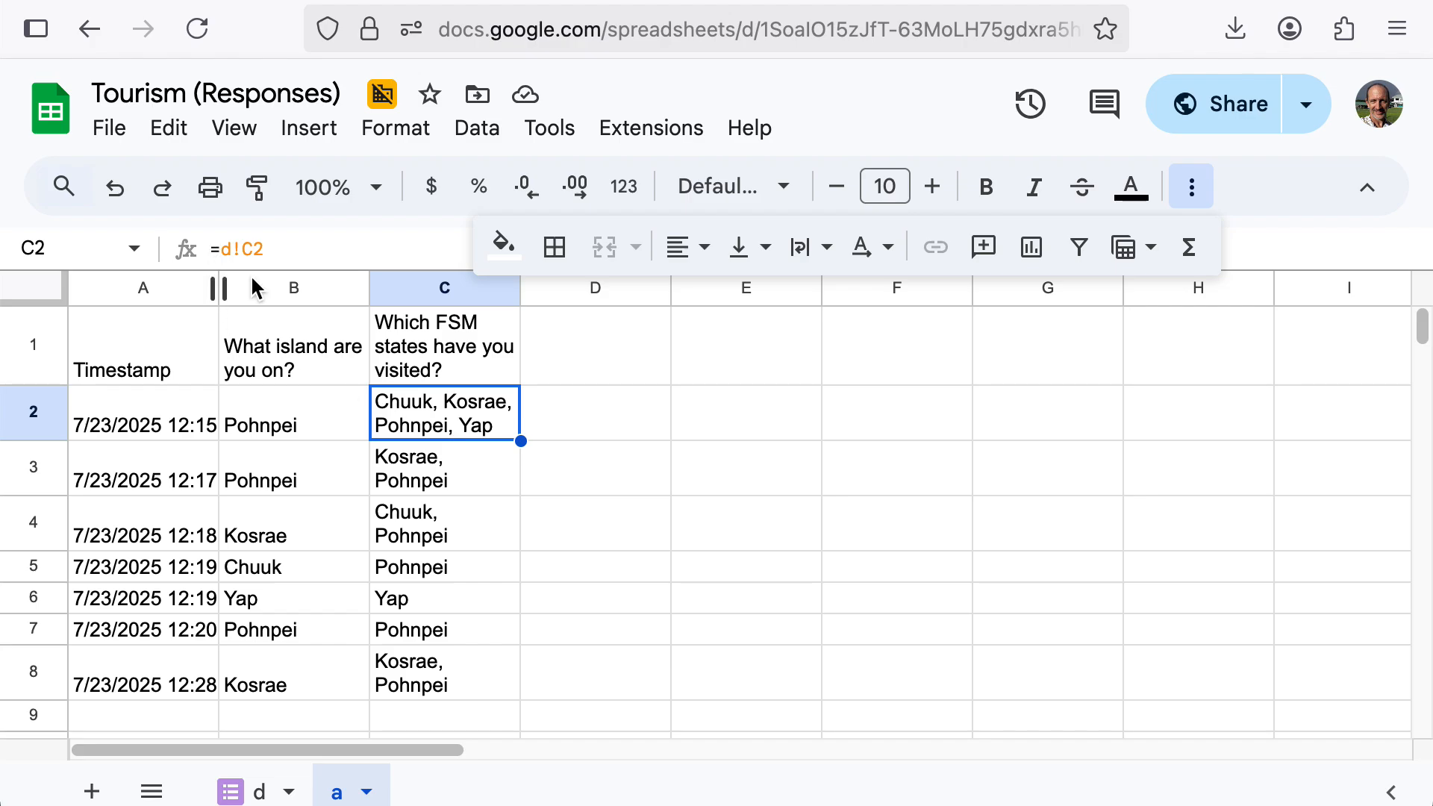
click(222, 248)
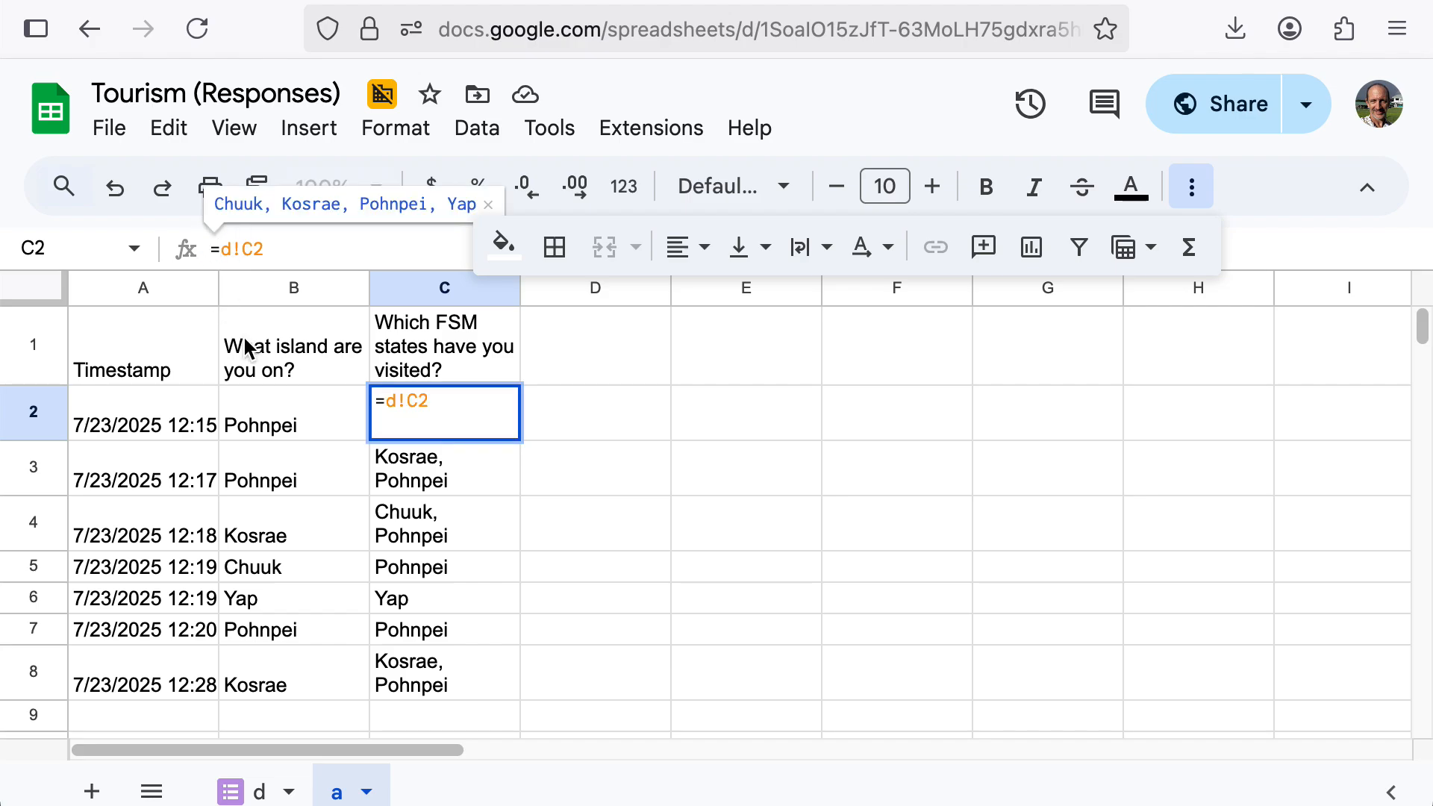
text(split(d!C2)
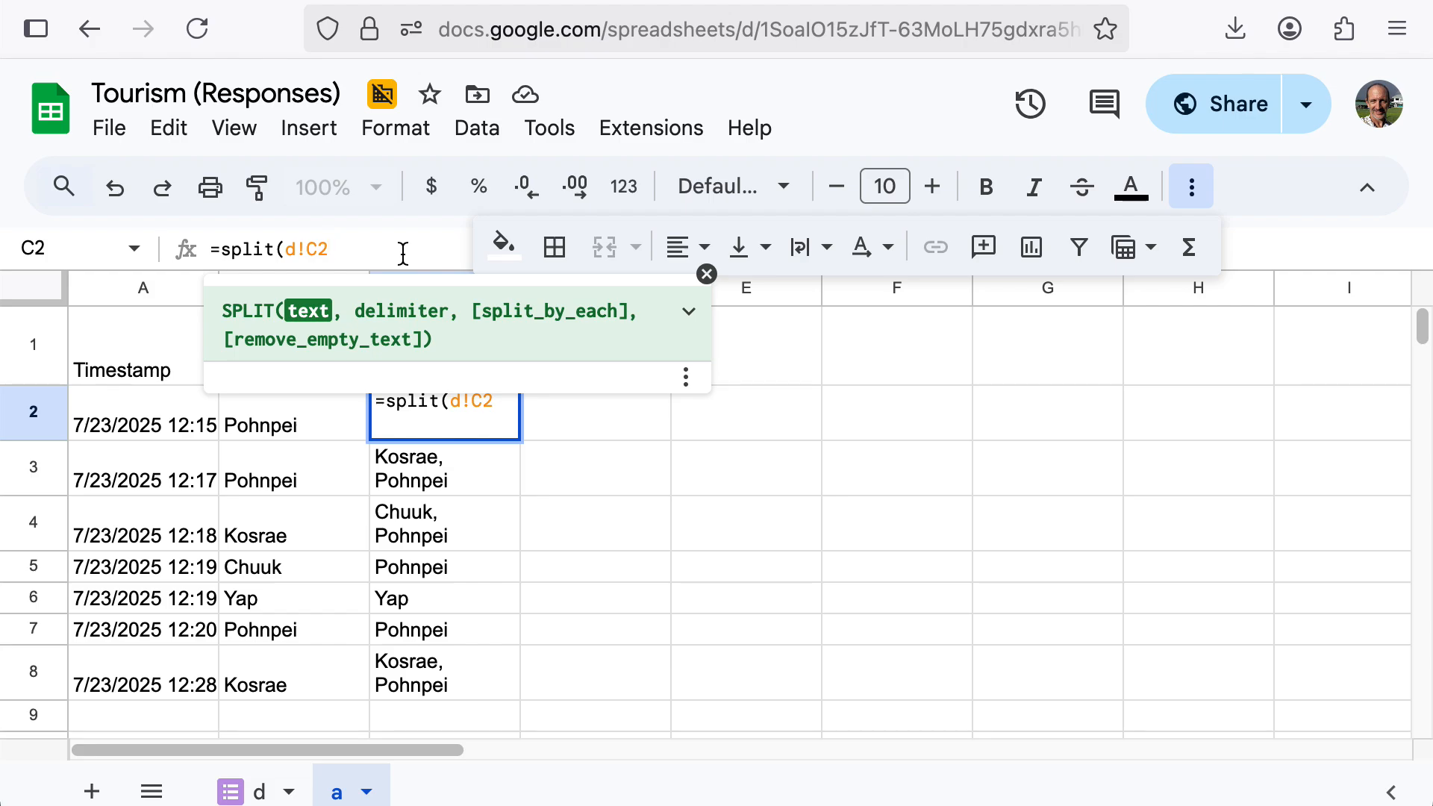
text(,","))
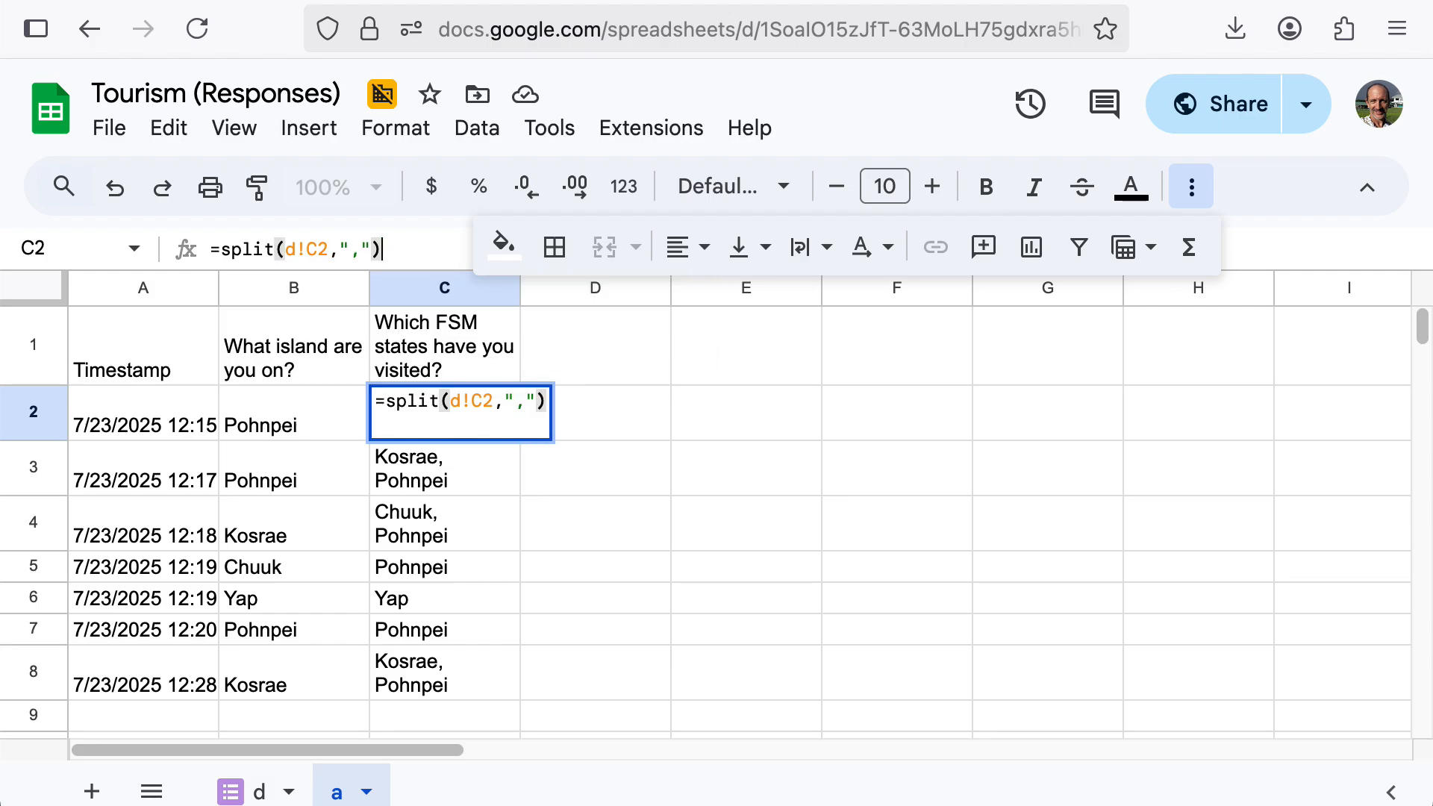
key(Return)
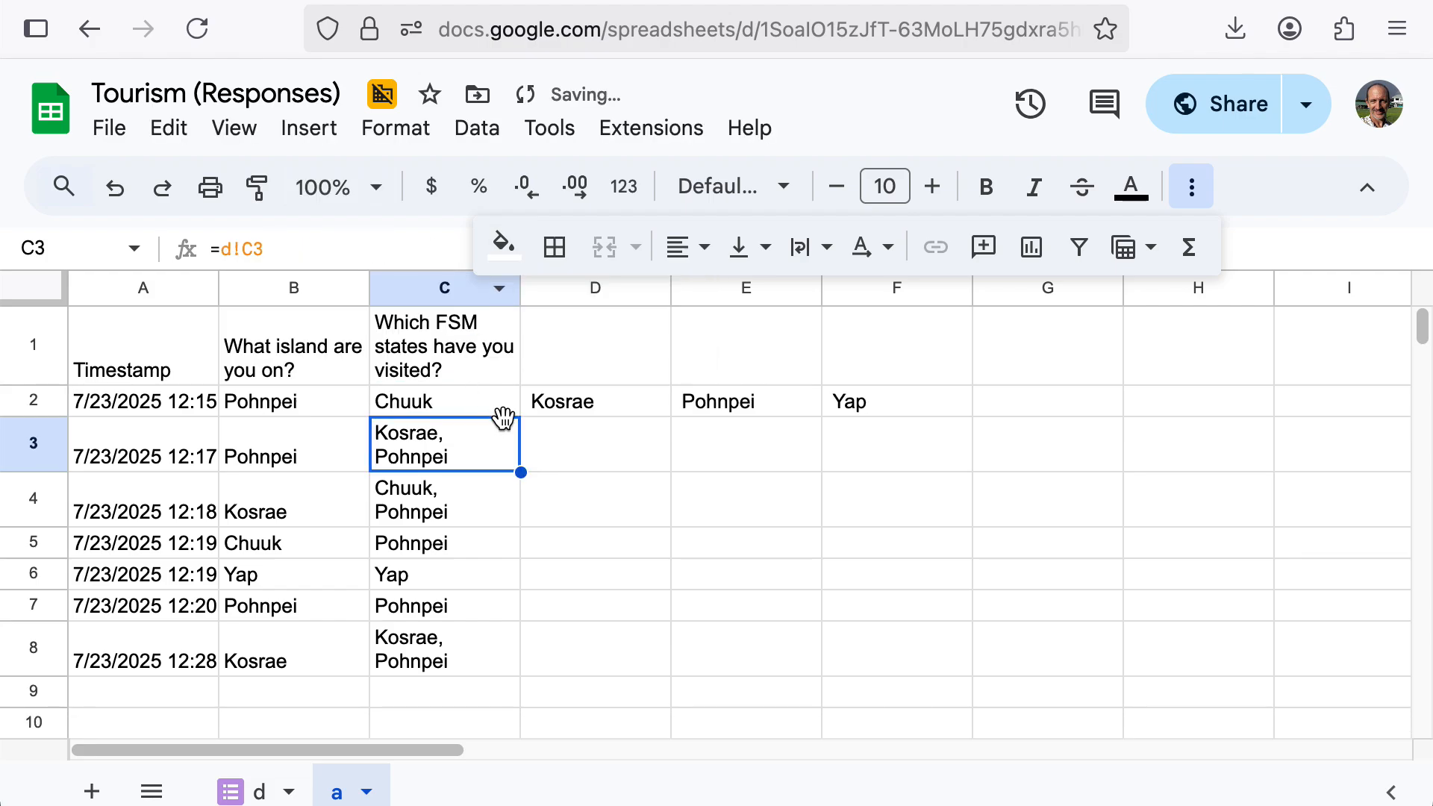
Fill the split formula from C2 down through C8 and check the cells it produces.
click(504, 409)
drag(520, 416, 473, 657)
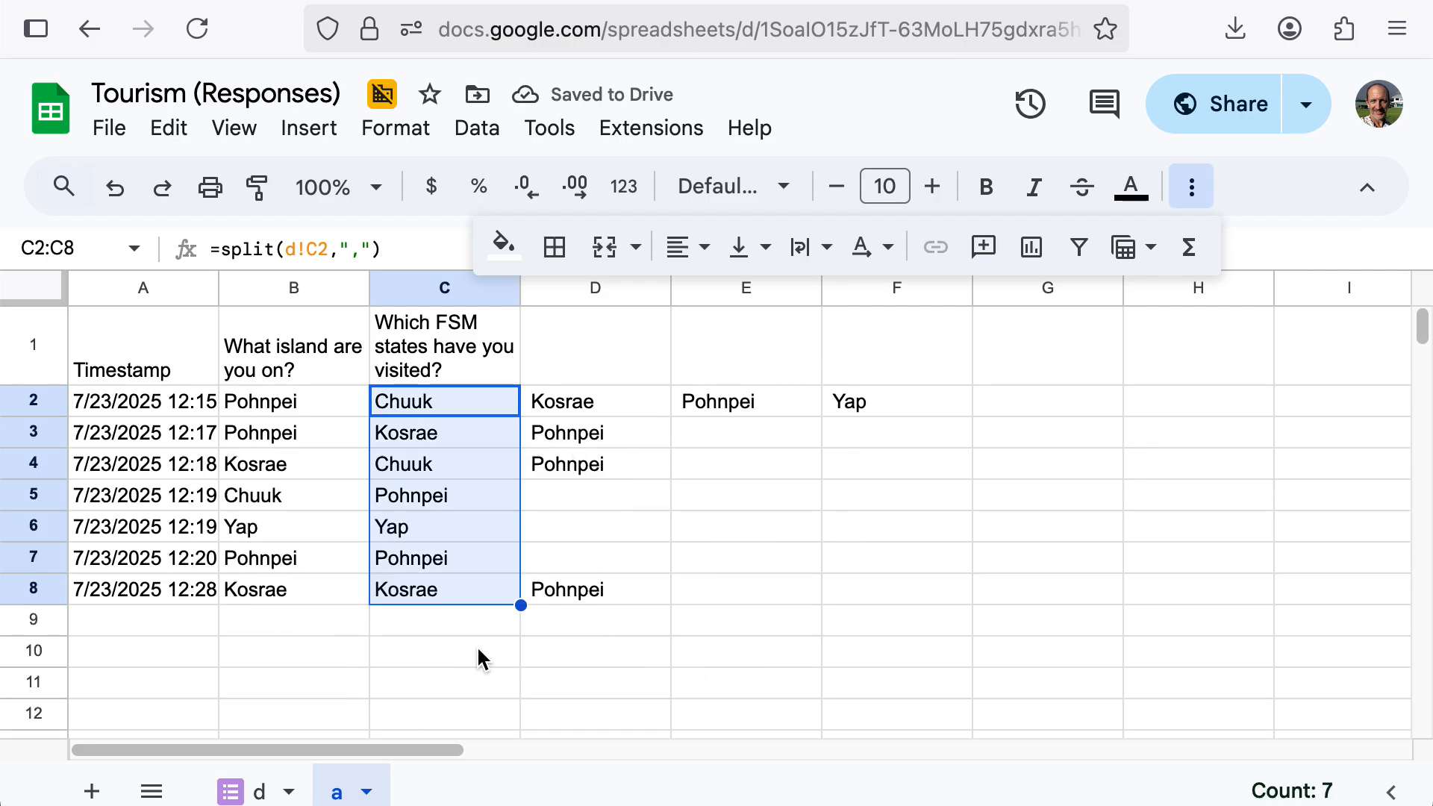
click(604, 429)
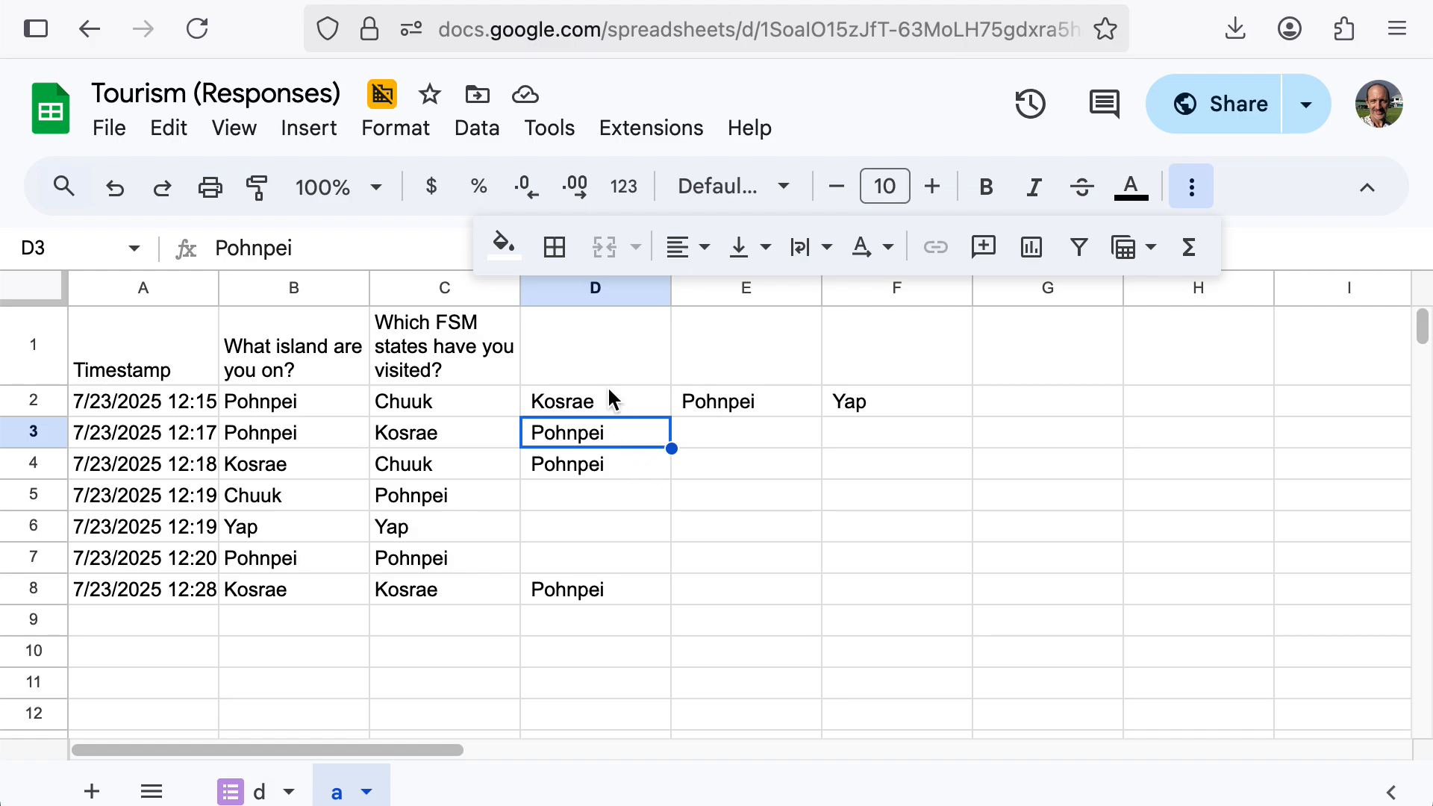
click(585, 409)
click(486, 430)
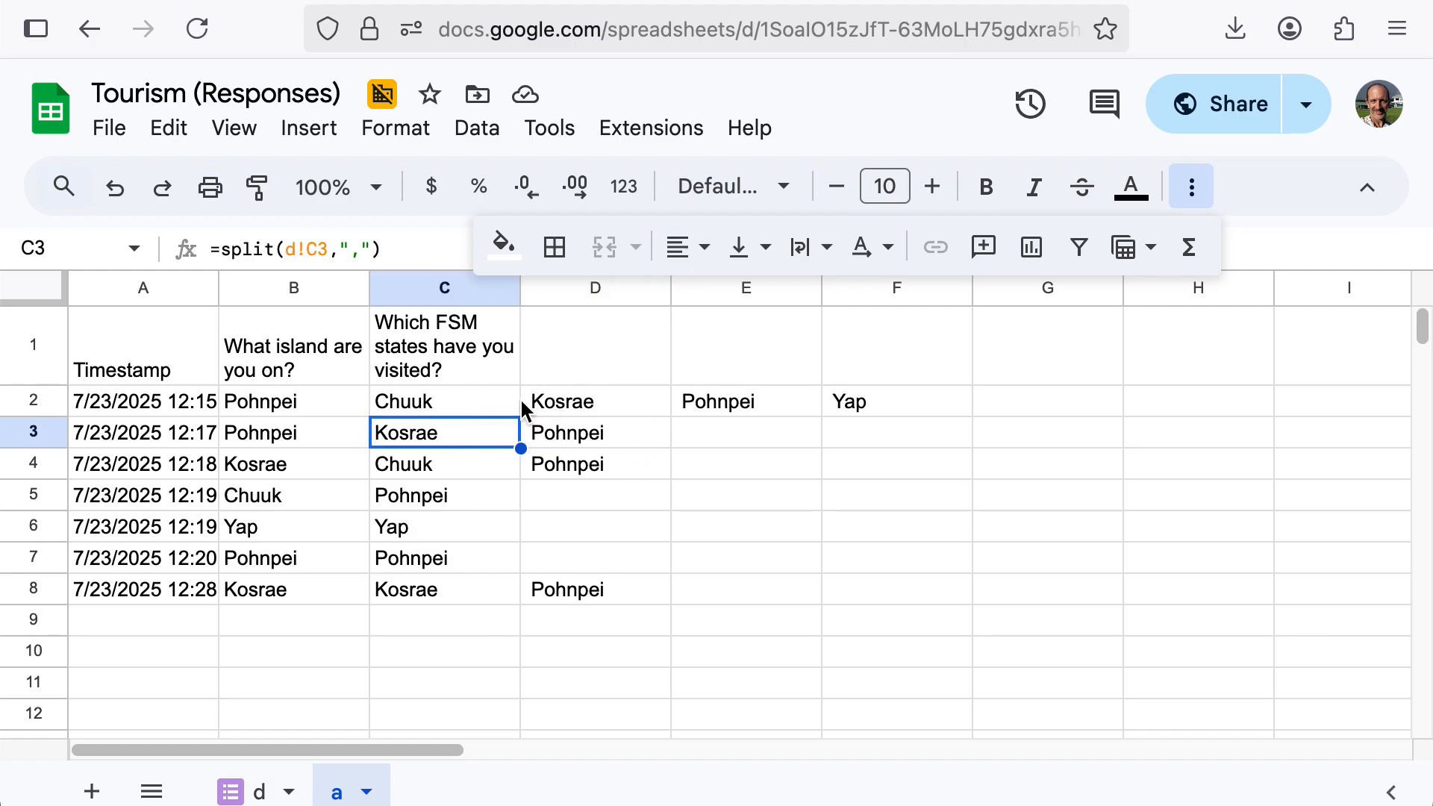
click(467, 364)
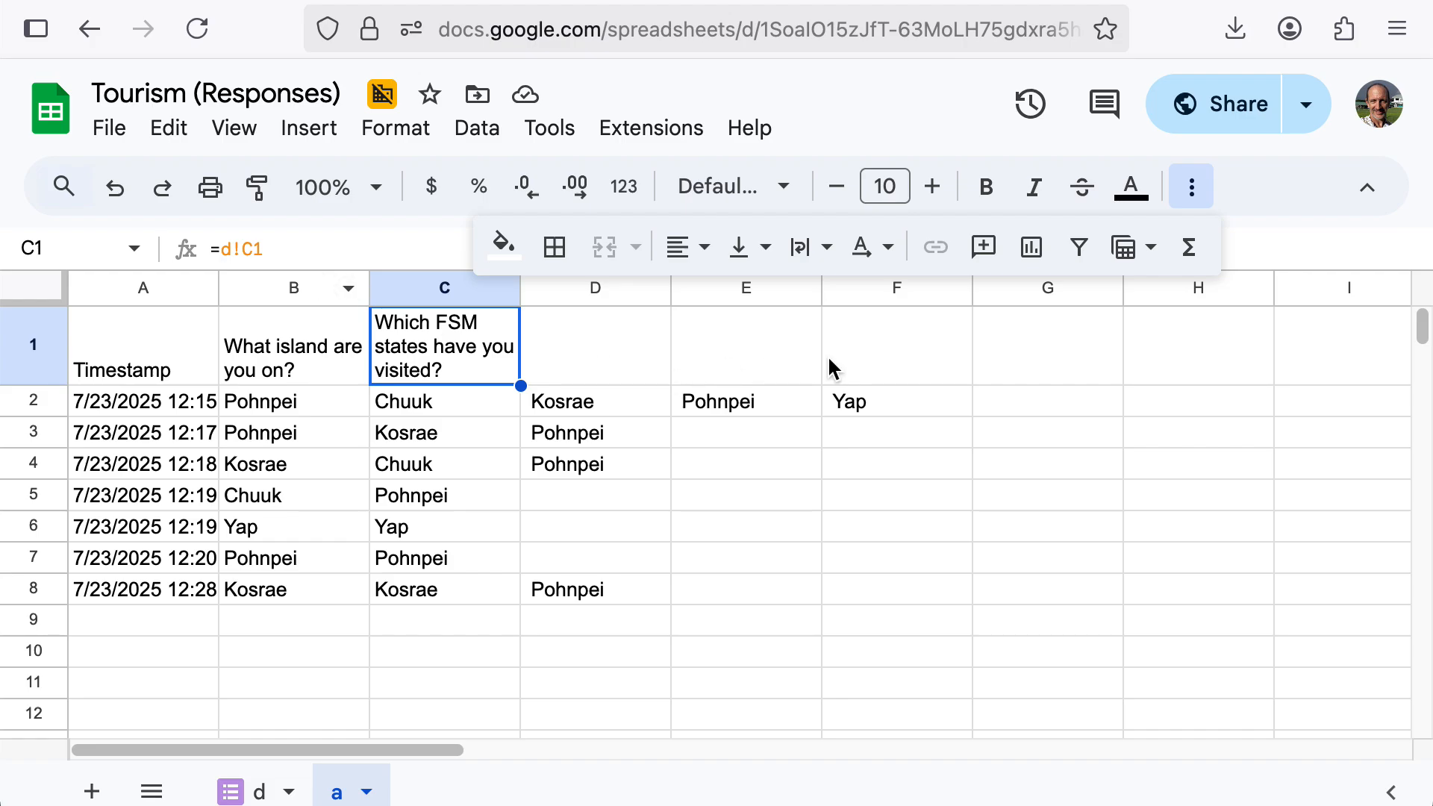
Enter the formula =d!d1 in G1, the first header cell beyond the split state columns.
click(995, 365)
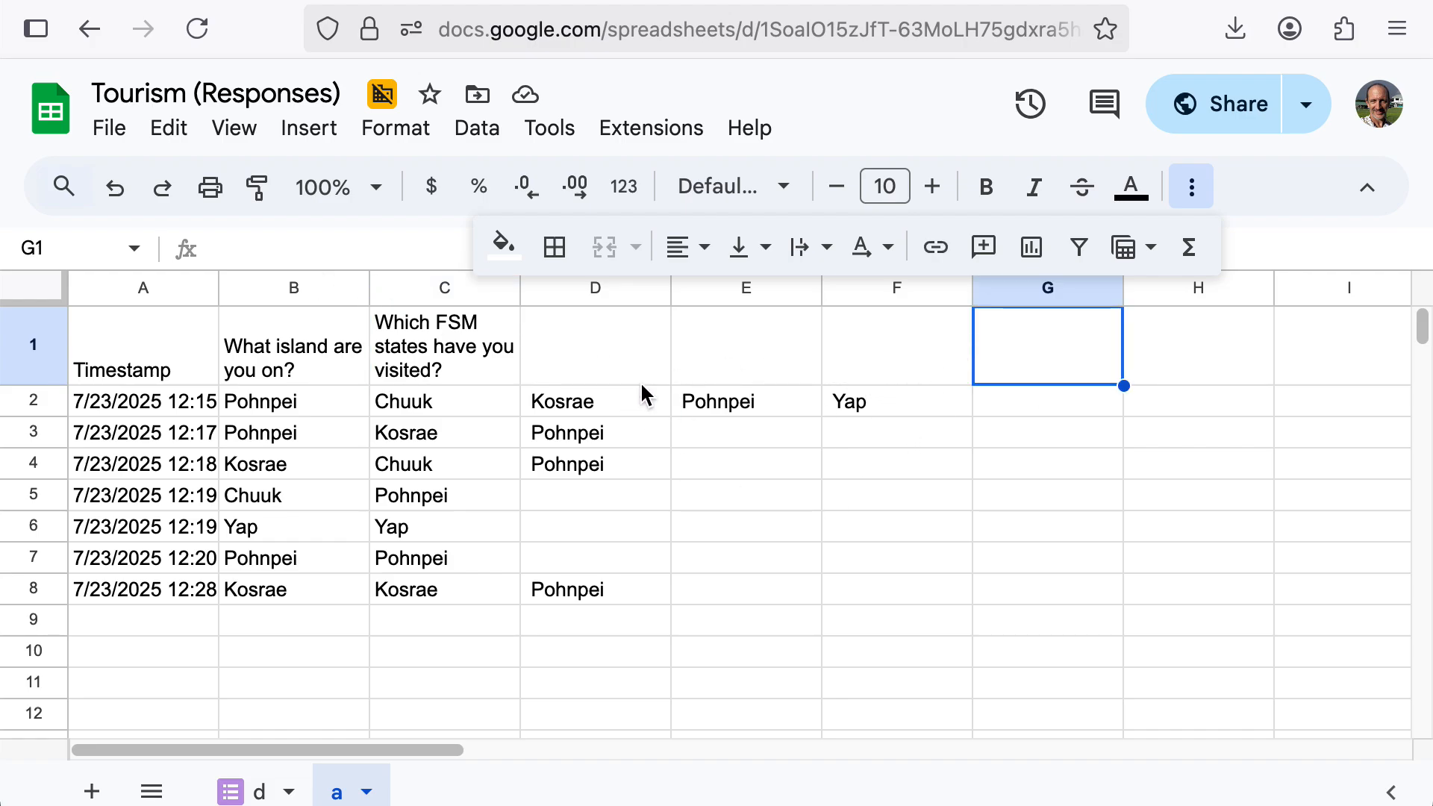
drag(642, 377, 922, 385)
click(1031, 356)
text(=d!d1)
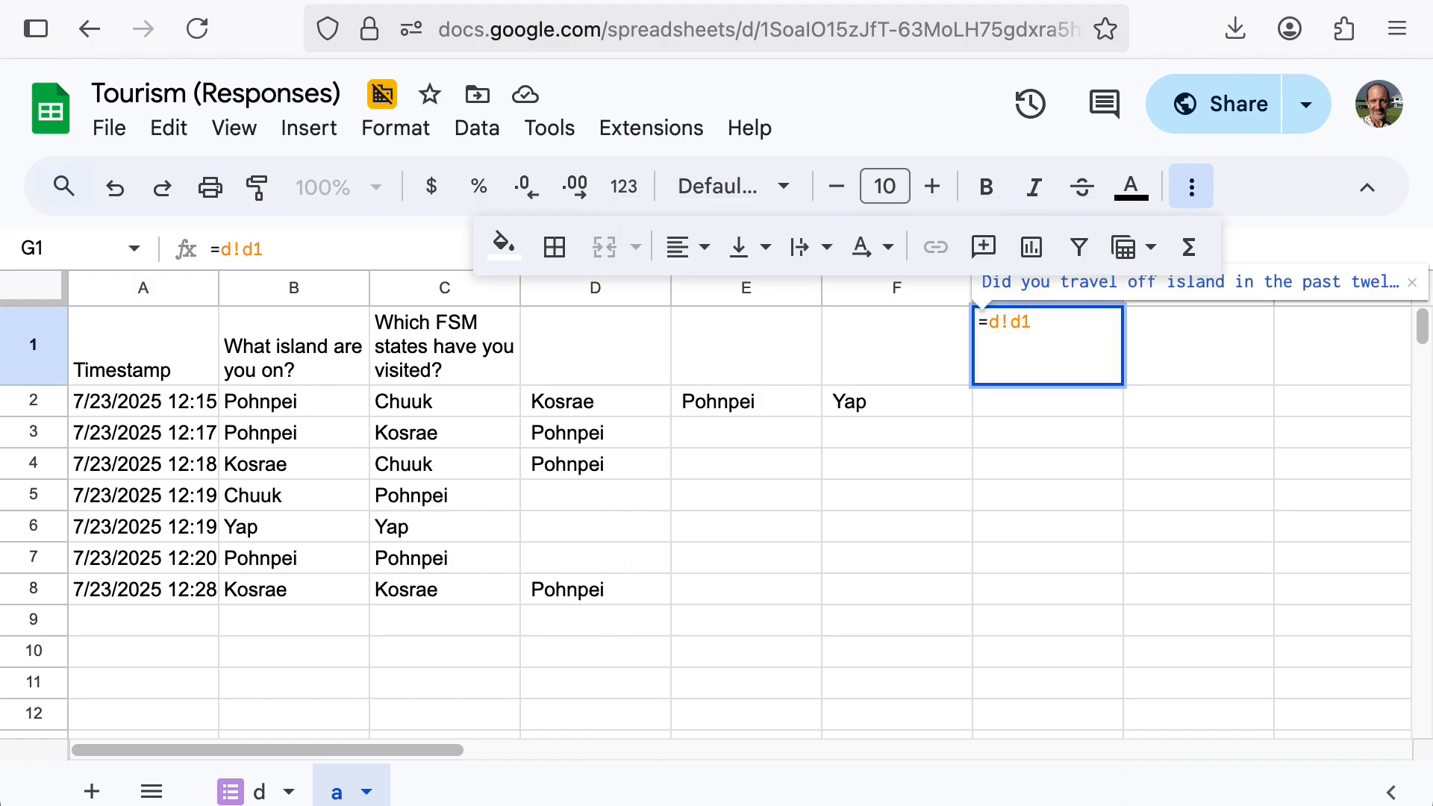
key(Return)
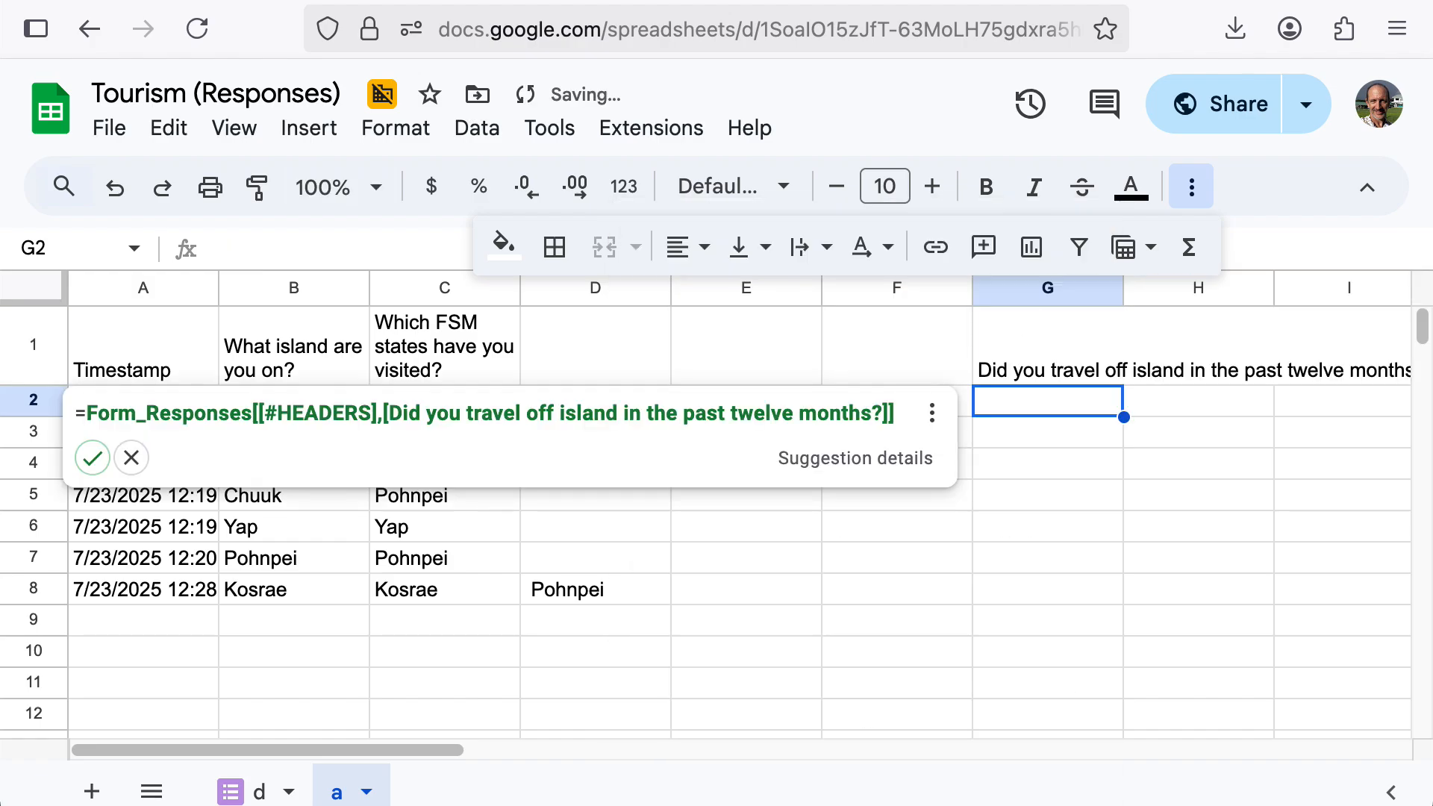
Fill the header formula from G1 across to column H and down through row 8, and check the off-island trip cells.
click(1080, 347)
drag(1123, 385, 1186, 597)
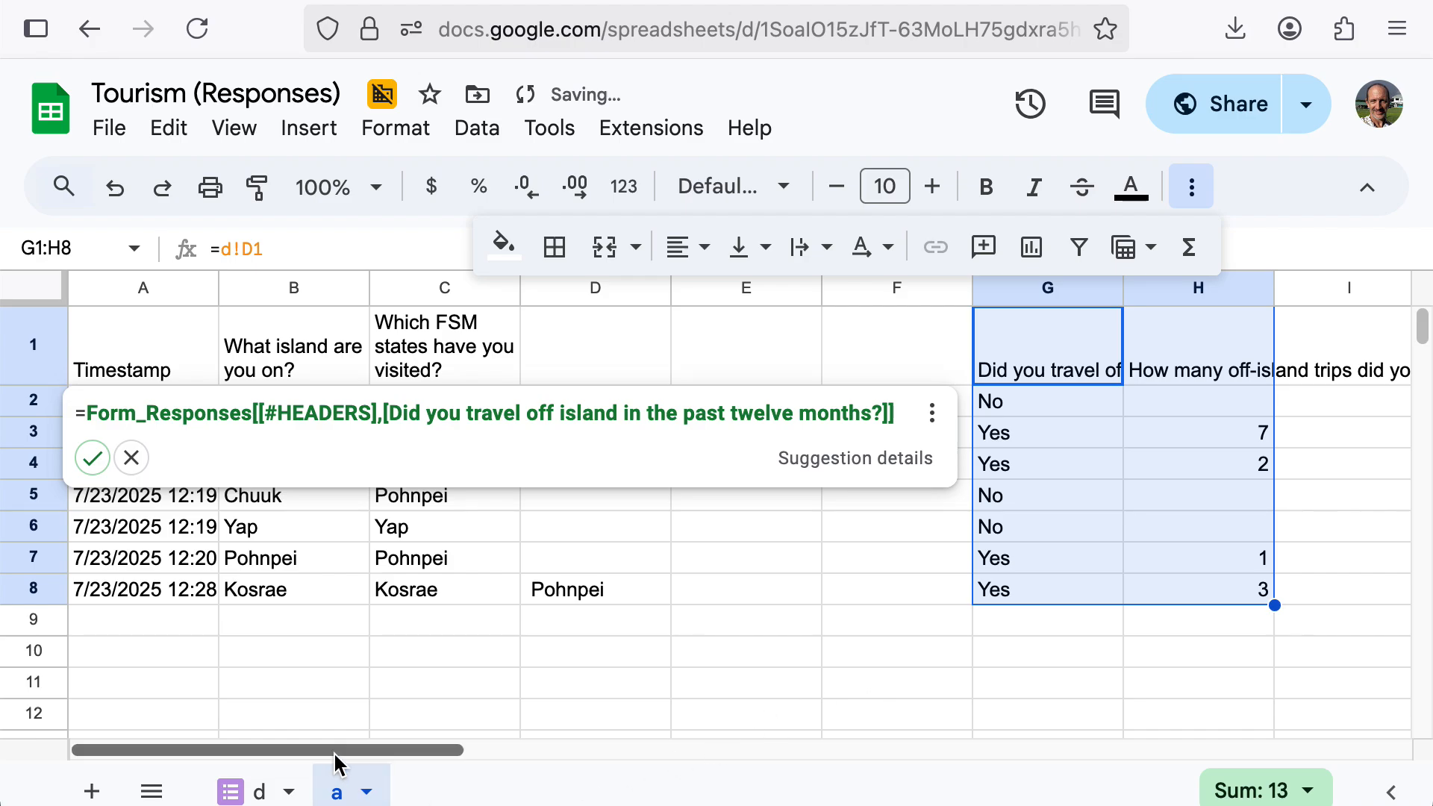
drag(334, 751, 609, 751)
click(485, 403)
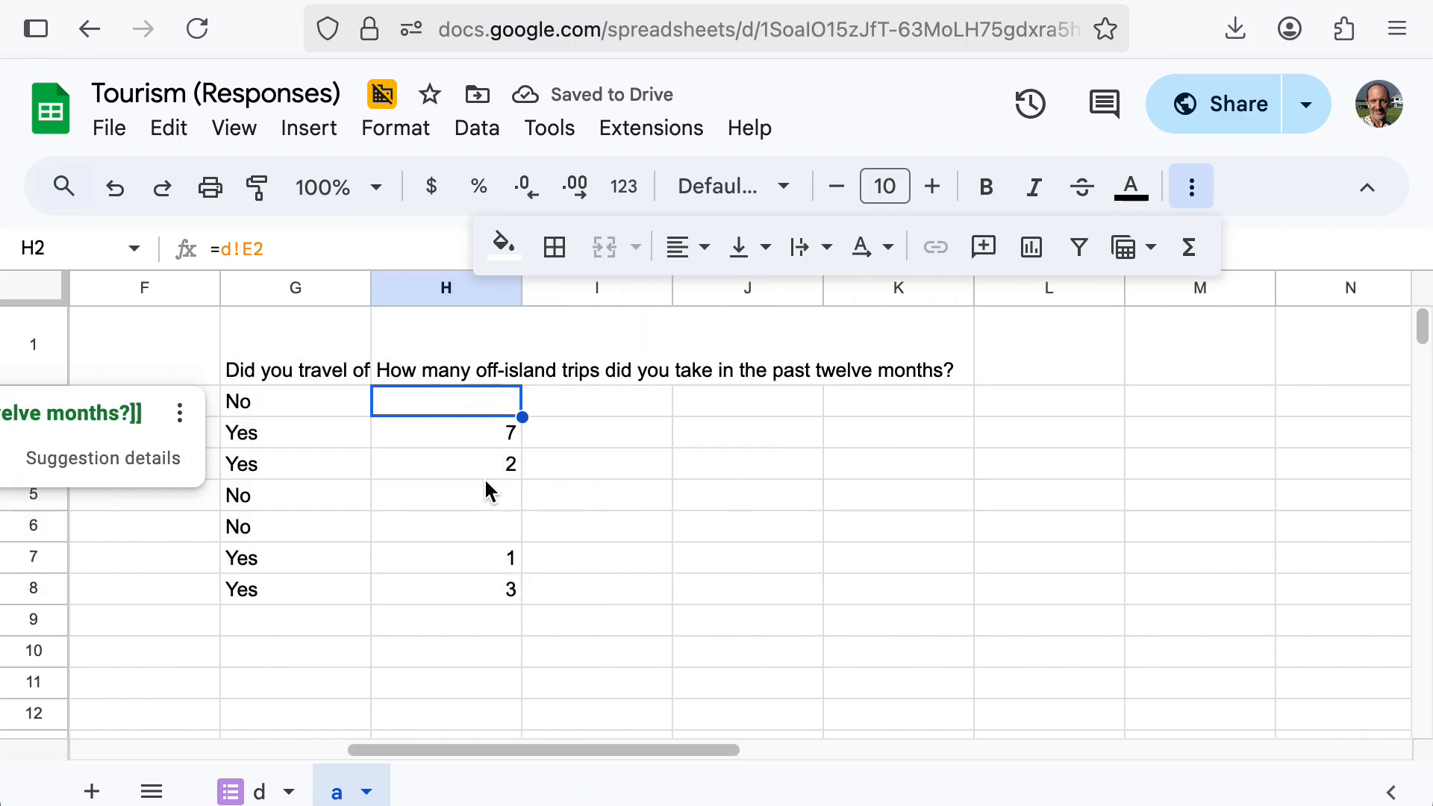
click(485, 487)
click(440, 550)
Extend the question header formula from H1 across row 1 through L1, leaving the rows below unfilled.
drag(327, 498, 440, 519)
drag(336, 401, 581, 380)
click(597, 359)
click(469, 370)
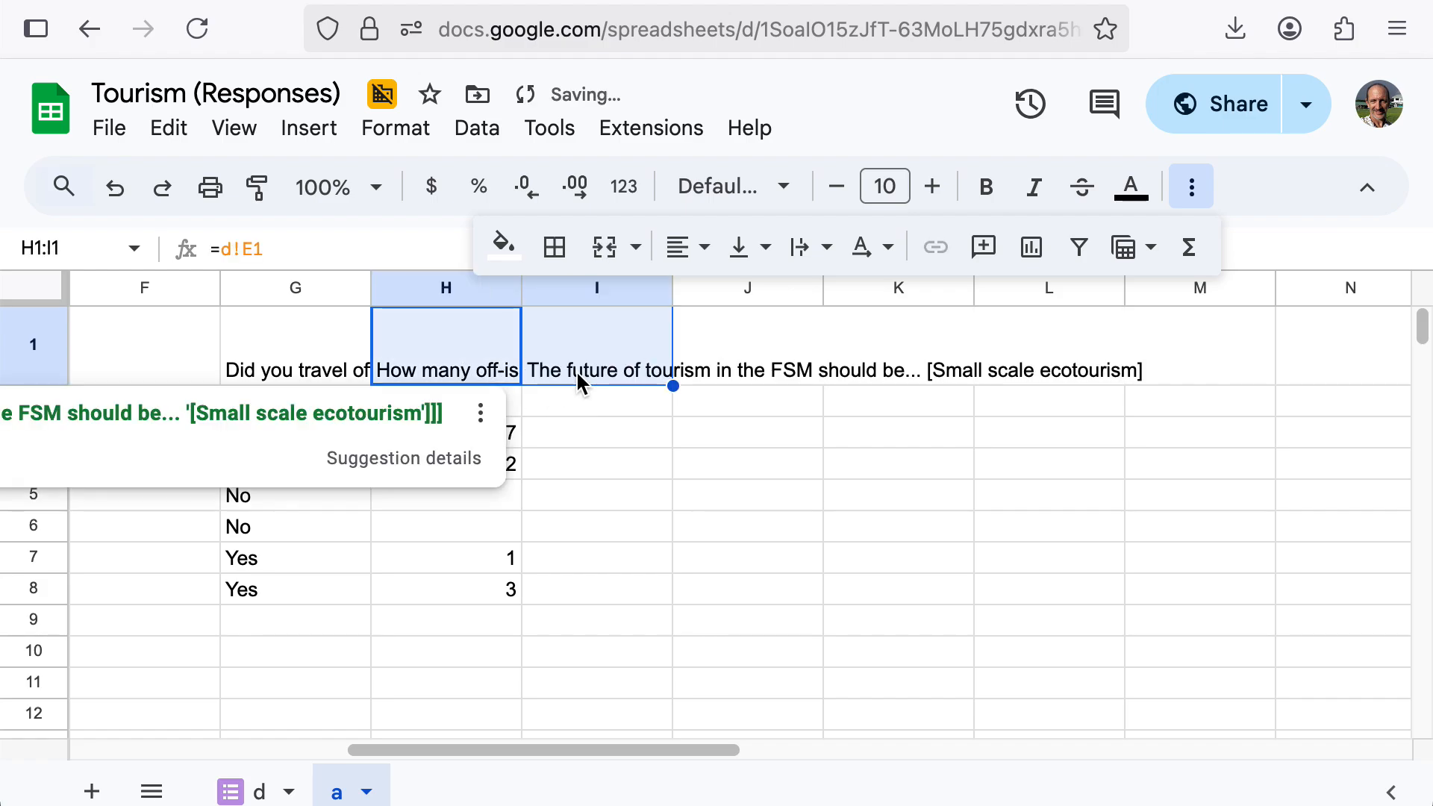
click(595, 367)
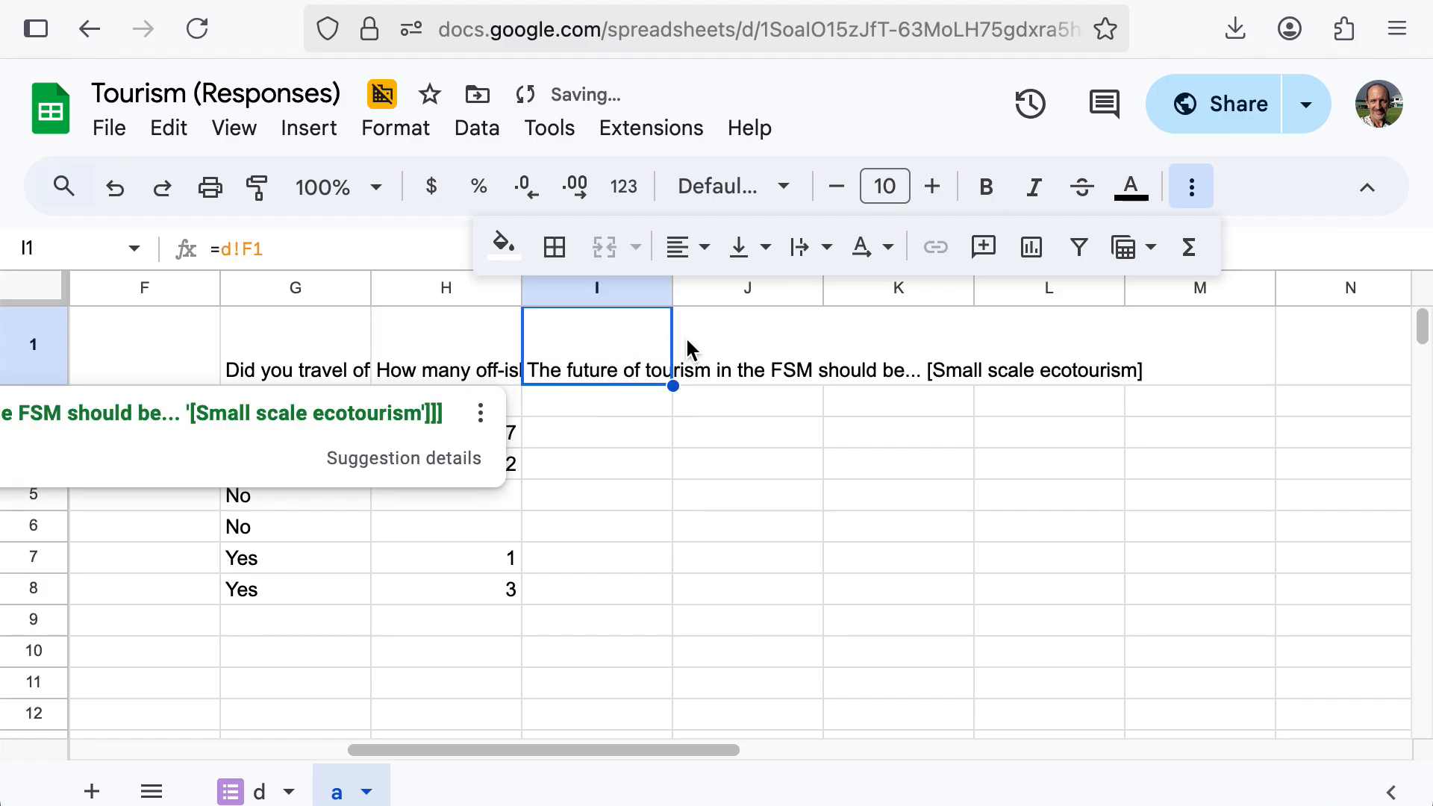
drag(673, 385, 1001, 378)
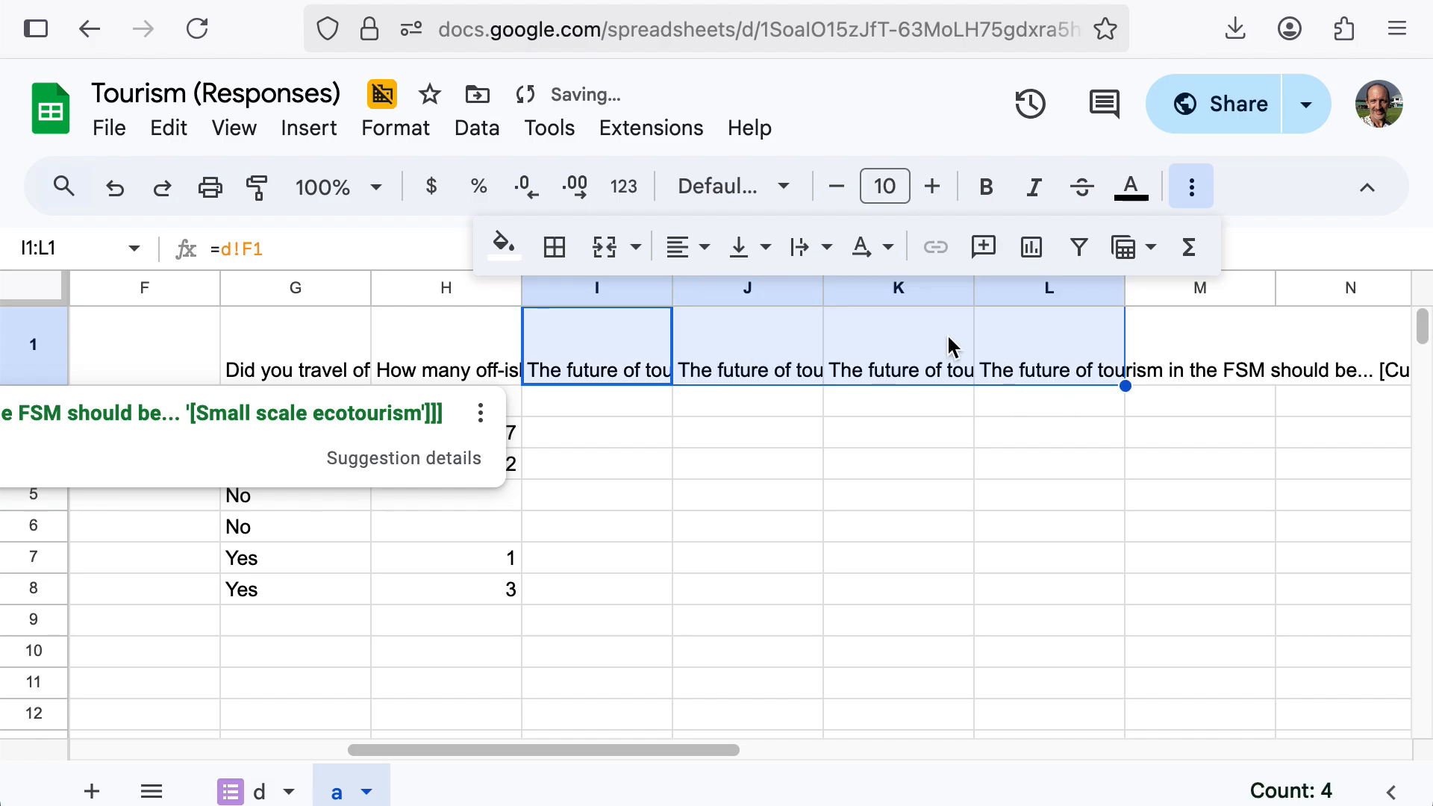
Wrap the text of the header cells G1 to L1 and check that the full questions are readable.
drag(295, 358, 977, 351)
click(825, 248)
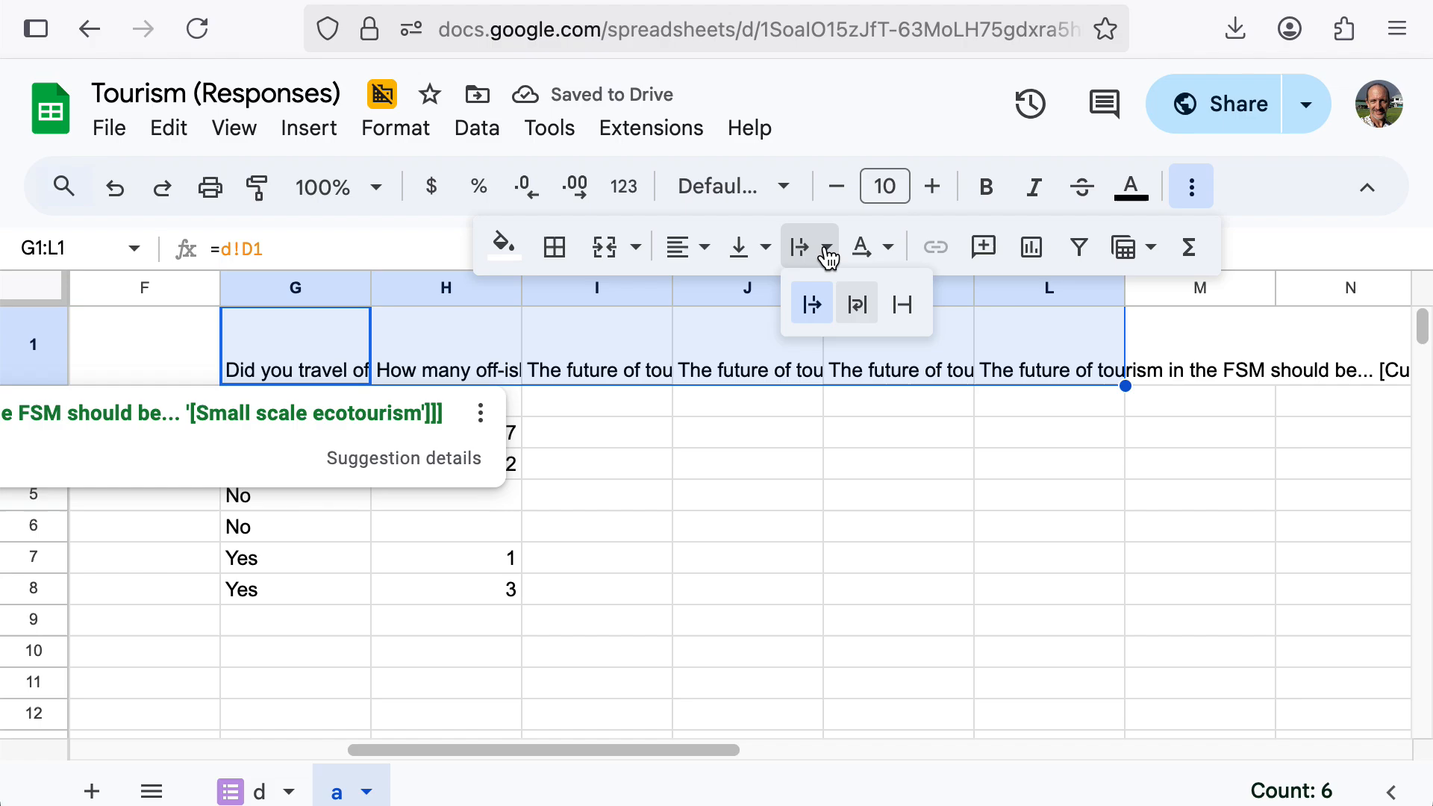
click(859, 306)
click(861, 578)
scroll(862, 620, down, 3)
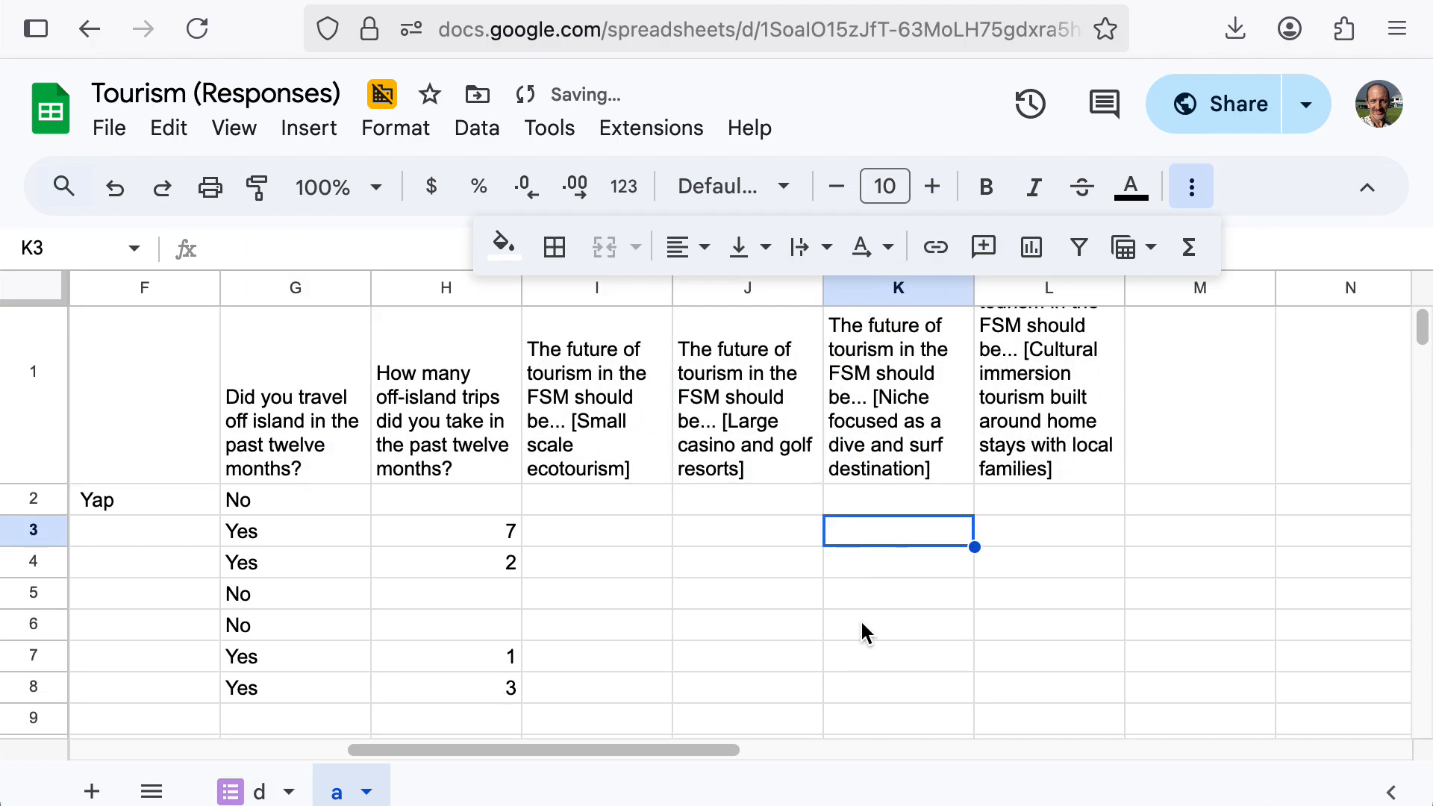
scroll(964, 485, up, 3)
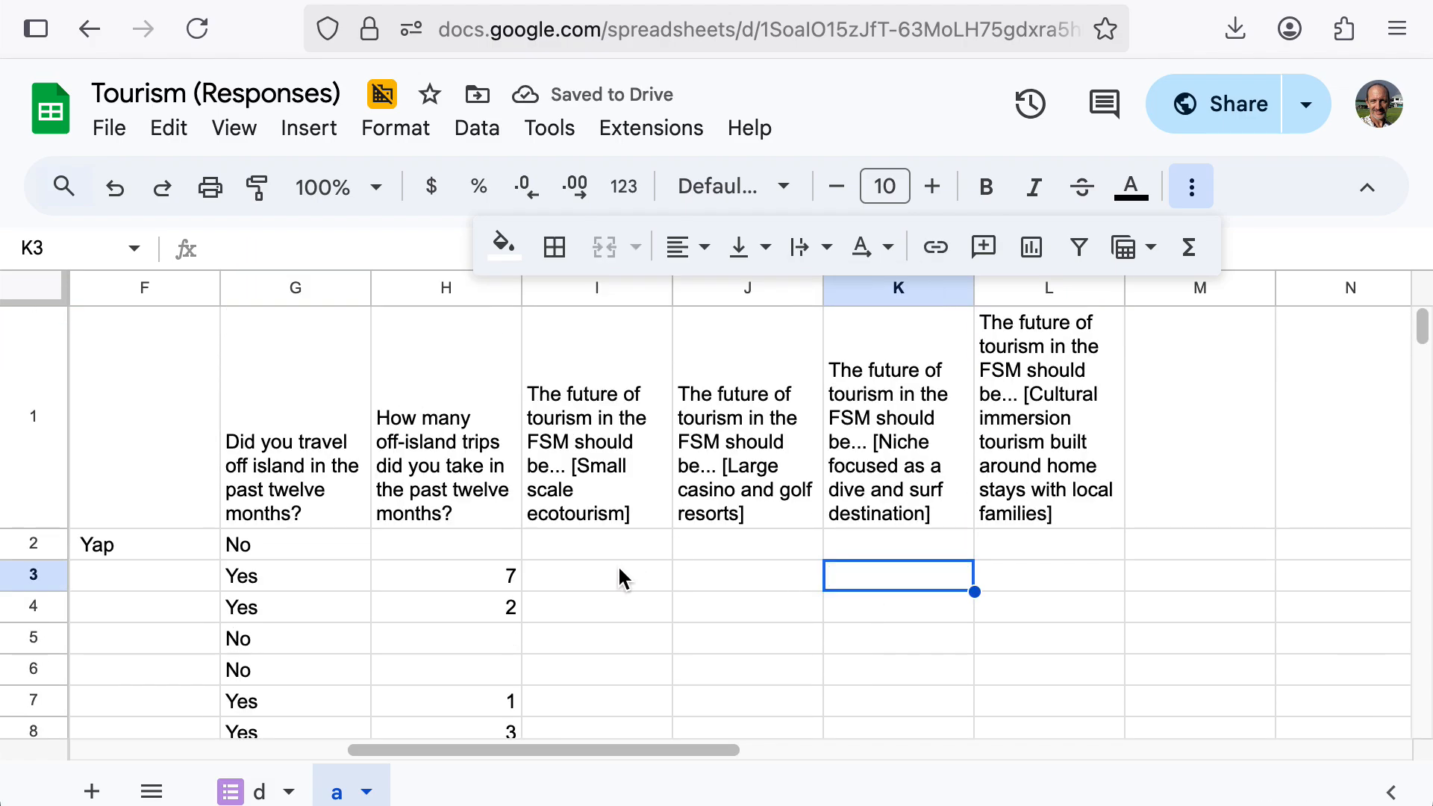
click(607, 556)
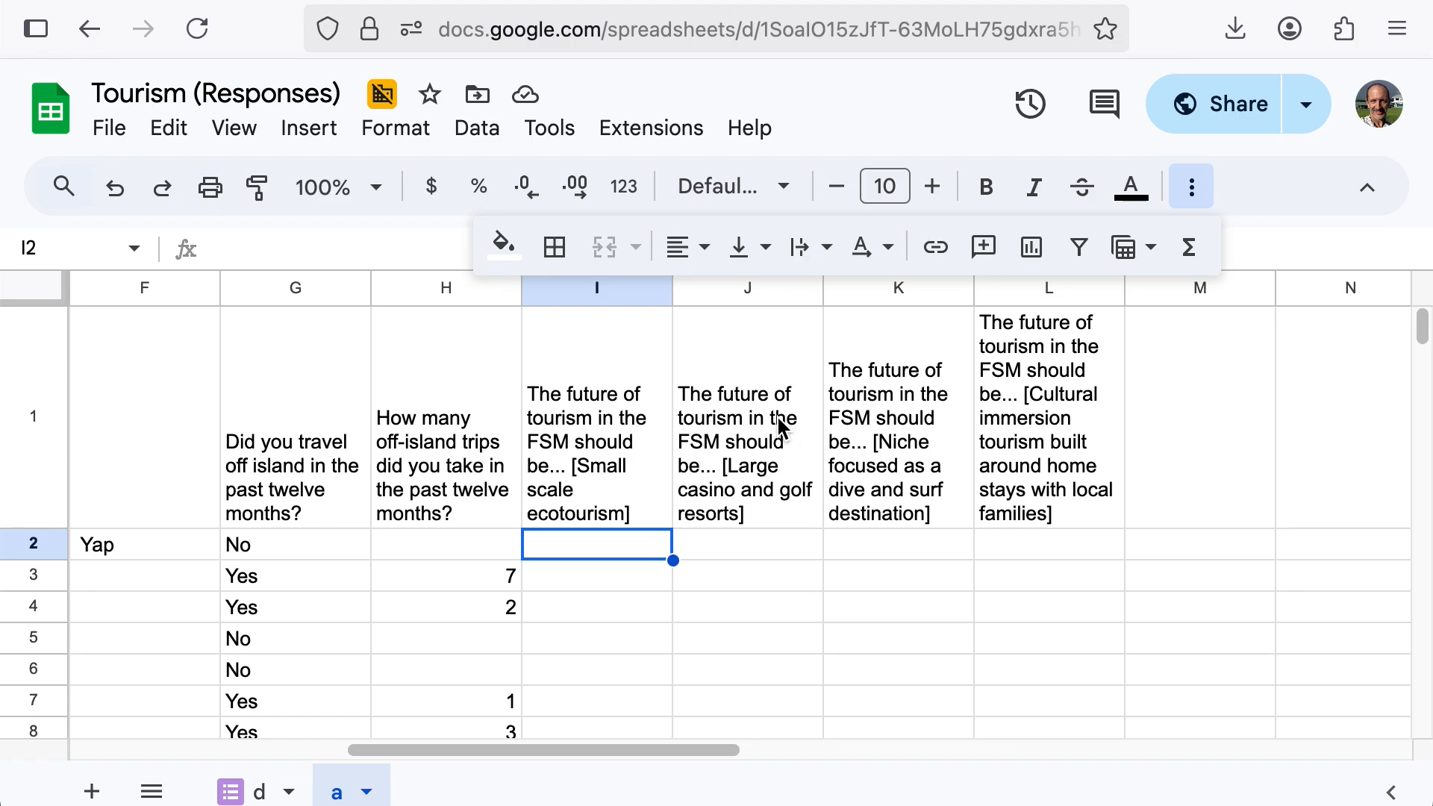
text(=)
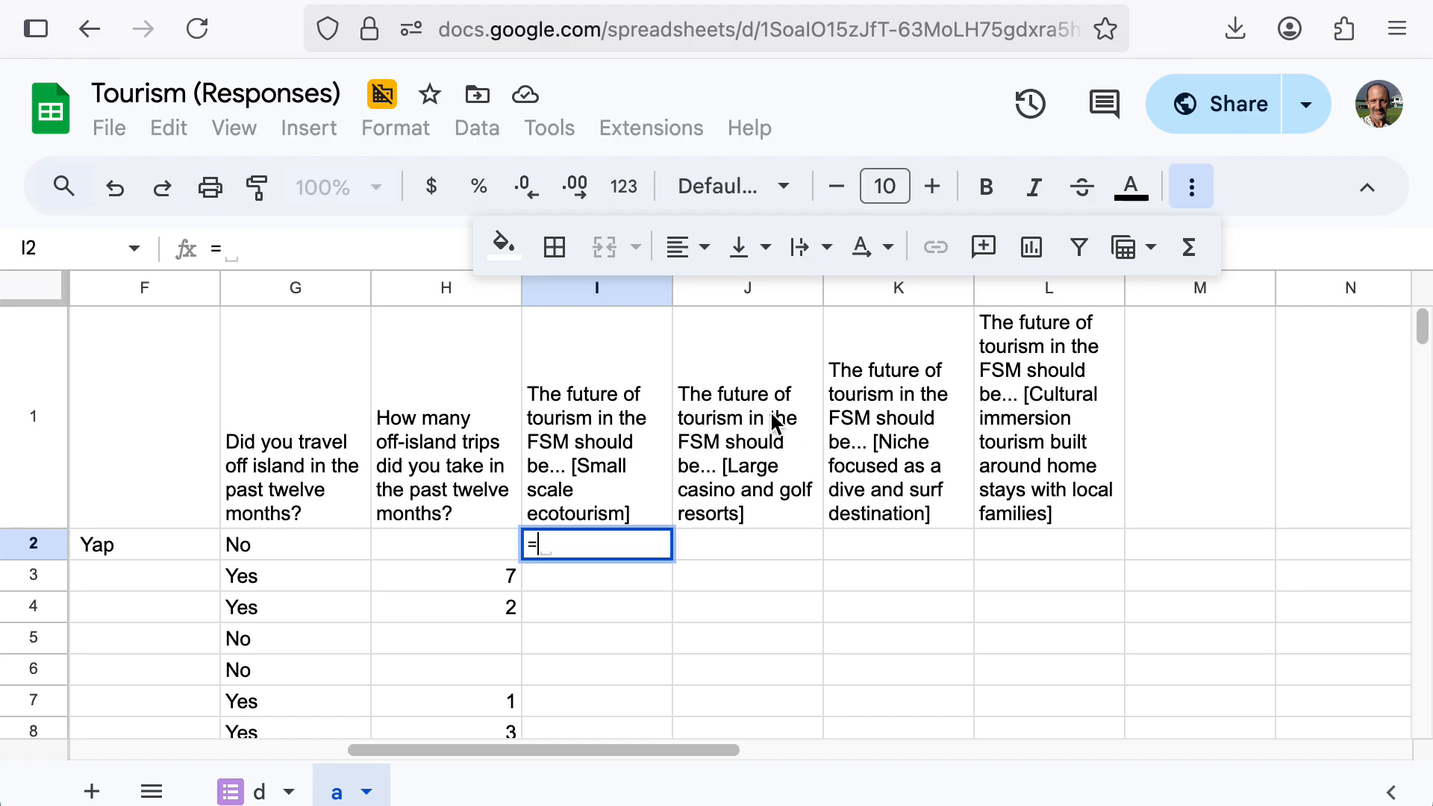
key(Escape)
click(690, 473)
Fill the header reference formula from I1 down through I8 to bring in the ecotourism answers.
click(639, 480)
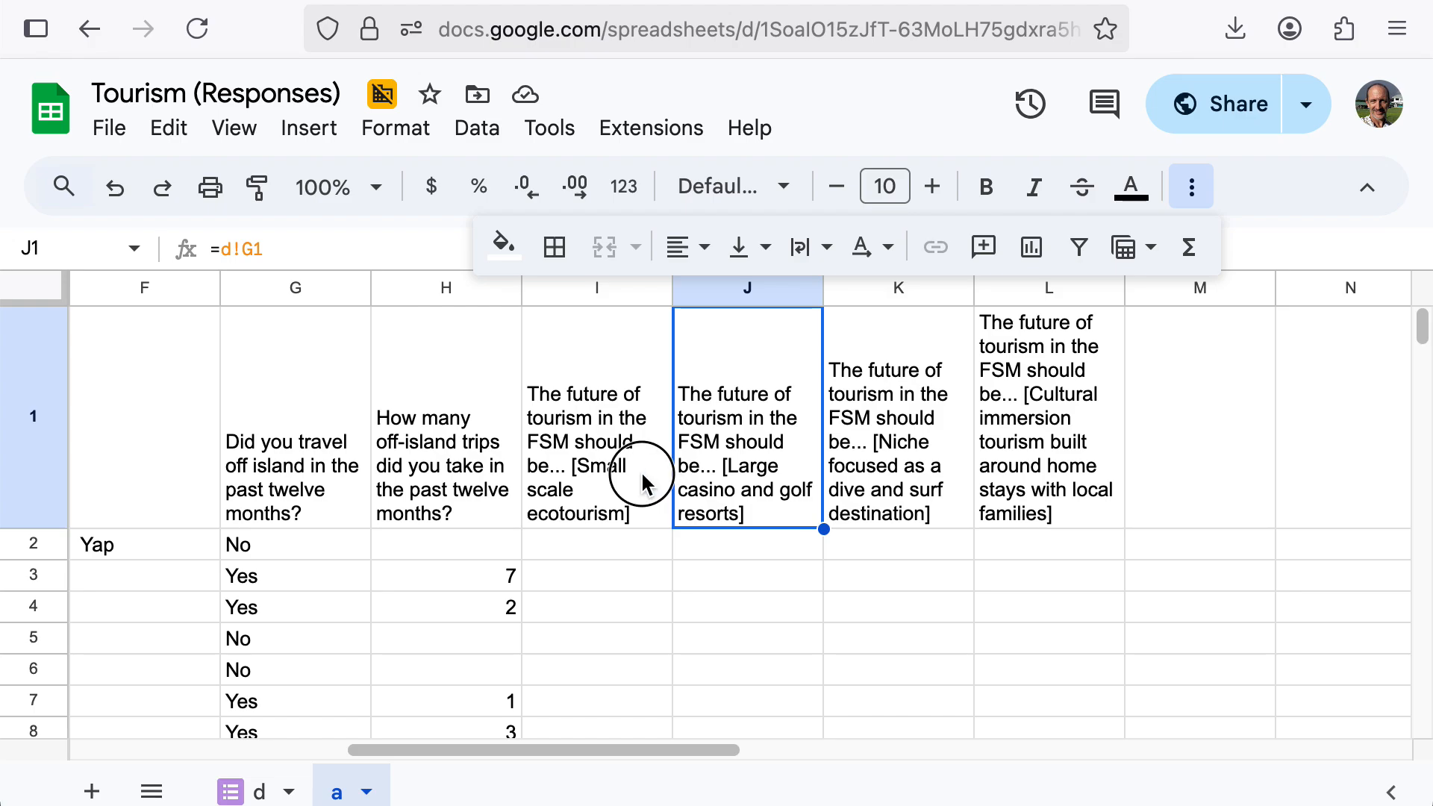
drag(667, 527, 663, 600)
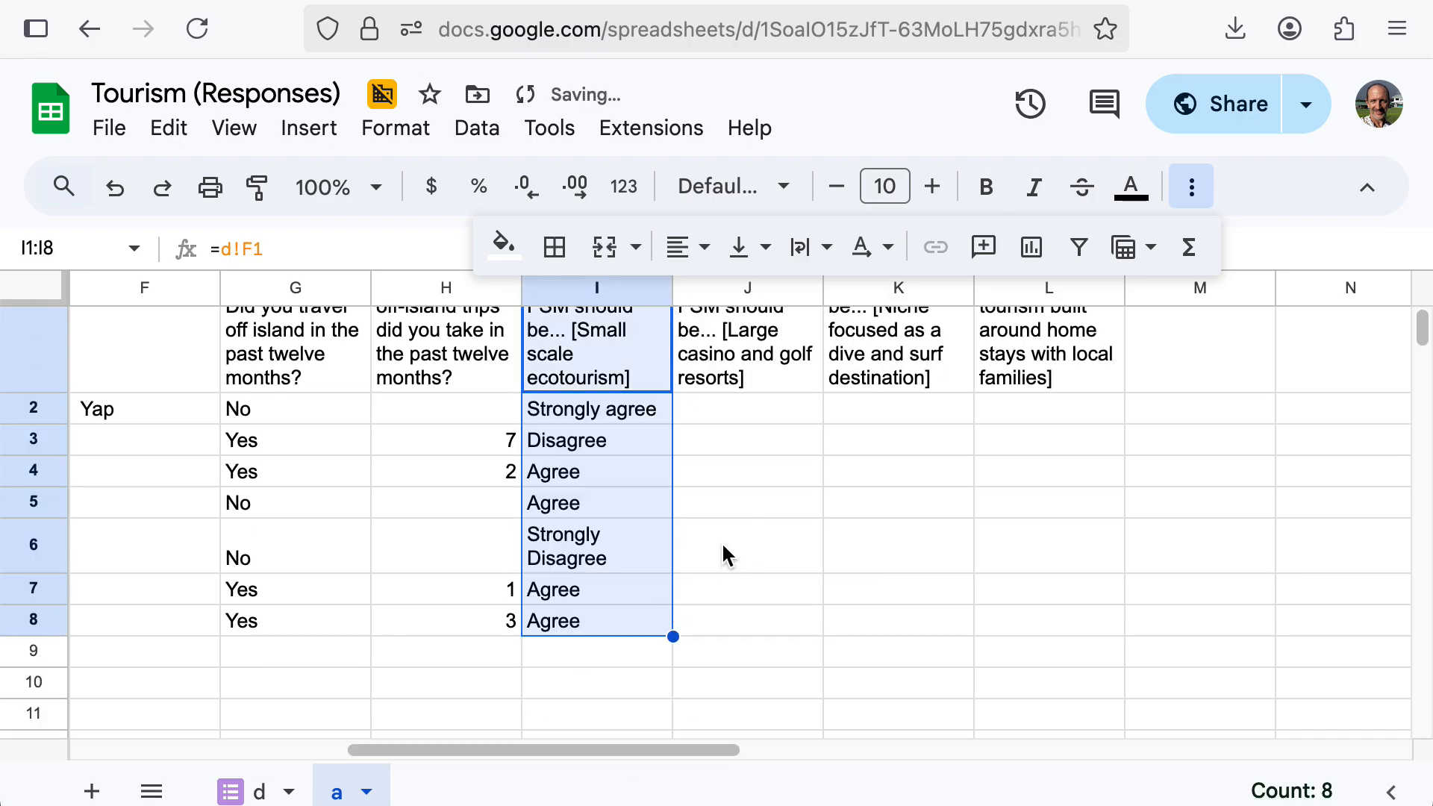
click(687, 471)
Replace the formula in I2 with =ifs(d!F2="Strongly Agree",4,d!F2="Agree",3,d!F2="Disagree",2,d!F2="Strongly disagree",1).
click(639, 415)
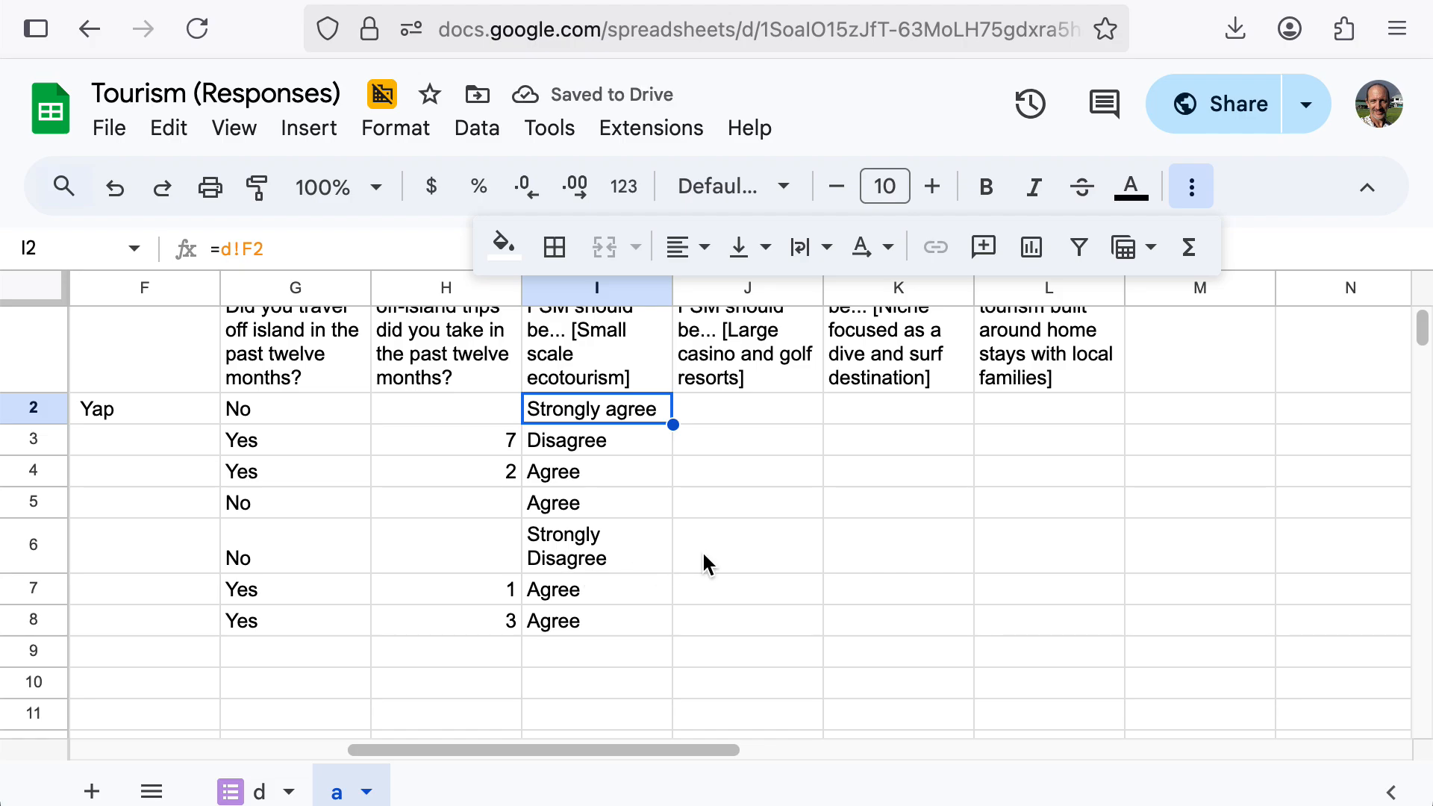
scroll(830, 530, up, 1)
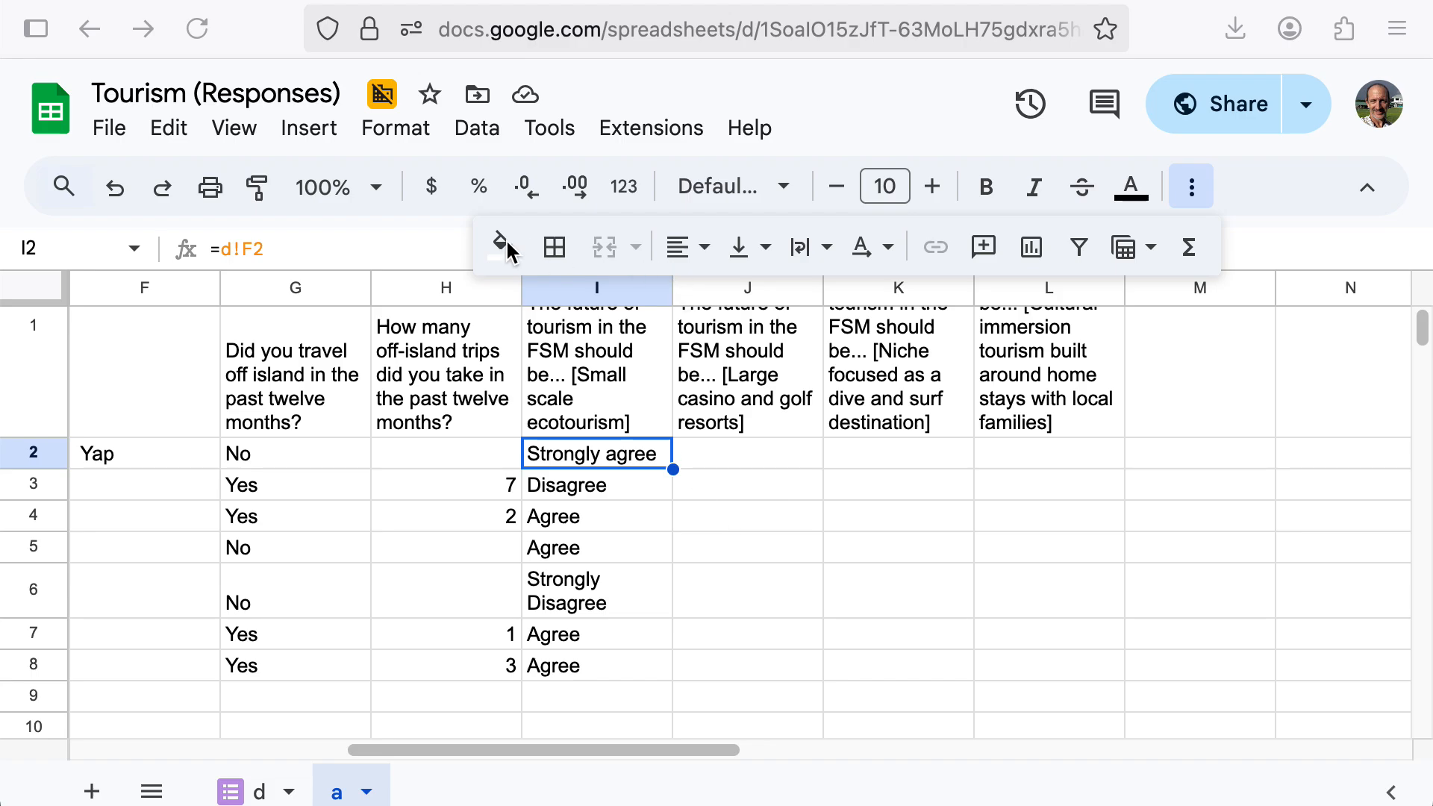
click(1192, 191)
drag(426, 249, 159, 243)
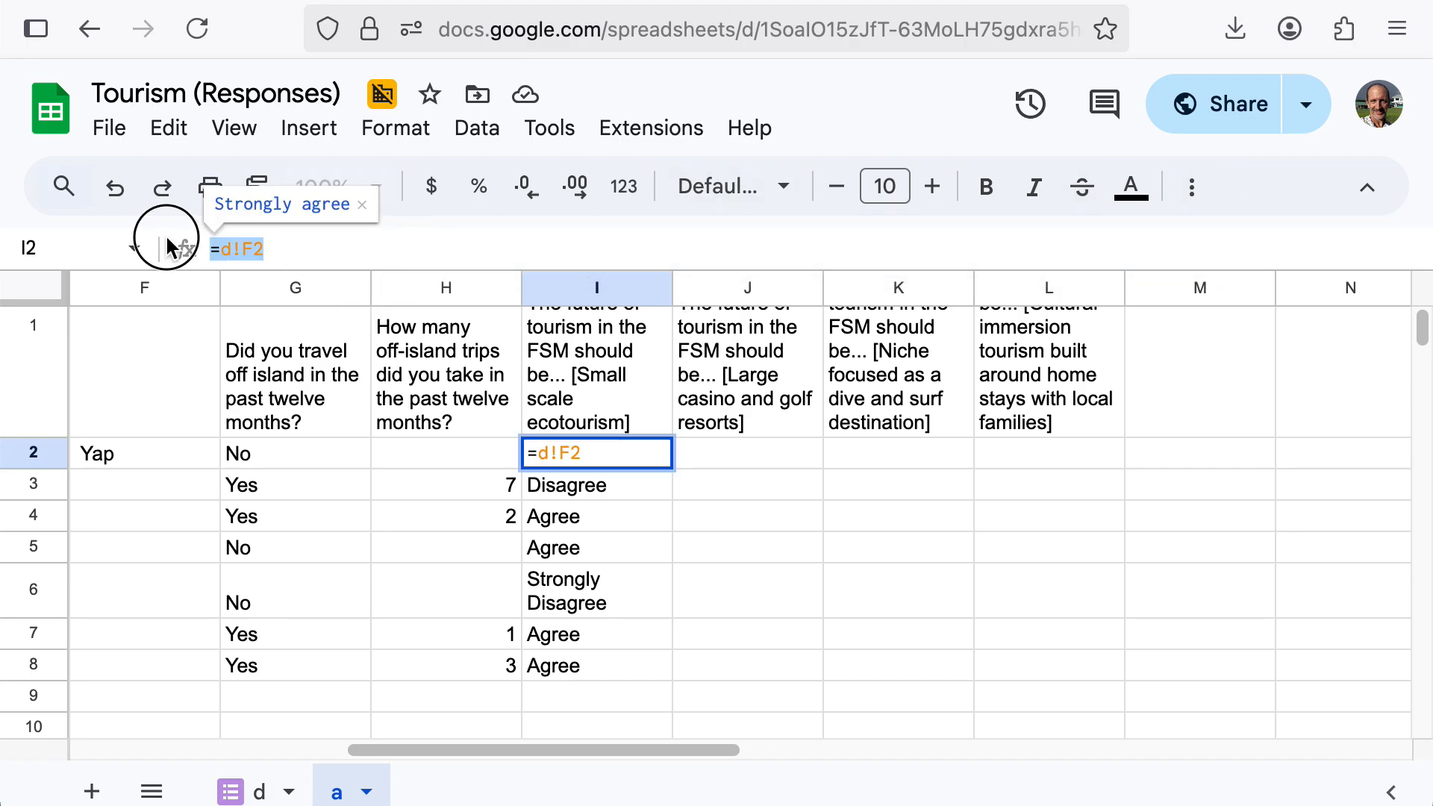
text(=ifs(d!F2="Strongly Agree",4,d!F2="Agree",3,d!F2="Disagree",2,d!F2="Strongly disagree",1))
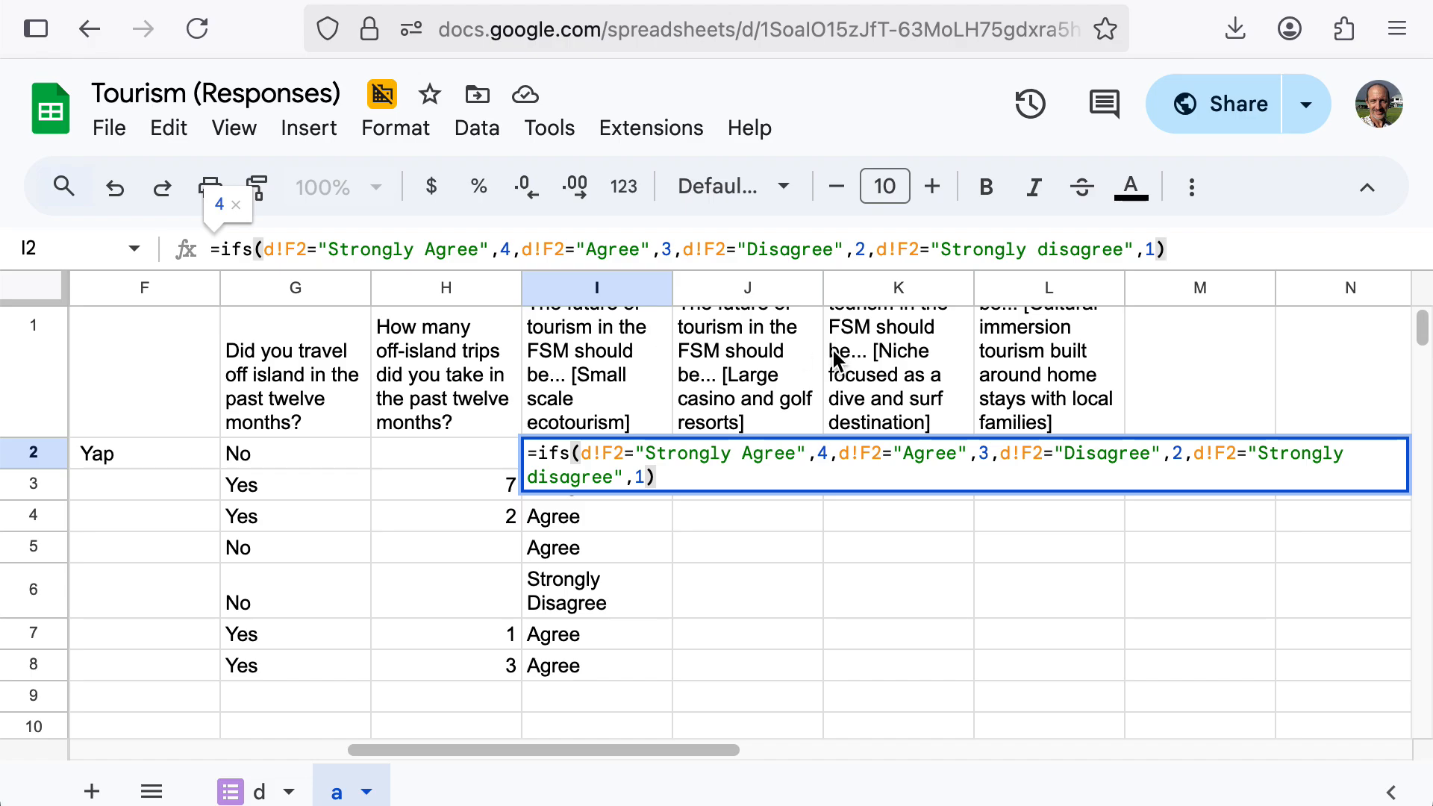
key(Return)
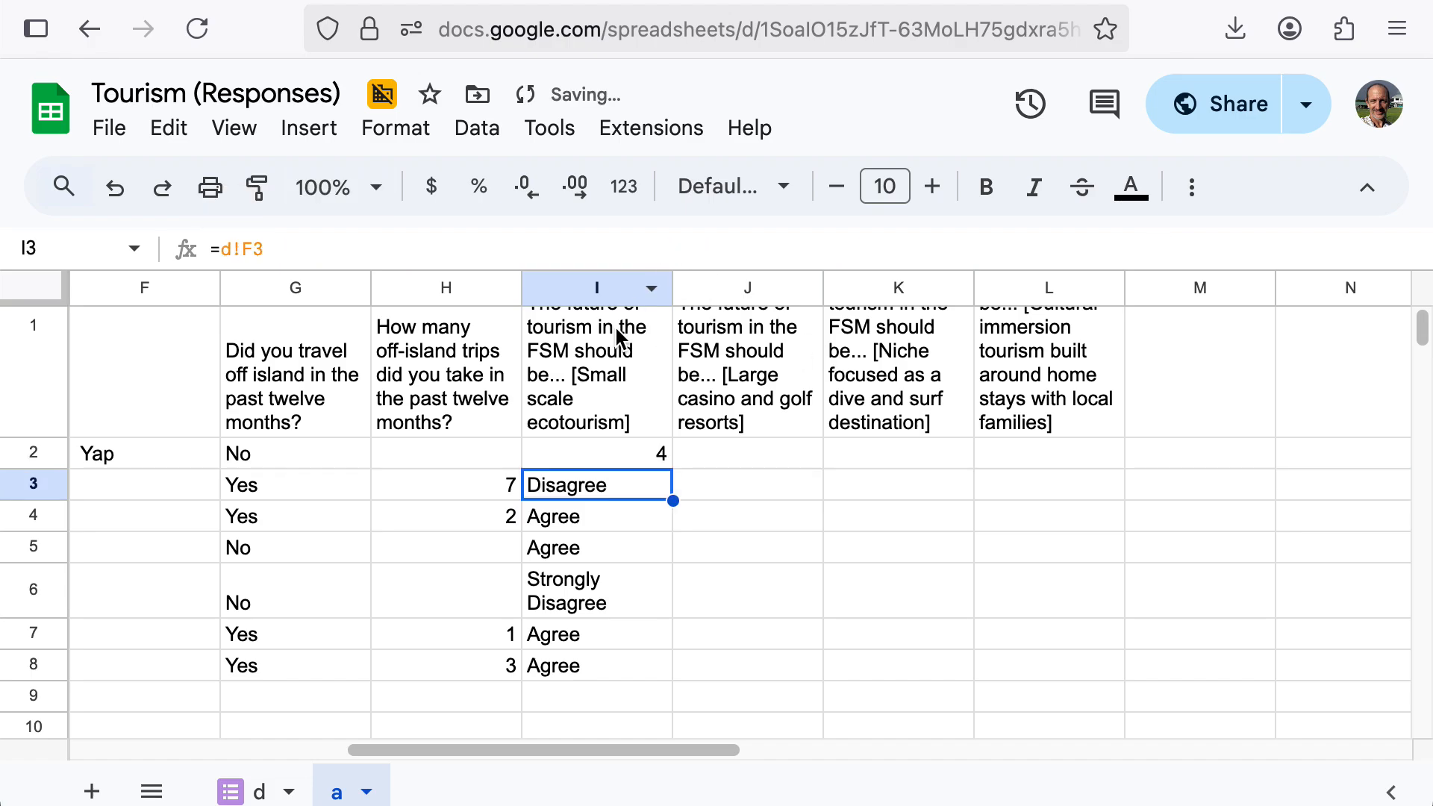
Fill the ifs formula from I2 down through row 8 and across to column L.
click(653, 456)
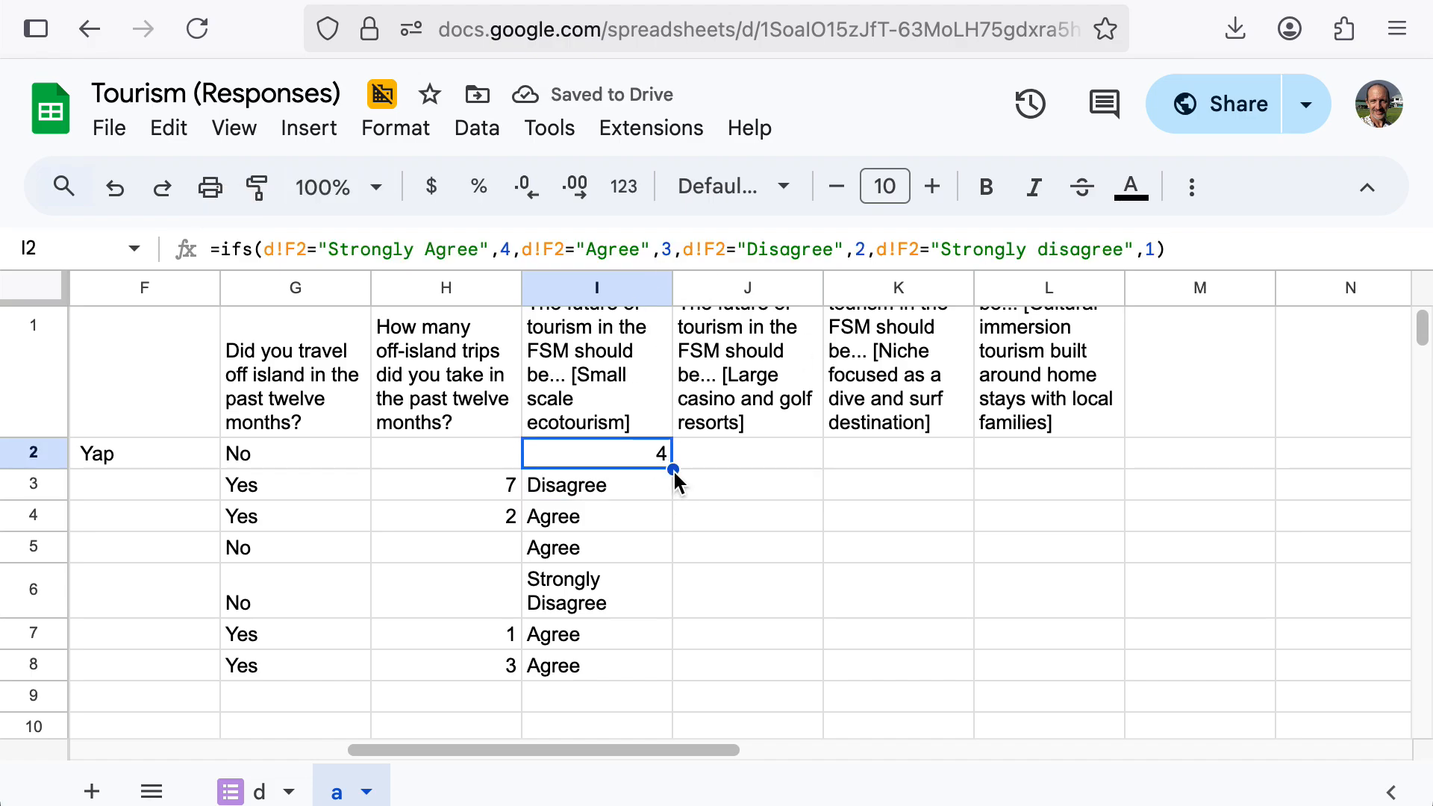
drag(672, 469, 672, 675)
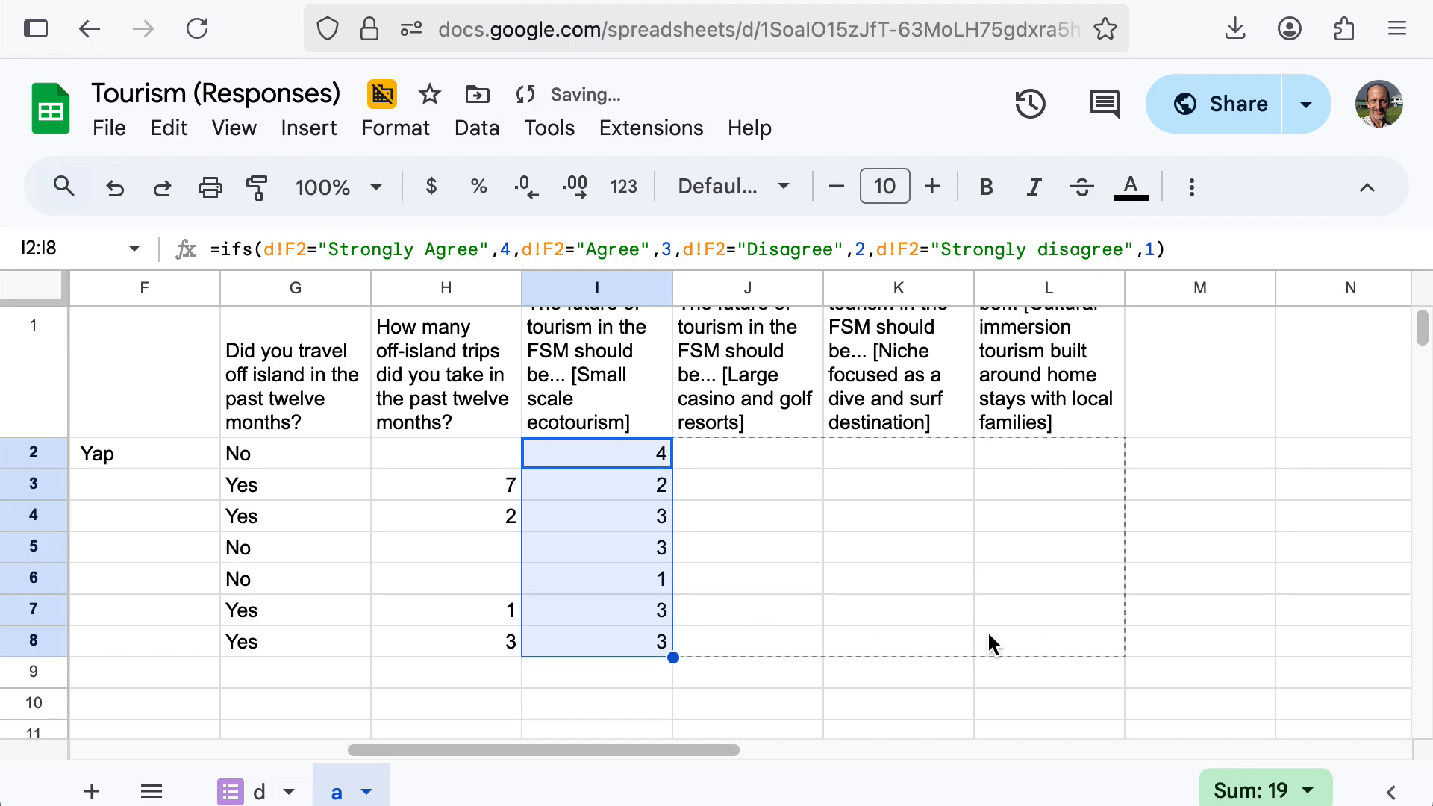
drag(988, 635, 988, 635)
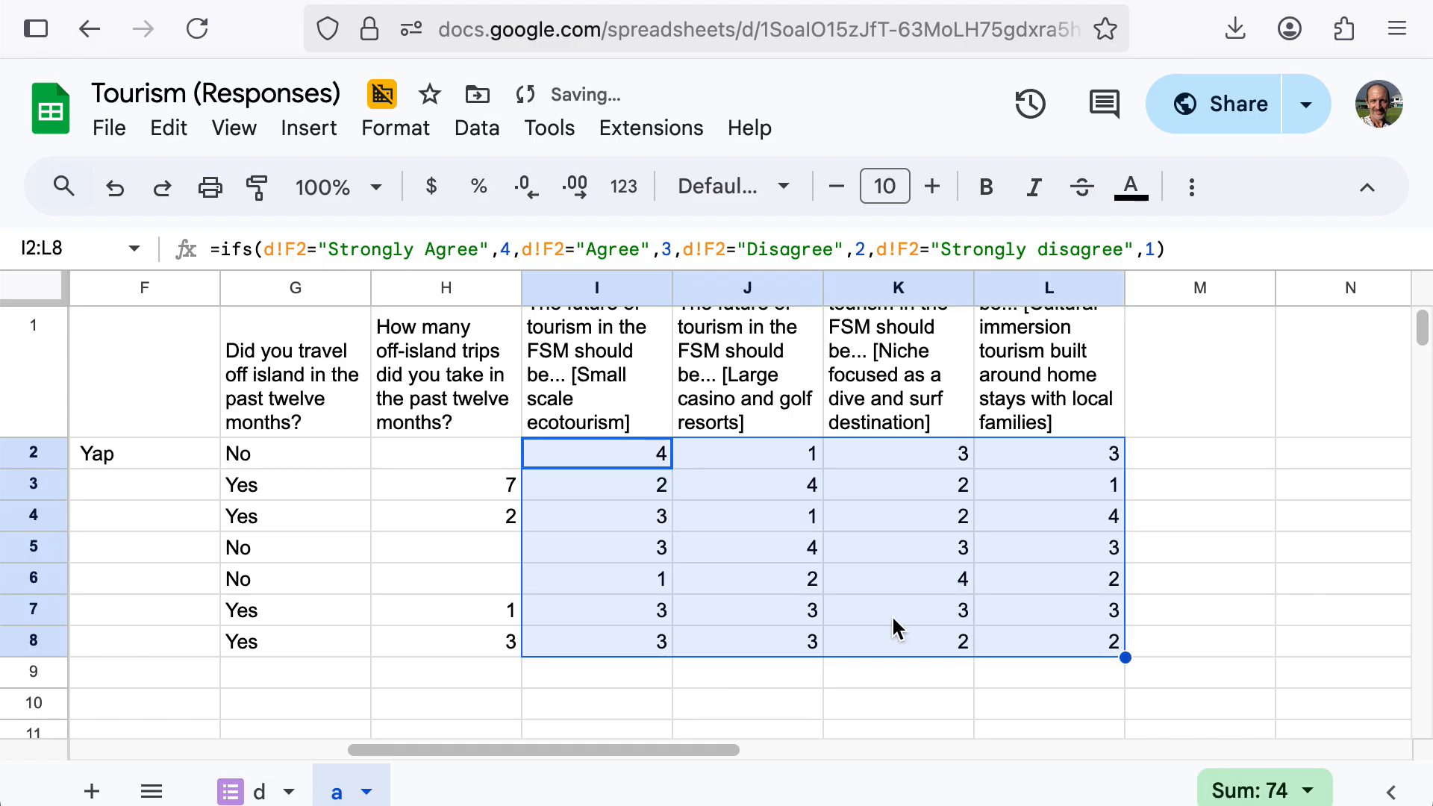
Add a new sheet to the spreadsheet and rename it b.
click(87, 790)
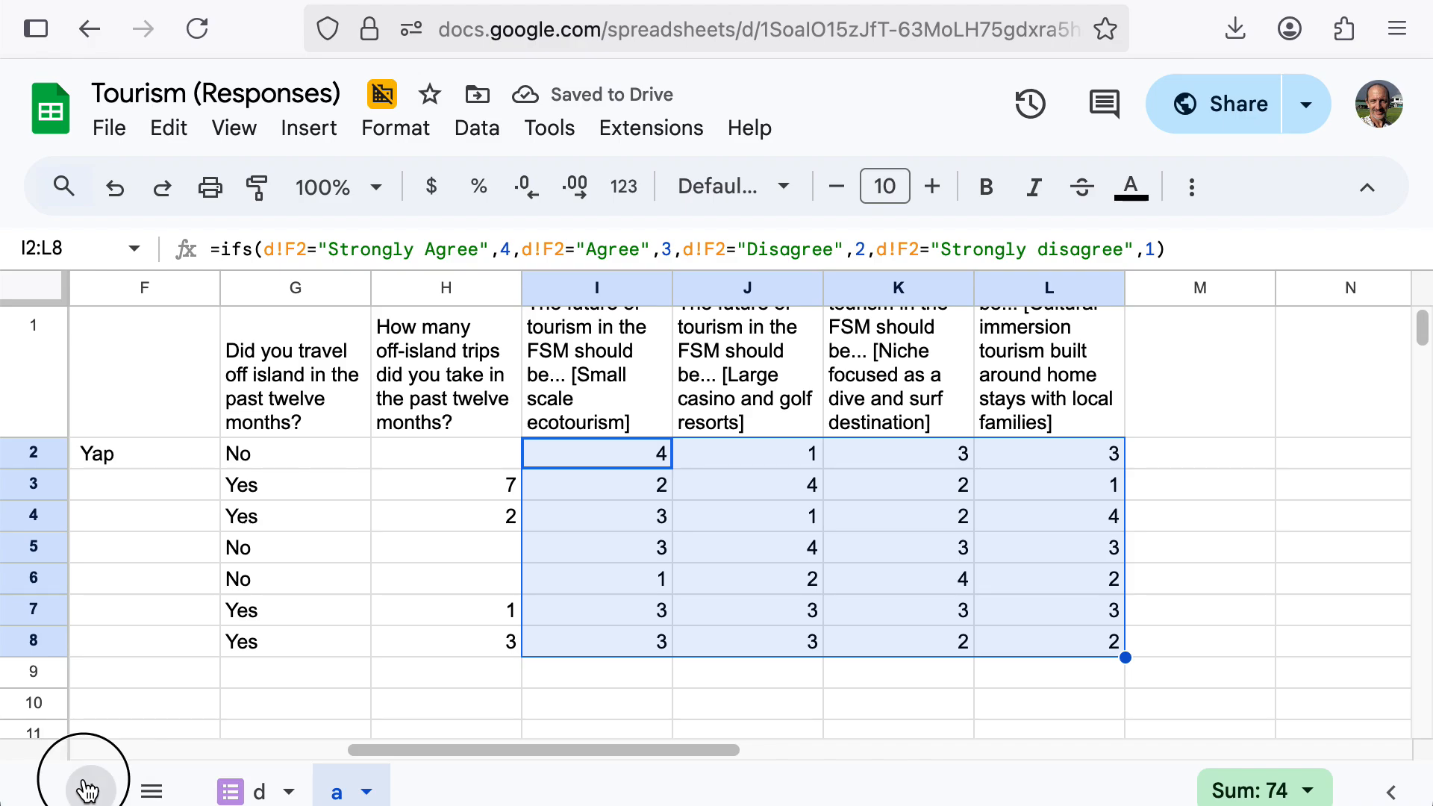
click(508, 791)
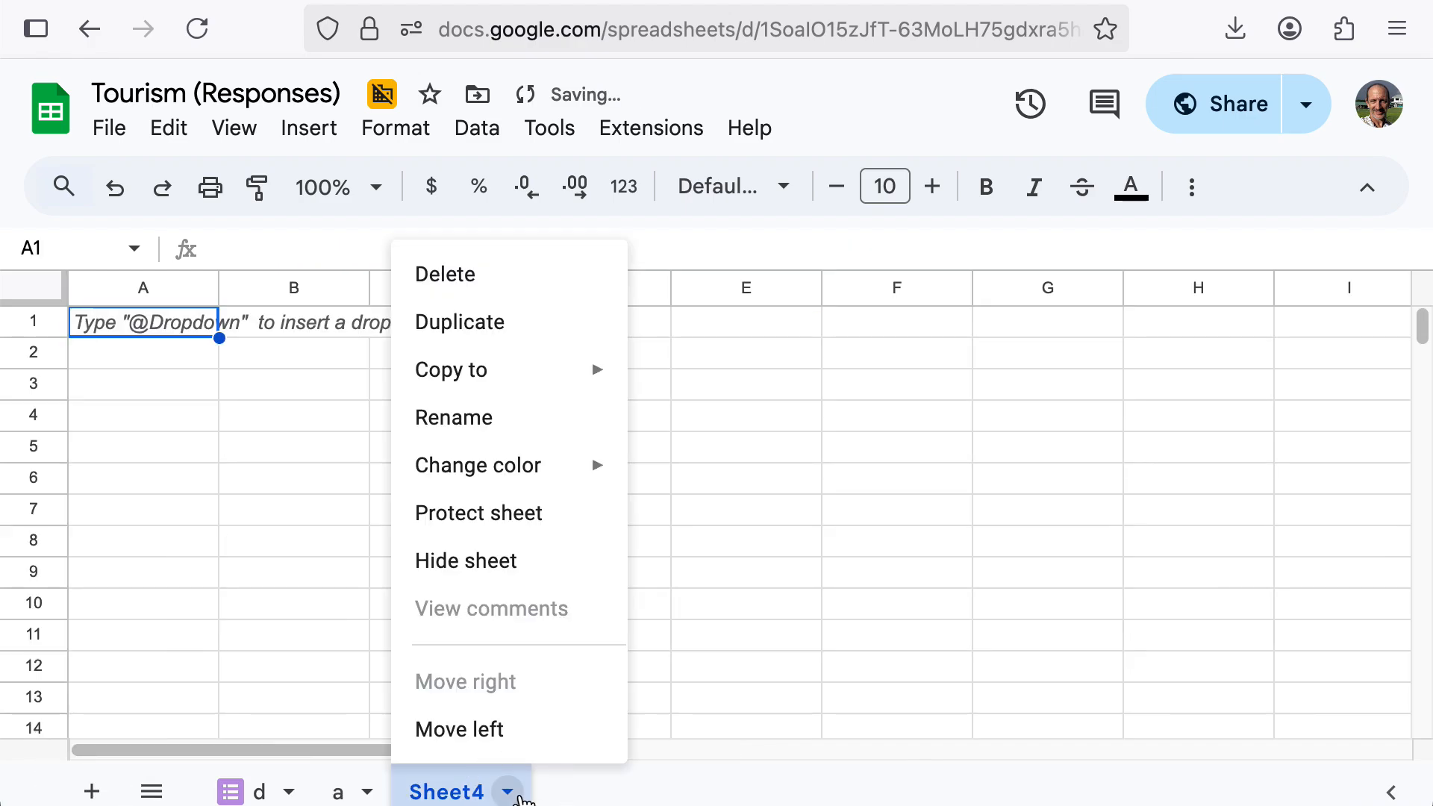
click(530, 422)
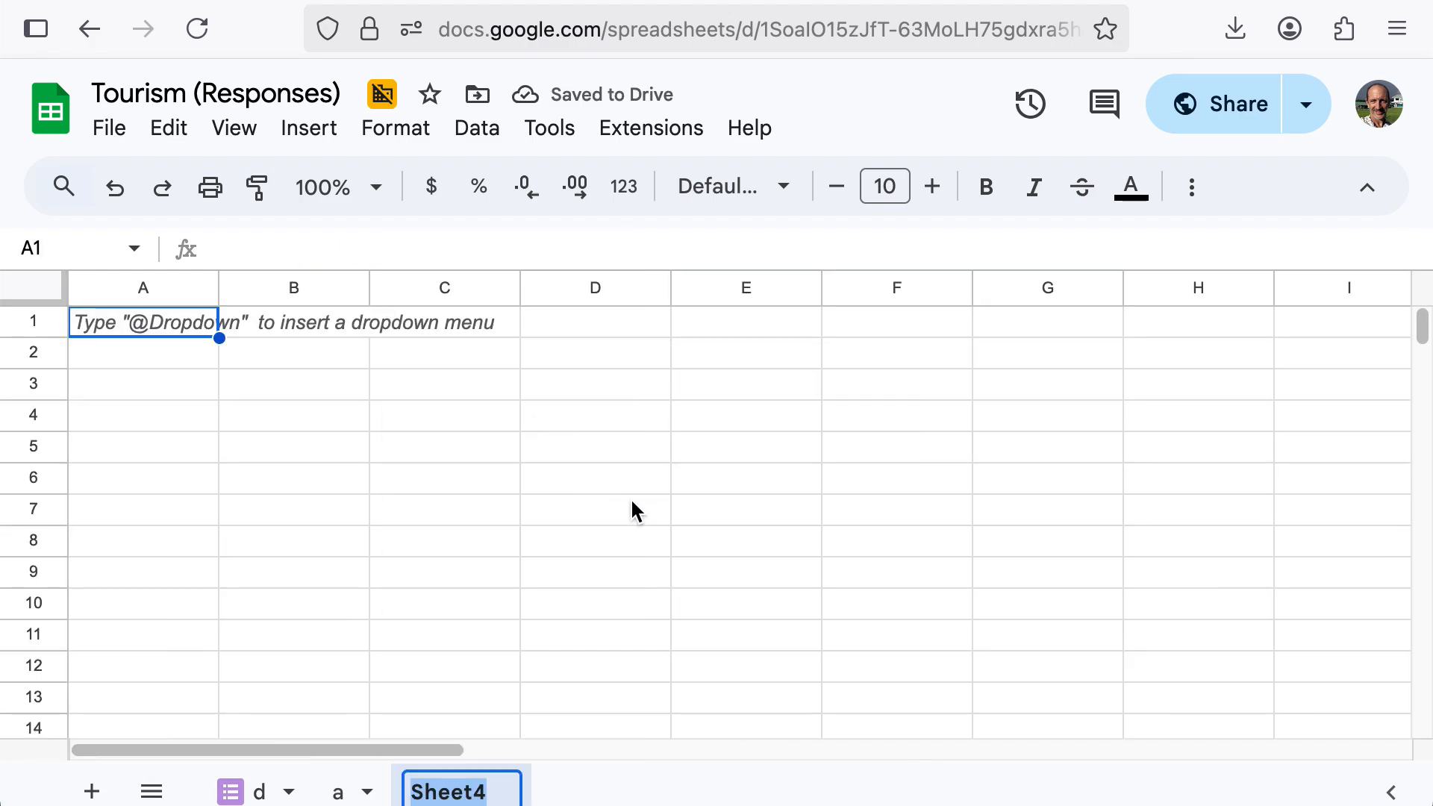
text(b)
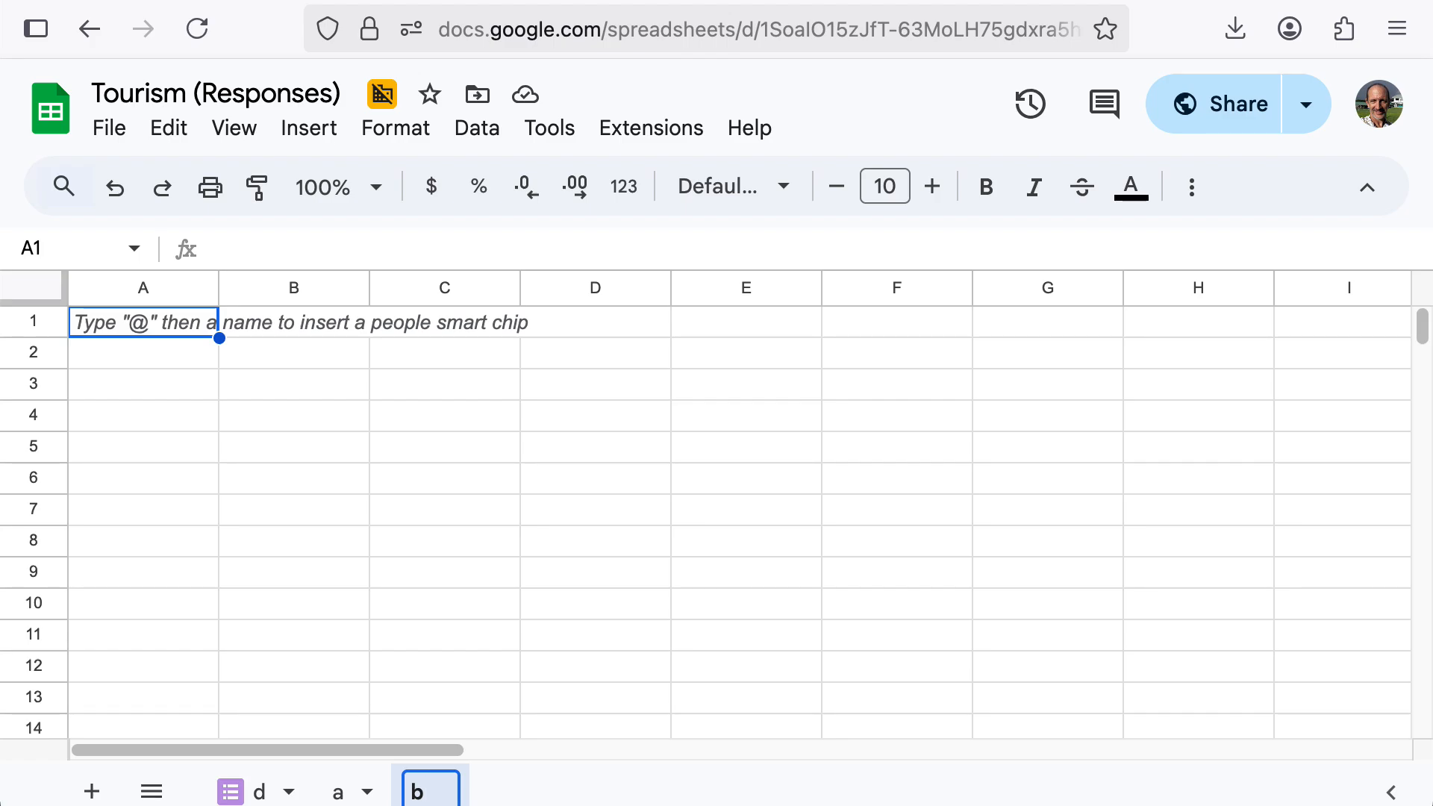
key(Return)
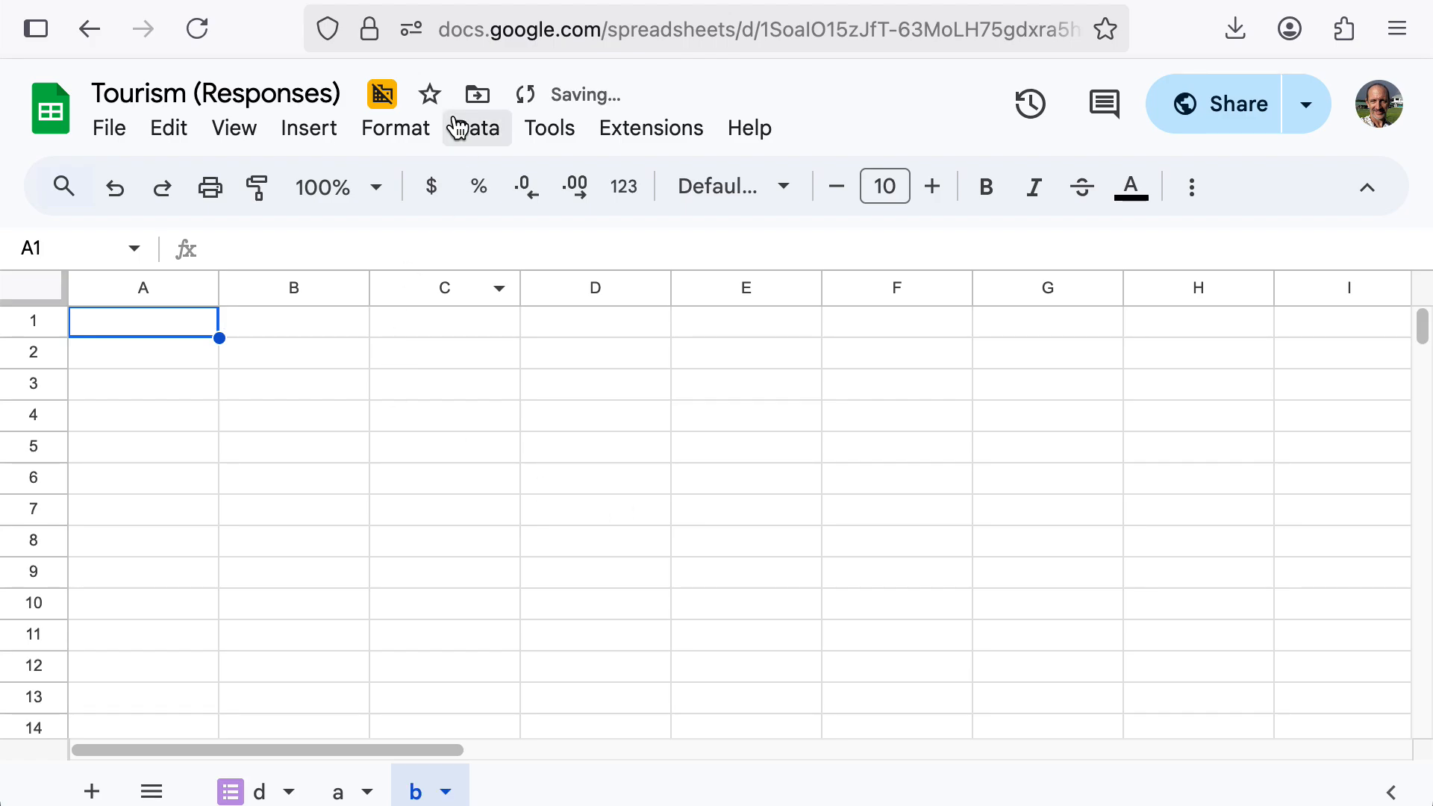
Copy the headers H1 to L1 from sheet a and paste them as values only on sheet b, starting at B1.
click(336, 792)
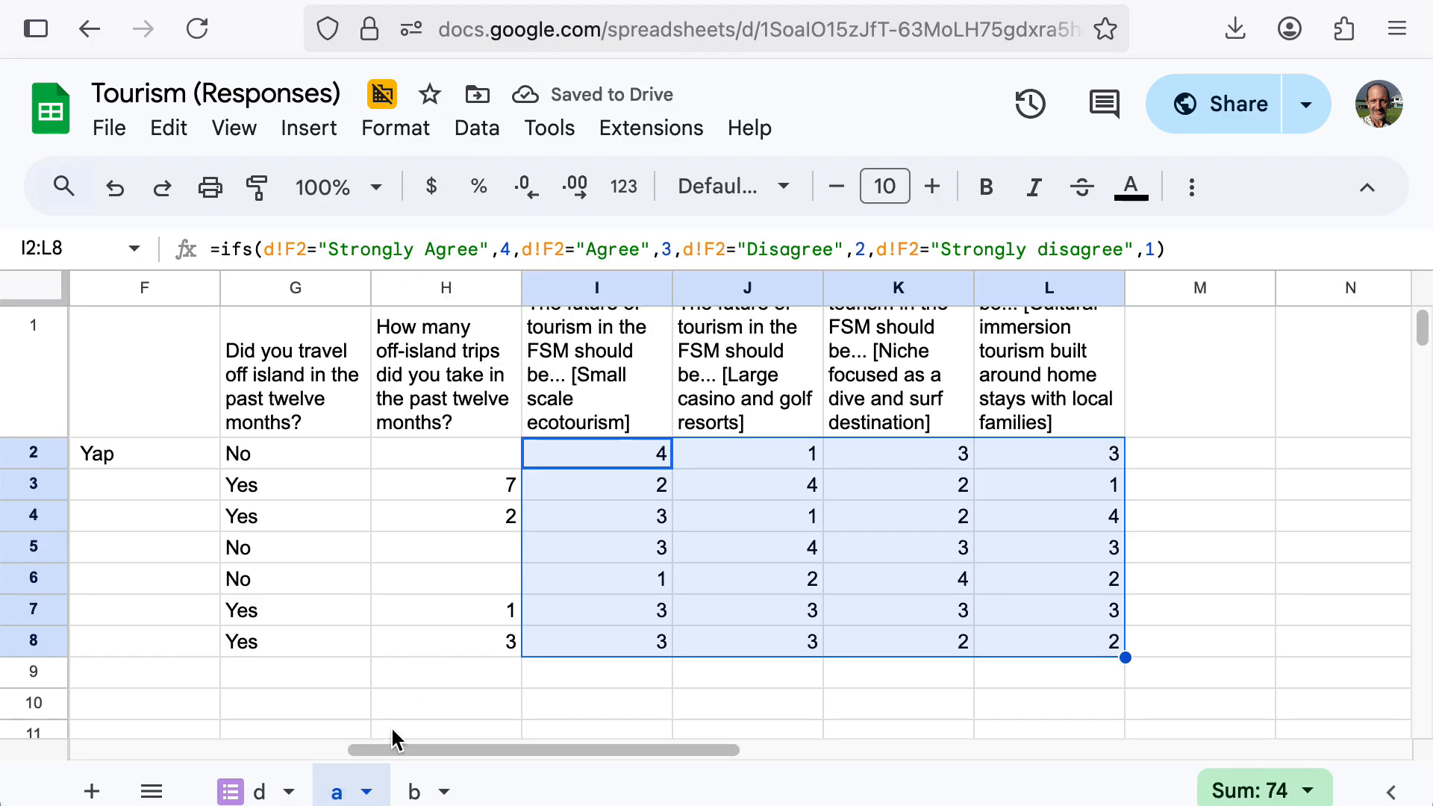
drag(400, 357, 1005, 374)
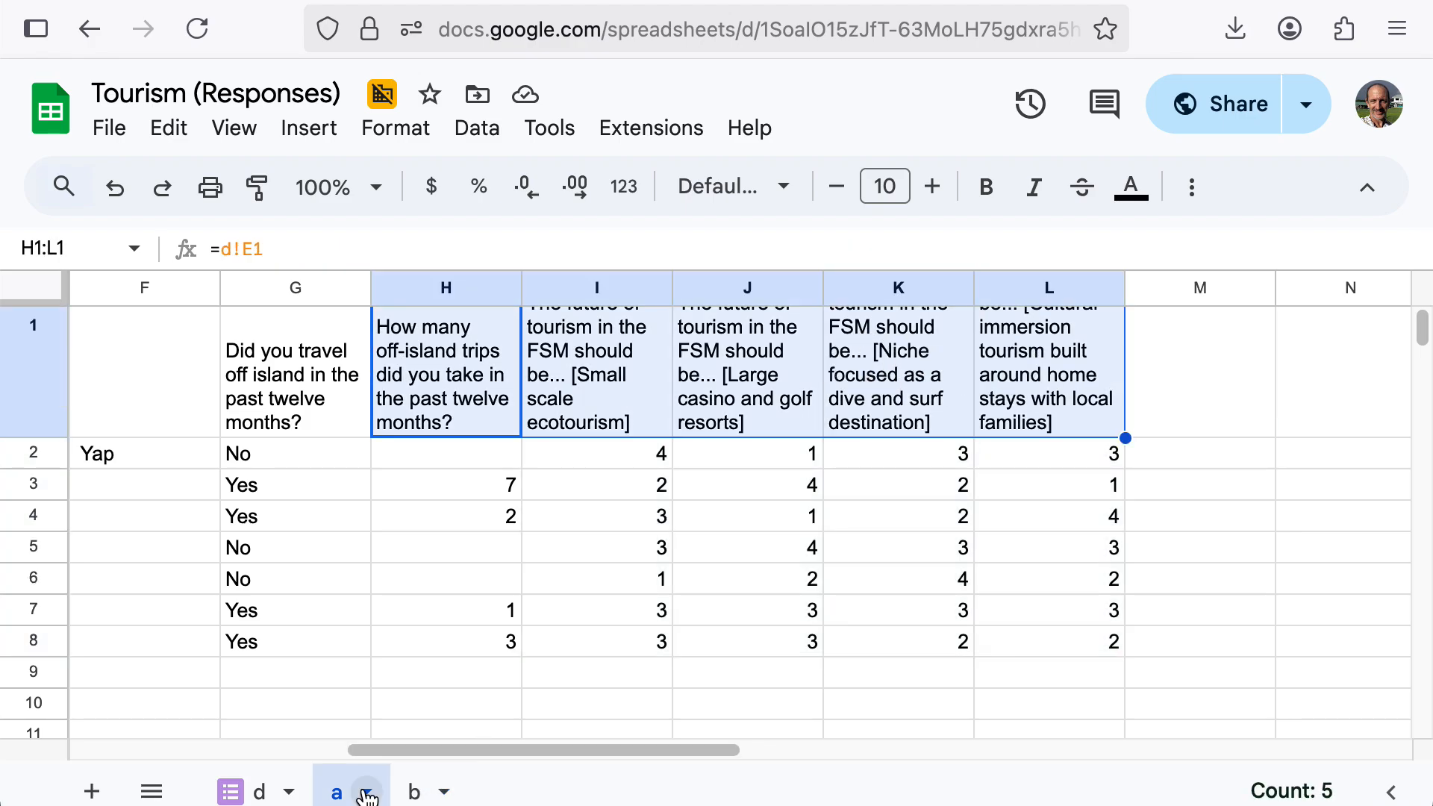
click(414, 791)
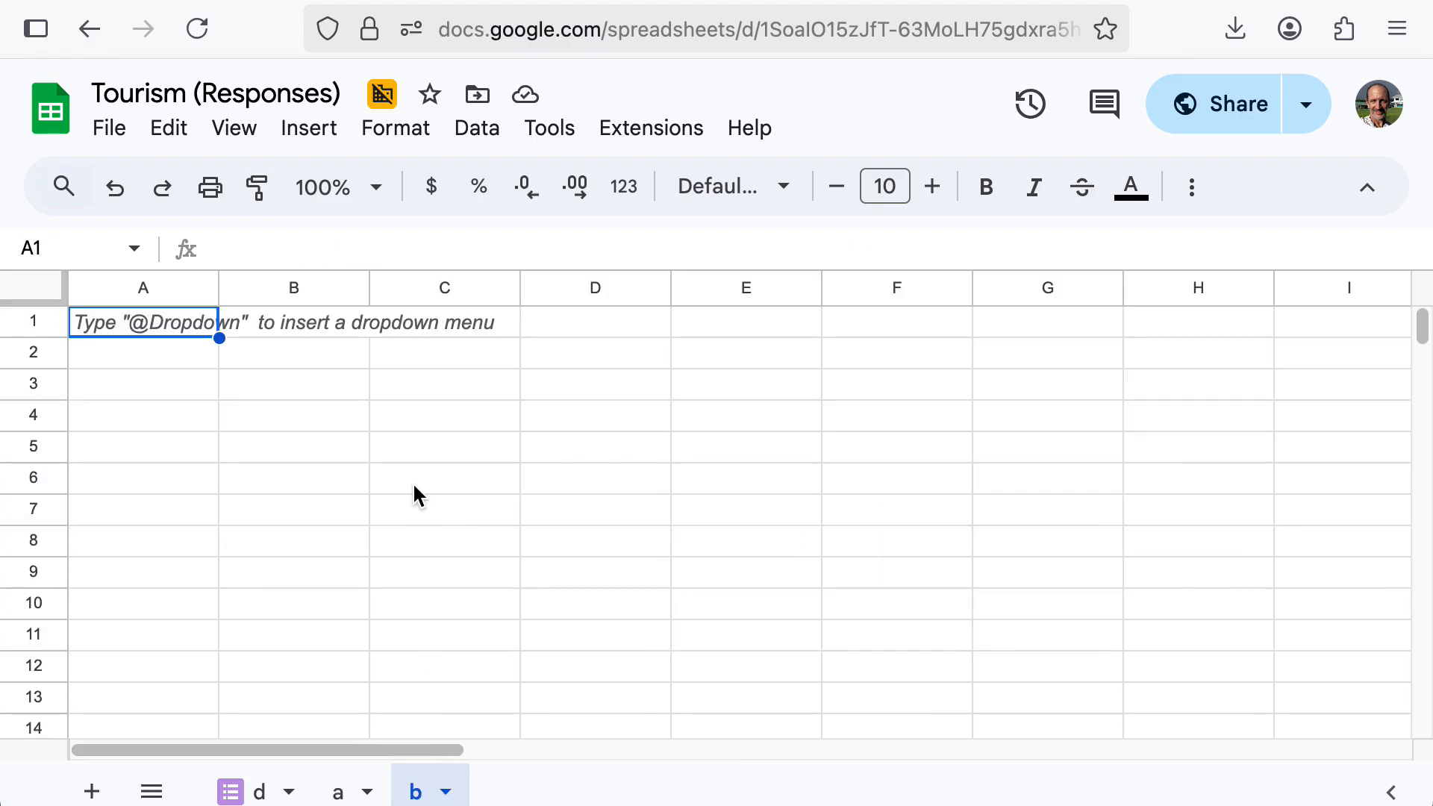
click(340, 791)
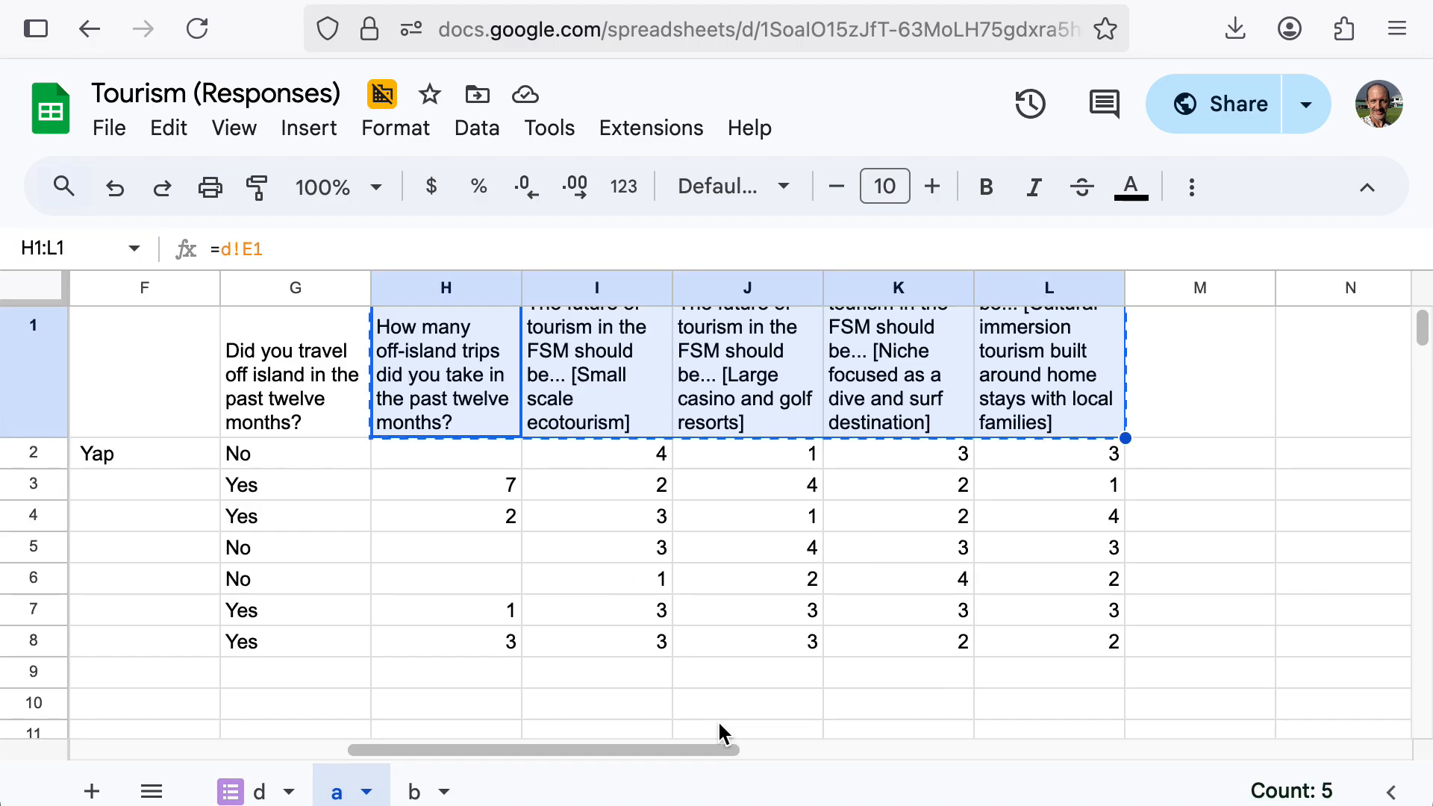
click(414, 789)
click(320, 328)
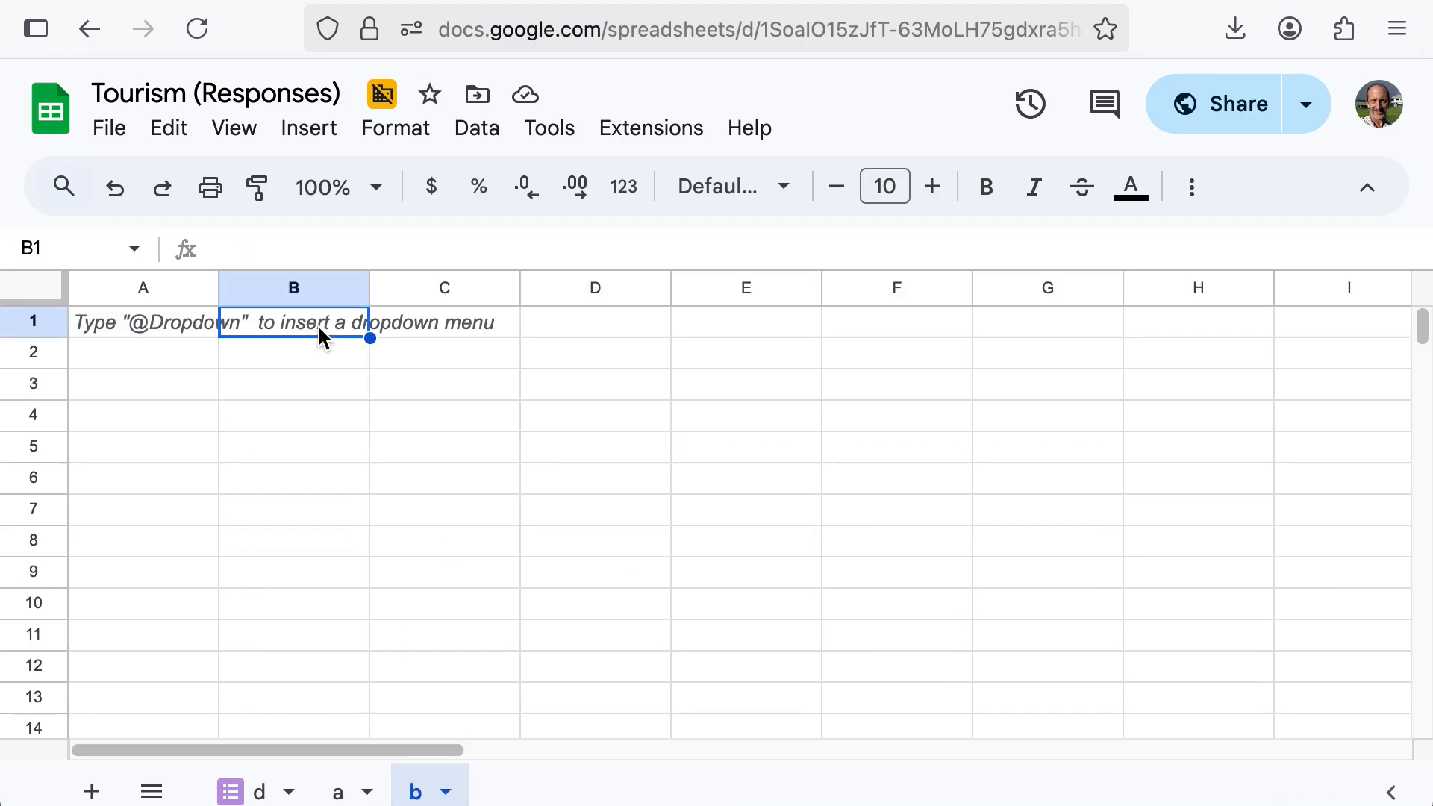
key(ctrl+v)
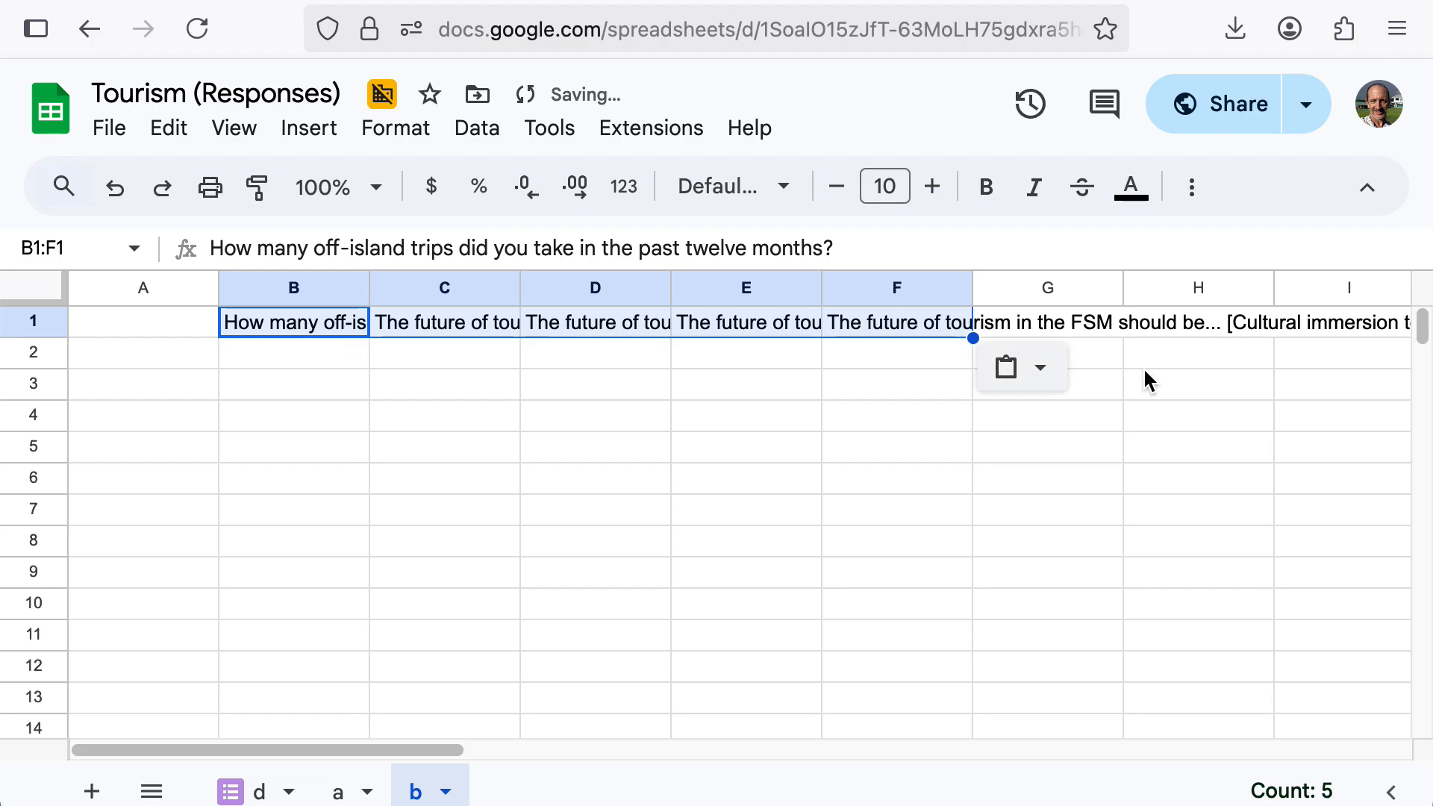
Wrap the text of the pasted headers in B1 to F1 on sheet b.
click(1192, 188)
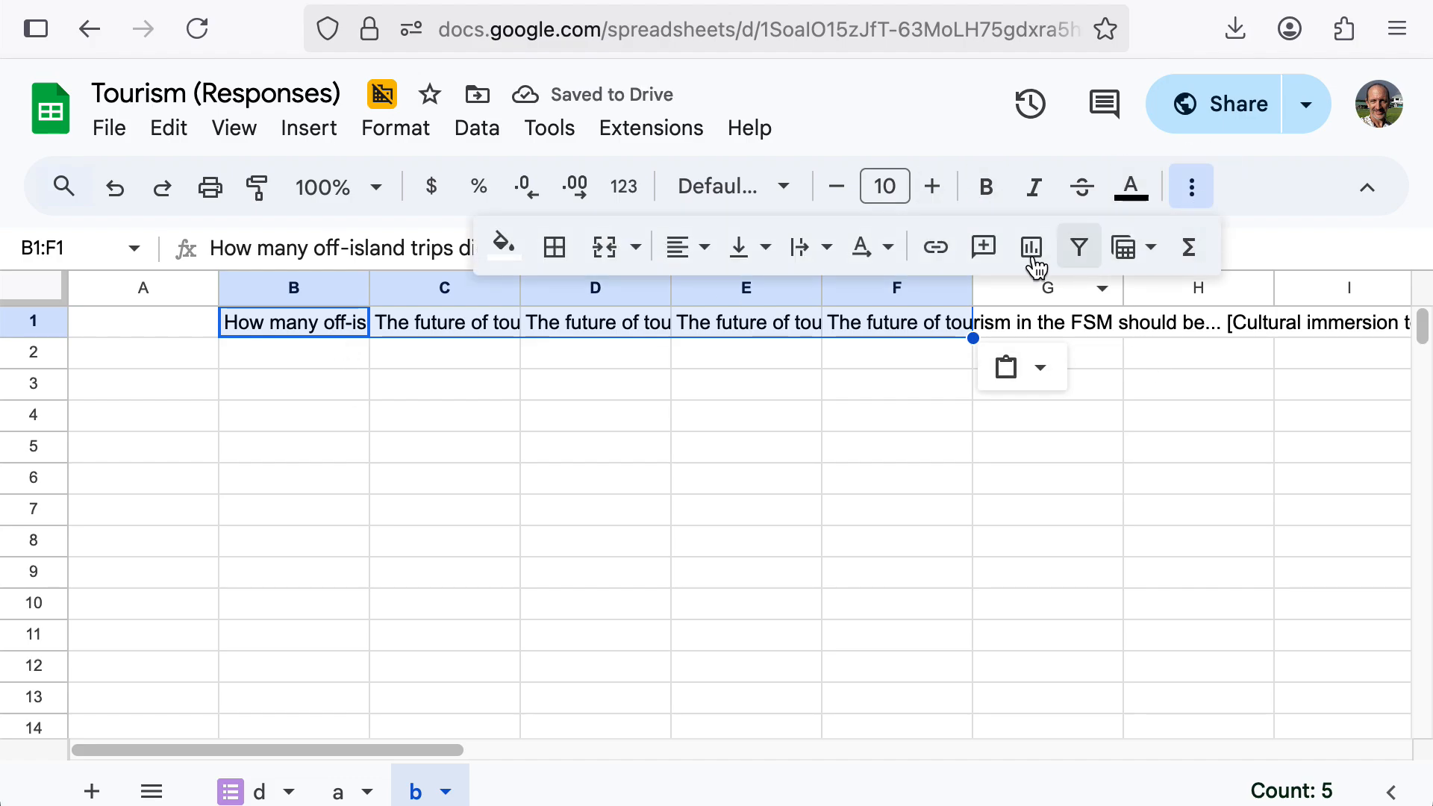
click(828, 250)
click(853, 306)
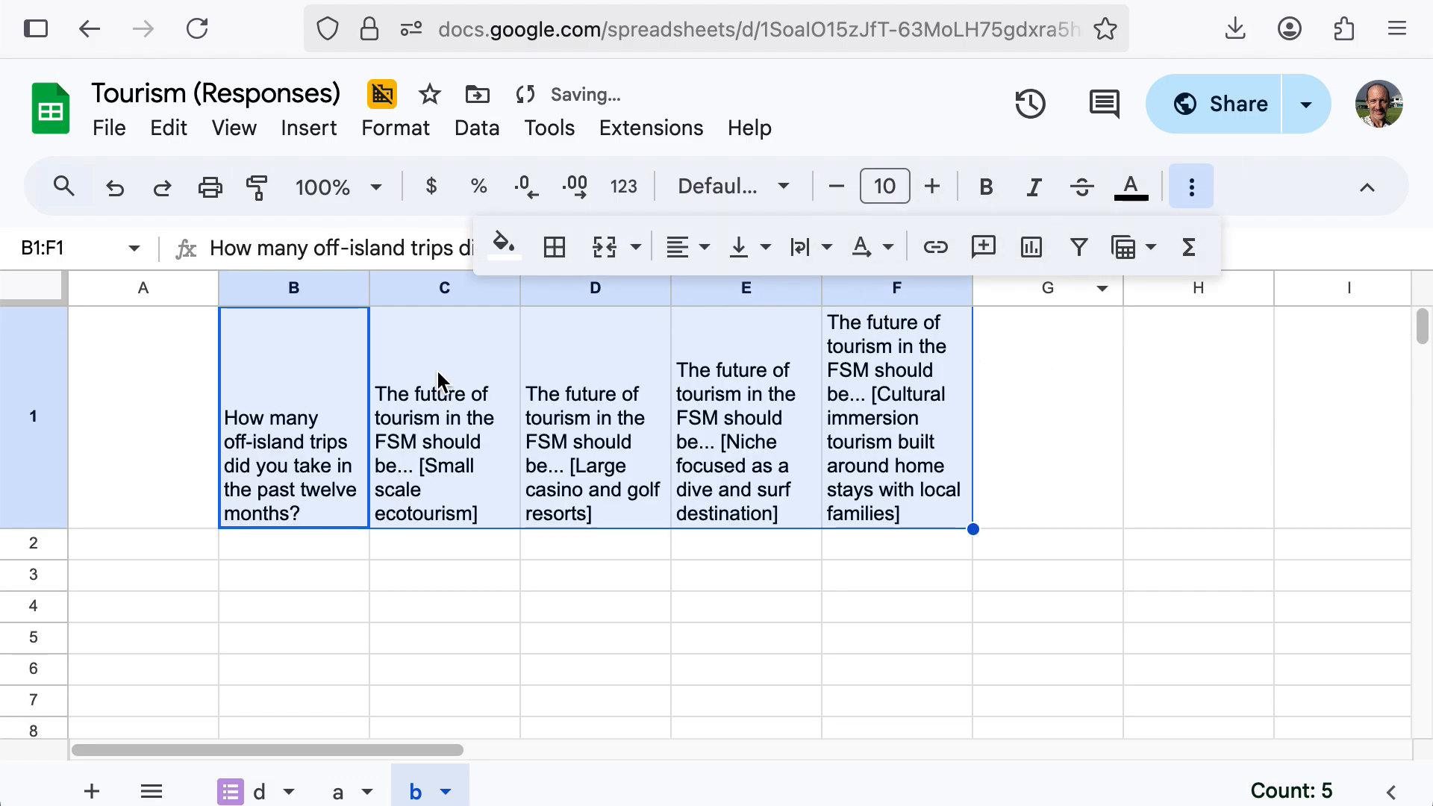
click(177, 558)
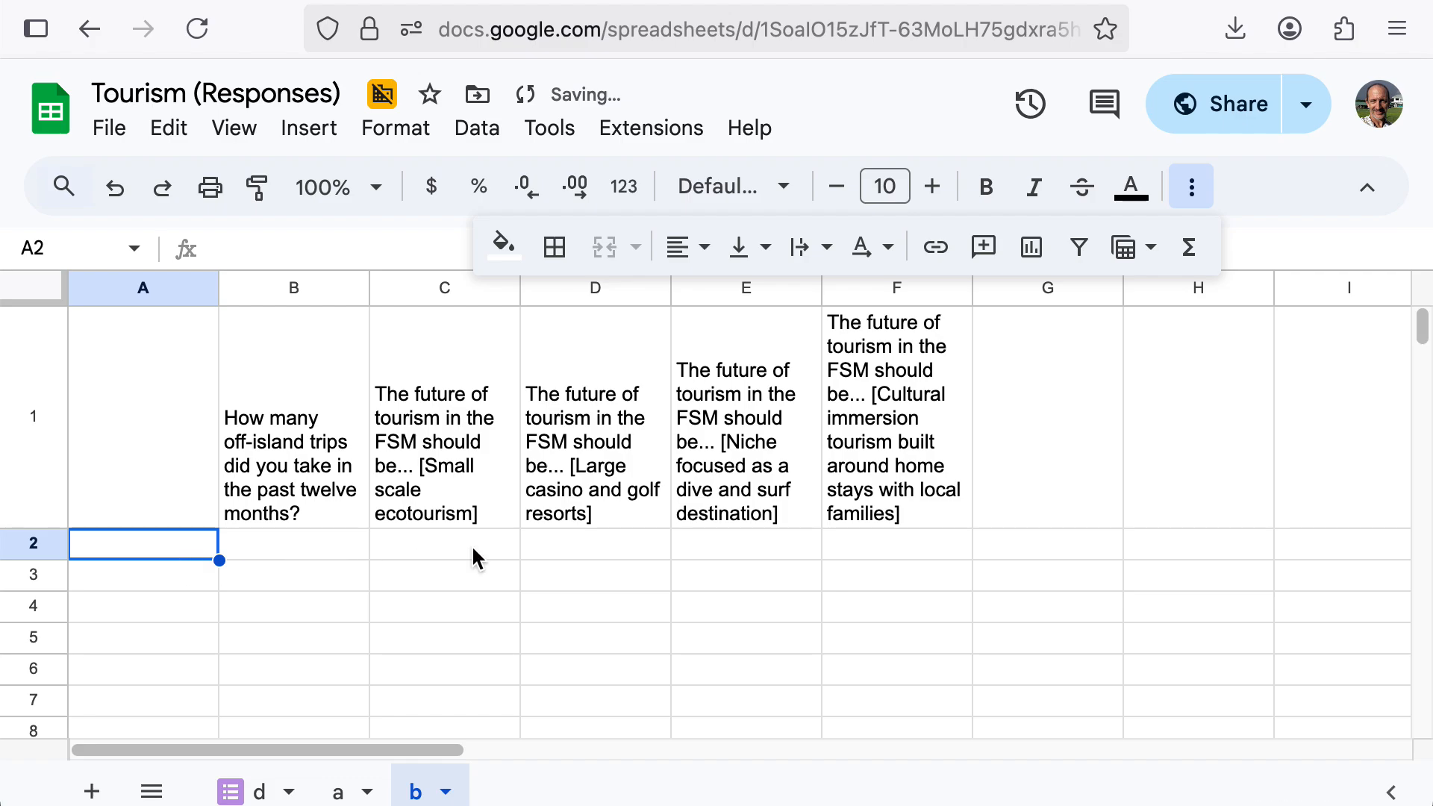
drag(308, 433, 898, 416)
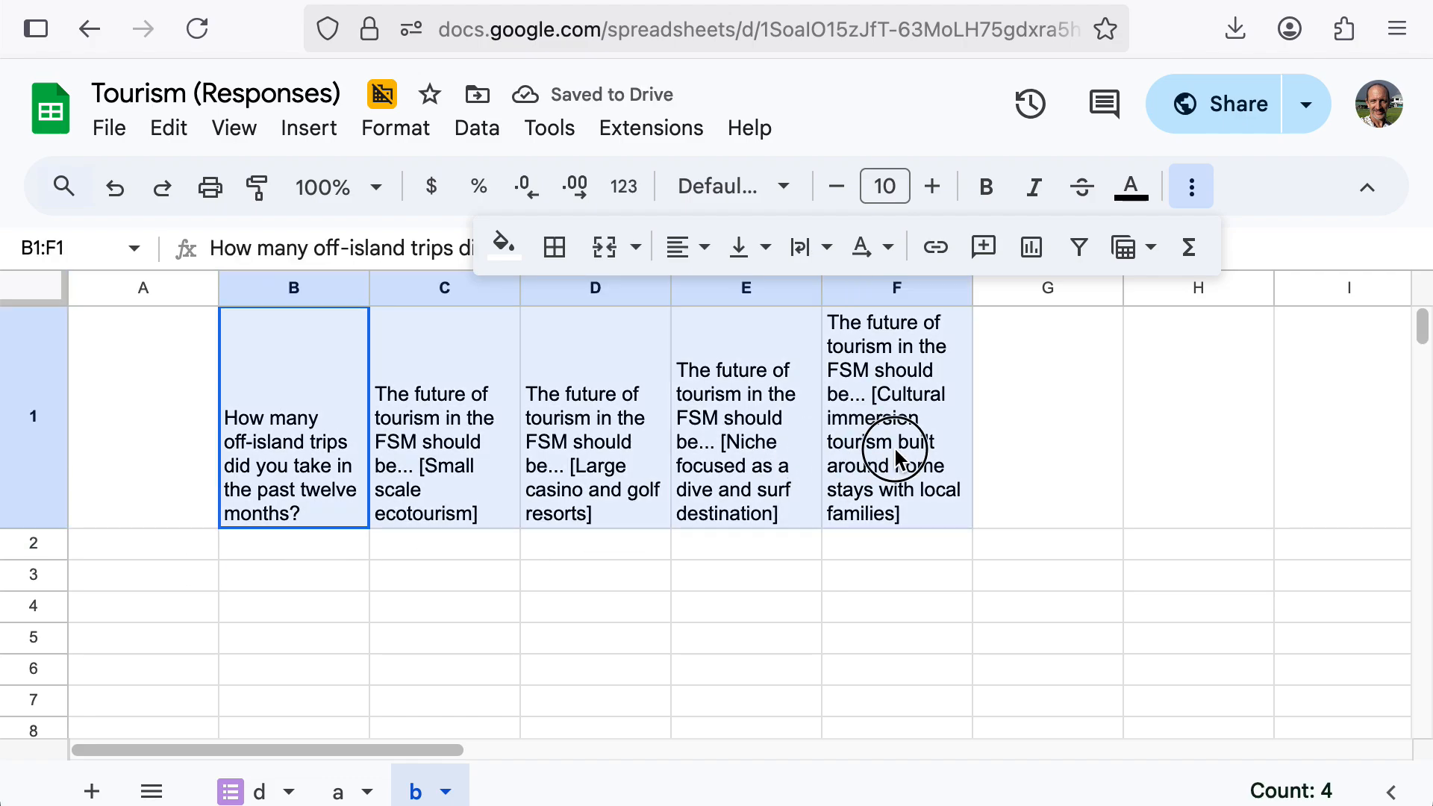
Enter the row label average in cell A2 of sheet b.
click(168, 562)
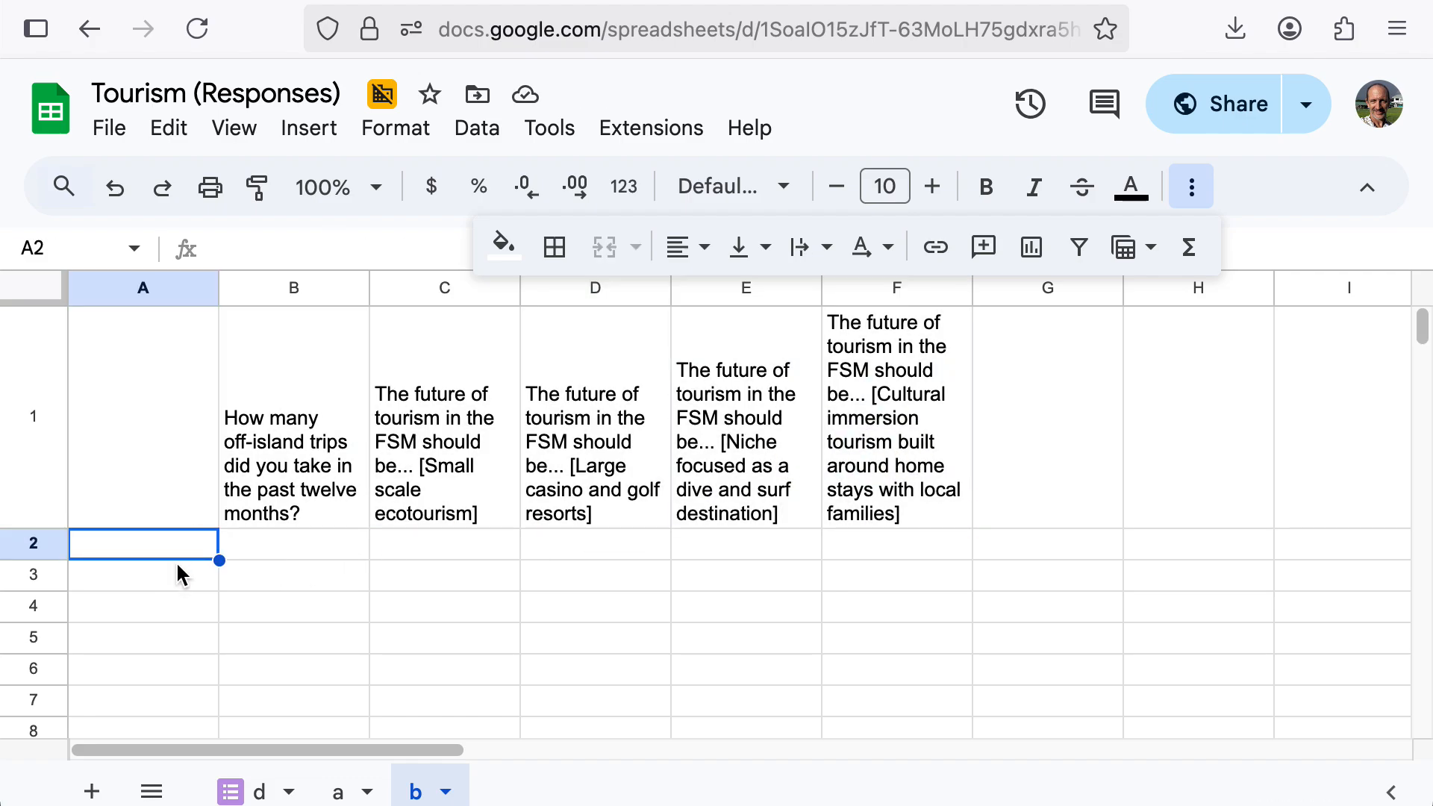
text(average)
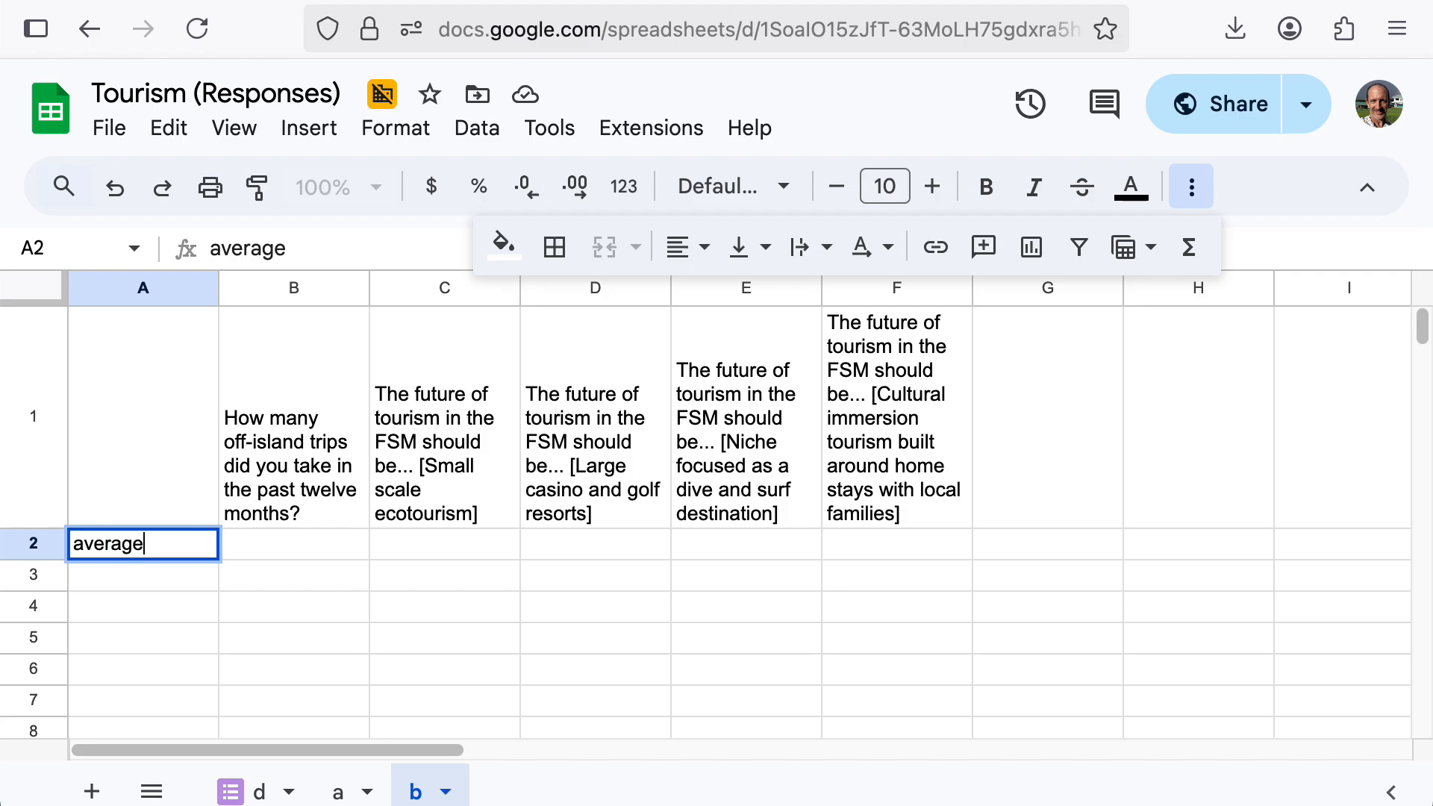
key(Tab)
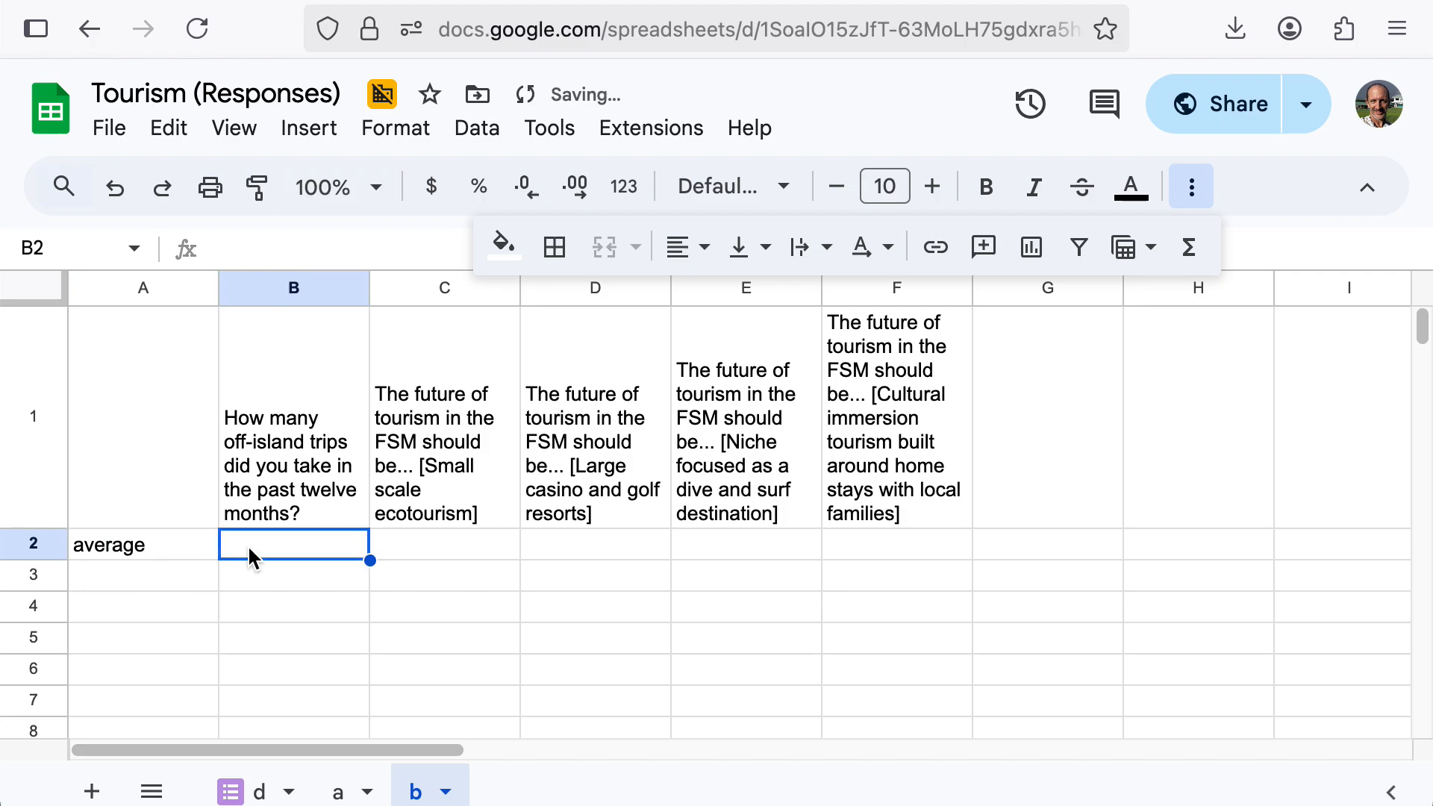
Enter =average(a!H:H) in B2 of sheet b and fill the formula across to F2.
text(=)
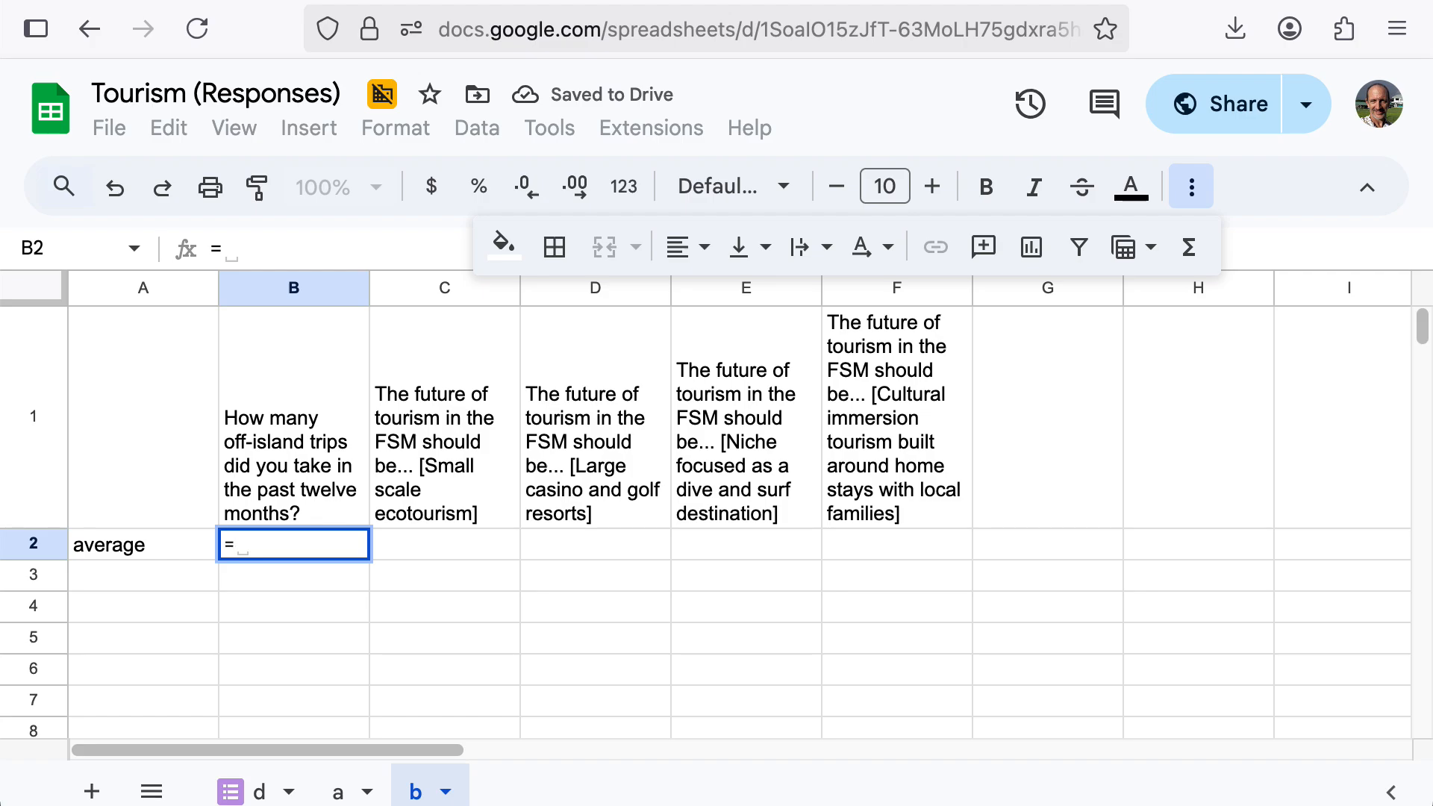
text(average)
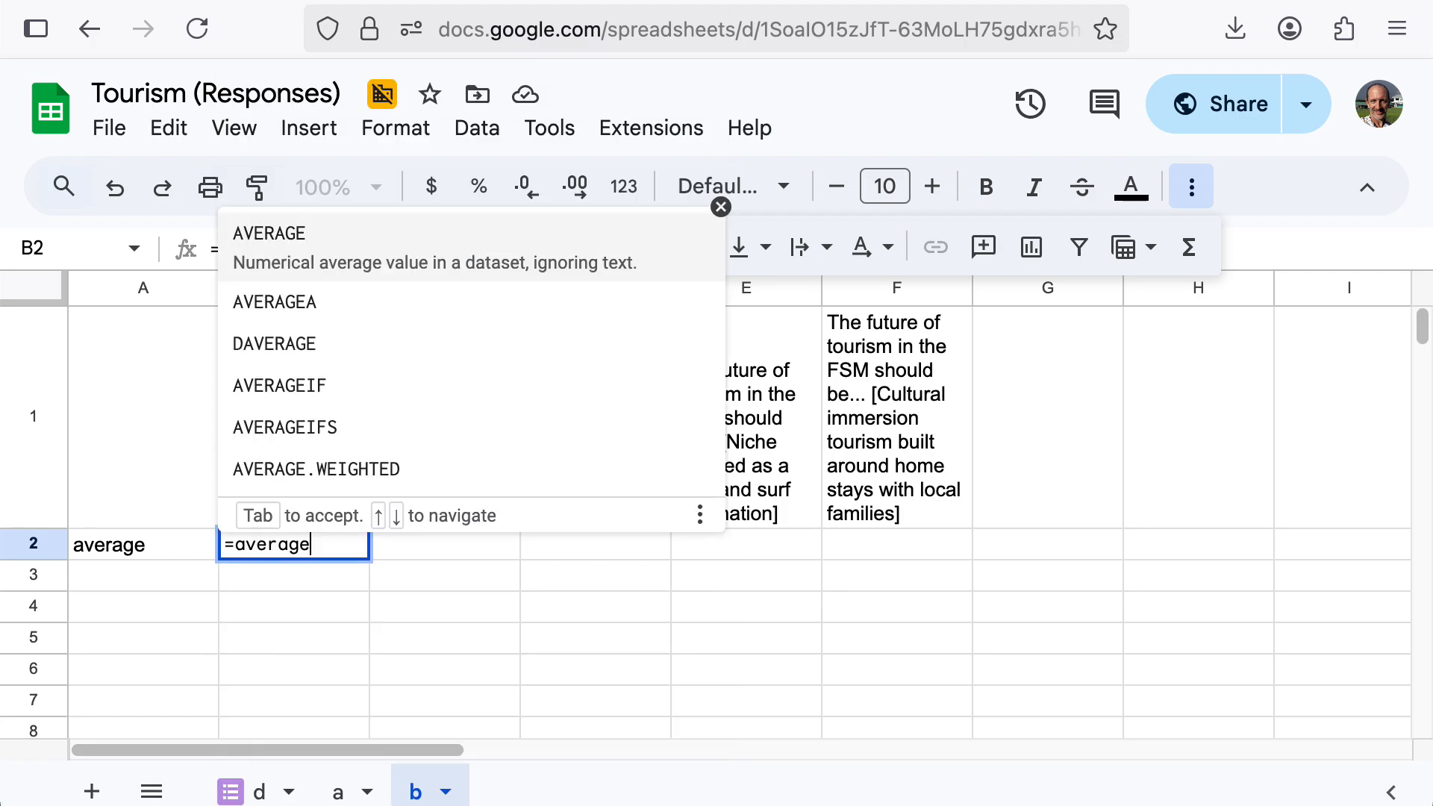
text(()
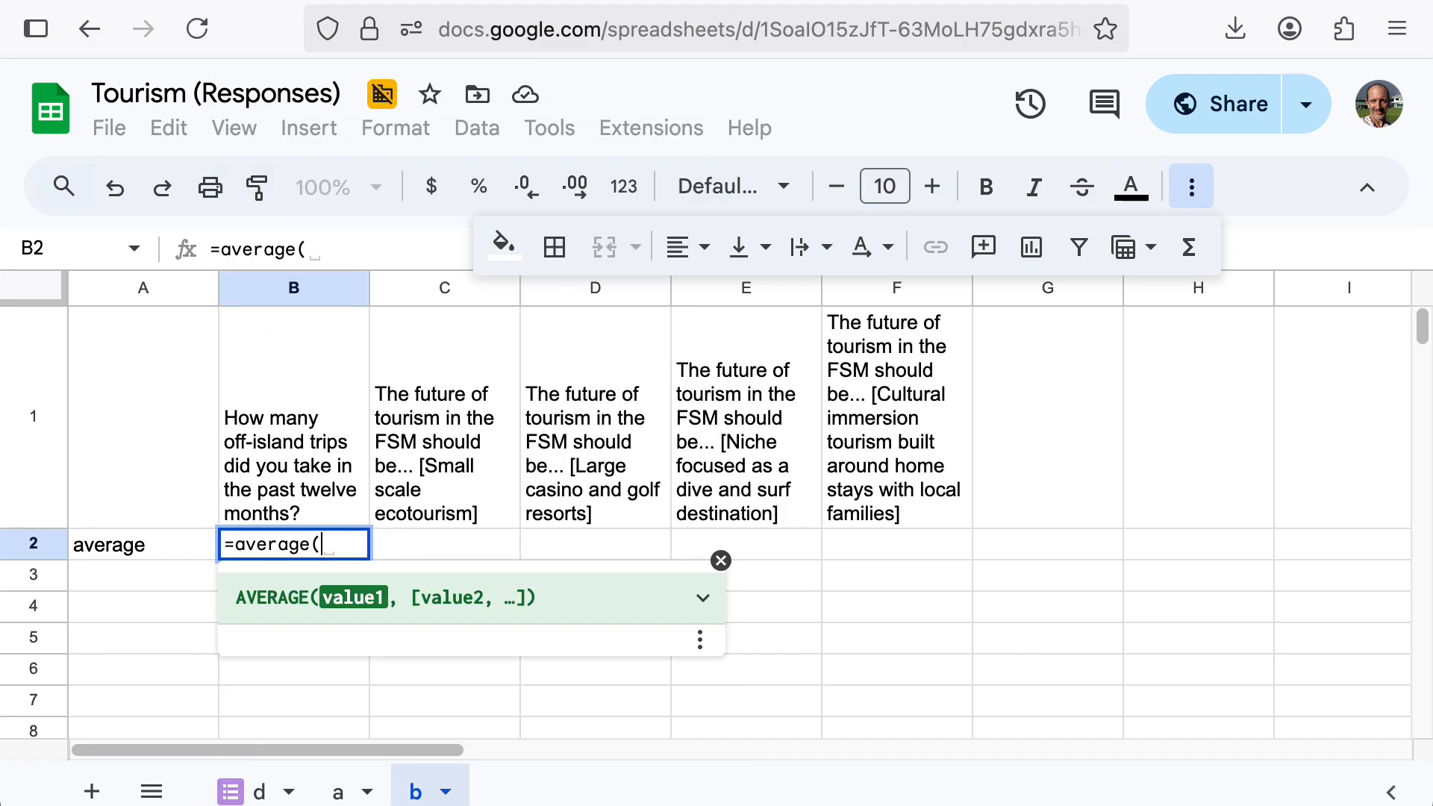
click(339, 790)
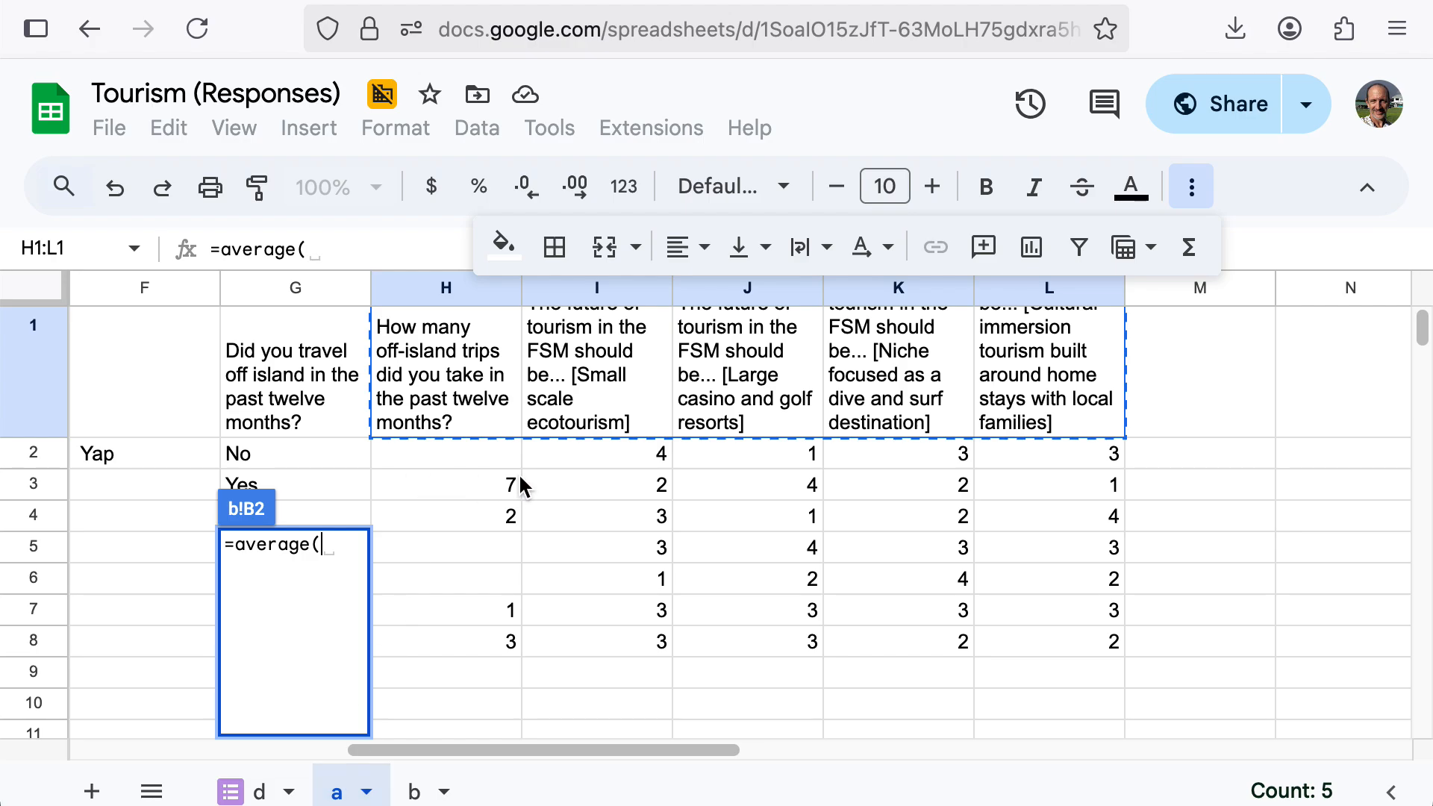
click(493, 467)
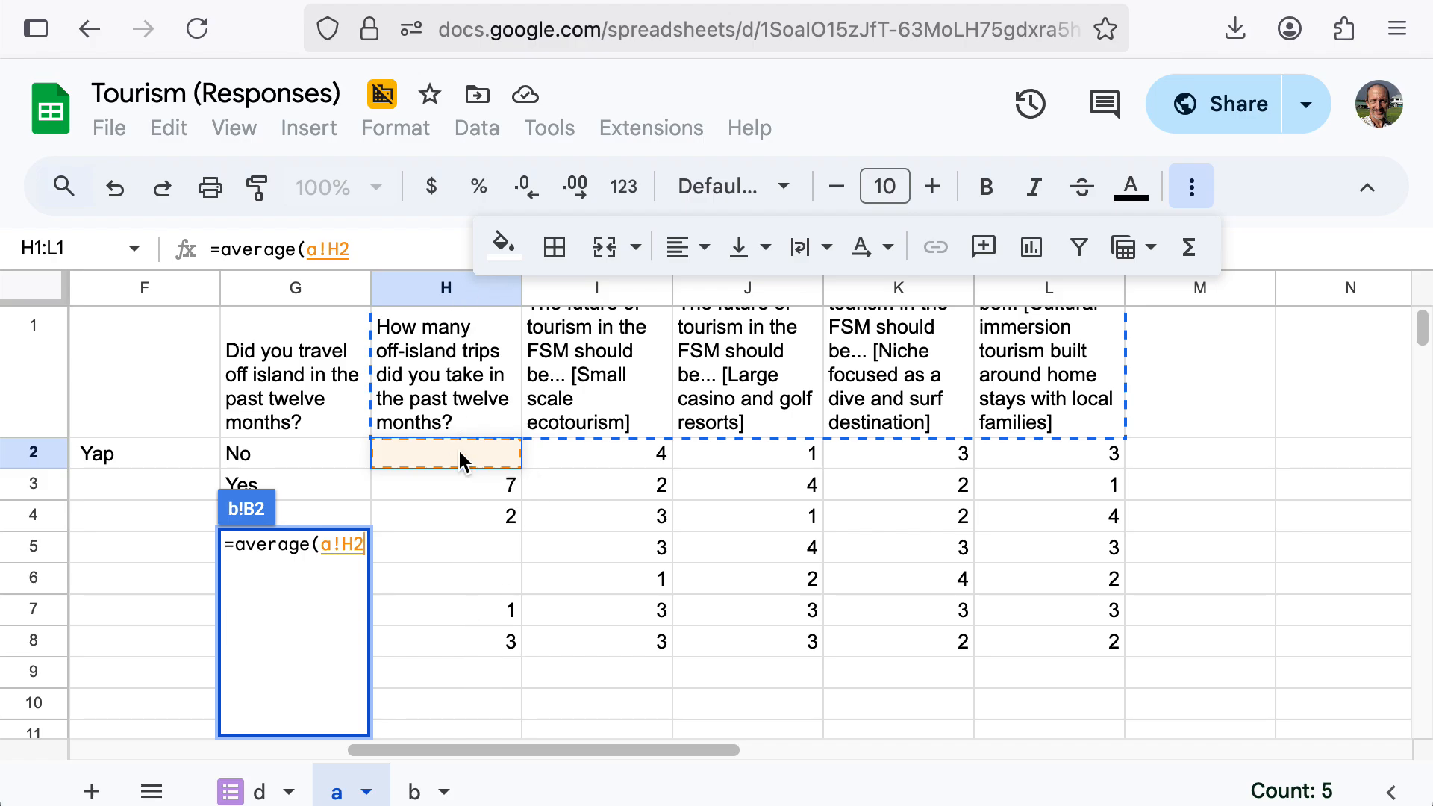
key(BackSpace)
text(:h))
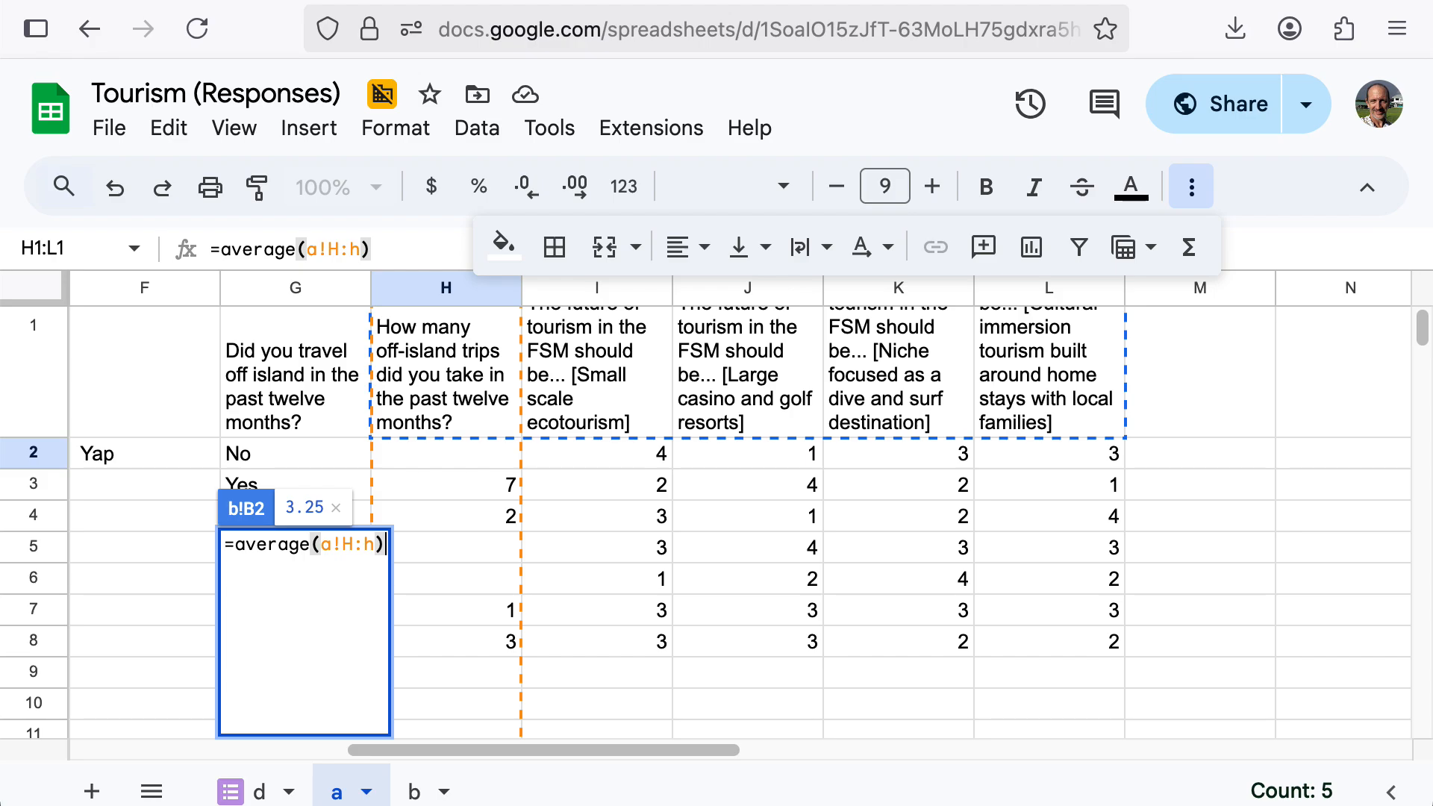
key(Return)
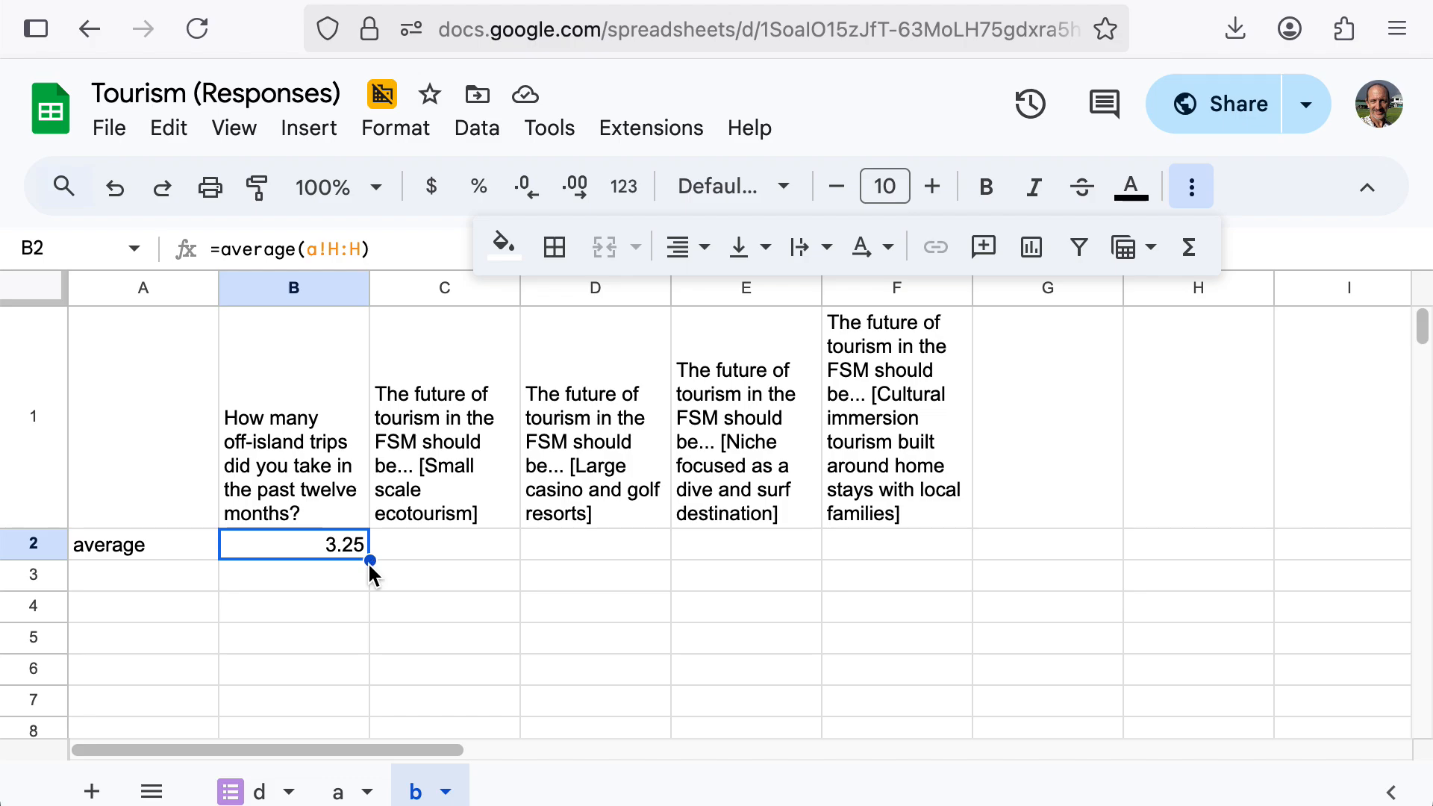
drag(366, 559, 883, 550)
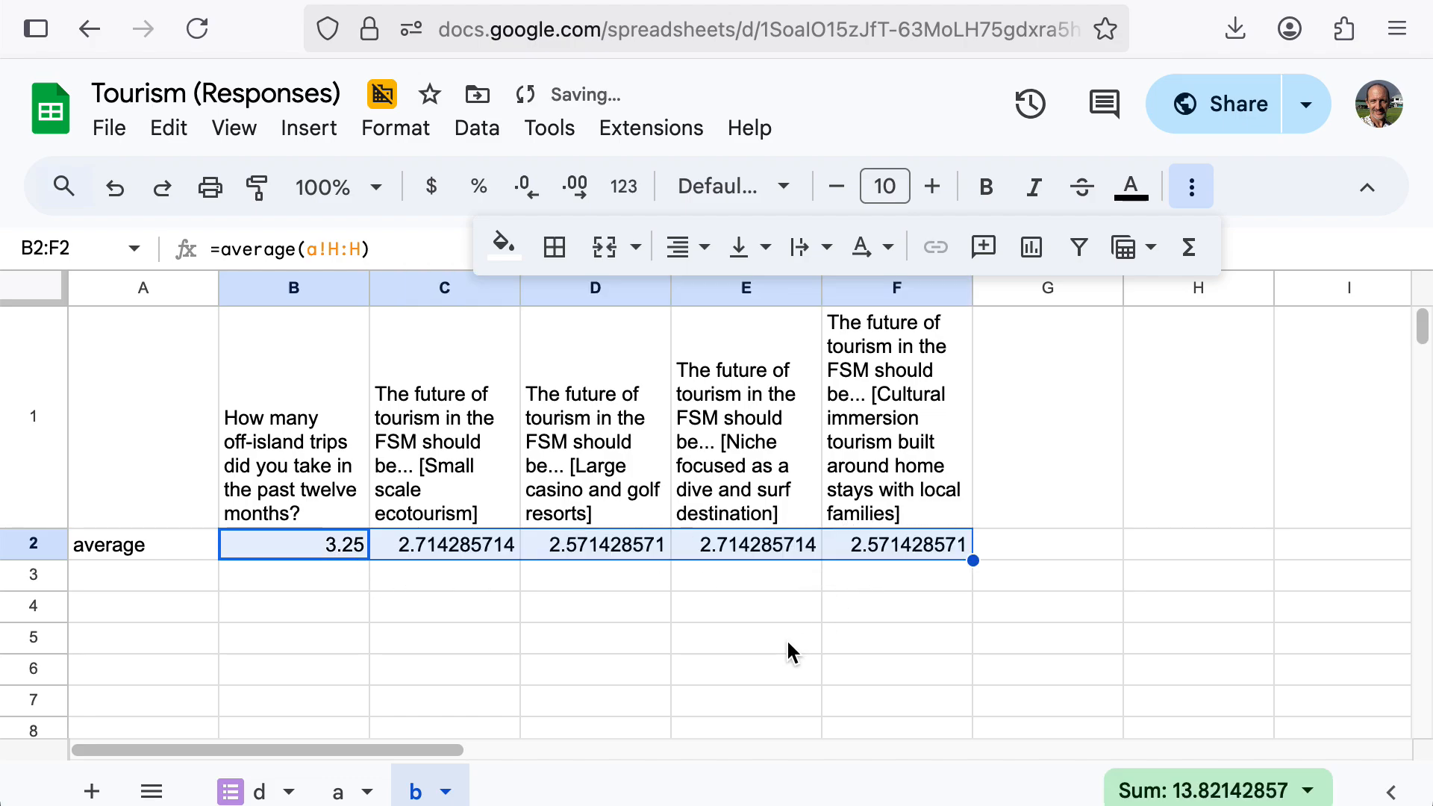
click(835, 612)
Reduce the averages in C2 to F2 to two decimal places.
drag(447, 550, 905, 550)
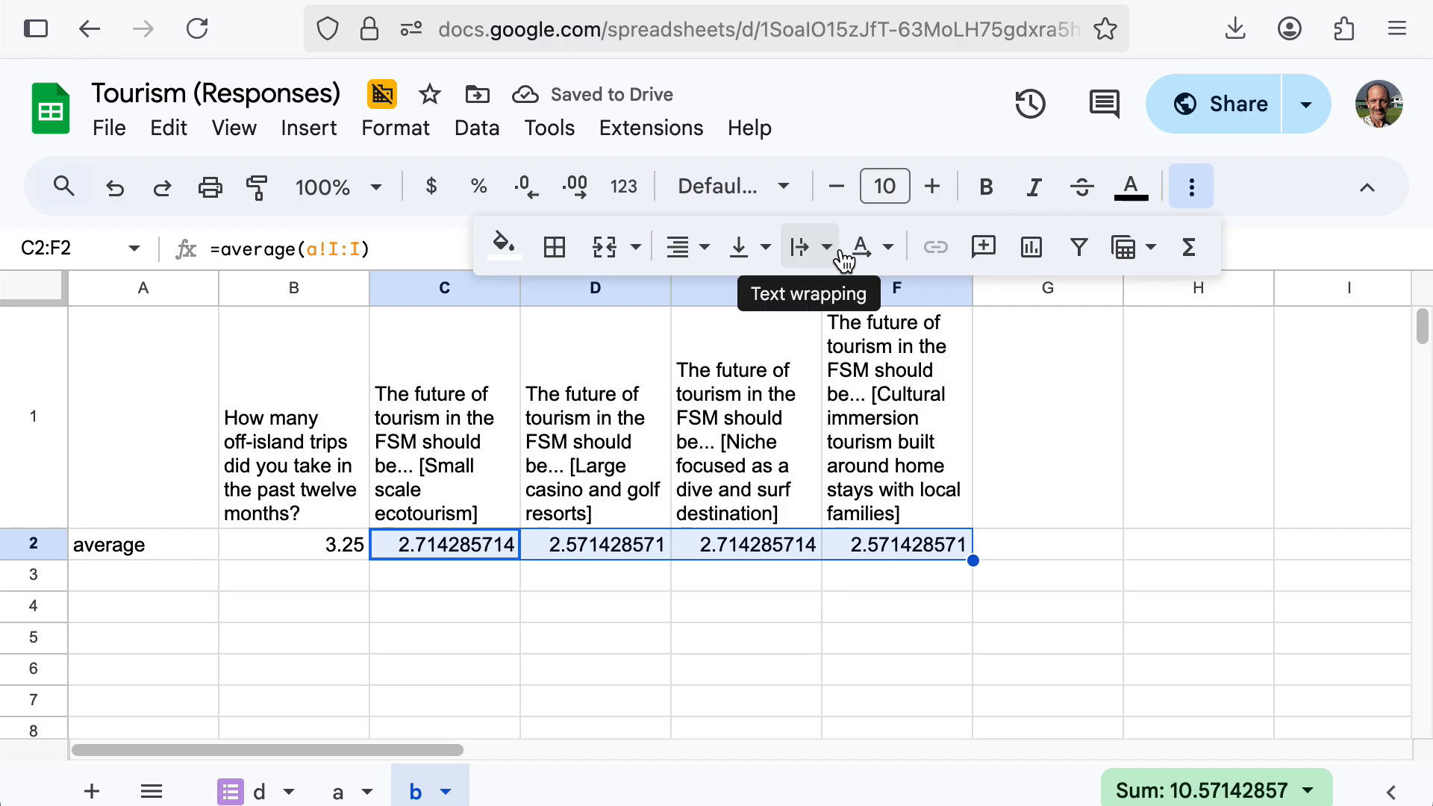
click(1194, 188)
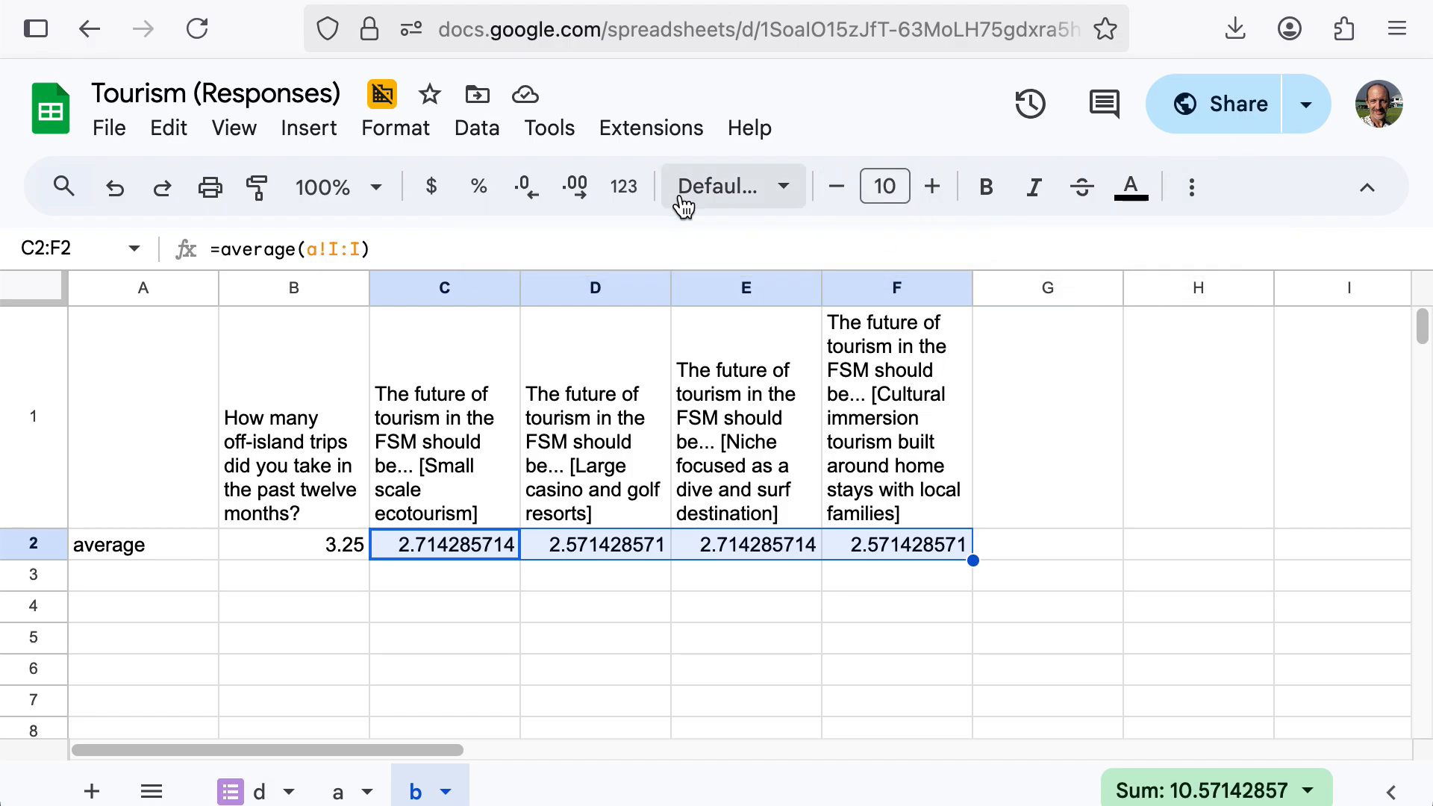
click(535, 196)
click(535, 195)
click(535, 196)
click(535, 196)
click(536, 196)
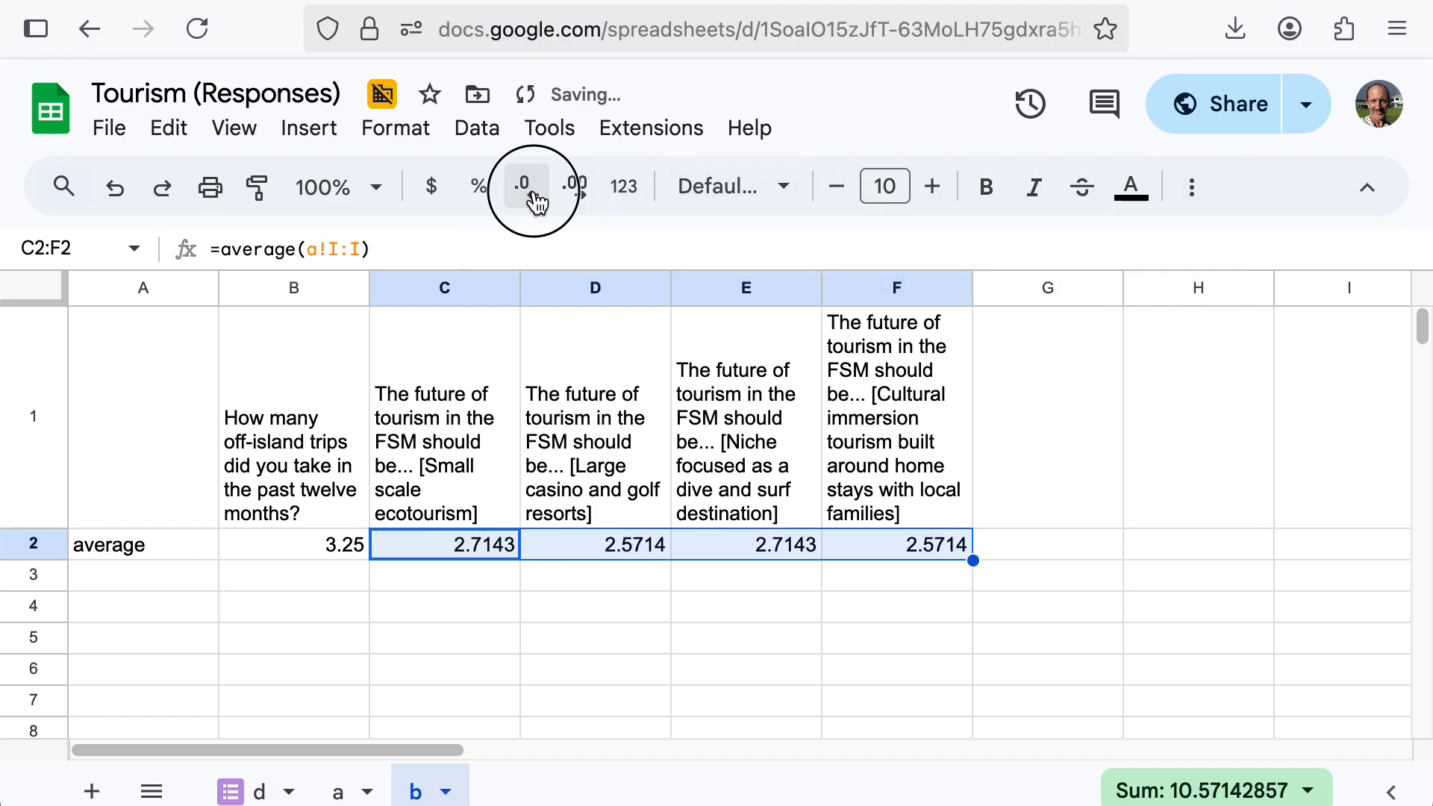
click(535, 196)
click(535, 196)
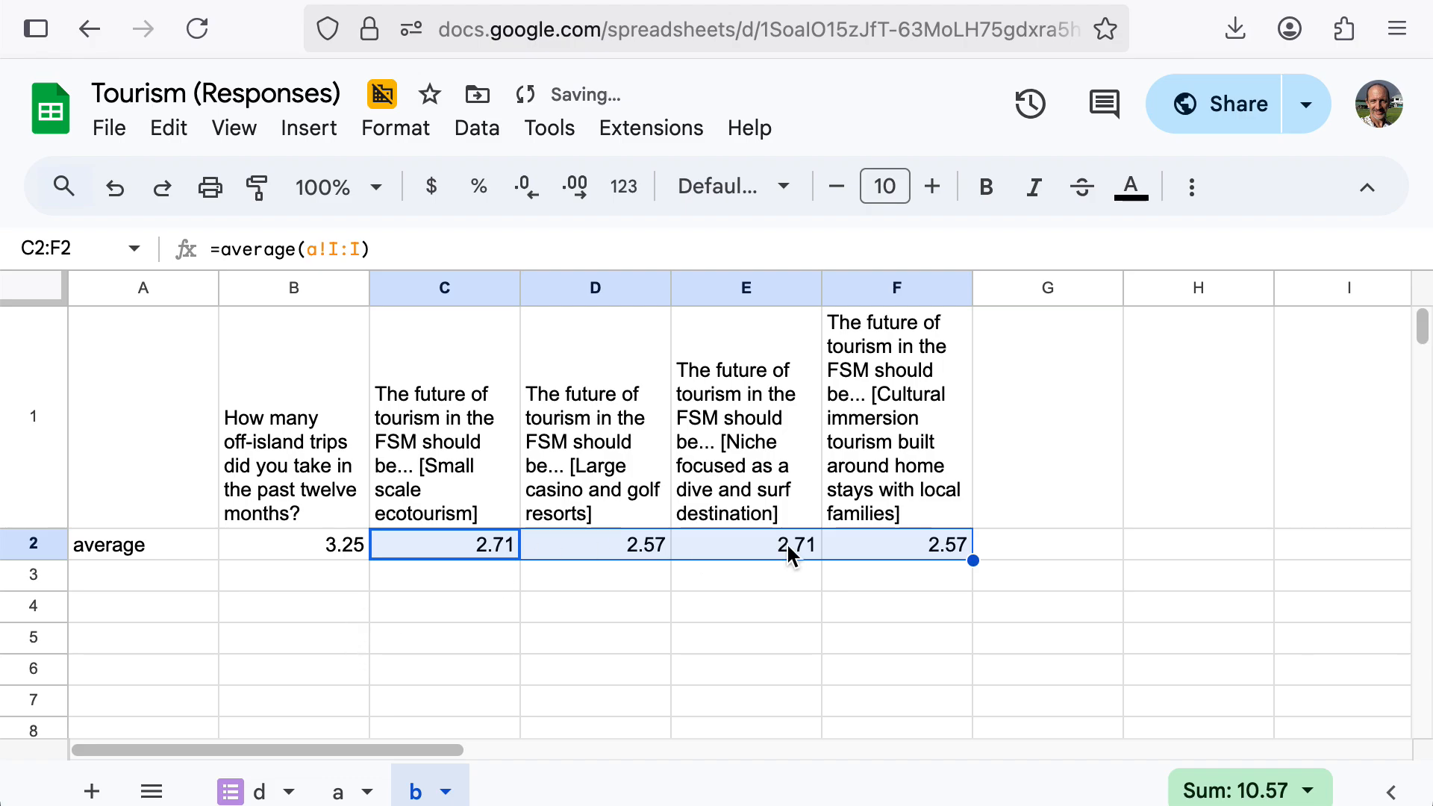
Make the header row A1 to F1 bold and give it a light orange fill.
drag(208, 416, 850, 416)
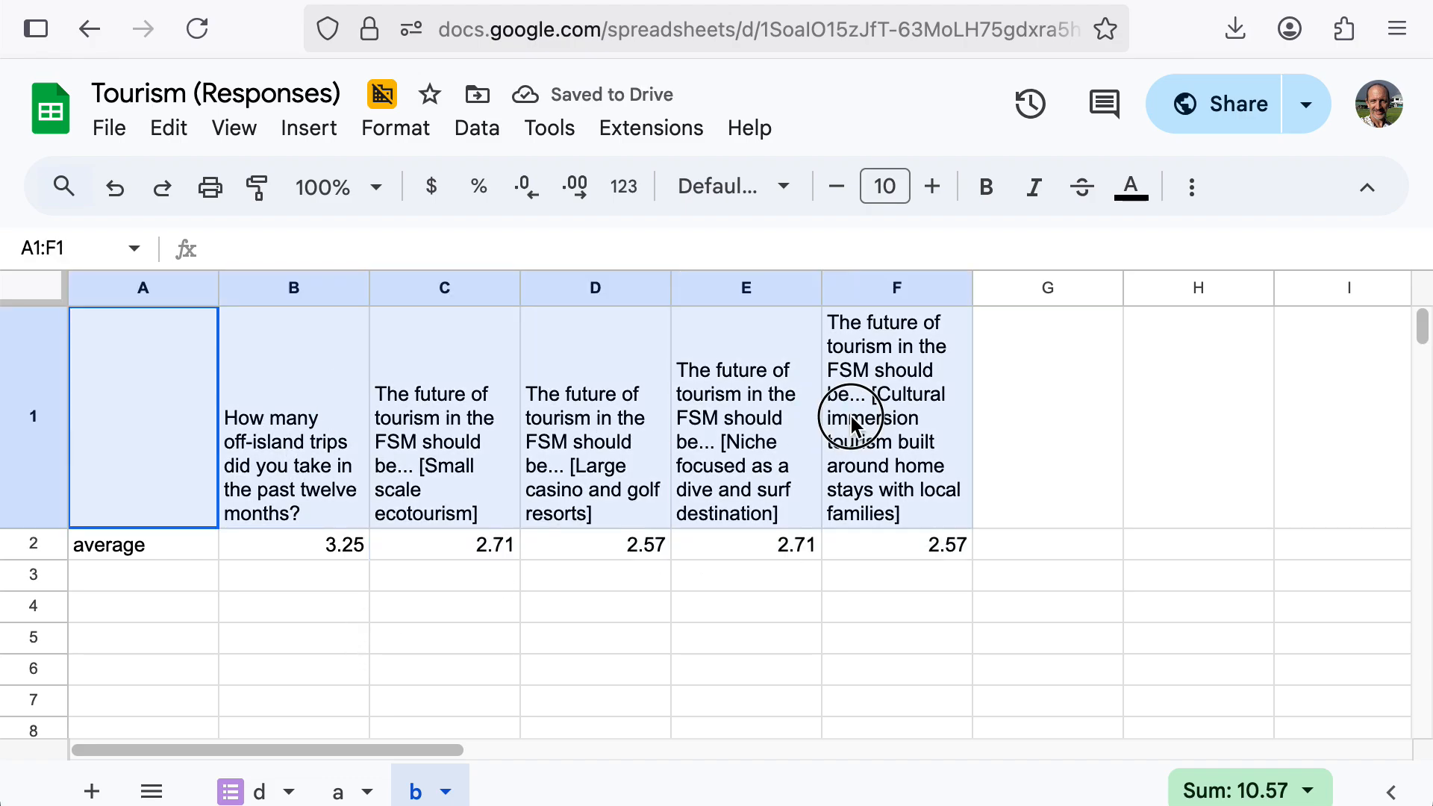
click(983, 190)
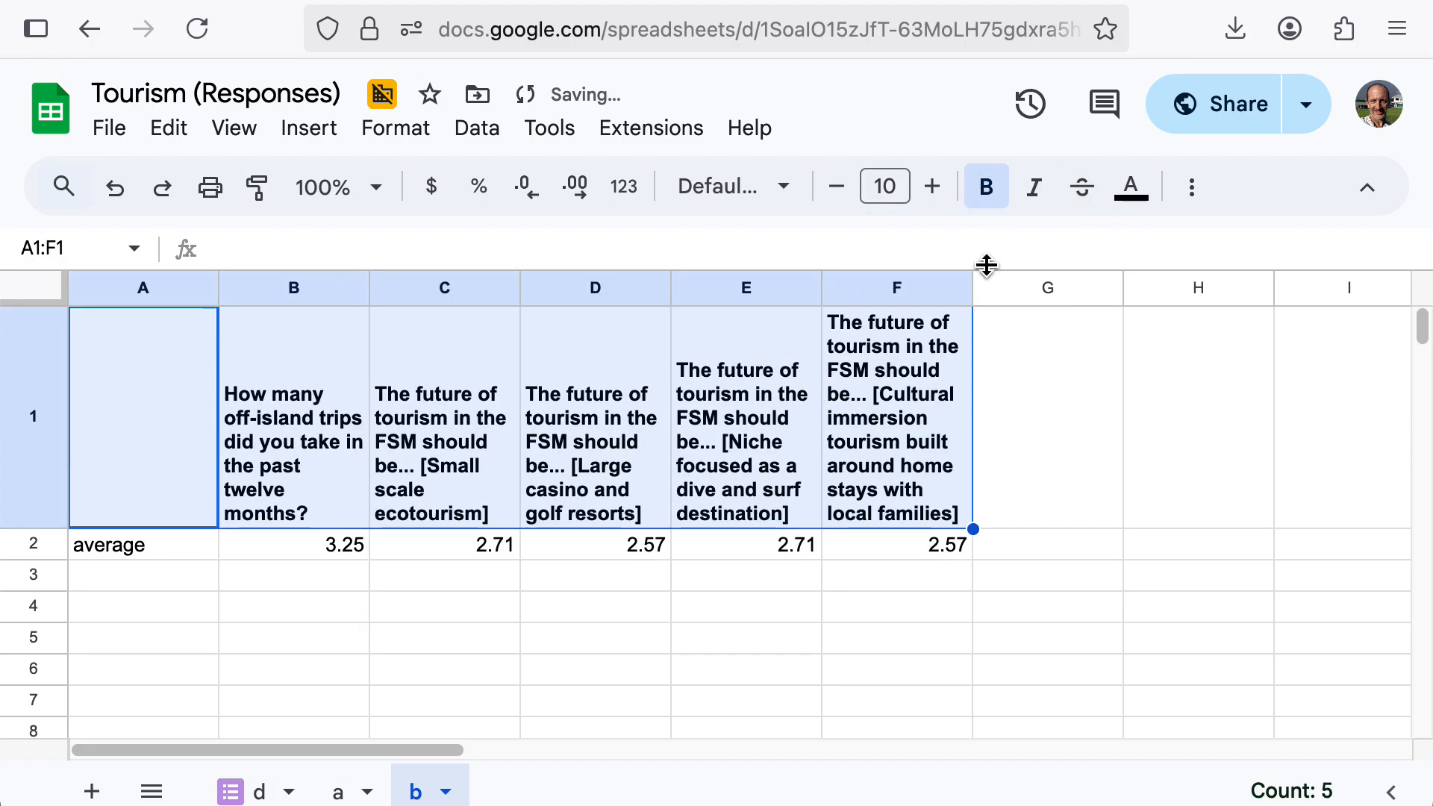
click(1191, 188)
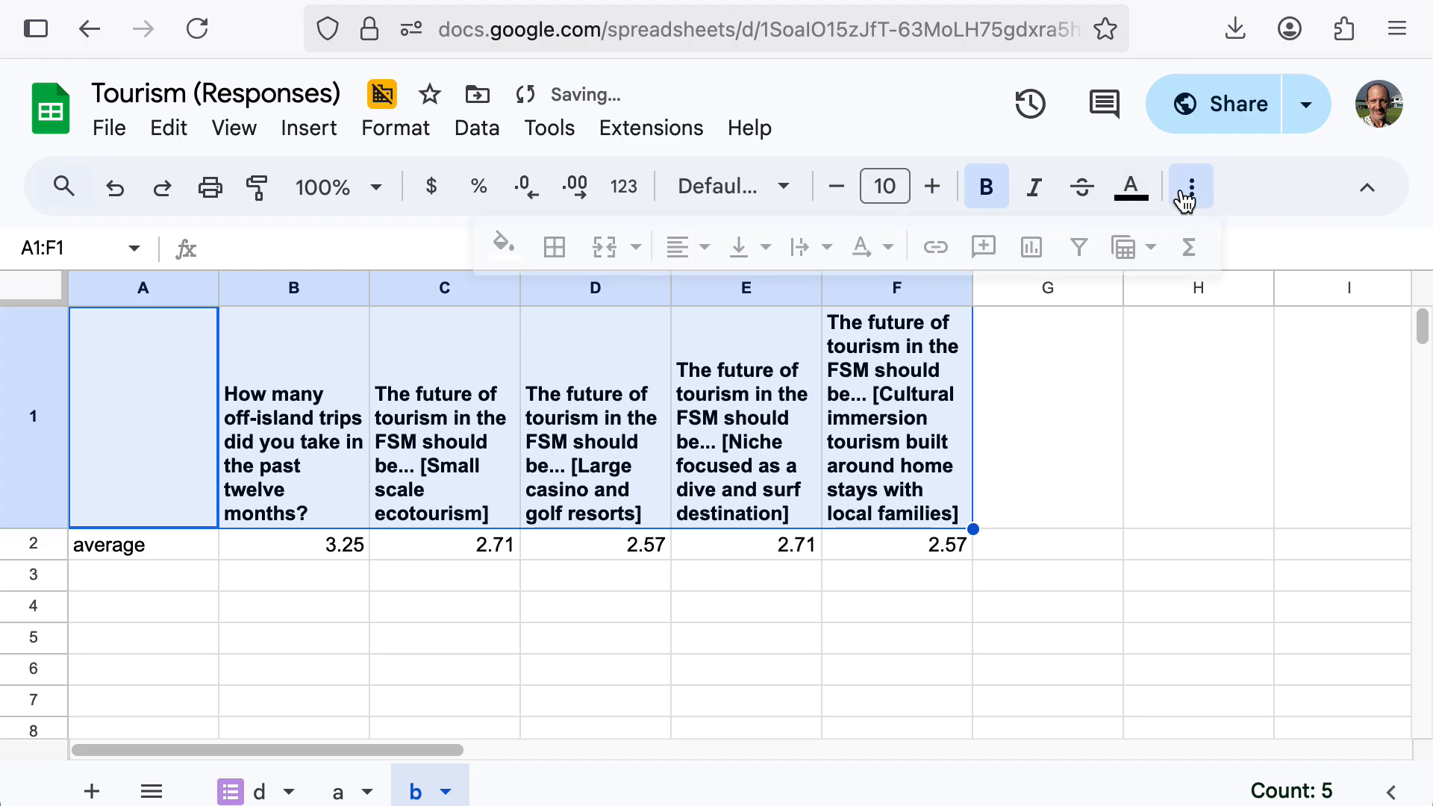
click(503, 246)
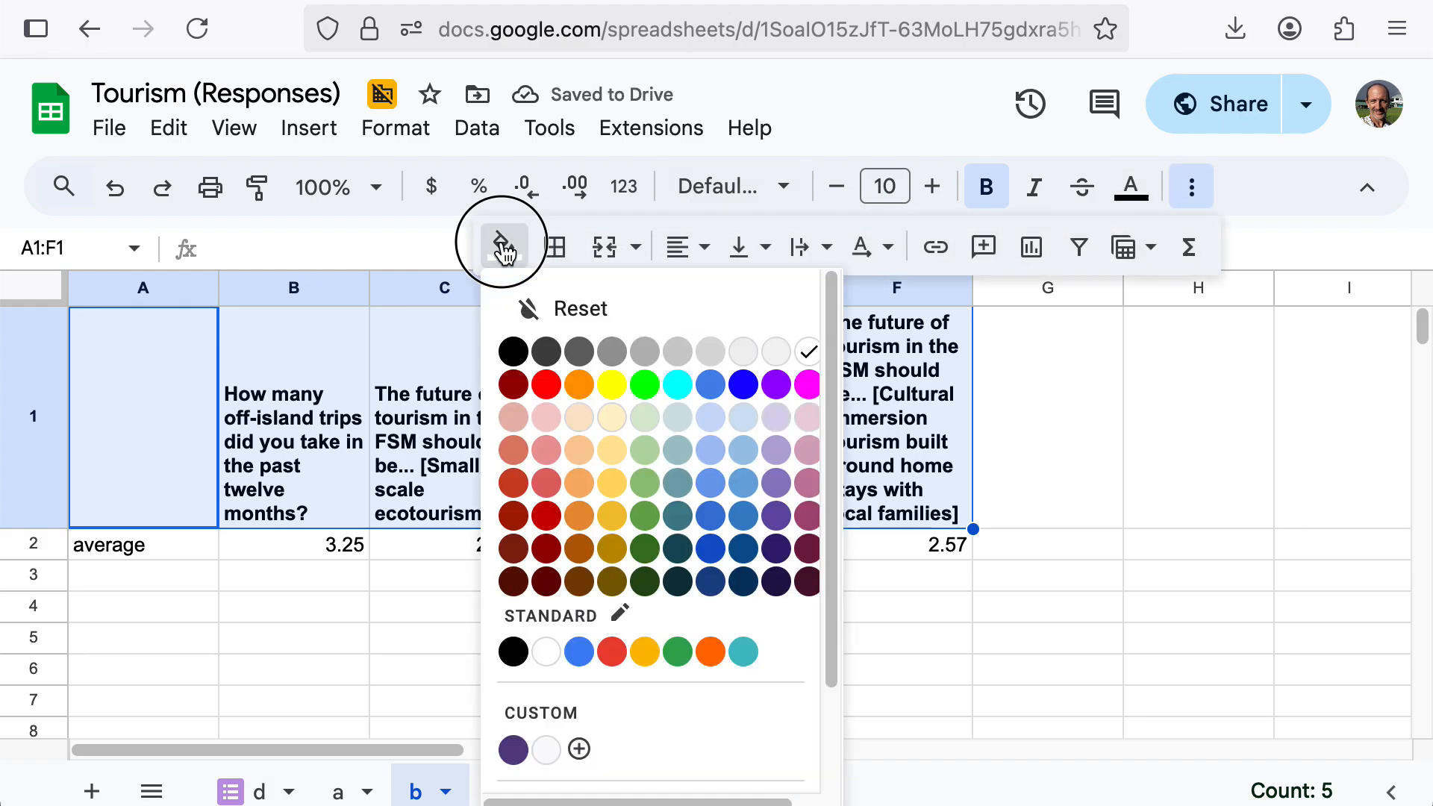
click(584, 418)
click(1110, 500)
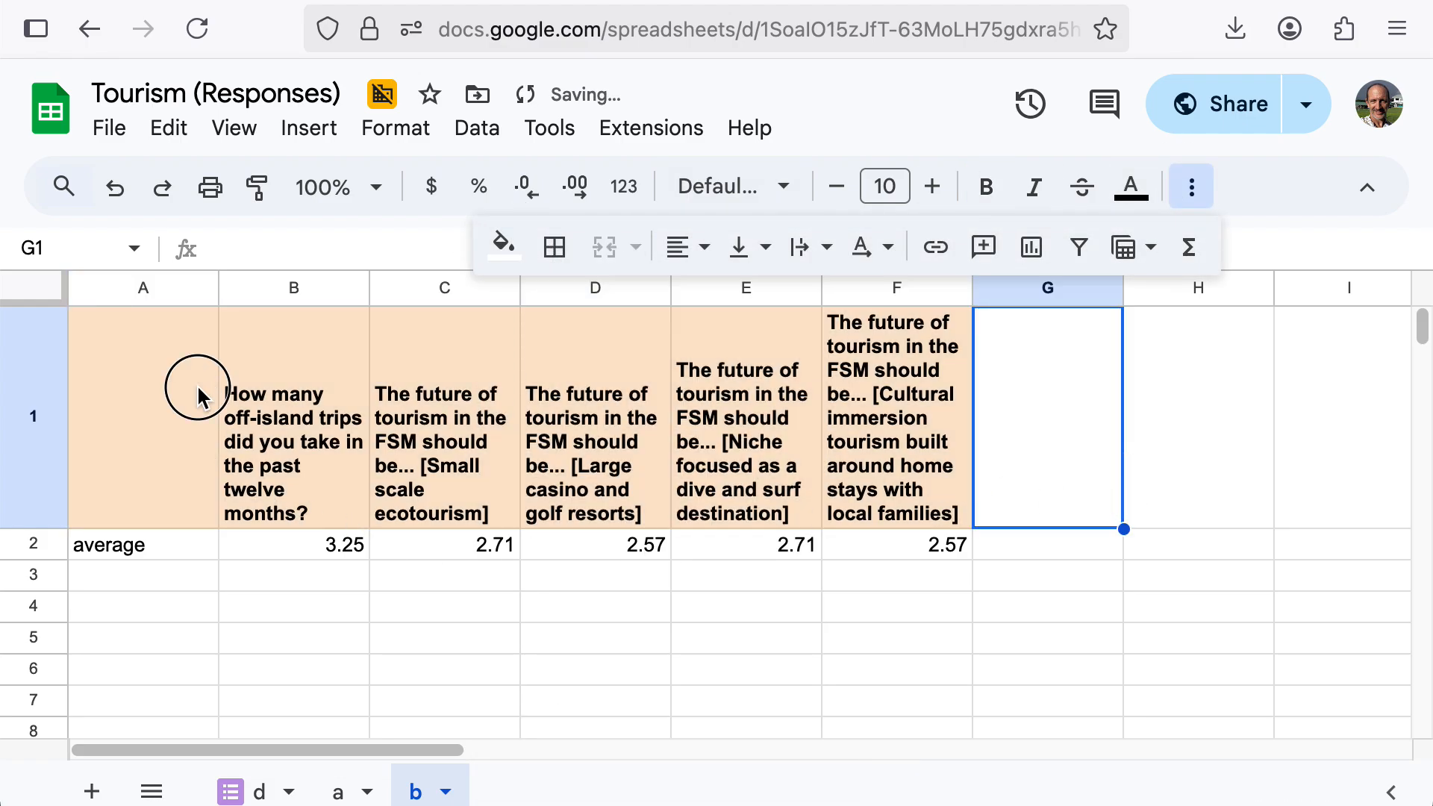
Apply borders to all cells of the table A1 to F2.
drag(192, 377, 874, 552)
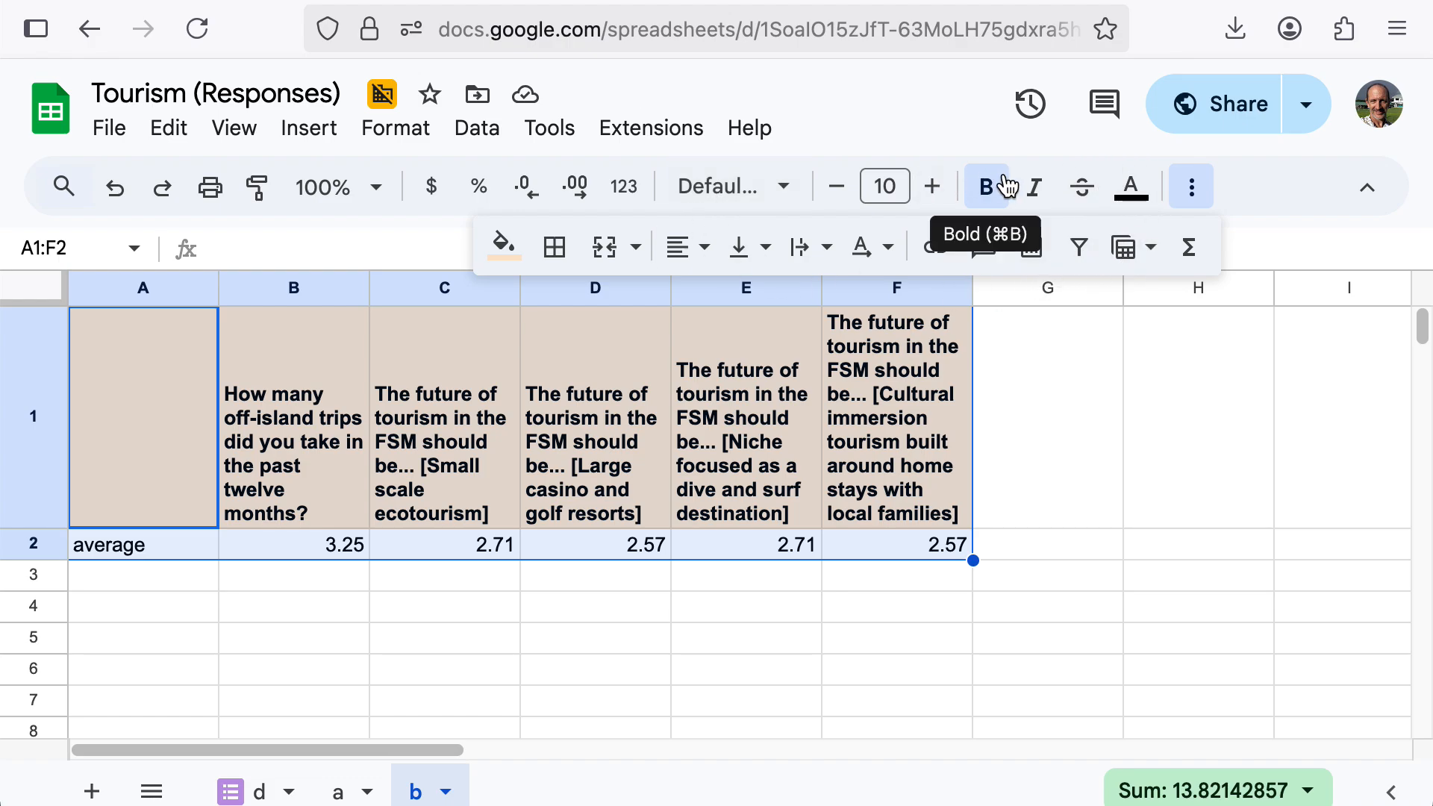
click(554, 247)
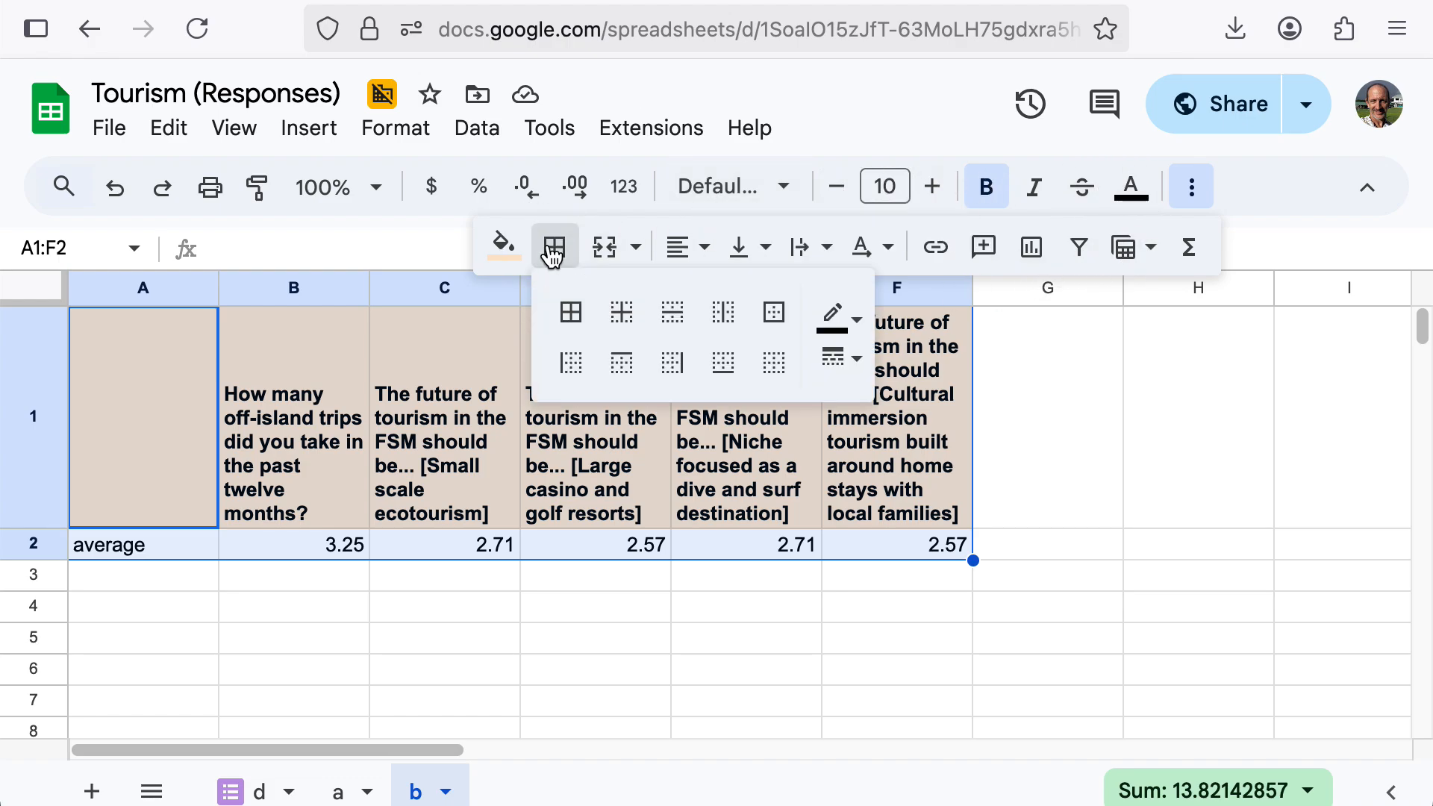
click(571, 312)
click(667, 586)
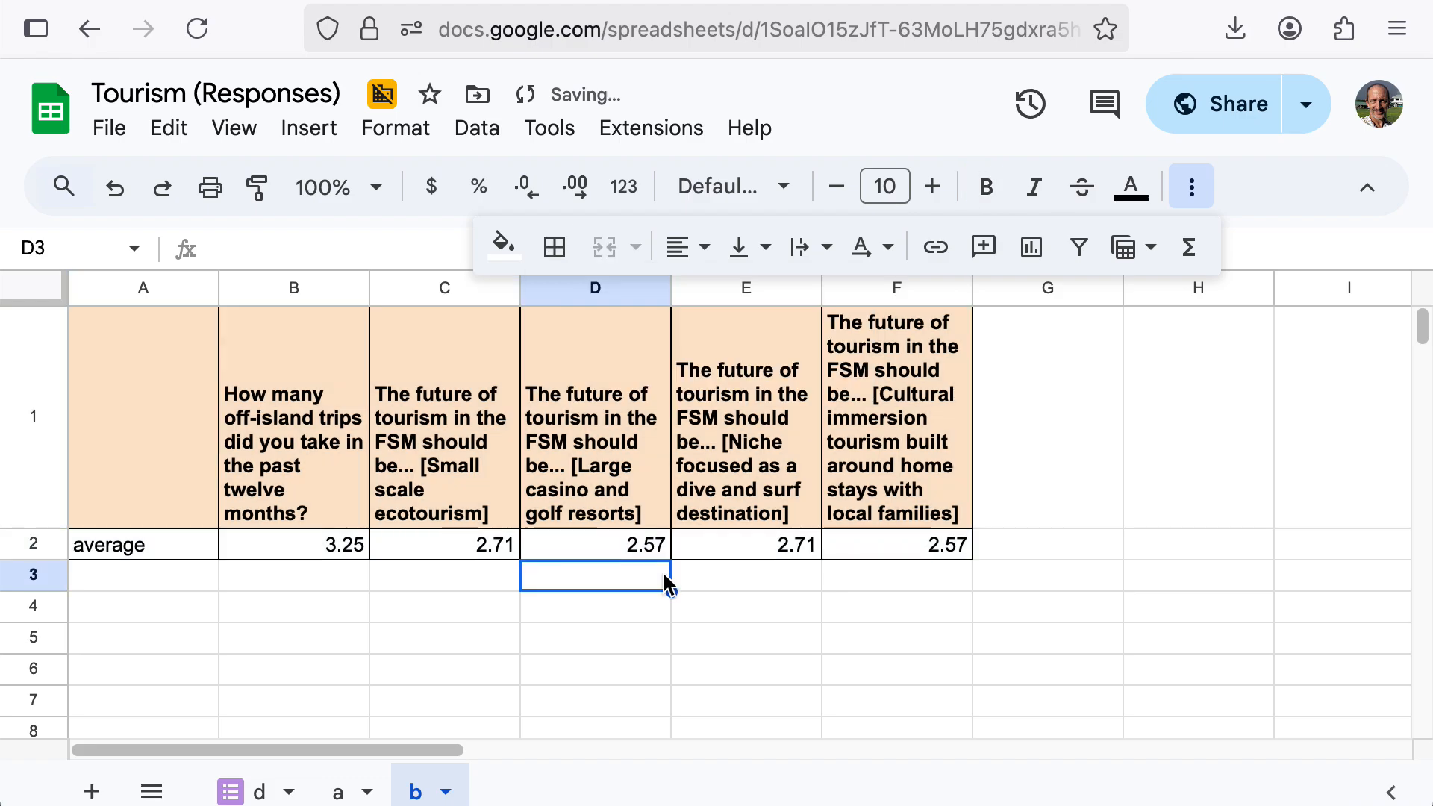
Insert a column chart based on the range A1:F2 of sheet b.
drag(115, 467, 900, 542)
click(1022, 256)
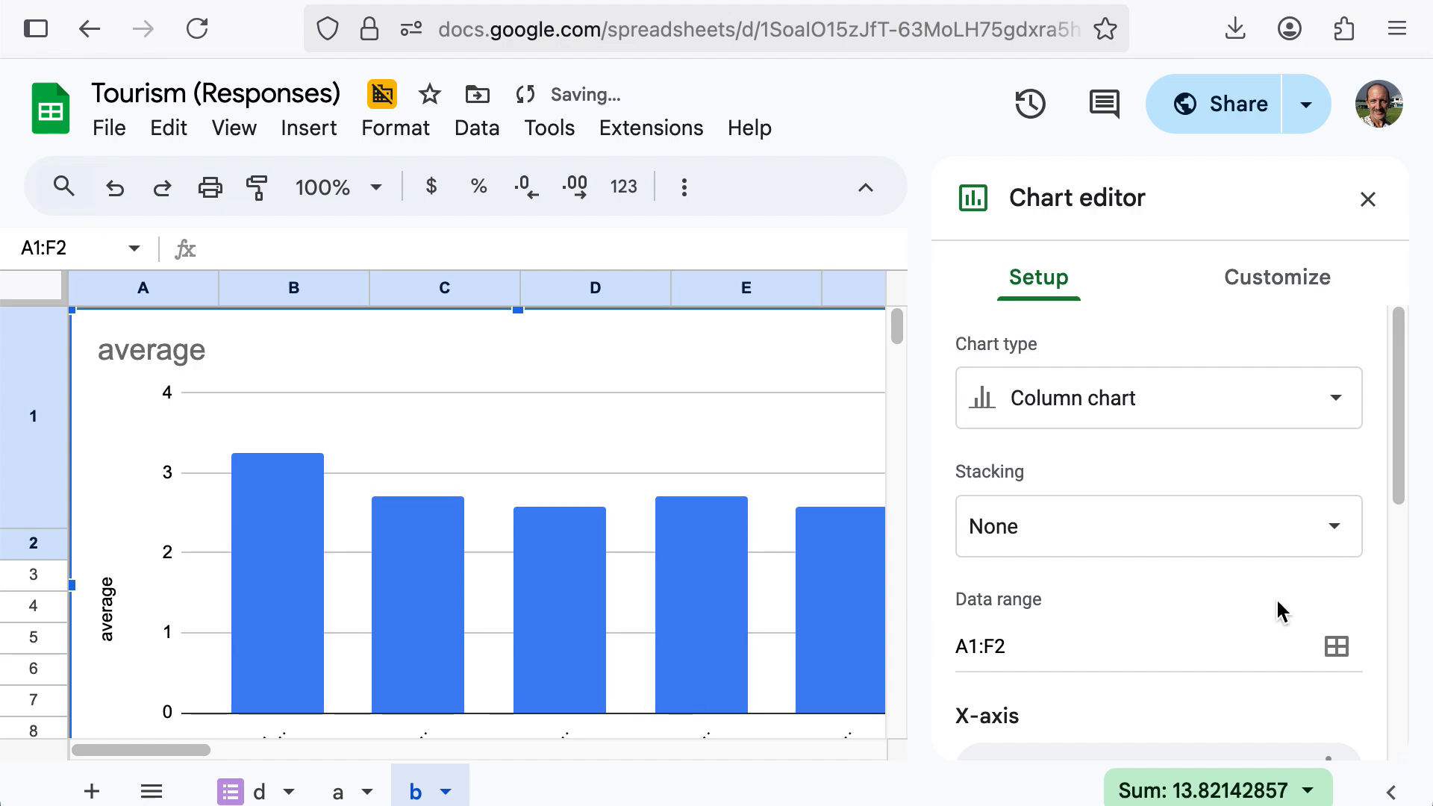
drag(1395, 486, 1381, 556)
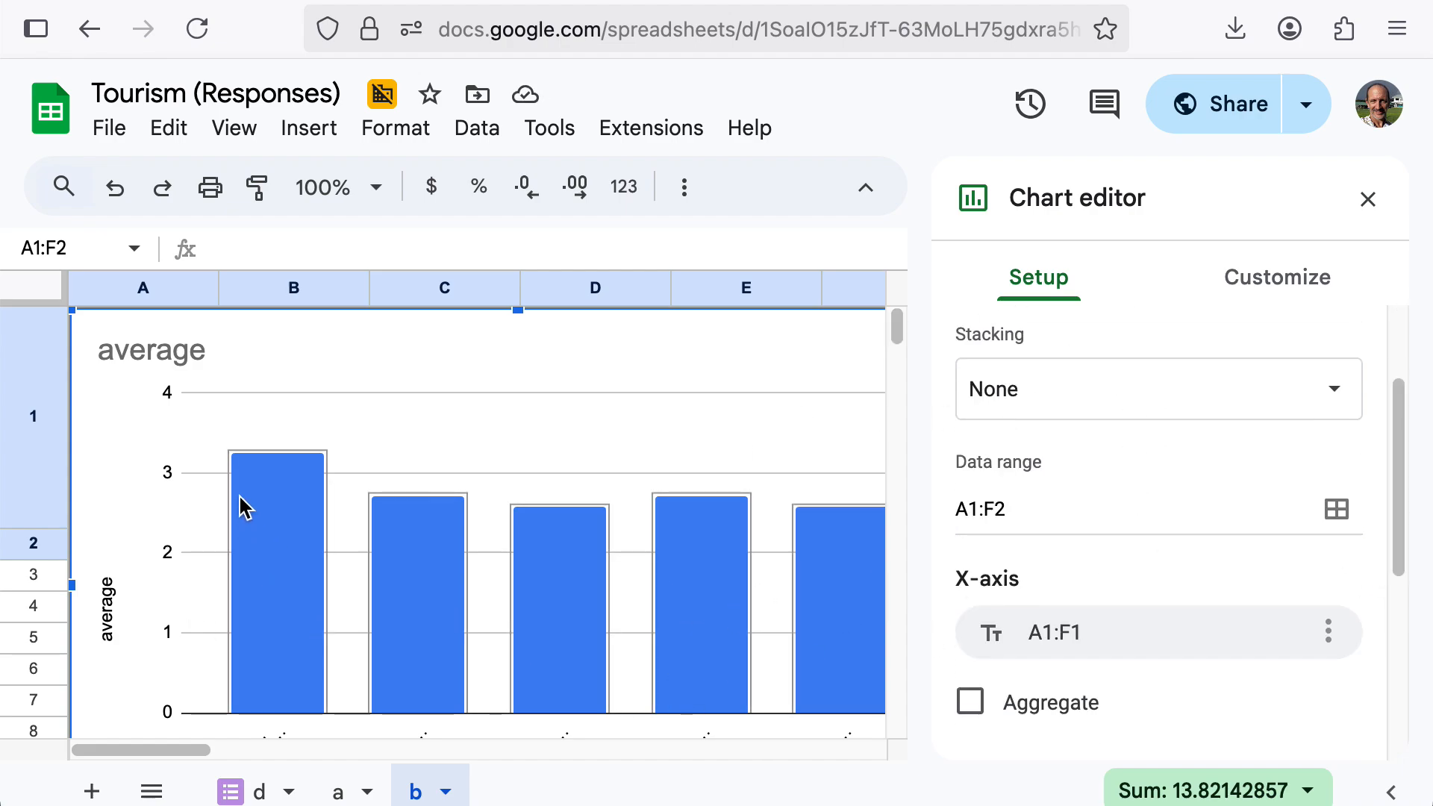
Turn on data labels for the chart's average series.
click(1274, 280)
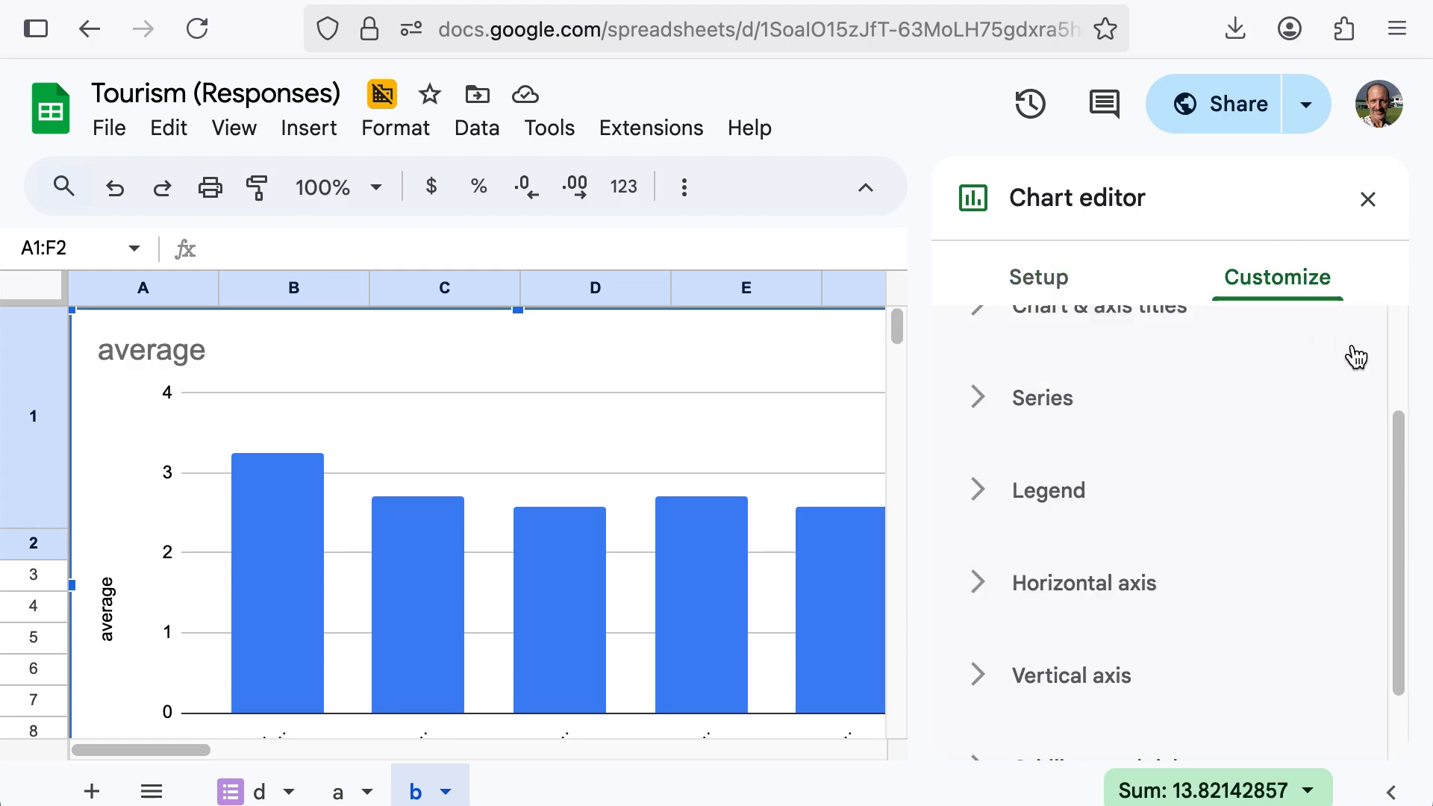
click(978, 397)
scroll(1231, 566, down, 5)
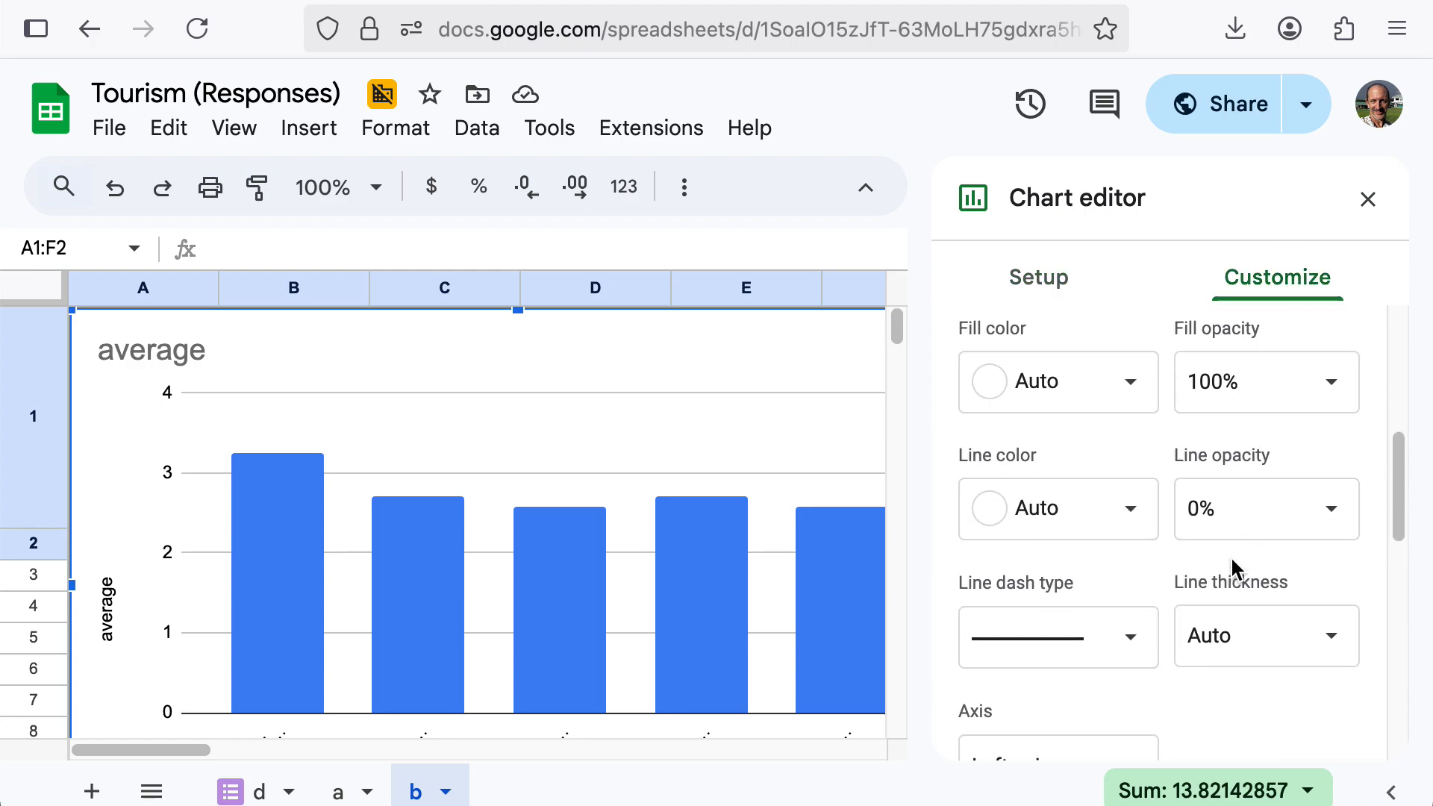
scroll(1231, 567, down, 3)
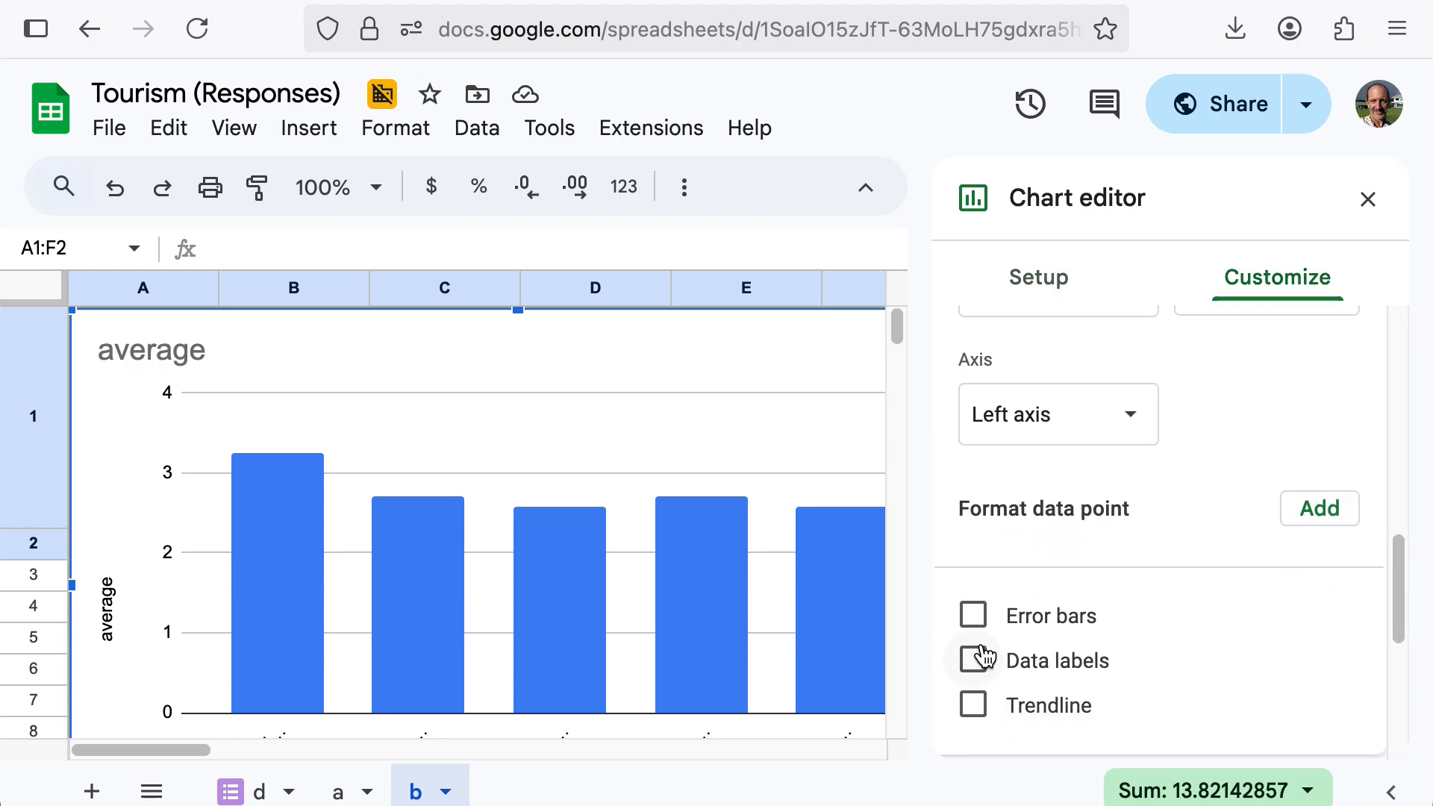
click(974, 660)
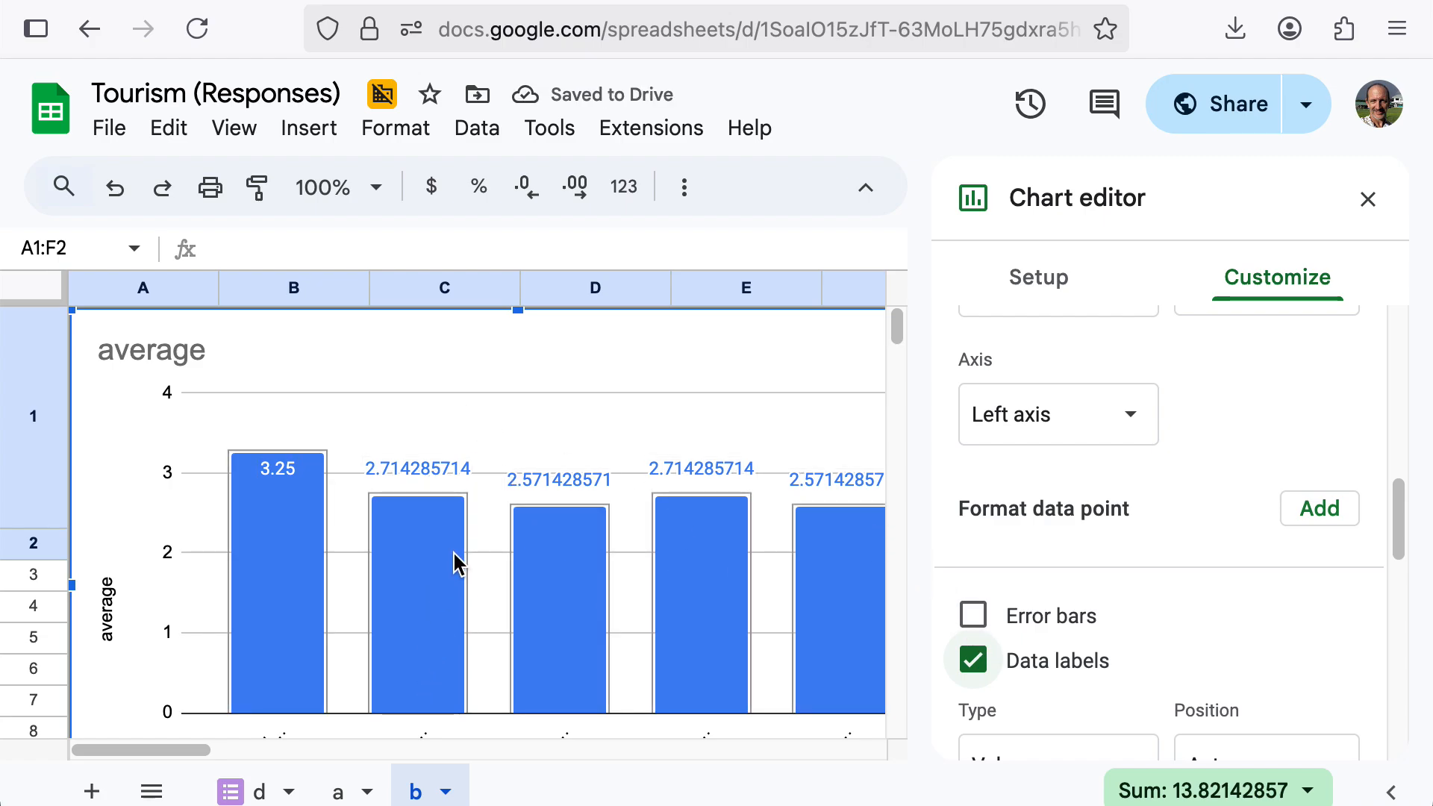
drag(1397, 550, 1398, 576)
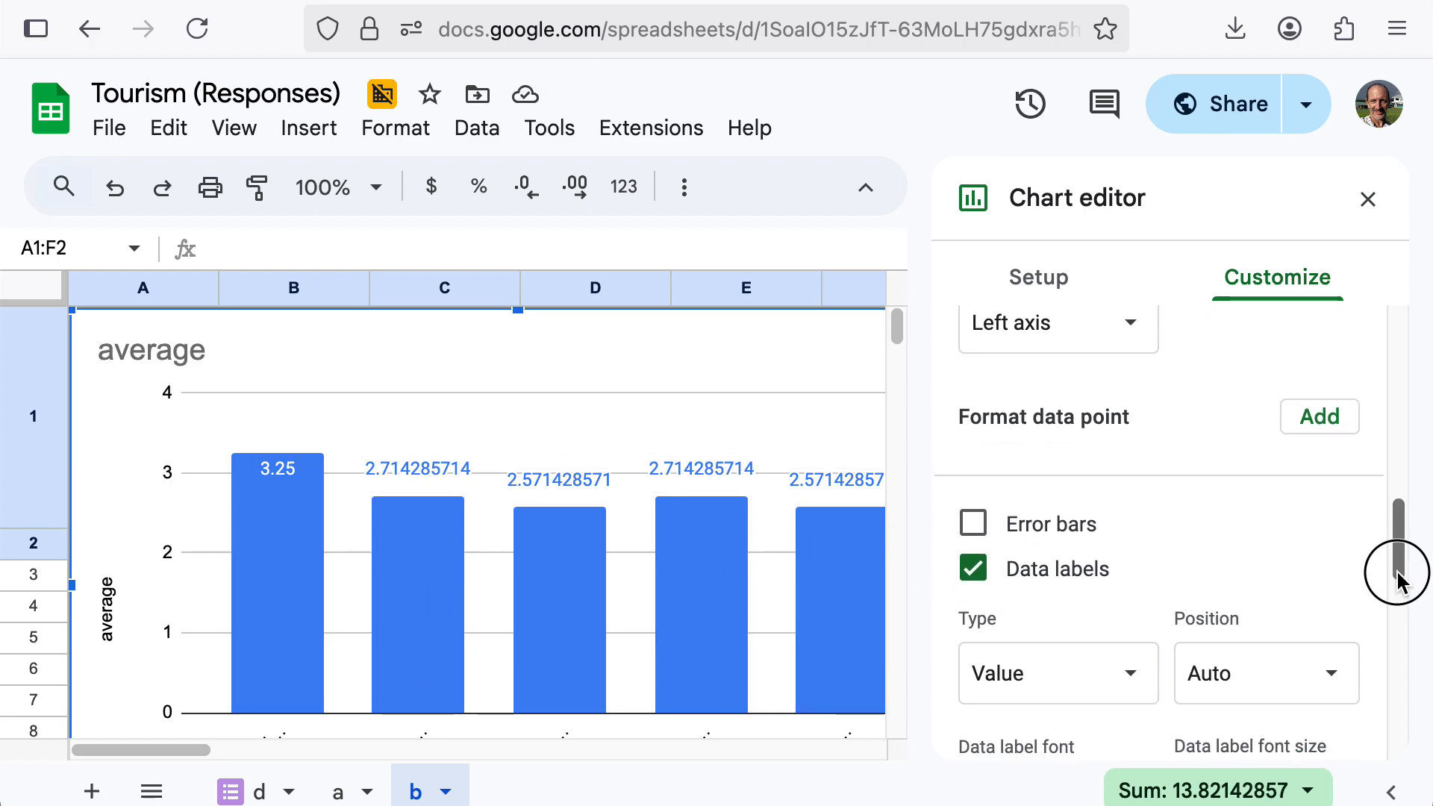
double_click(579, 604)
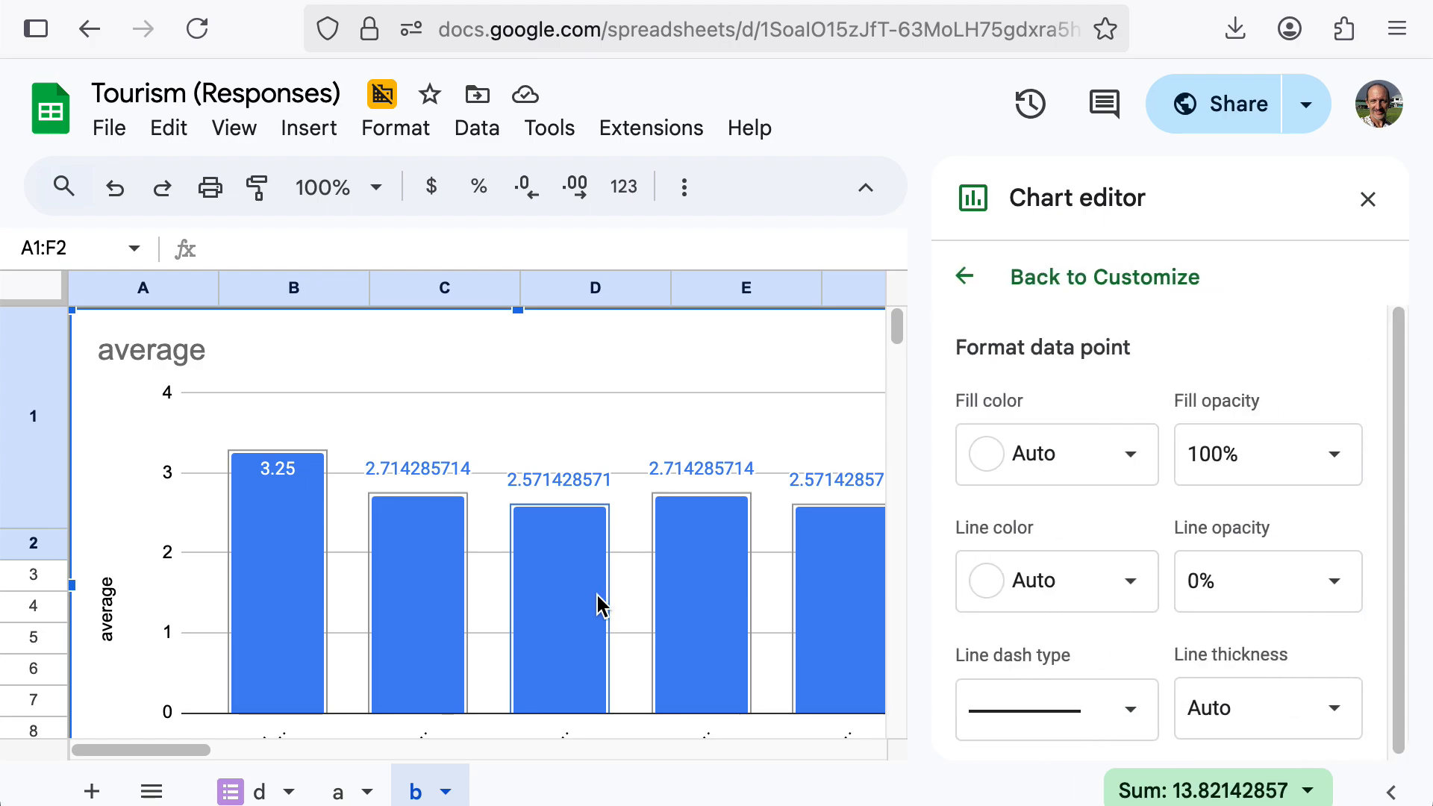
click(1086, 464)
click(1087, 464)
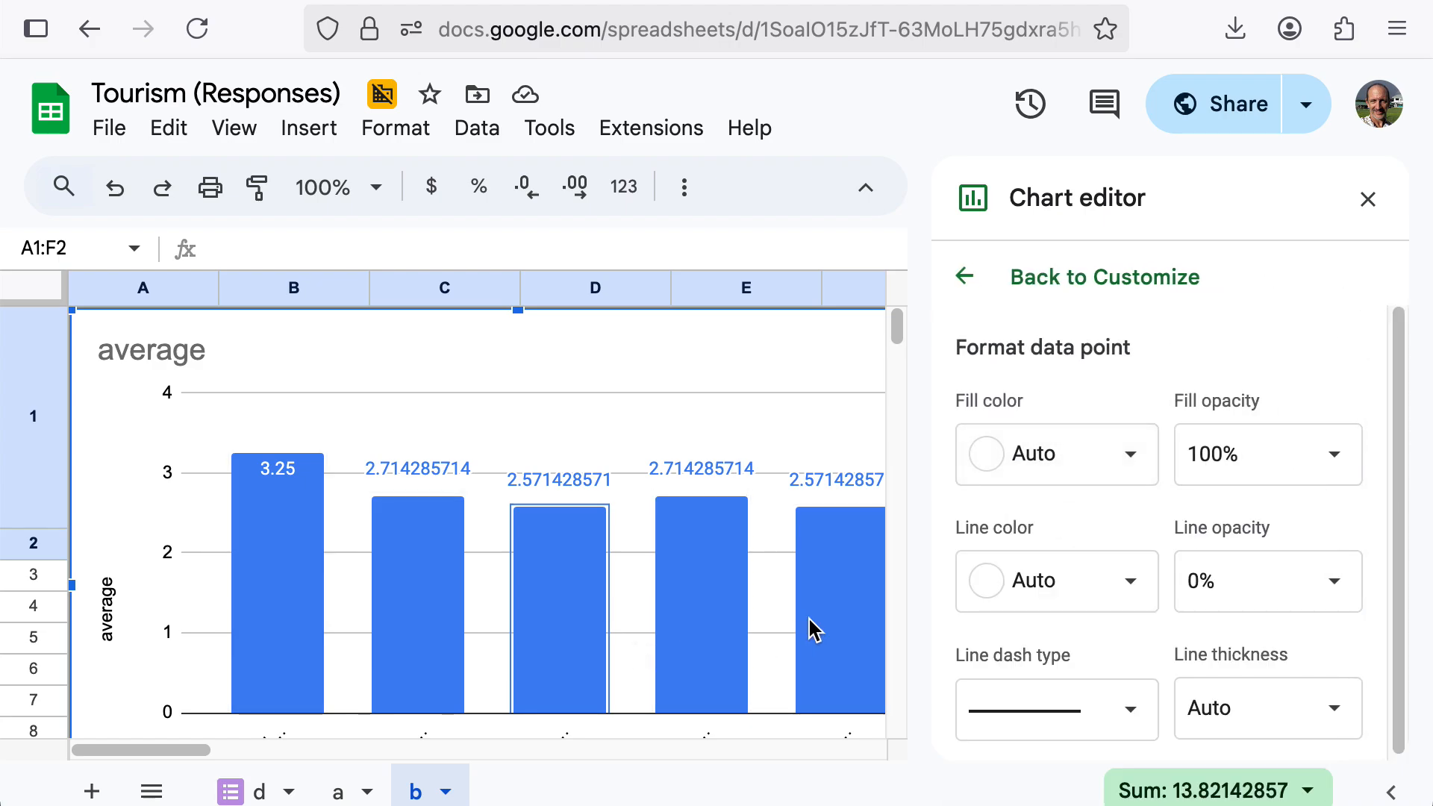
click(964, 276)
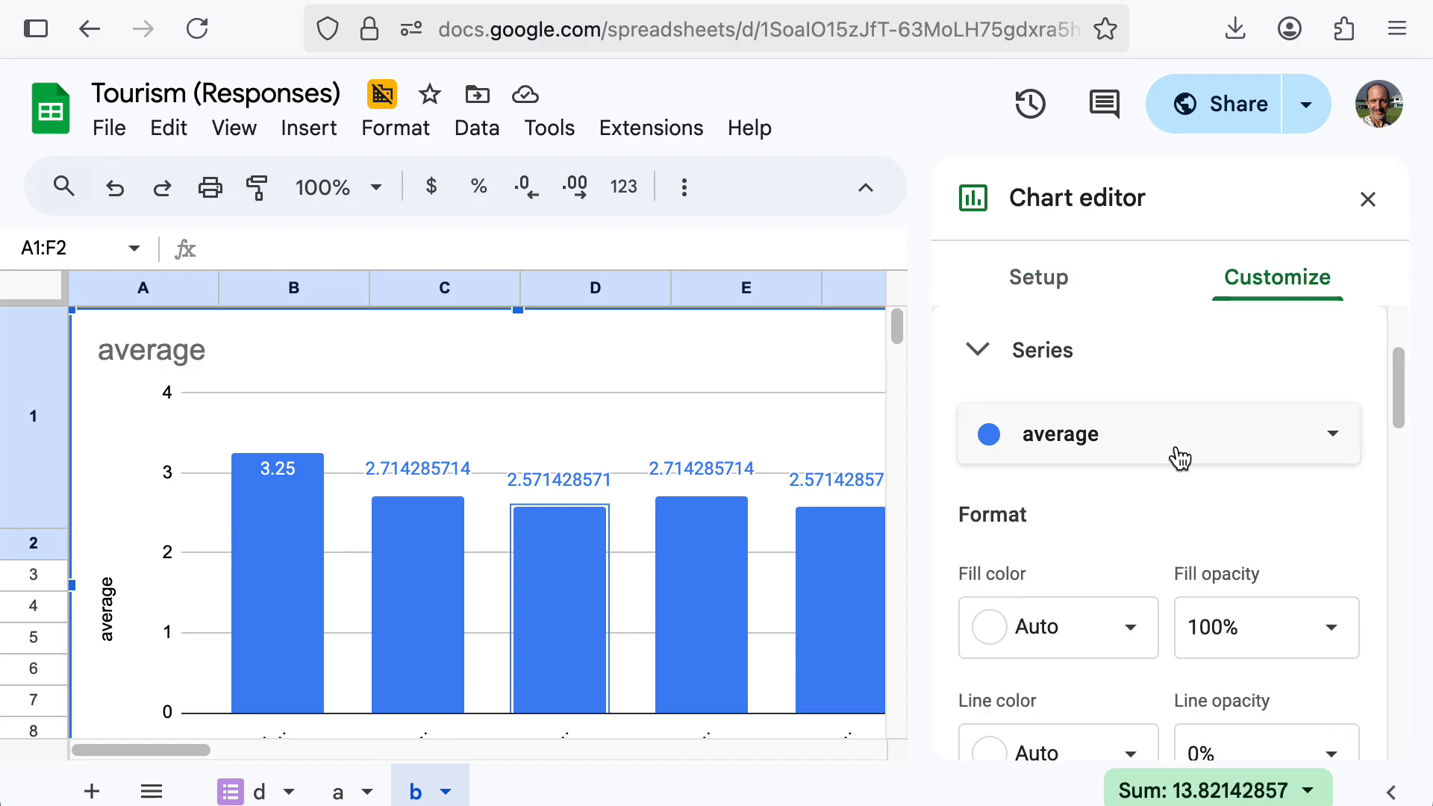
Set the fill color of the chart's average series to dark brown.
scroll(1097, 662, down, 3)
click(1106, 365)
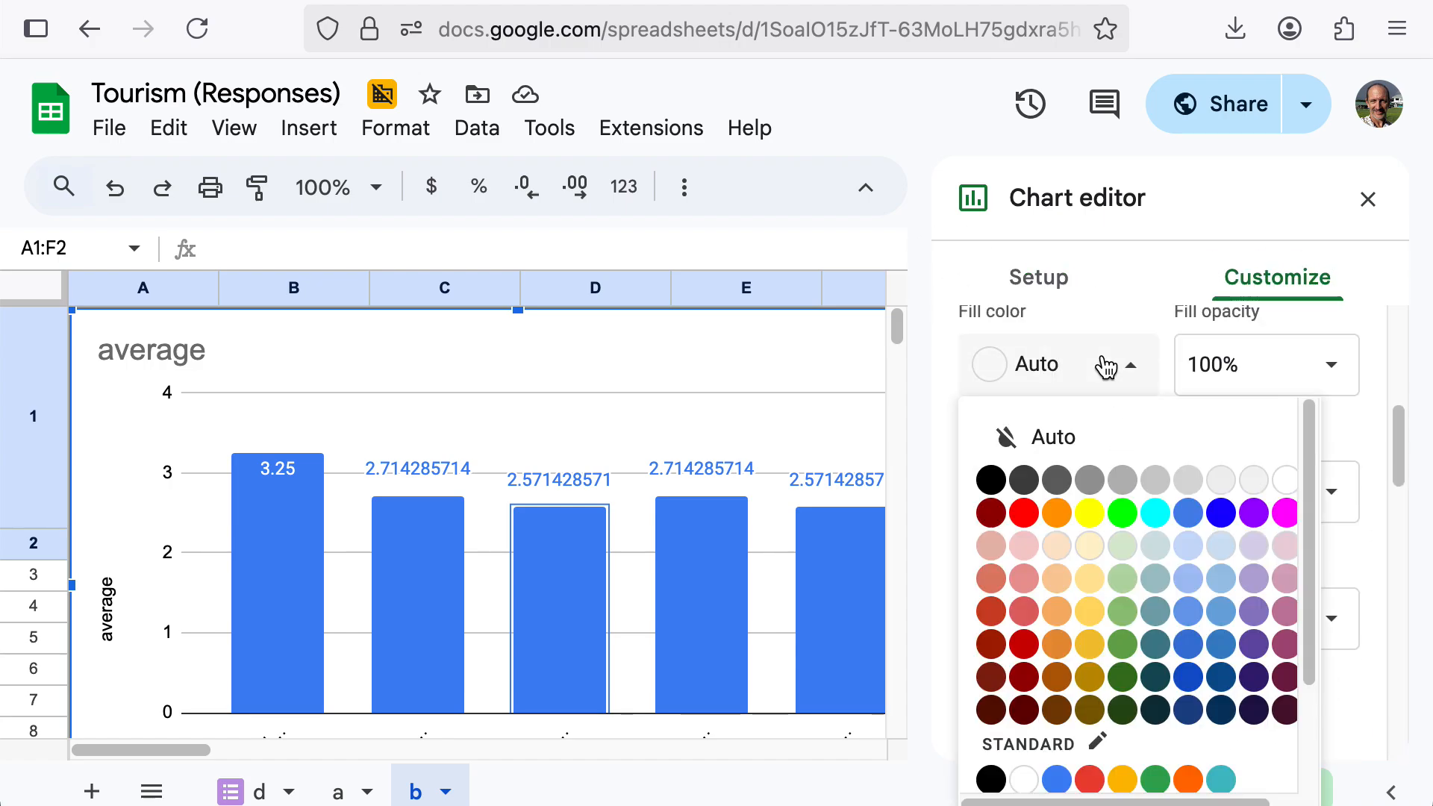
click(1056, 709)
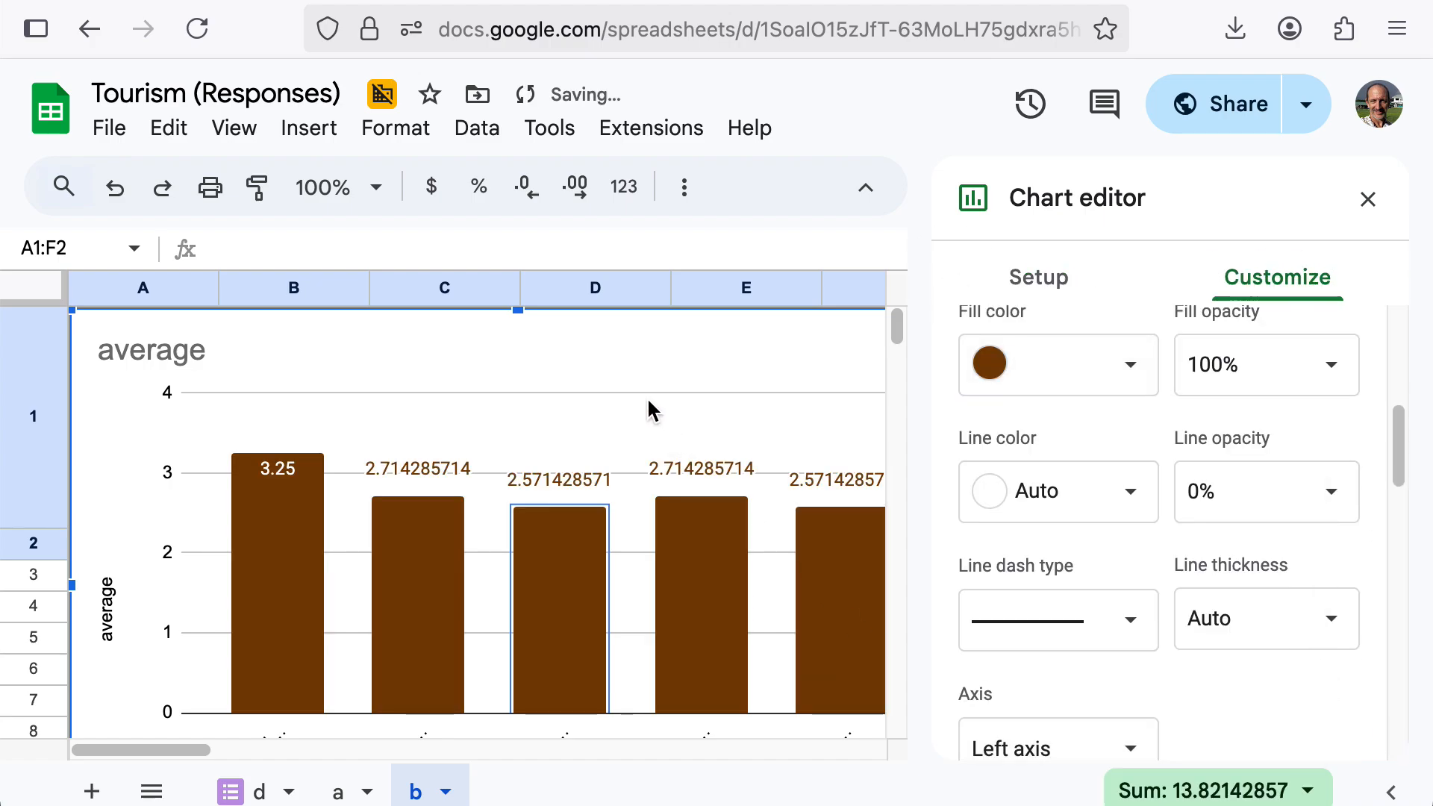
Move the average column chart off the table so that it starts just below row 2, beginning in column B.
click(453, 497)
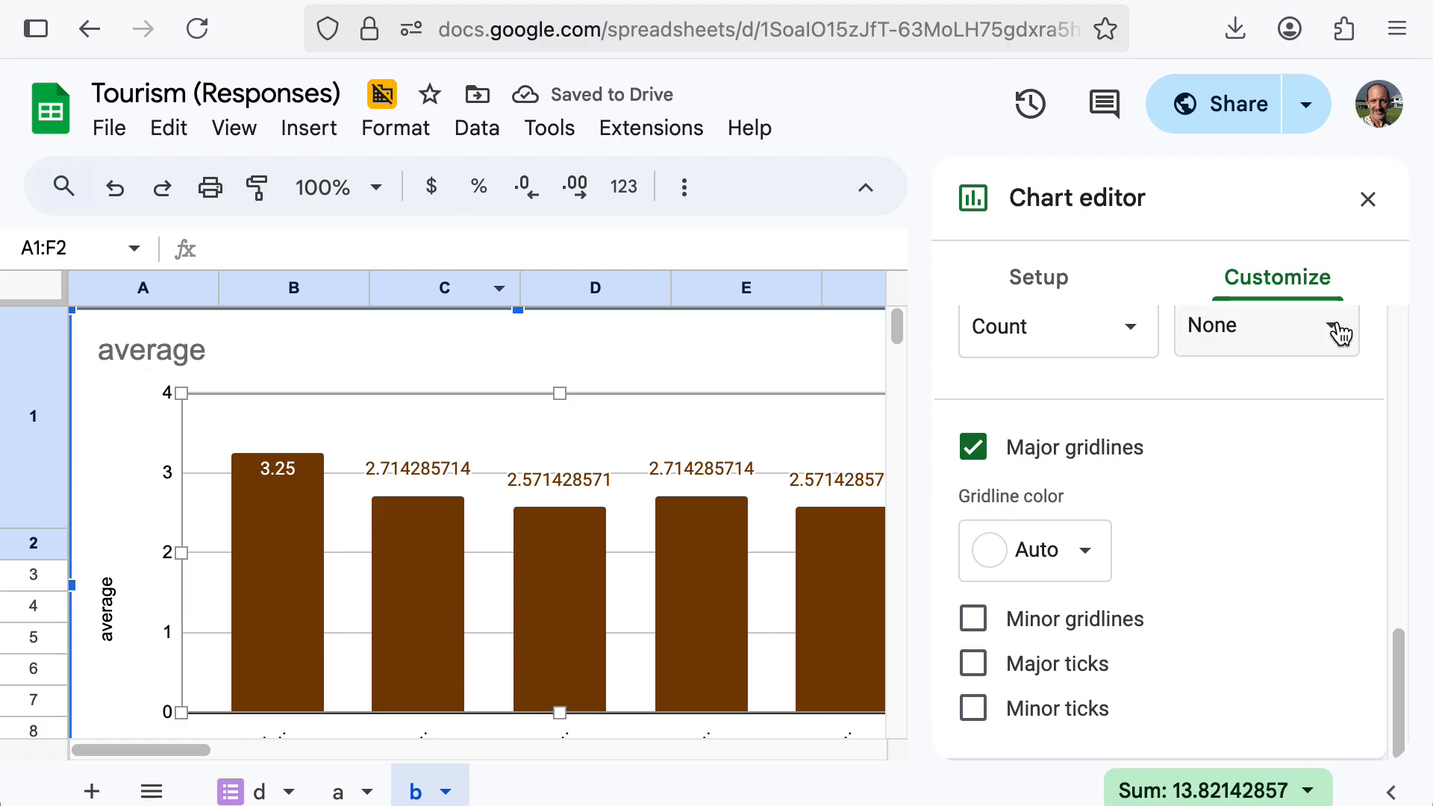
click(1363, 198)
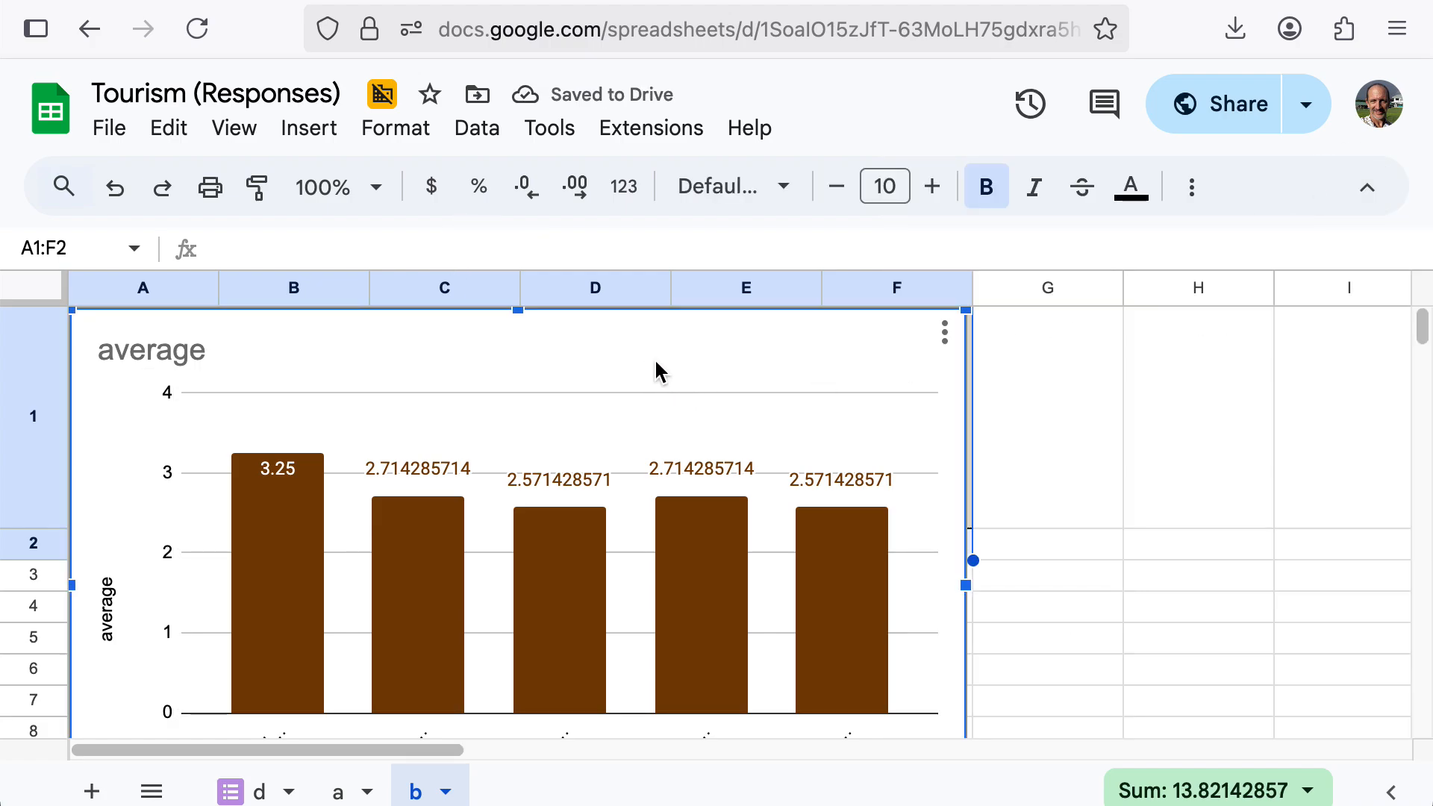
drag(656, 371, 1055, 633)
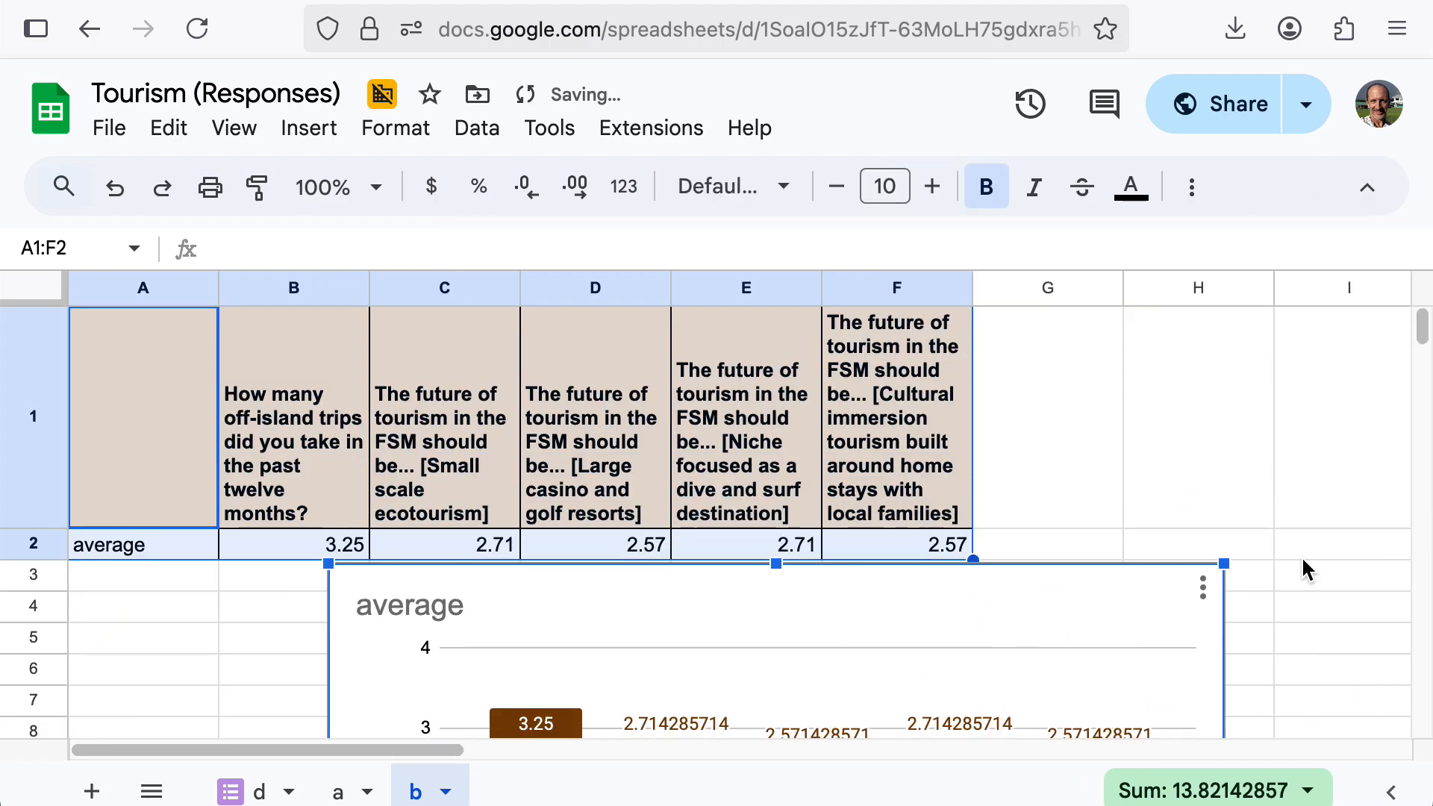
scroll(1251, 516, down, 2)
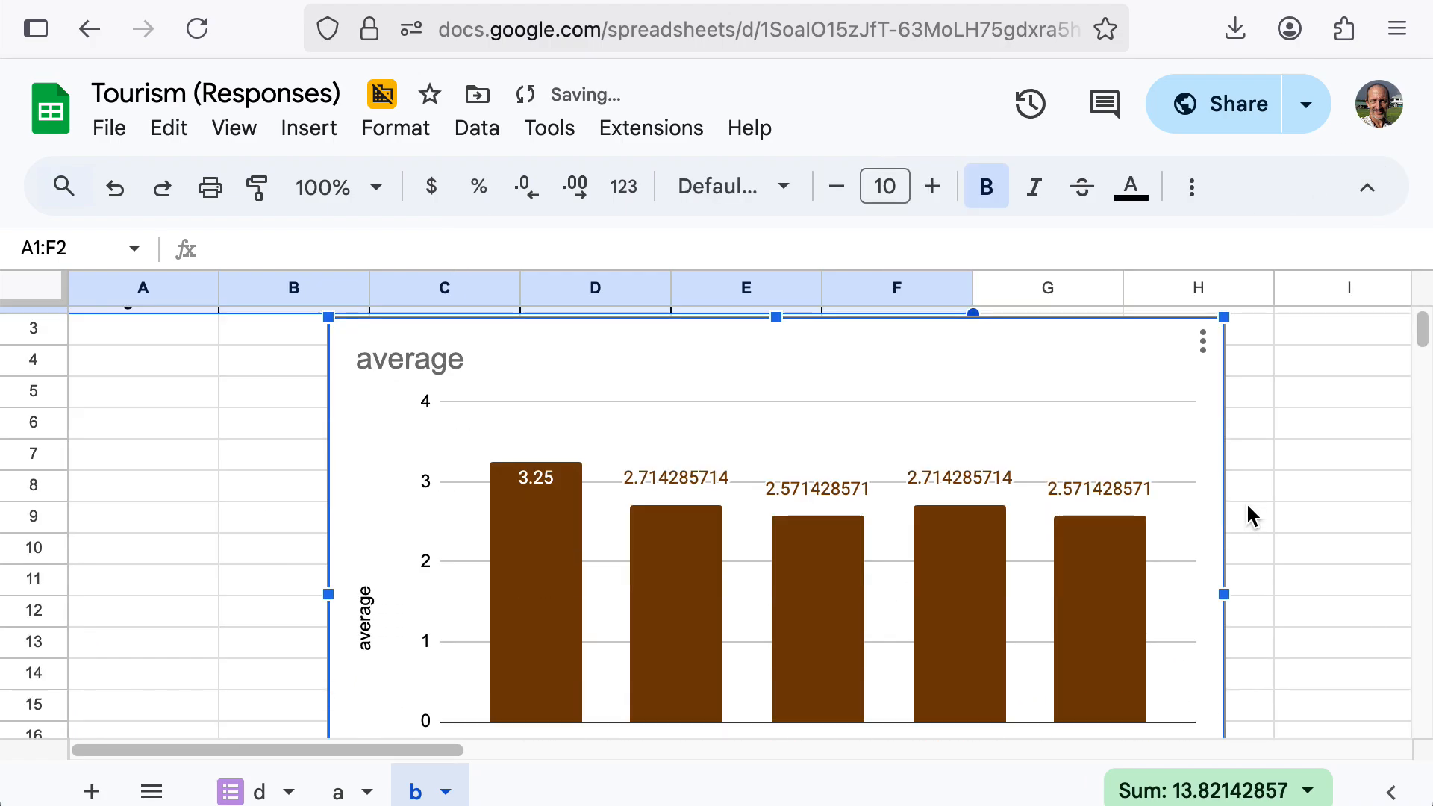
Set the number format of the average series' data labels to the custom format 0.00.
double_click(666, 479)
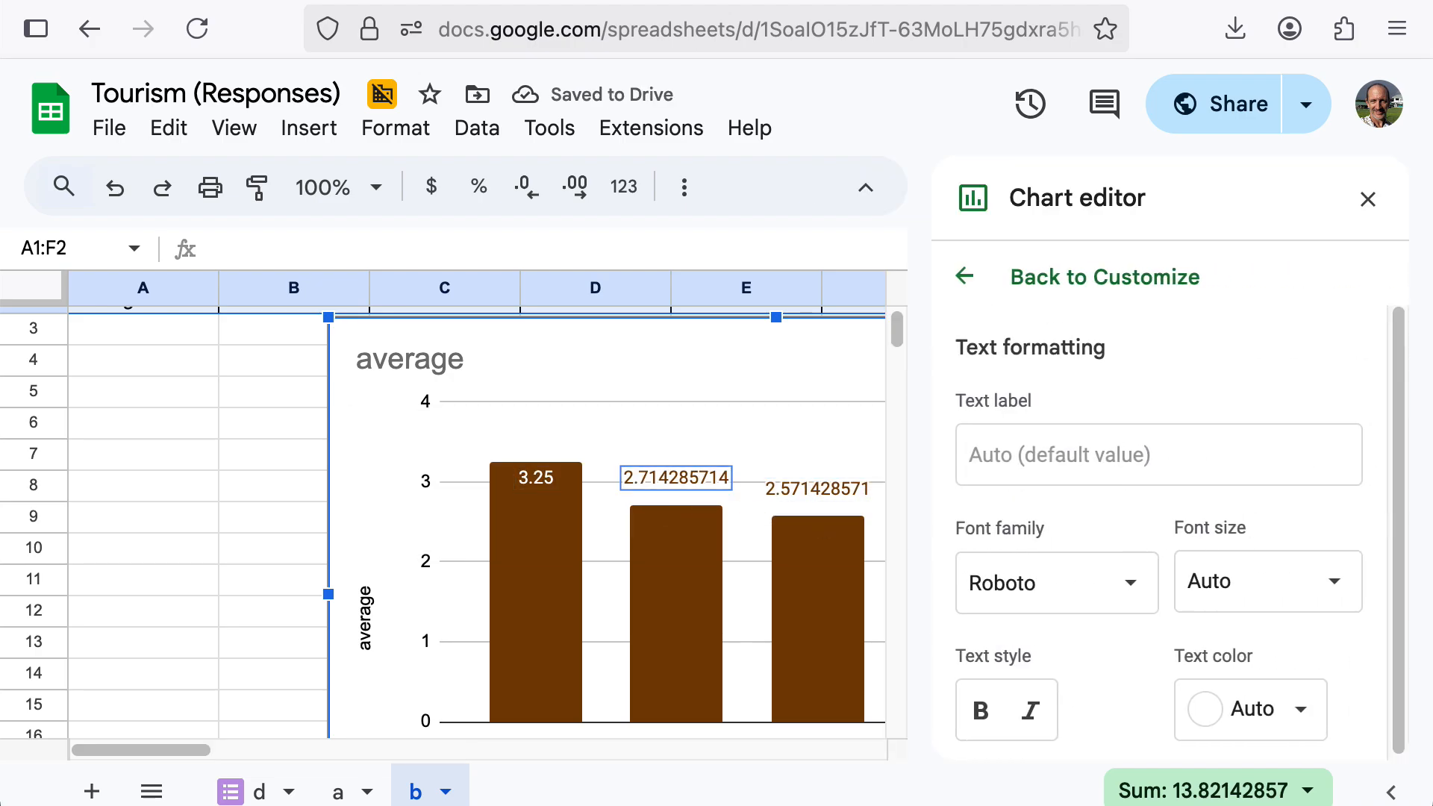
click(523, 531)
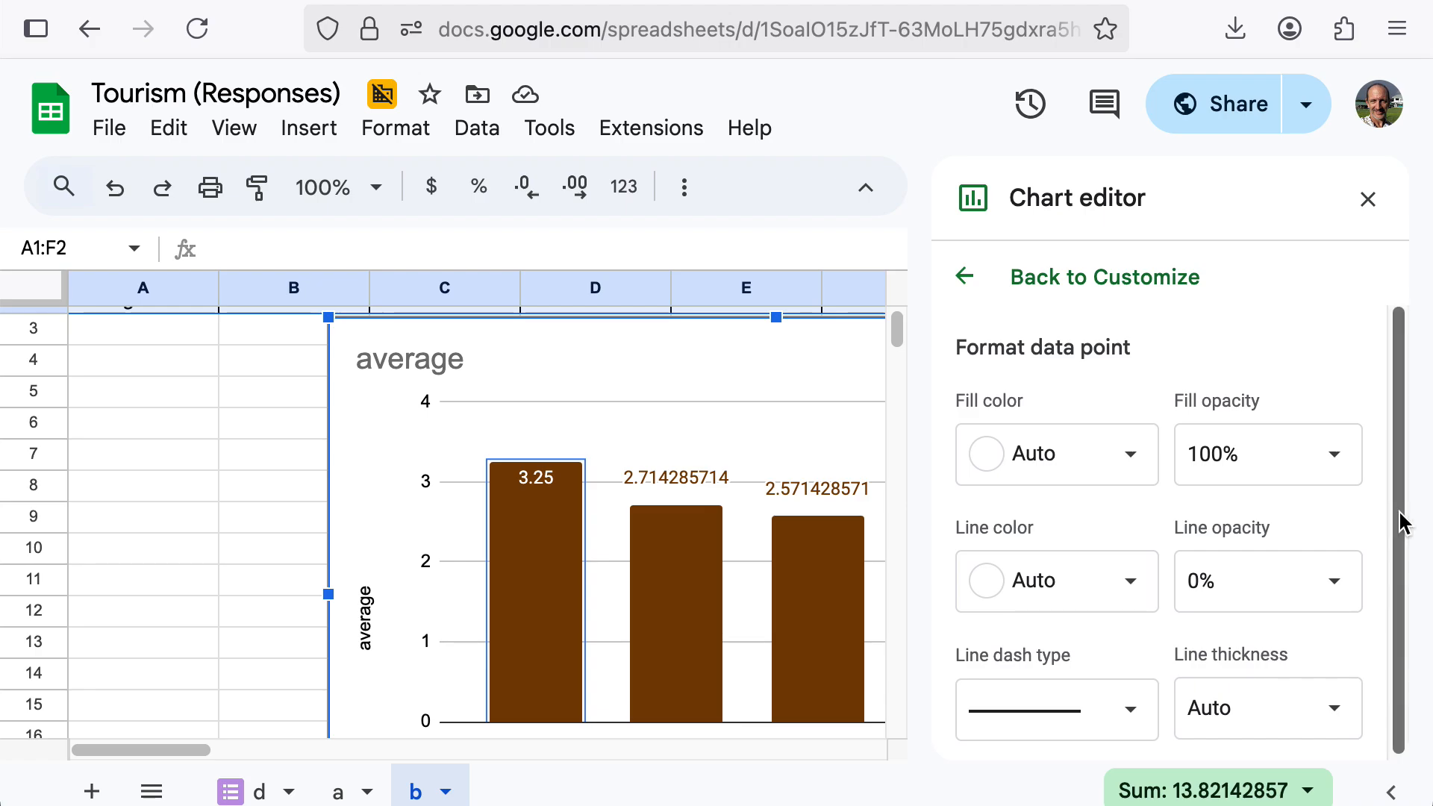
click(689, 477)
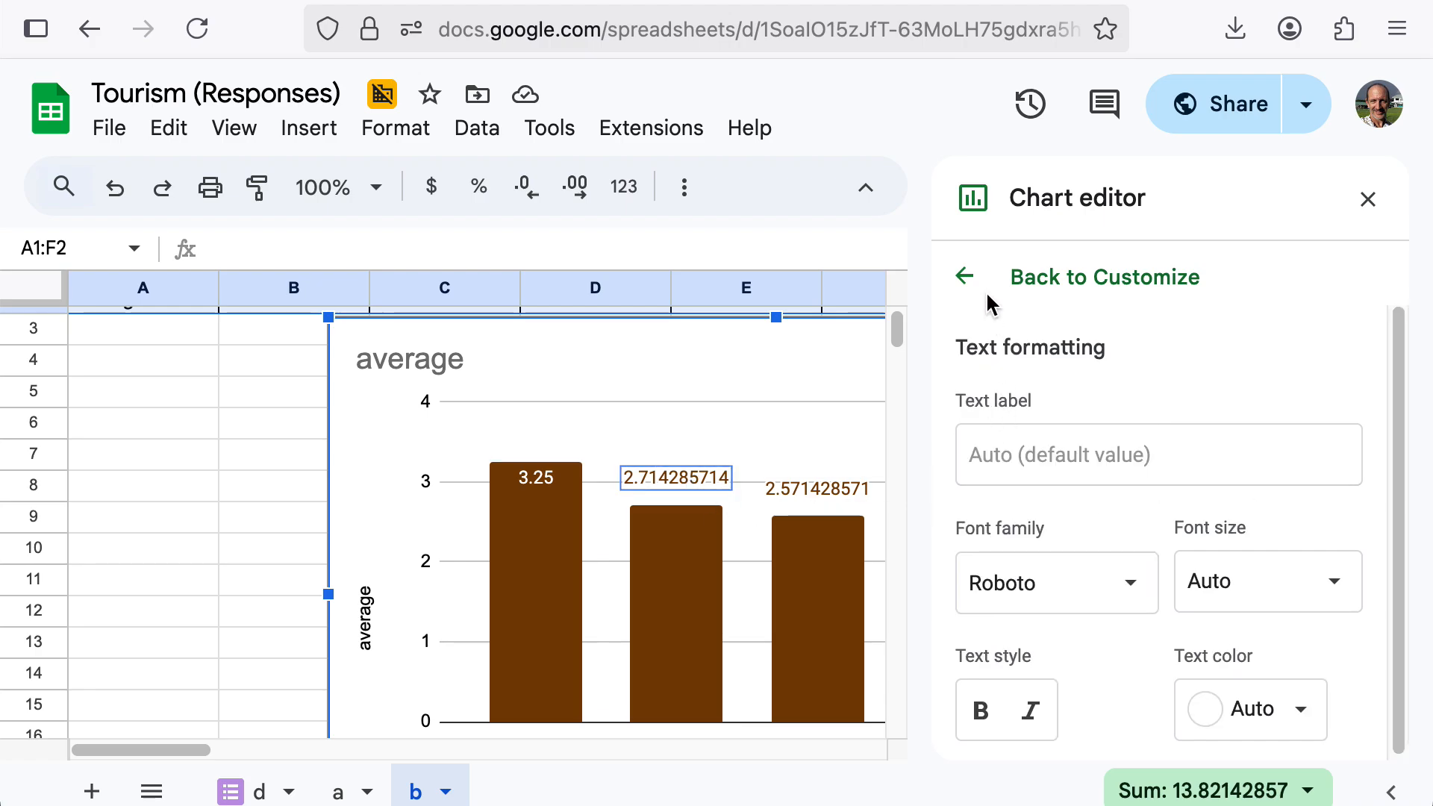
click(968, 280)
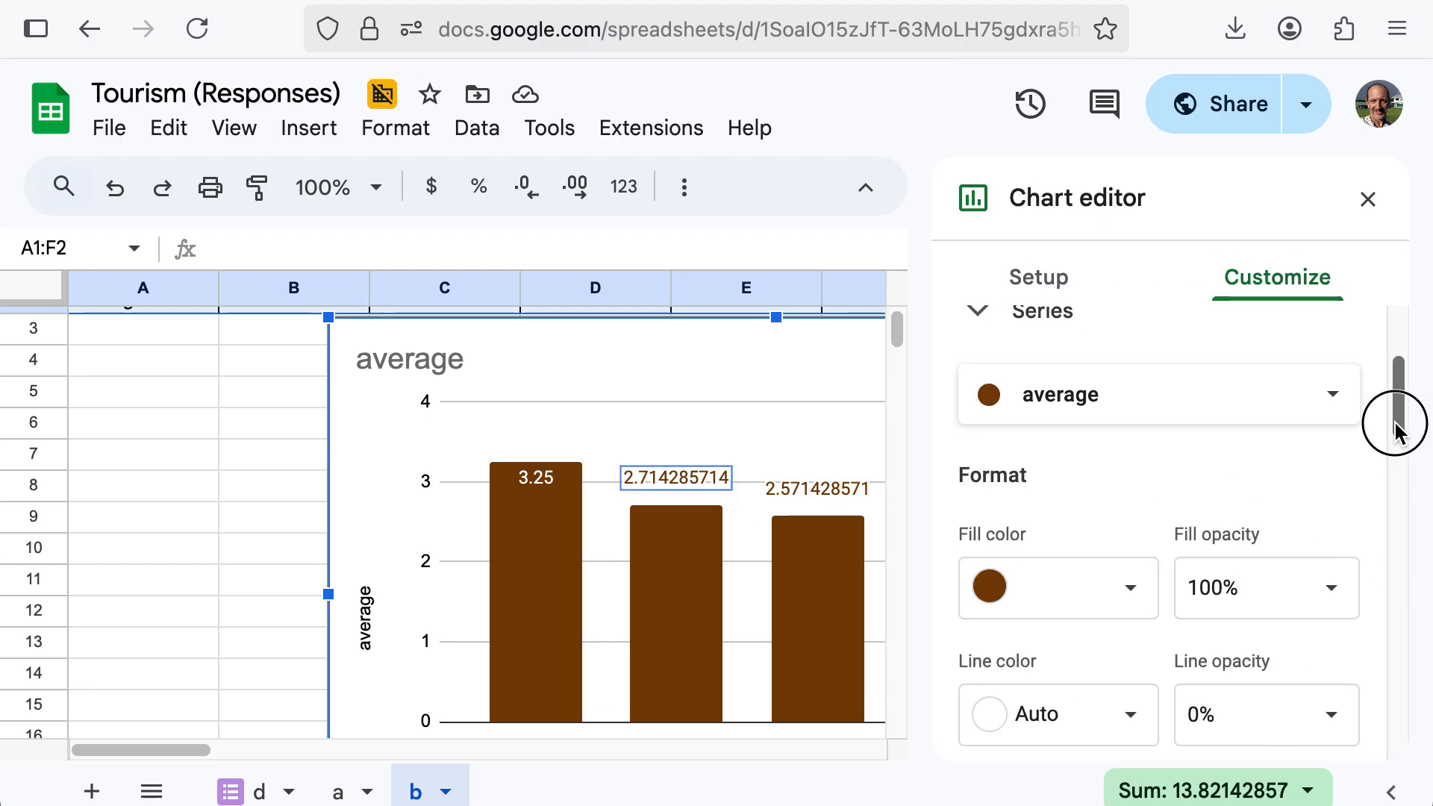
drag(1395, 423, 1398, 597)
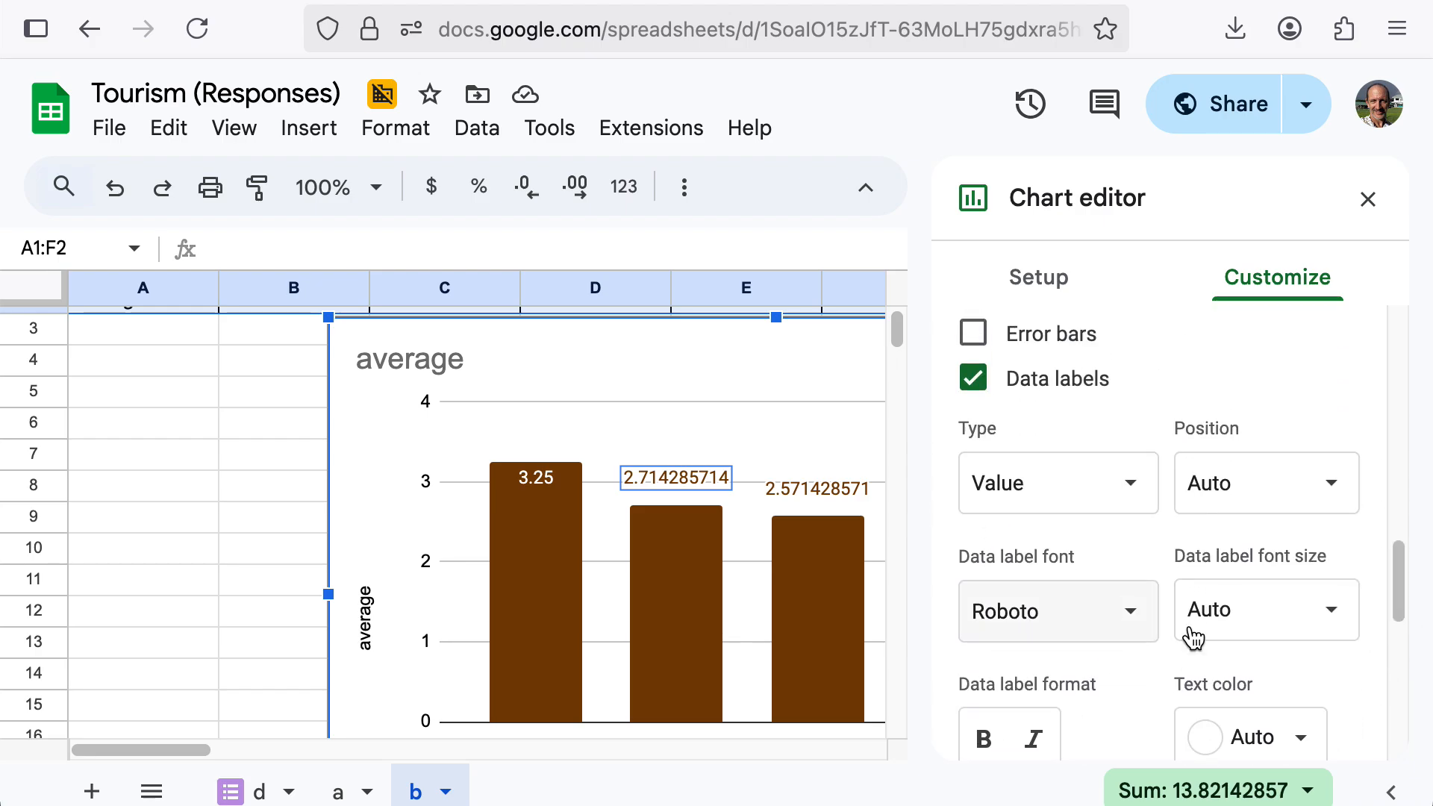
scroll(1354, 649, down, 3)
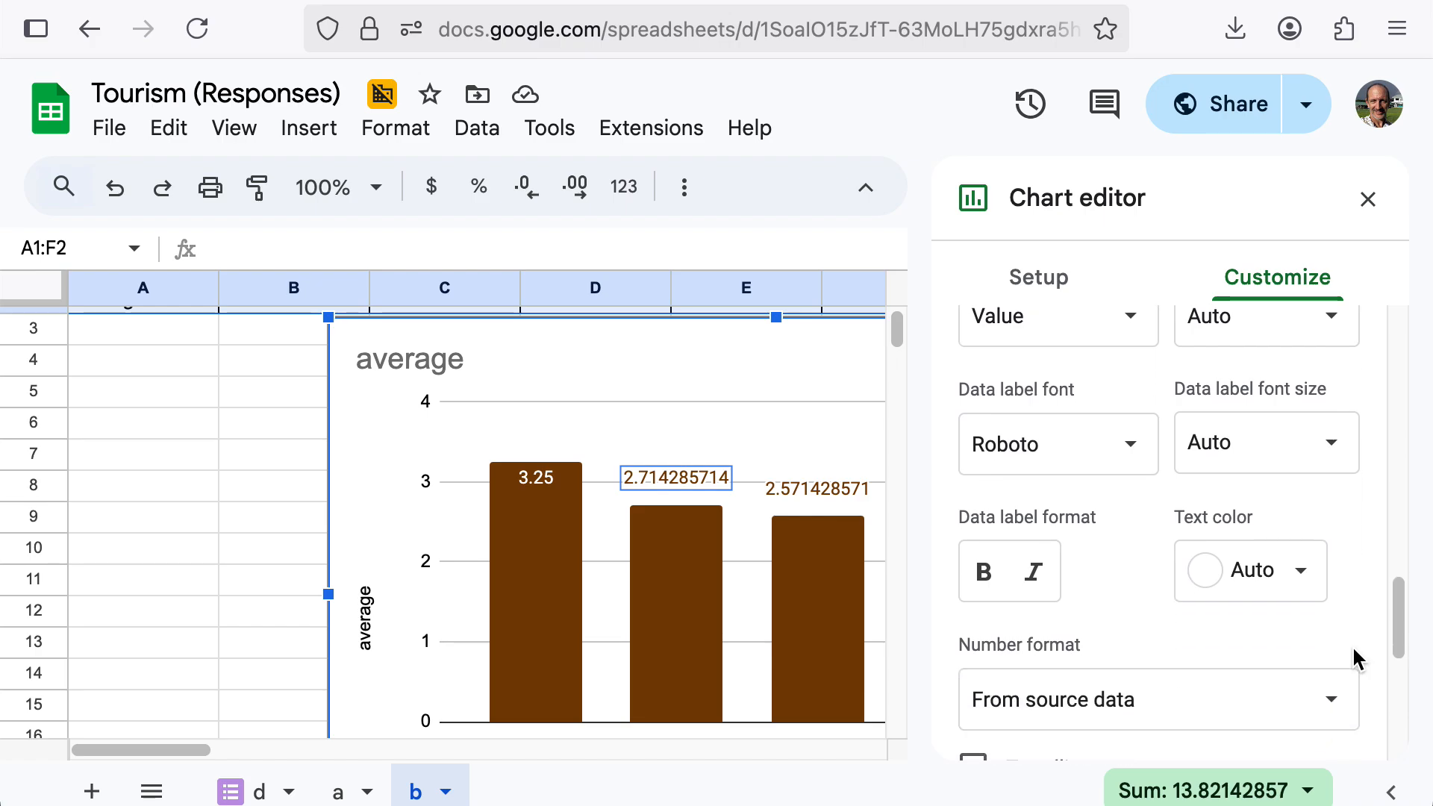
scroll(1355, 660, down, 2)
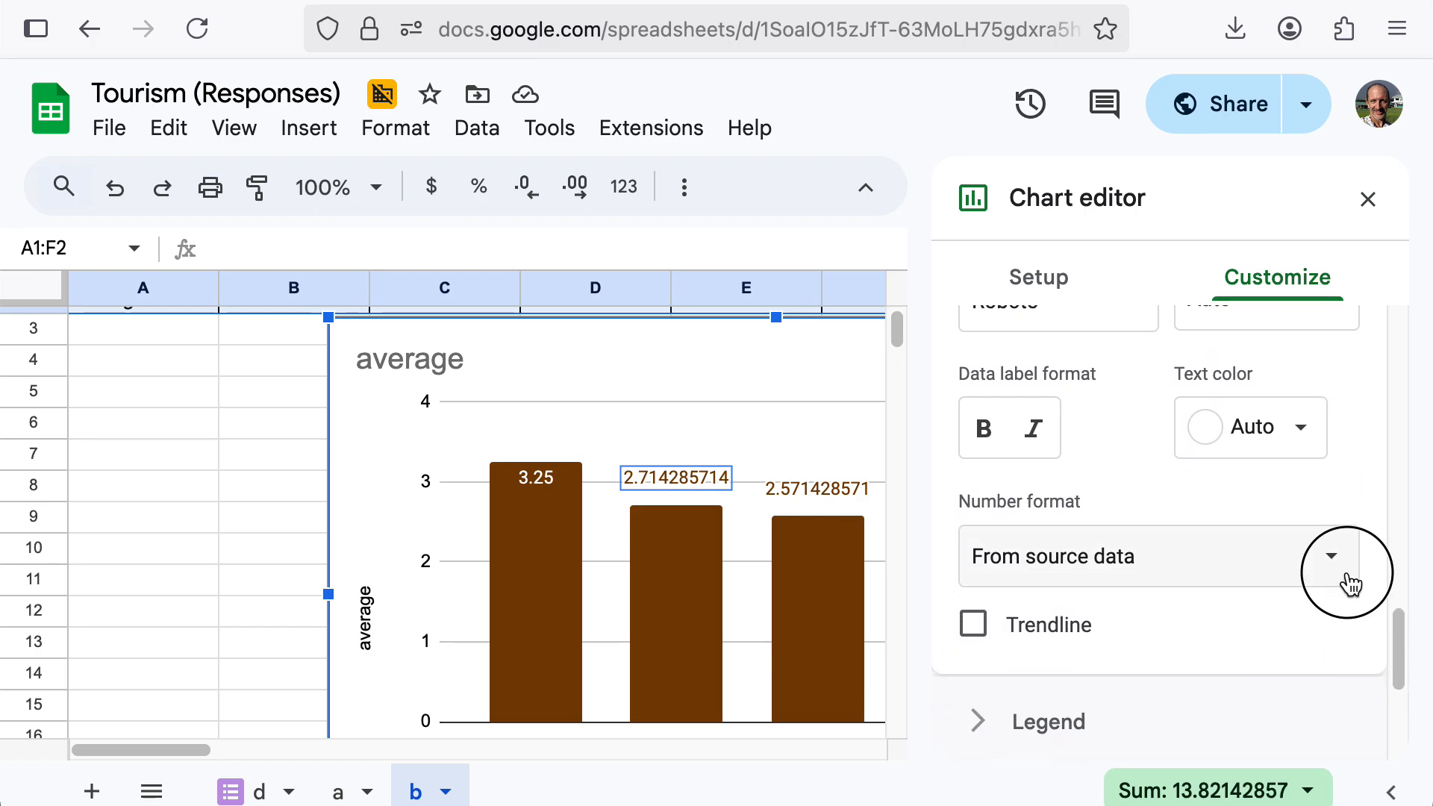
click(1349, 584)
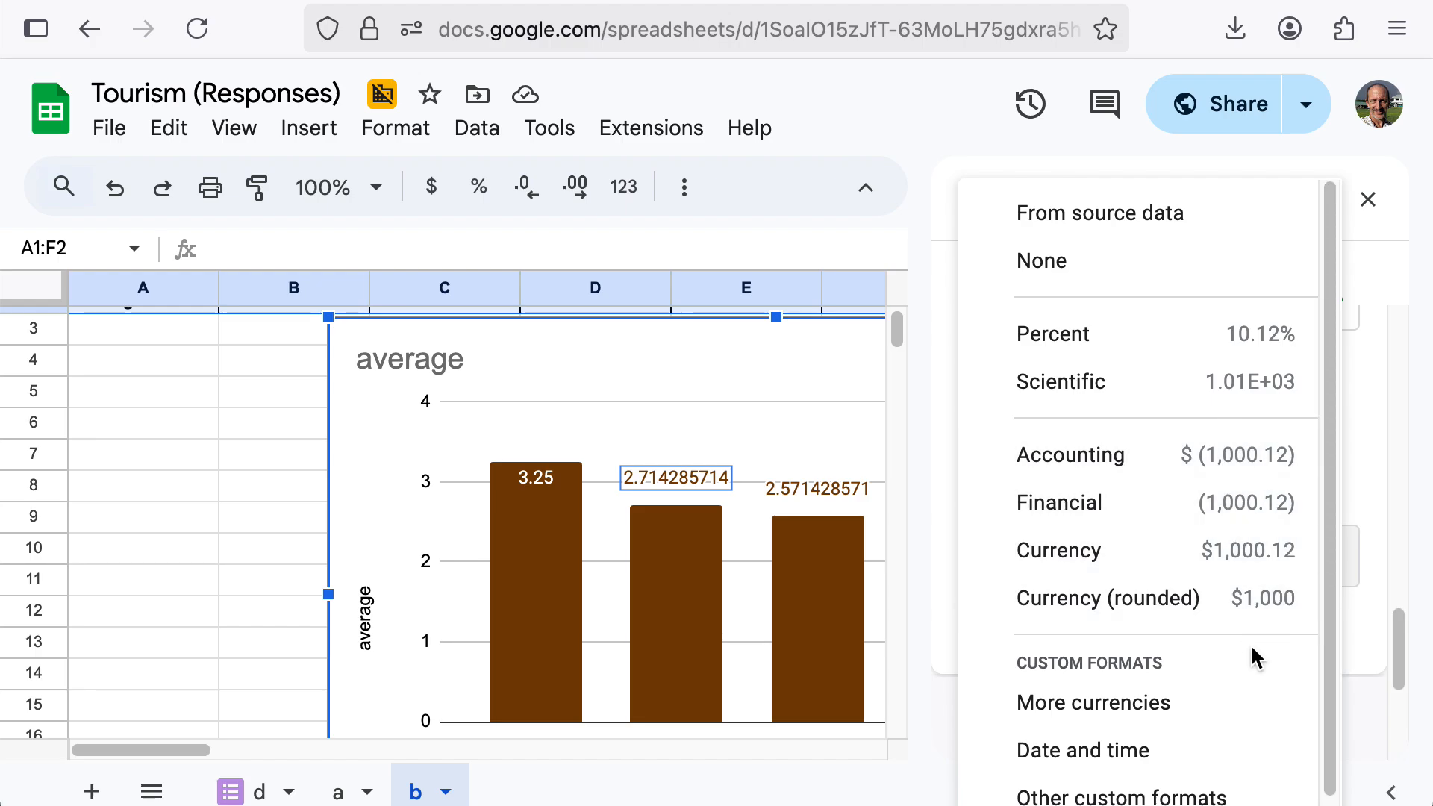
scroll(1229, 731, down, 1)
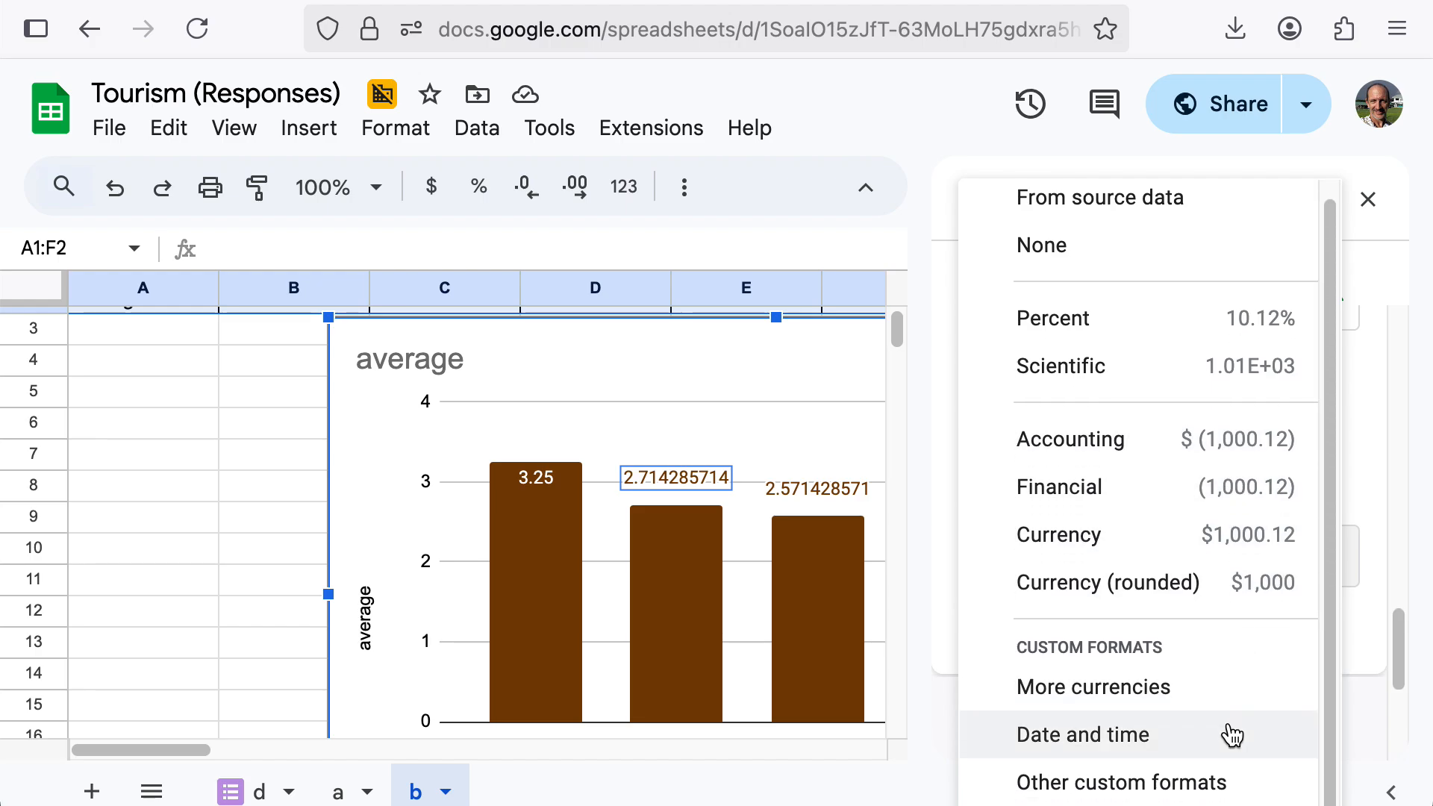
click(1228, 785)
click(675, 399)
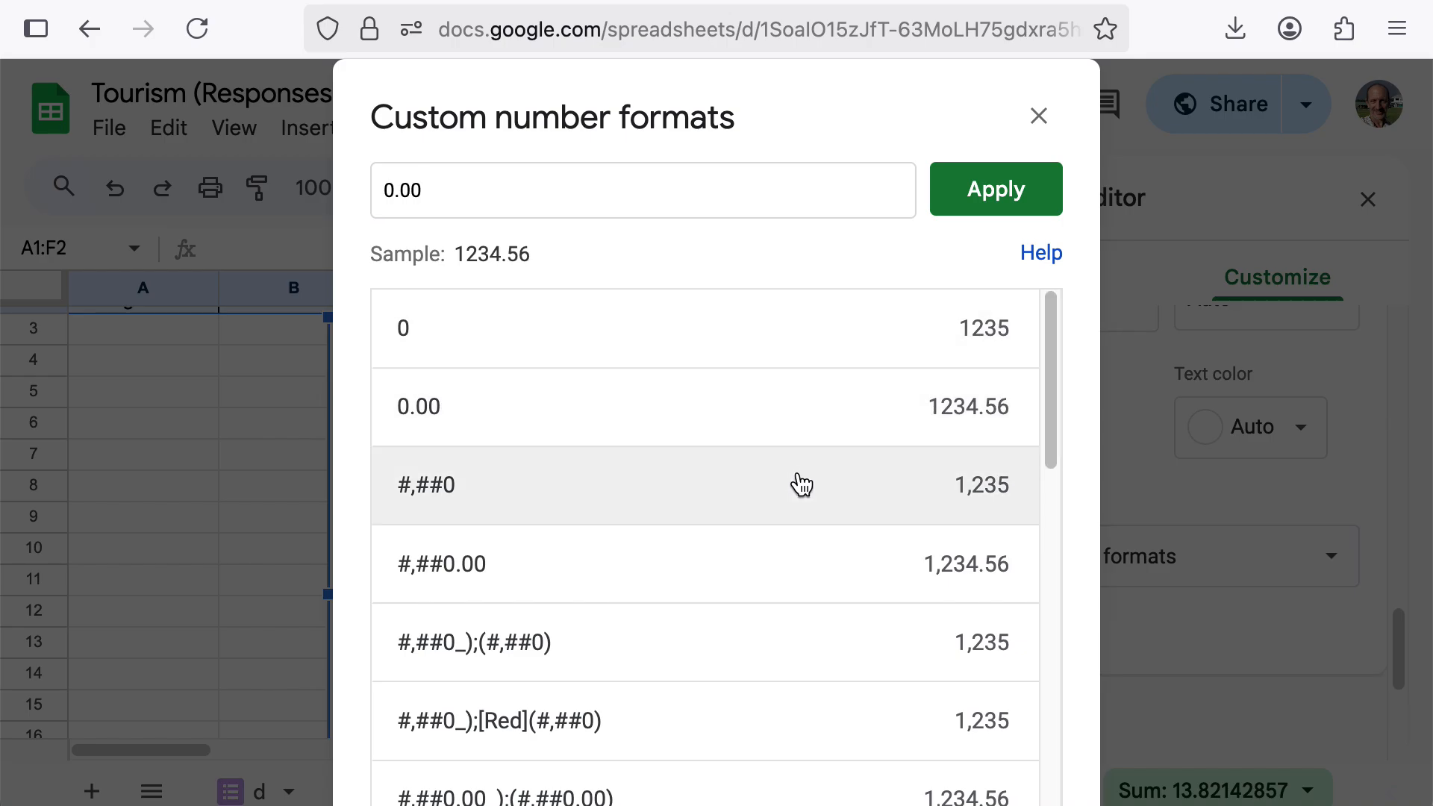
scroll(1045, 729, down, 5)
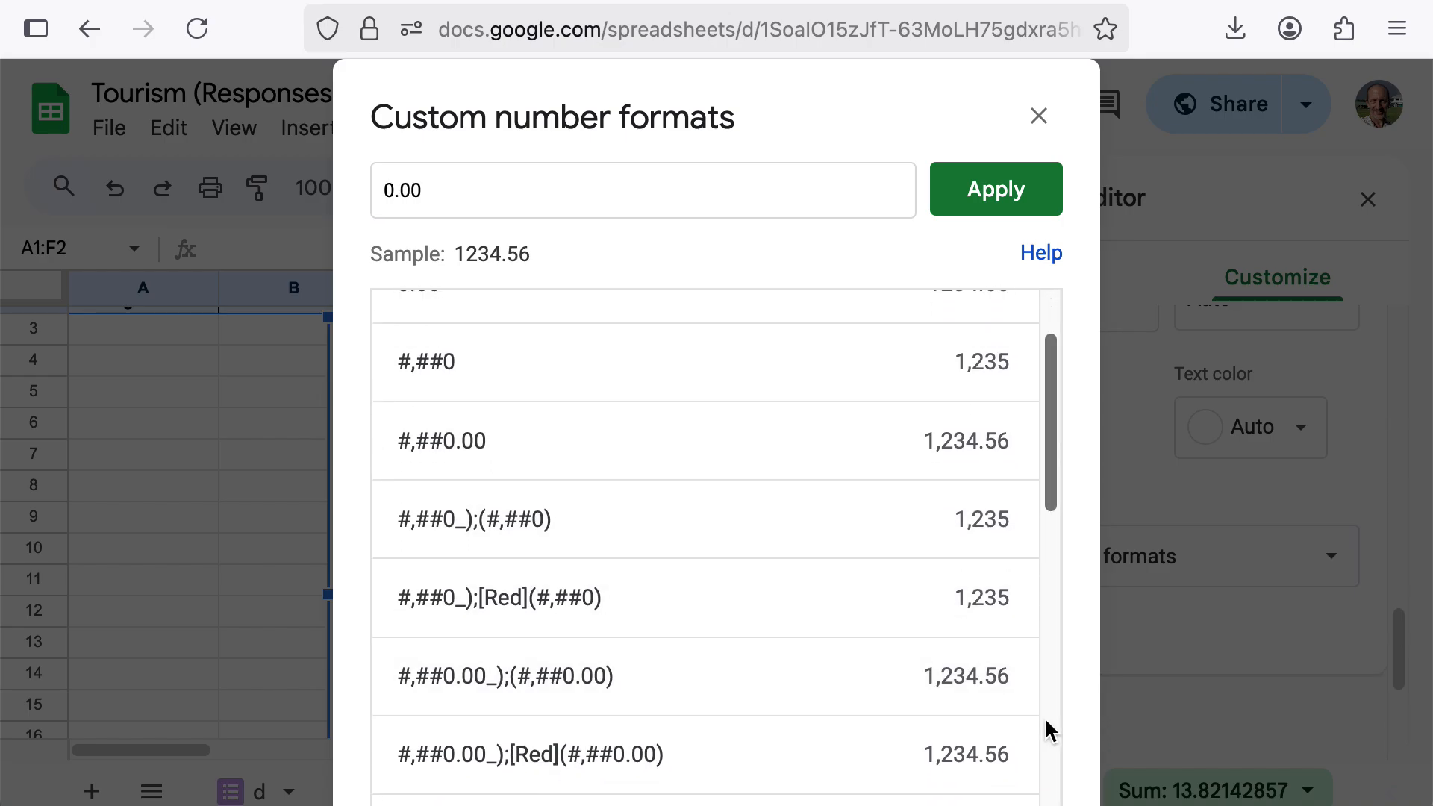
click(1023, 194)
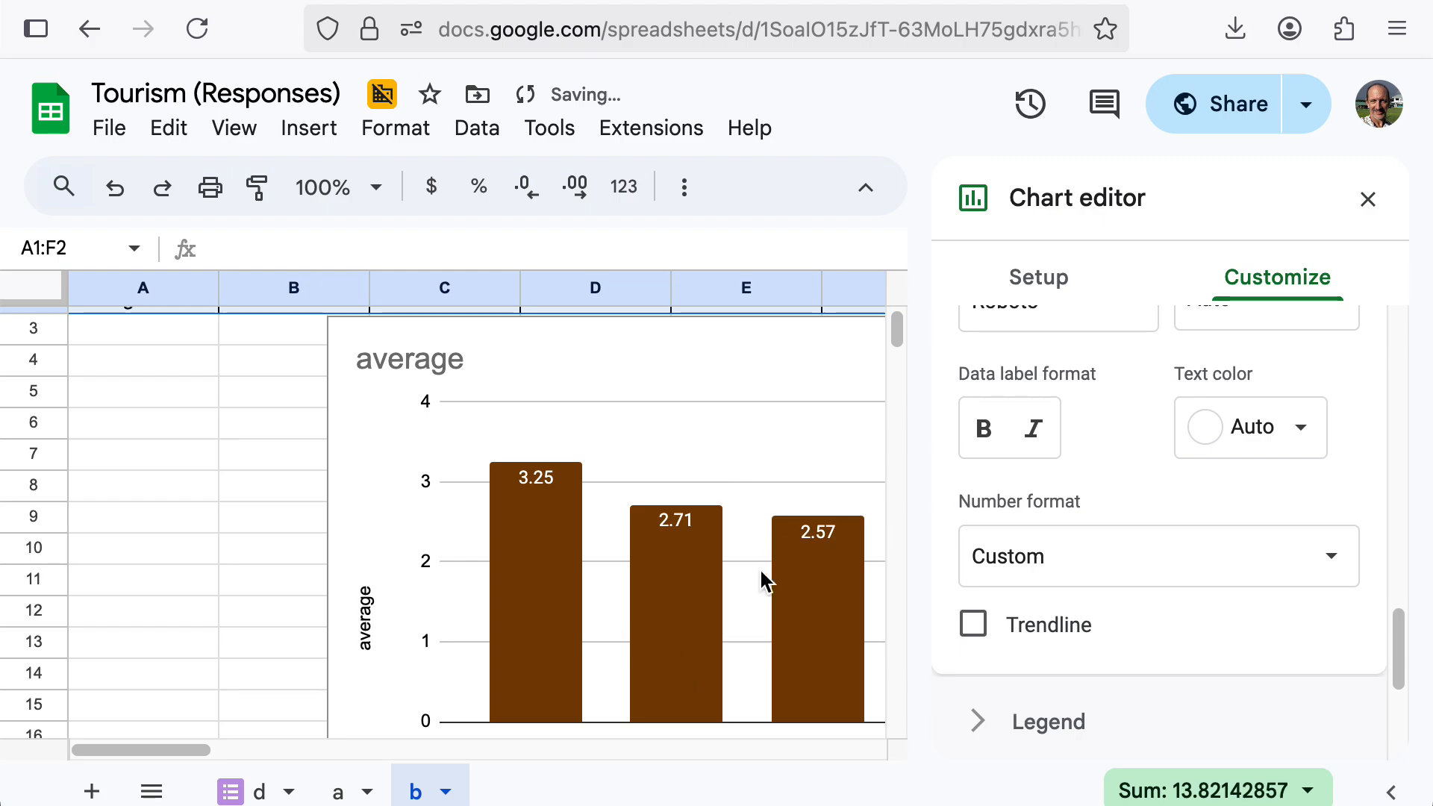
click(214, 480)
click(639, 384)
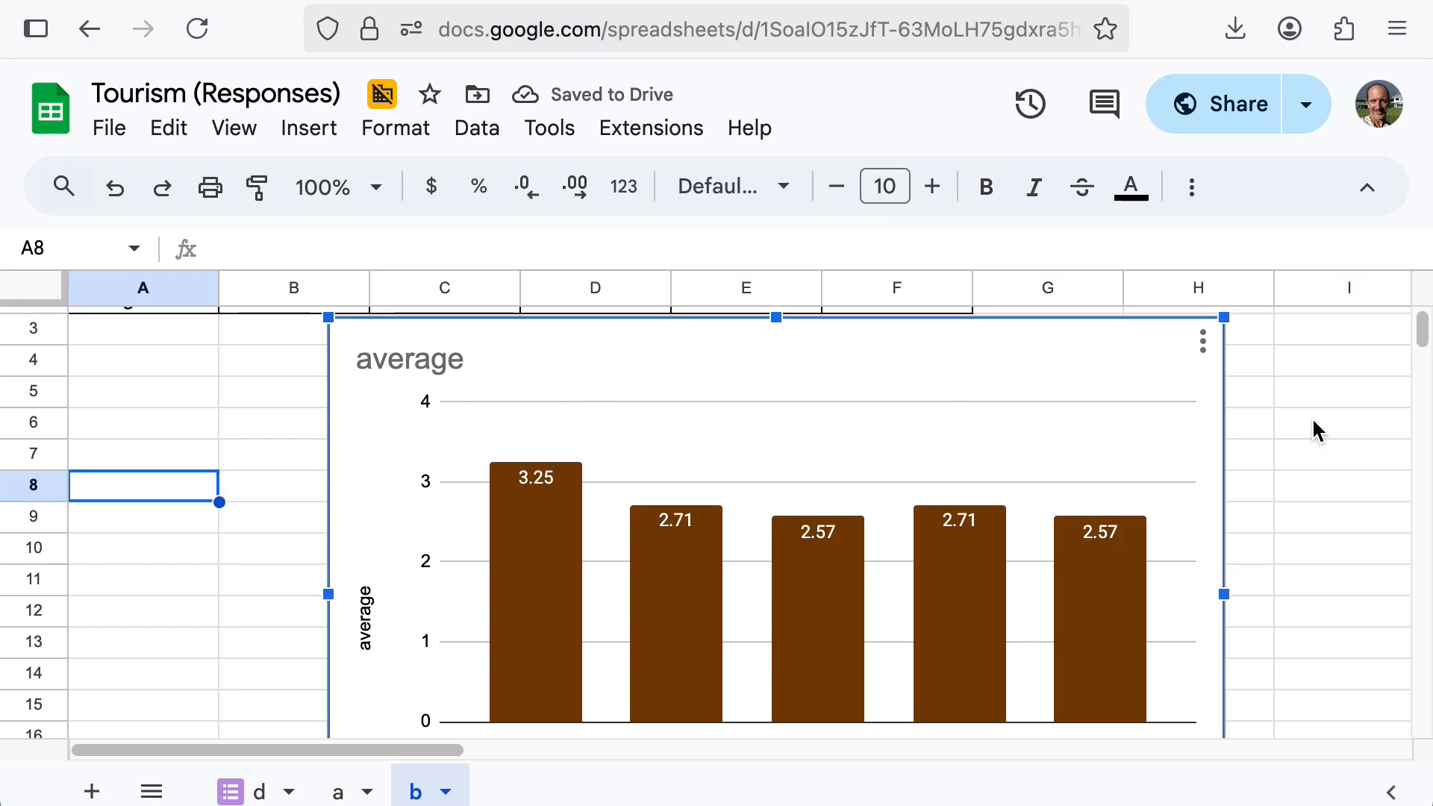
Shorten the header in C1 to "Small scale ecotourism]" by deleting the question text and opening bracket before it.
scroll(997, 518, down, 3)
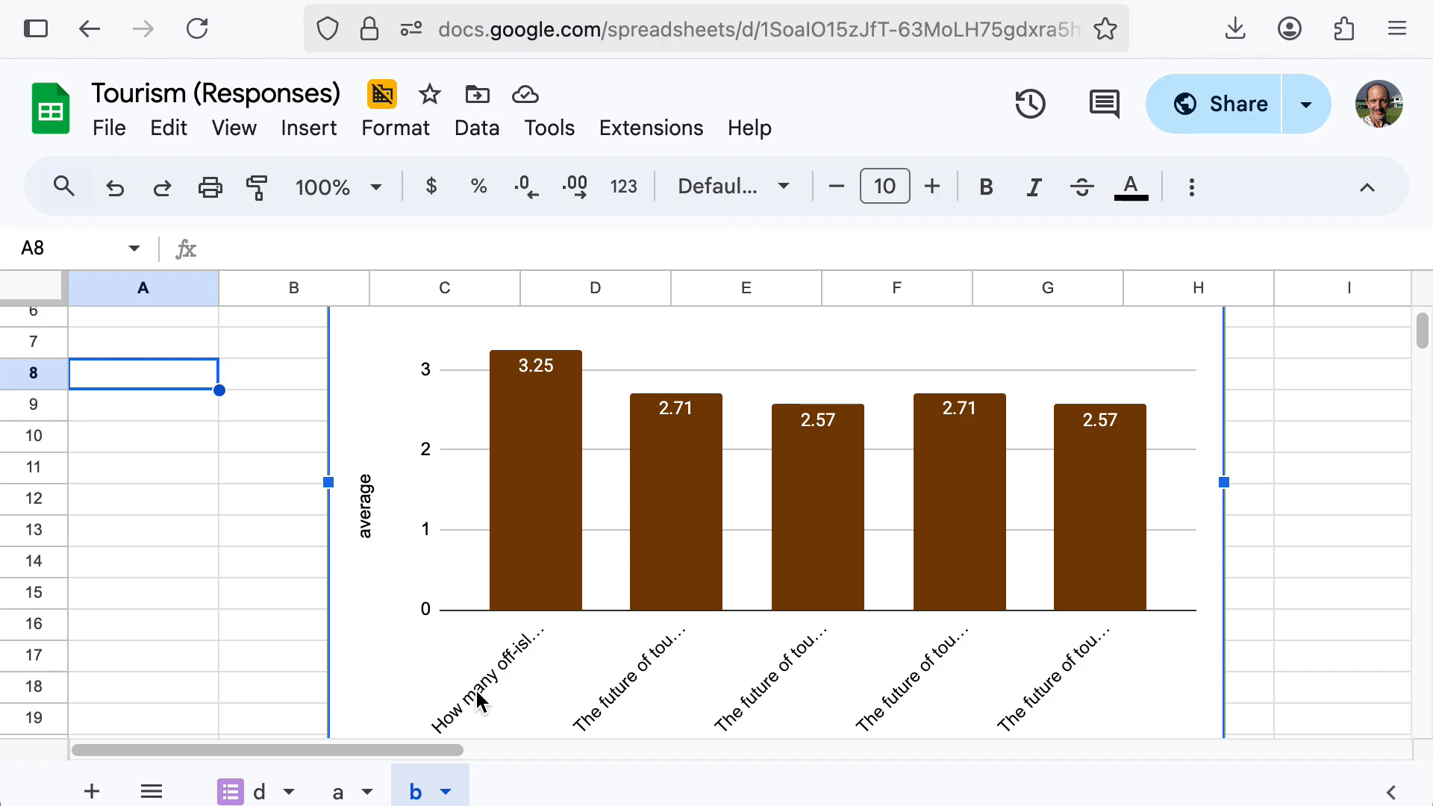
scroll(1319, 458, up, 3)
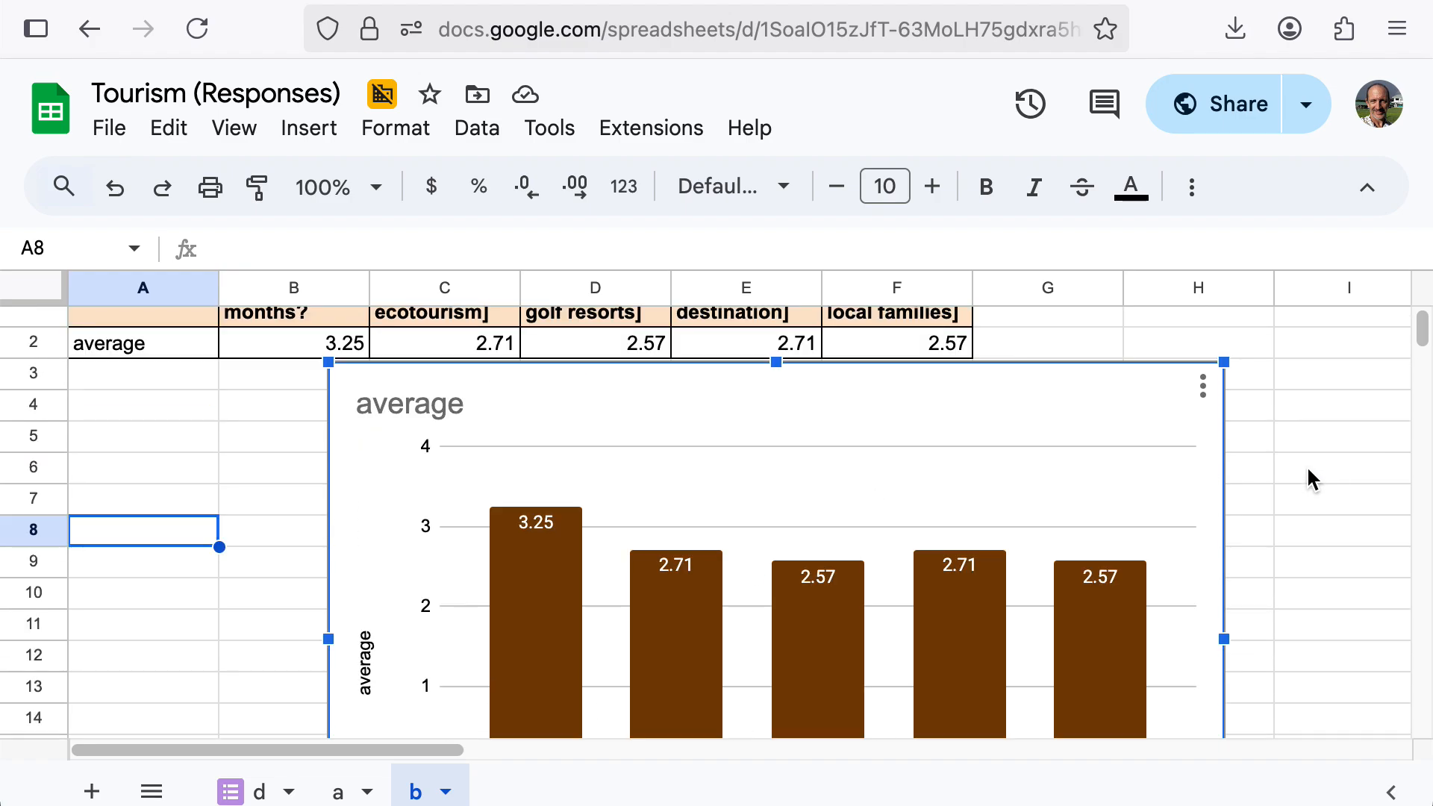
click(433, 416)
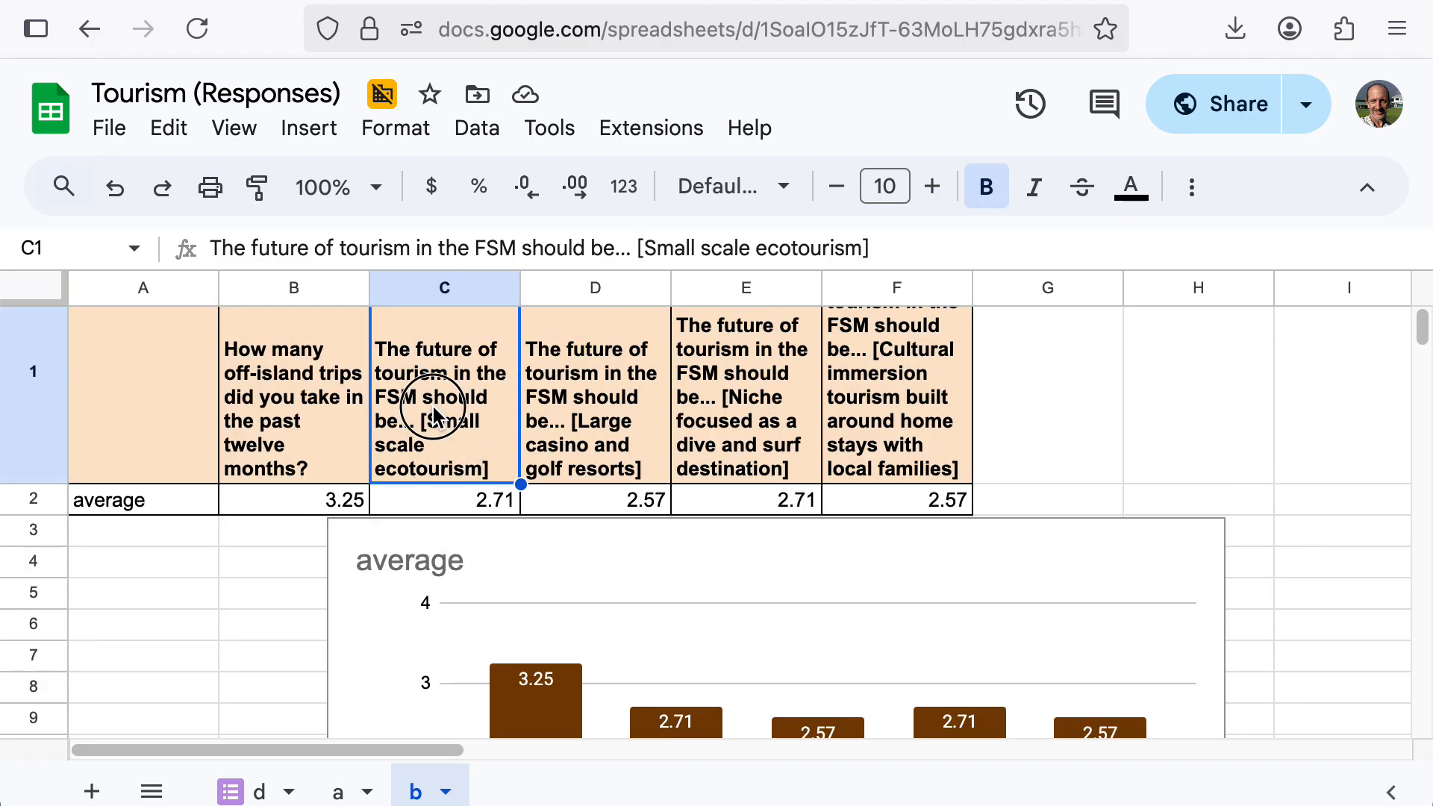
double_click(437, 416)
drag(806, 326, 487, 329)
click(486, 329)
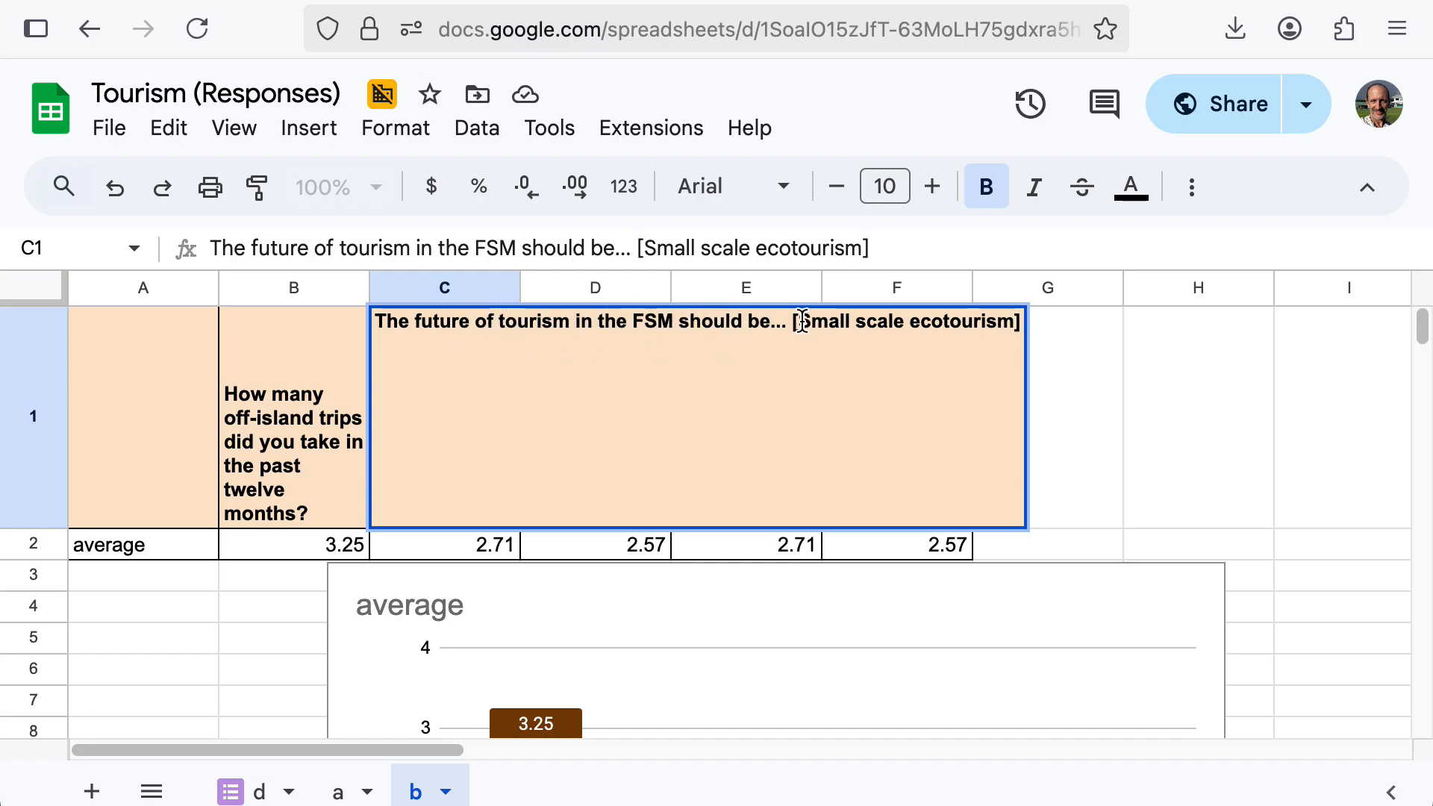
drag(801, 321, 307, 320)
key(BackSpace)
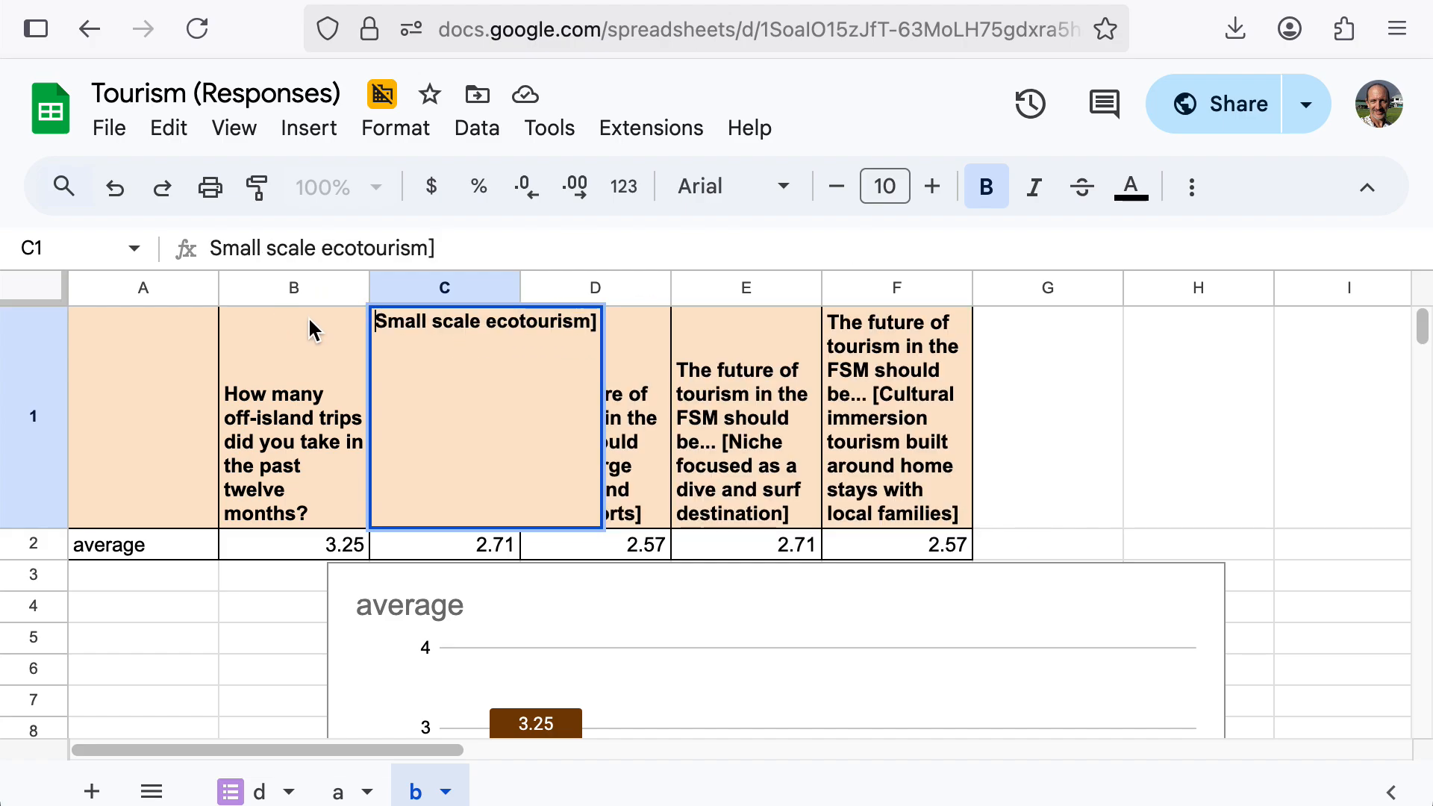
key(Return)
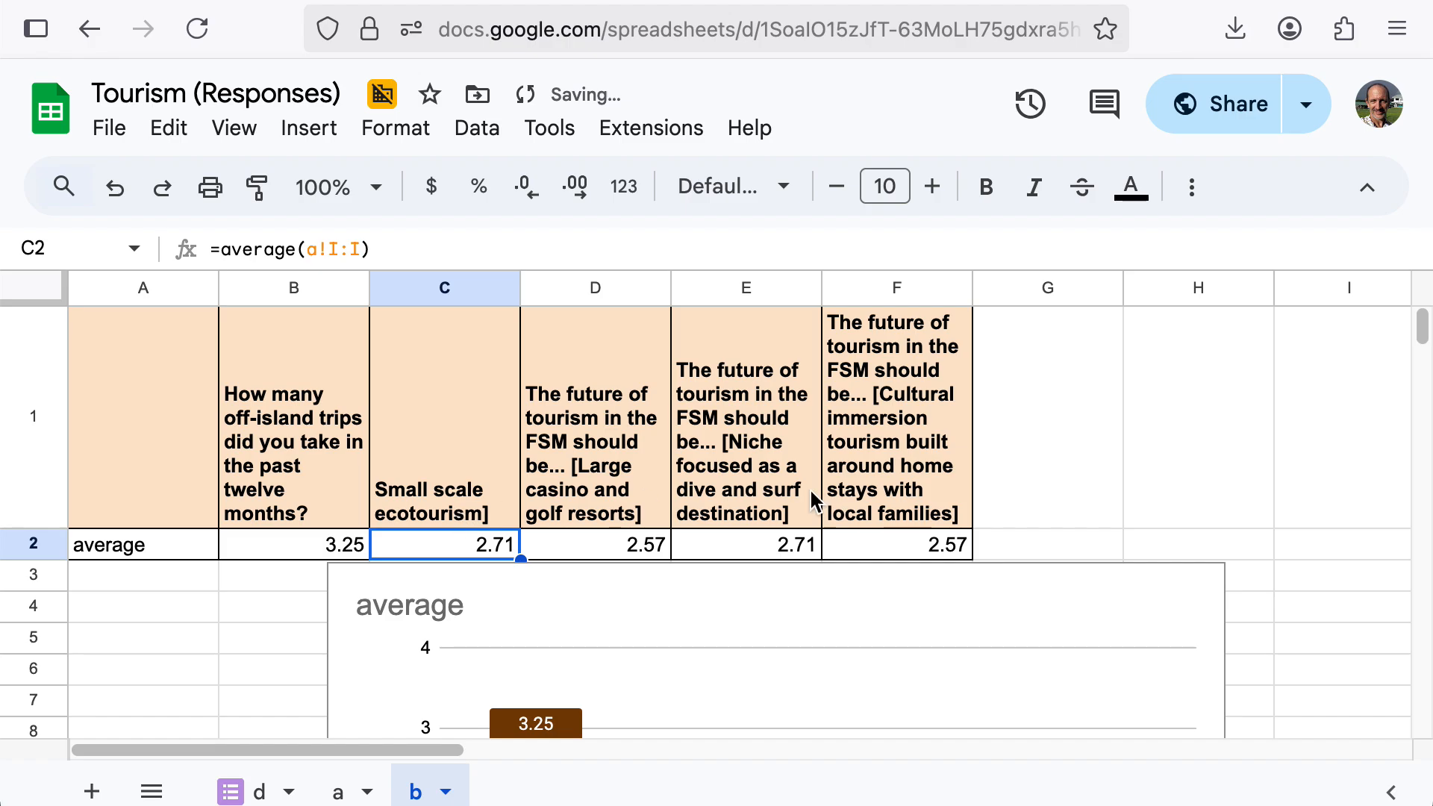
Shorten the header in D1 to "Large casino and golf resorts]" by deleting the text before it.
double_click(592, 463)
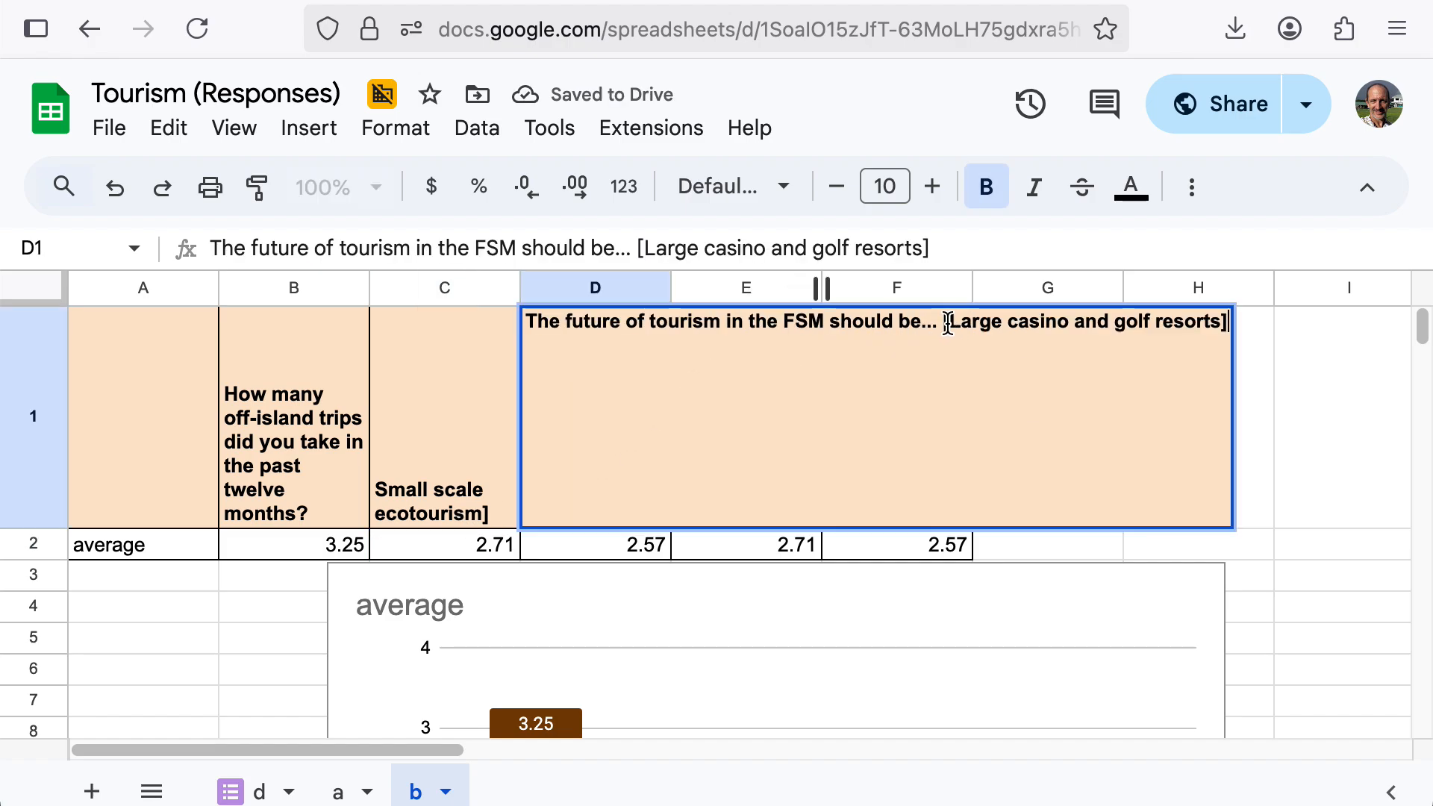
drag(947, 325, 370, 330)
key(BackSpace)
key(Return)
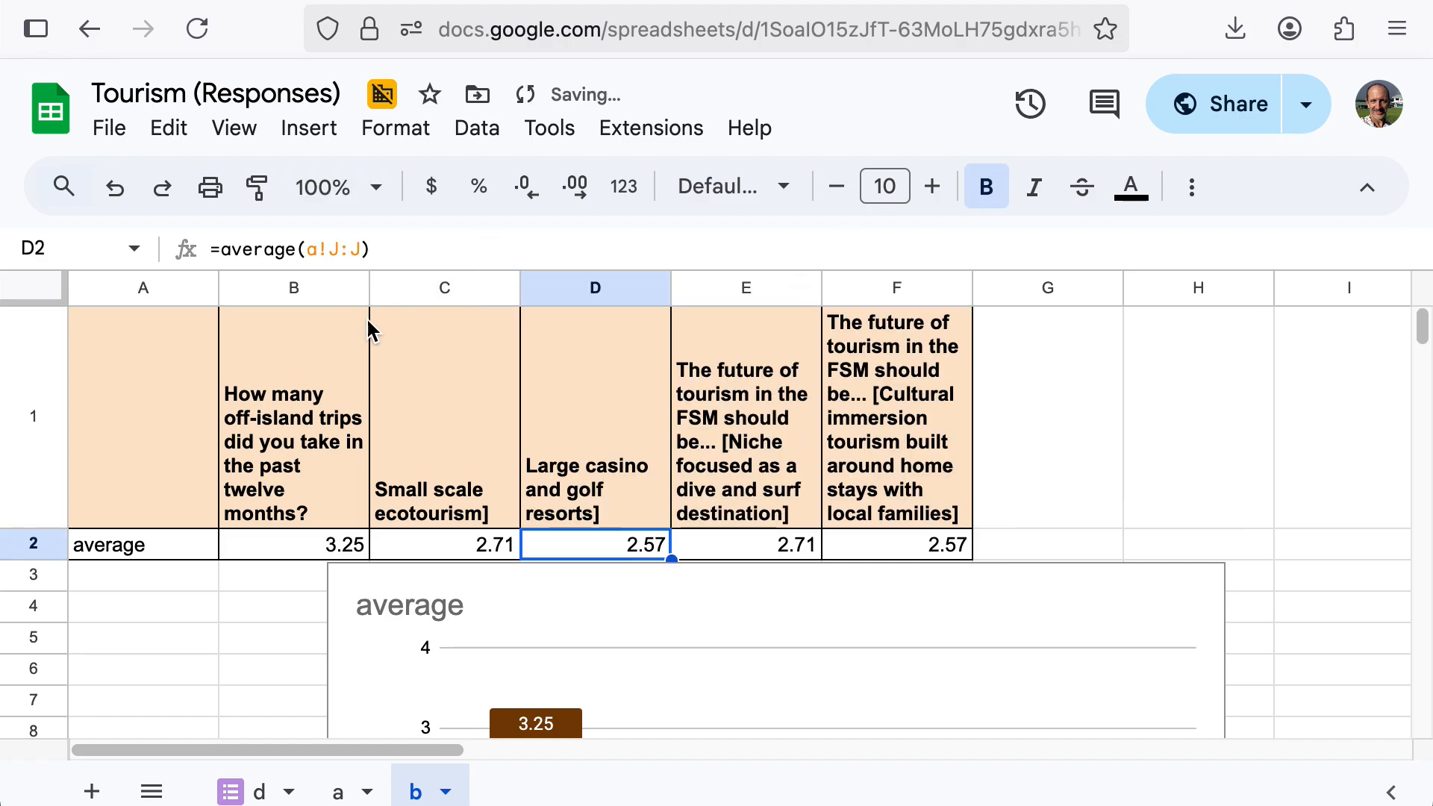
Change the column chart's title to "Means" and leave the chart editor.
scroll(826, 489, down, 6)
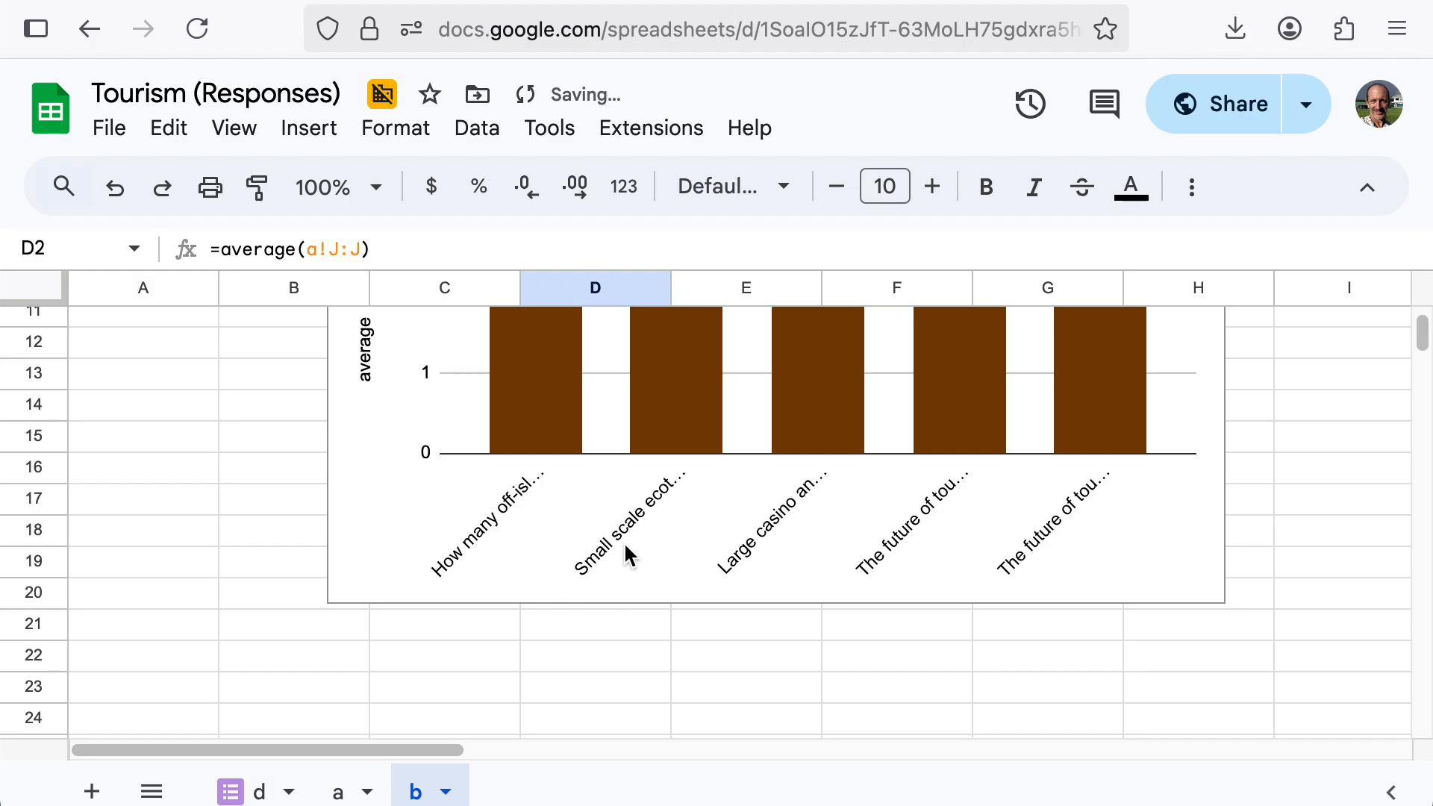
scroll(638, 559, up, 3)
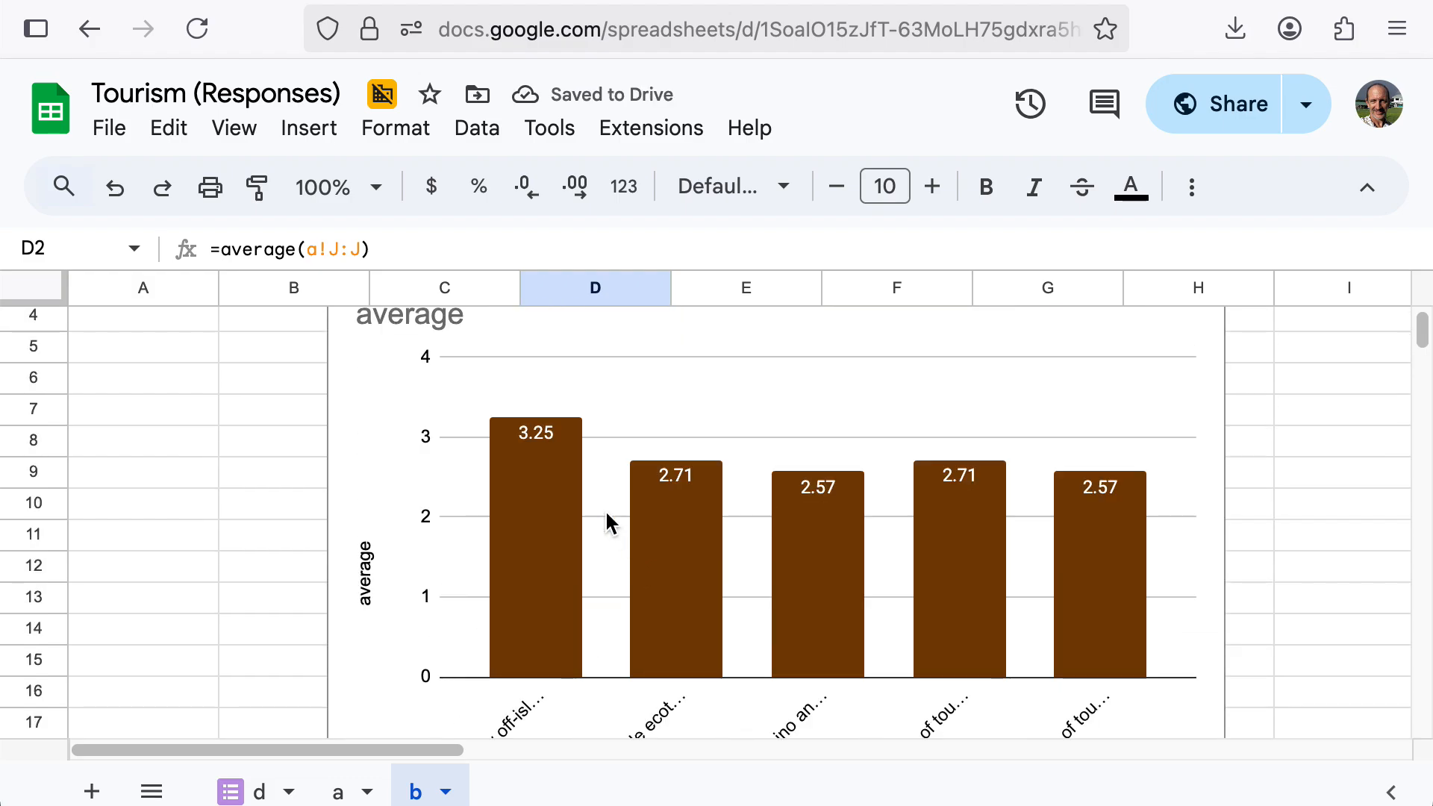
scroll(609, 589, up, 4)
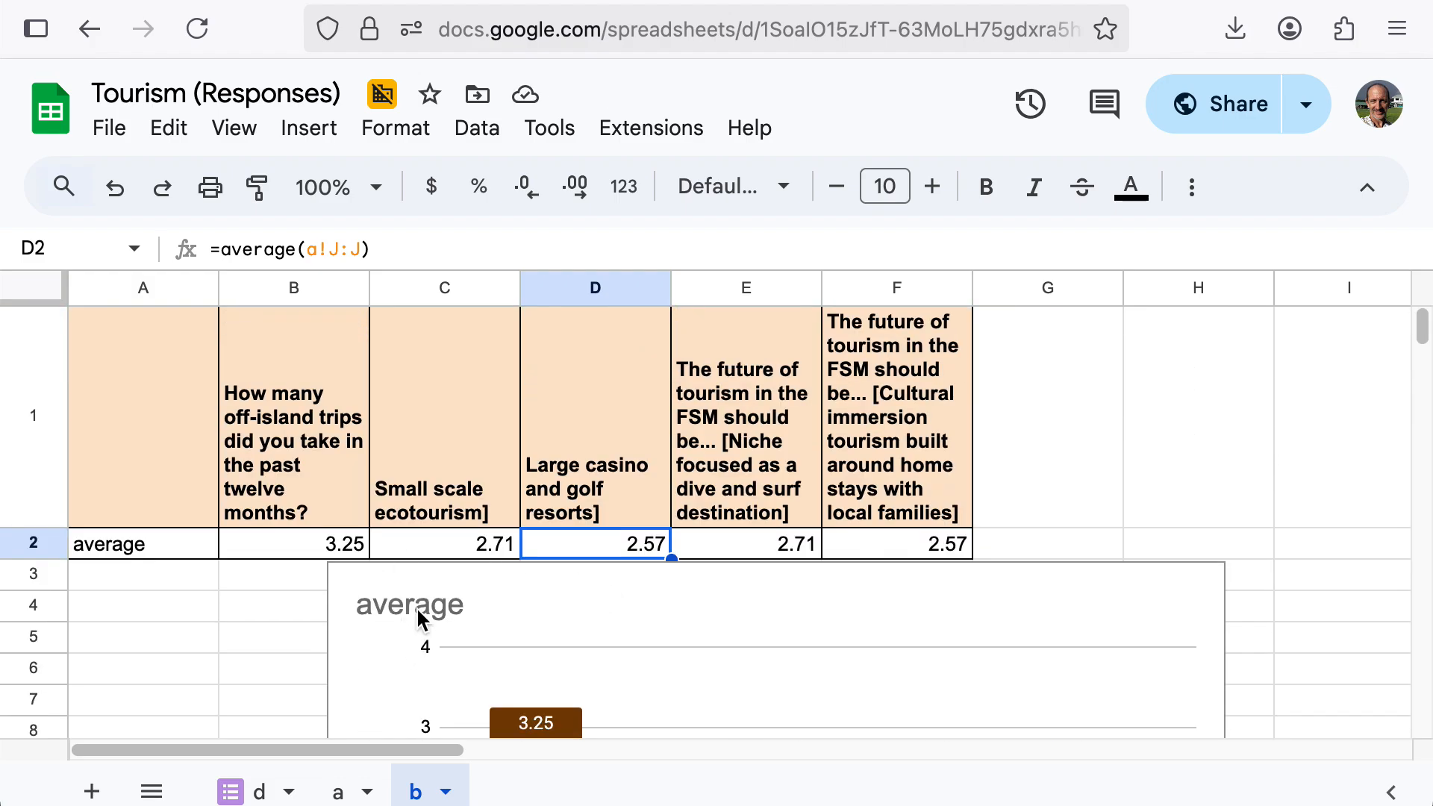
double_click(417, 611)
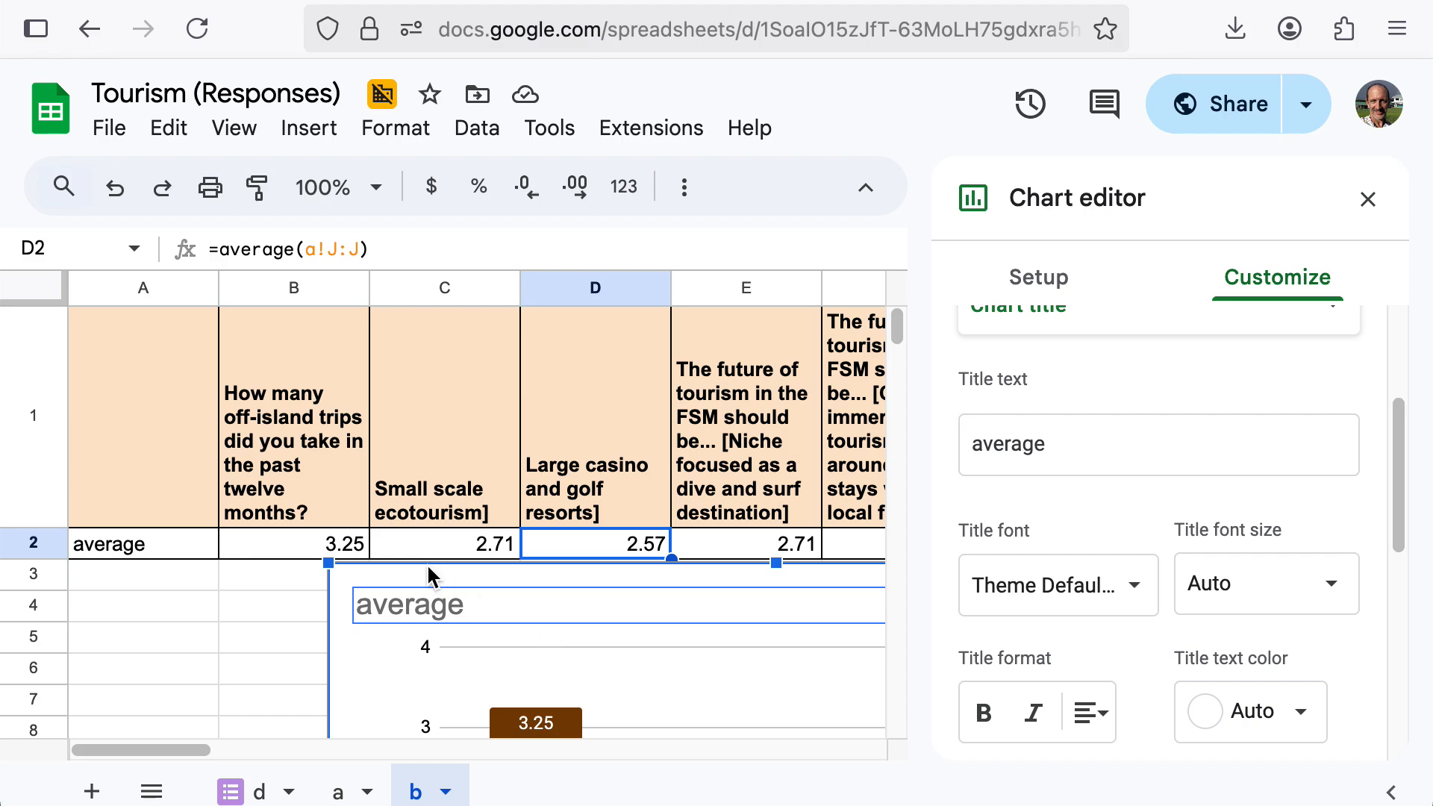
double_click(420, 617)
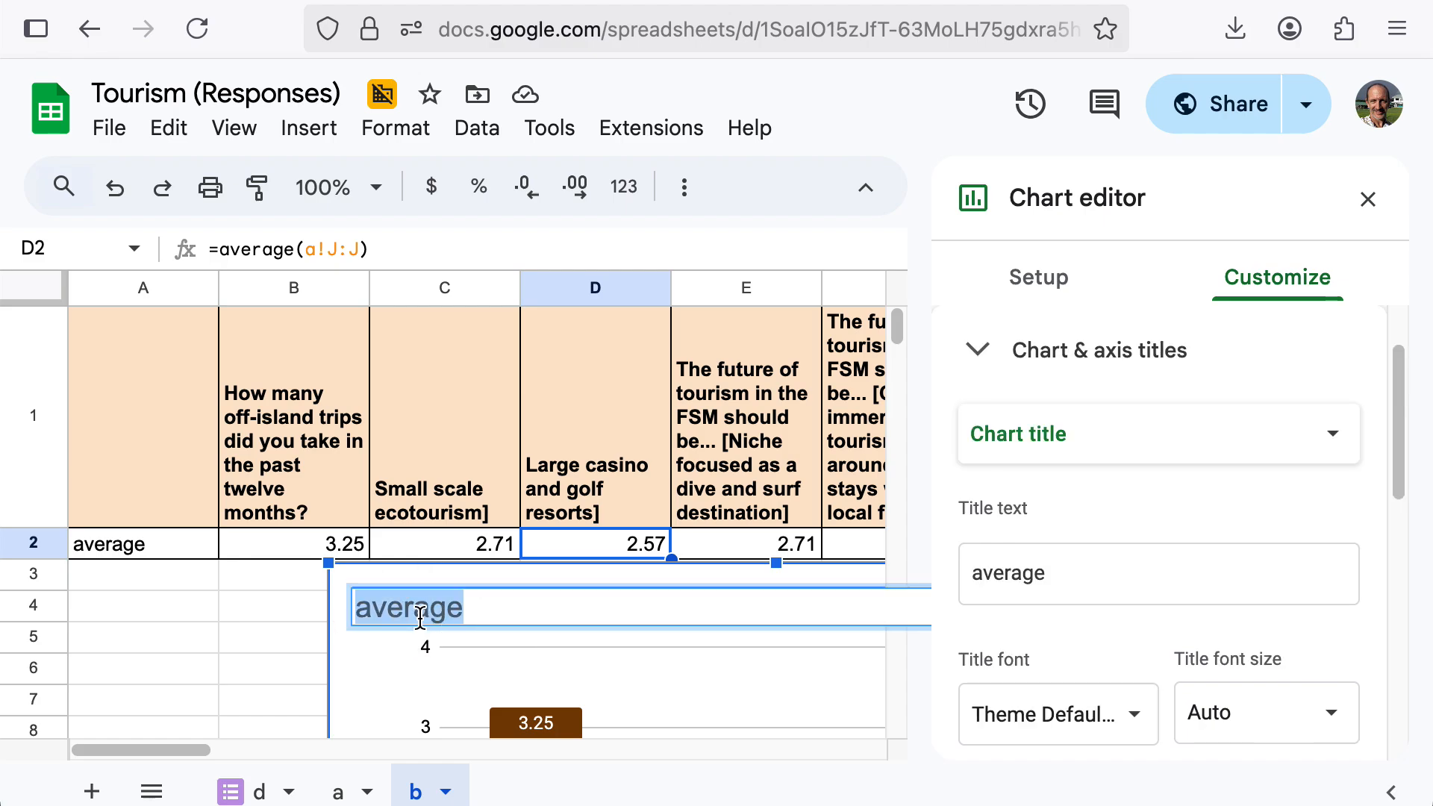
text(Means)
key(Return)
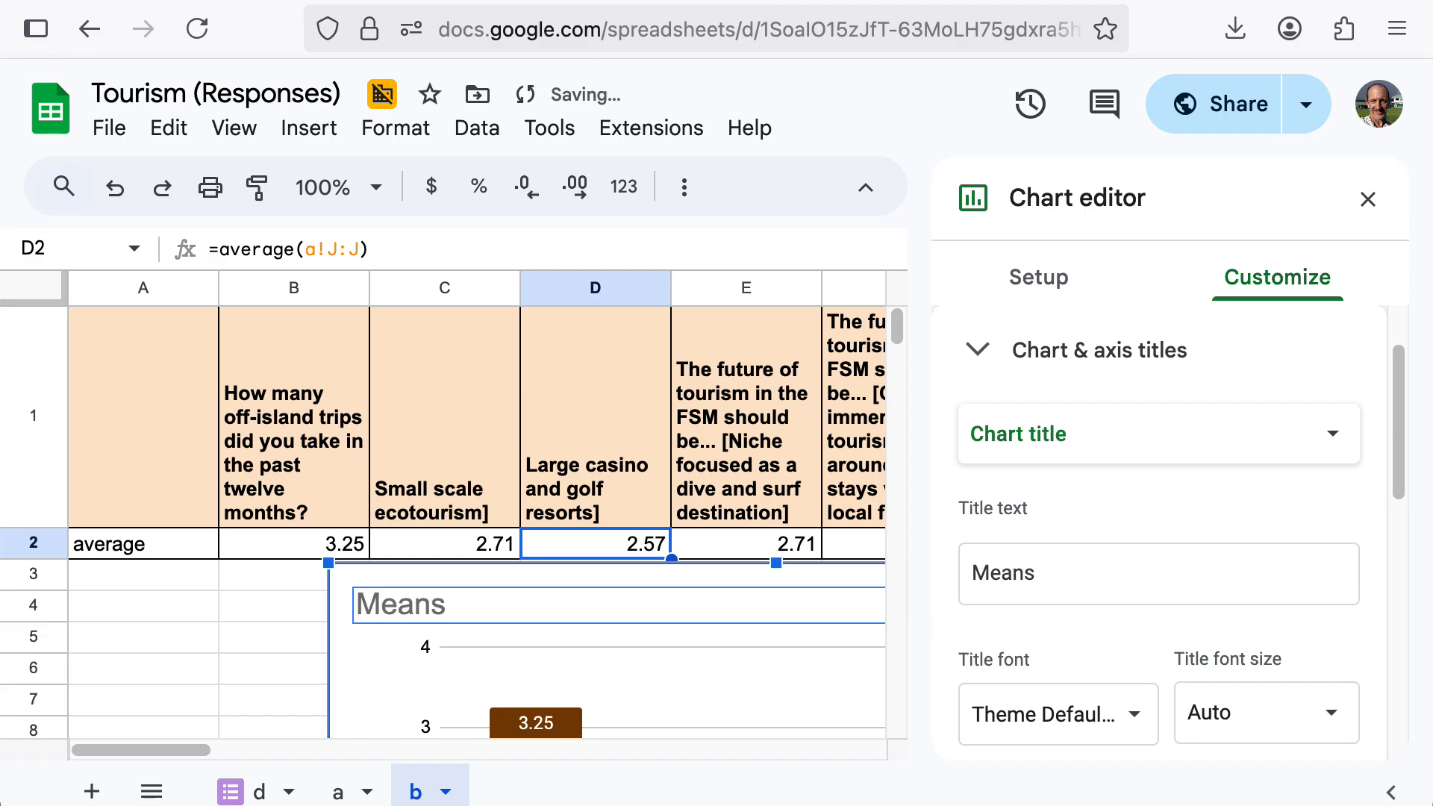
click(1367, 199)
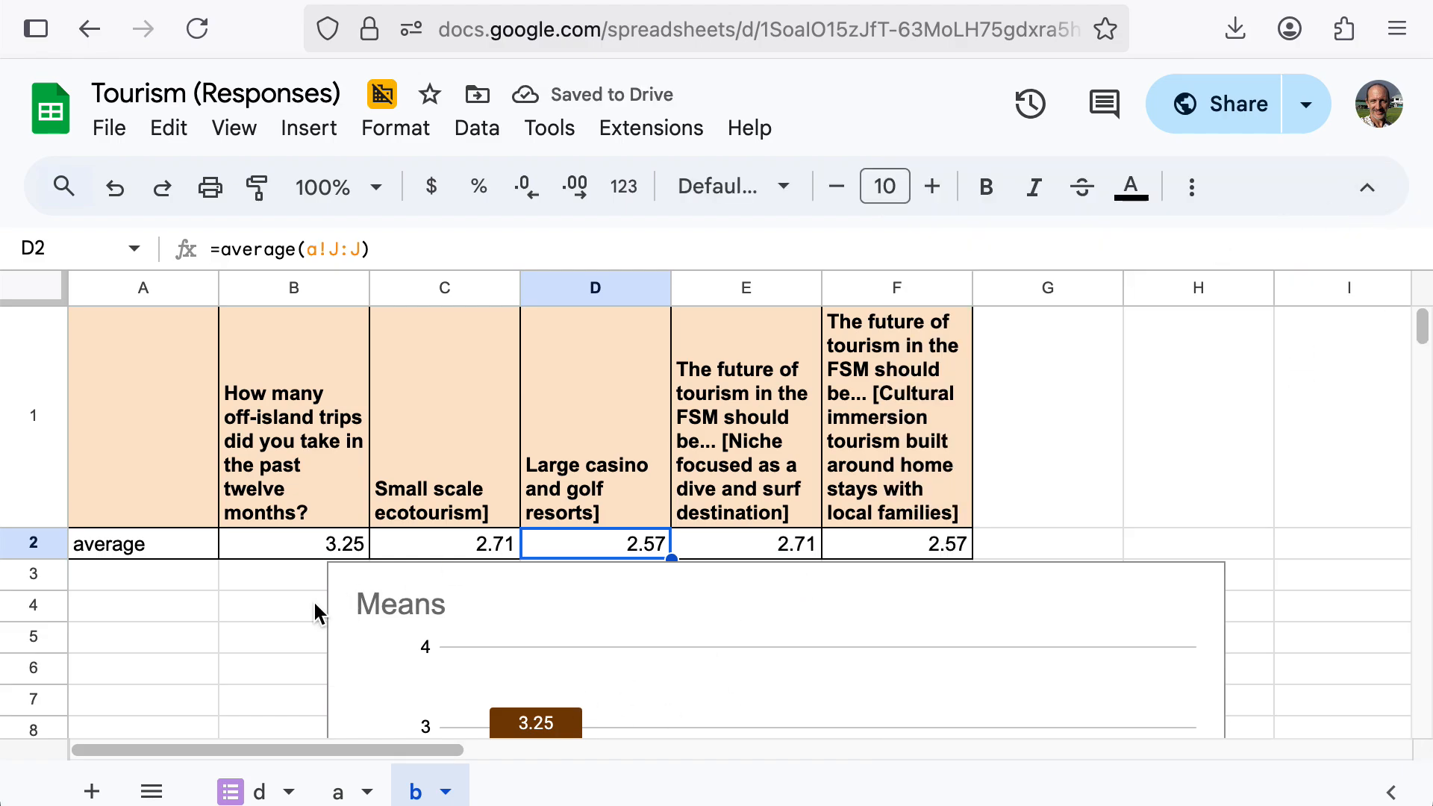
Move the Means chart clear of columns A to C so that its upper-left corner sits around cell D4.
click(196, 575)
click(283, 548)
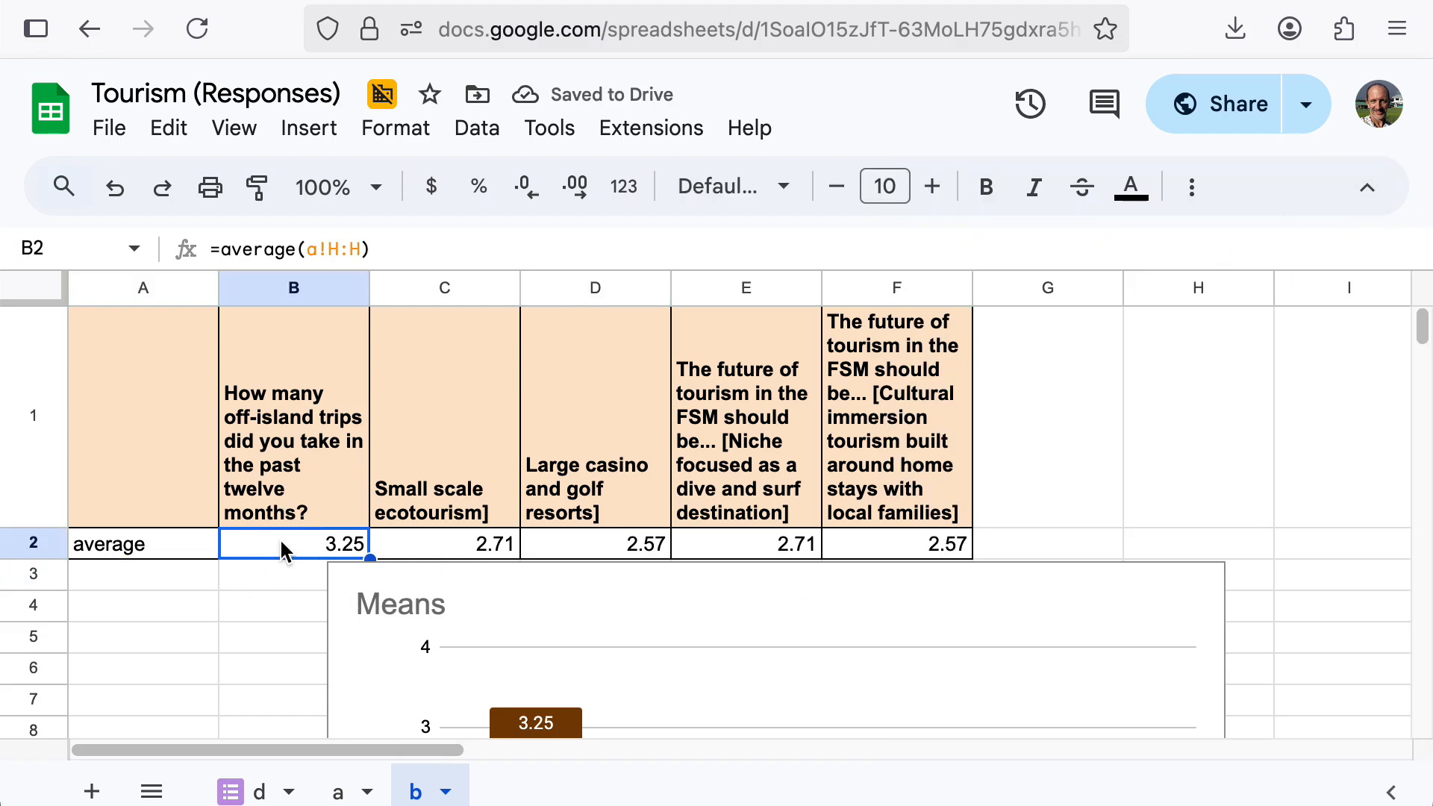
click(699, 575)
drag(698, 574, 918, 601)
click(270, 649)
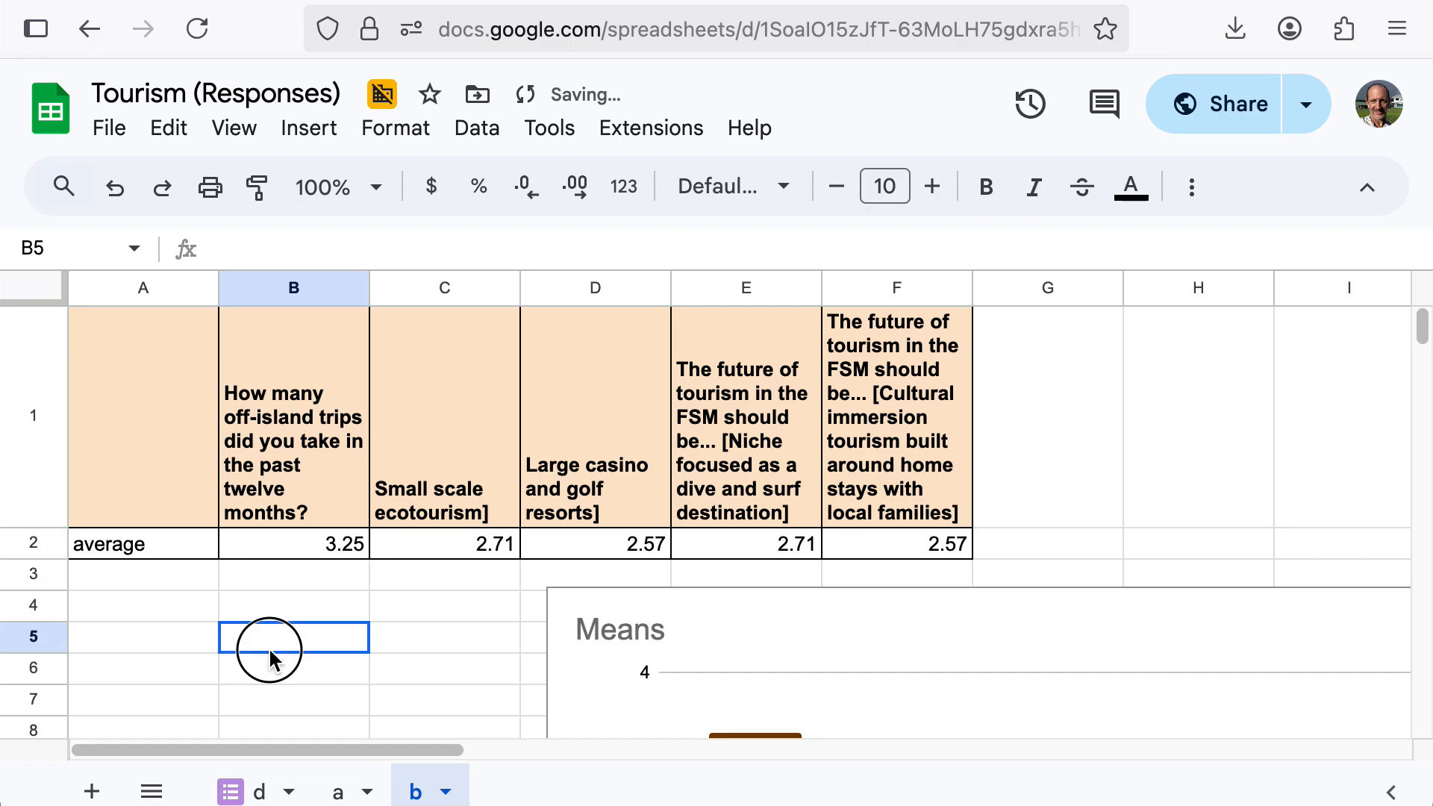
scroll(744, 615, down, 5)
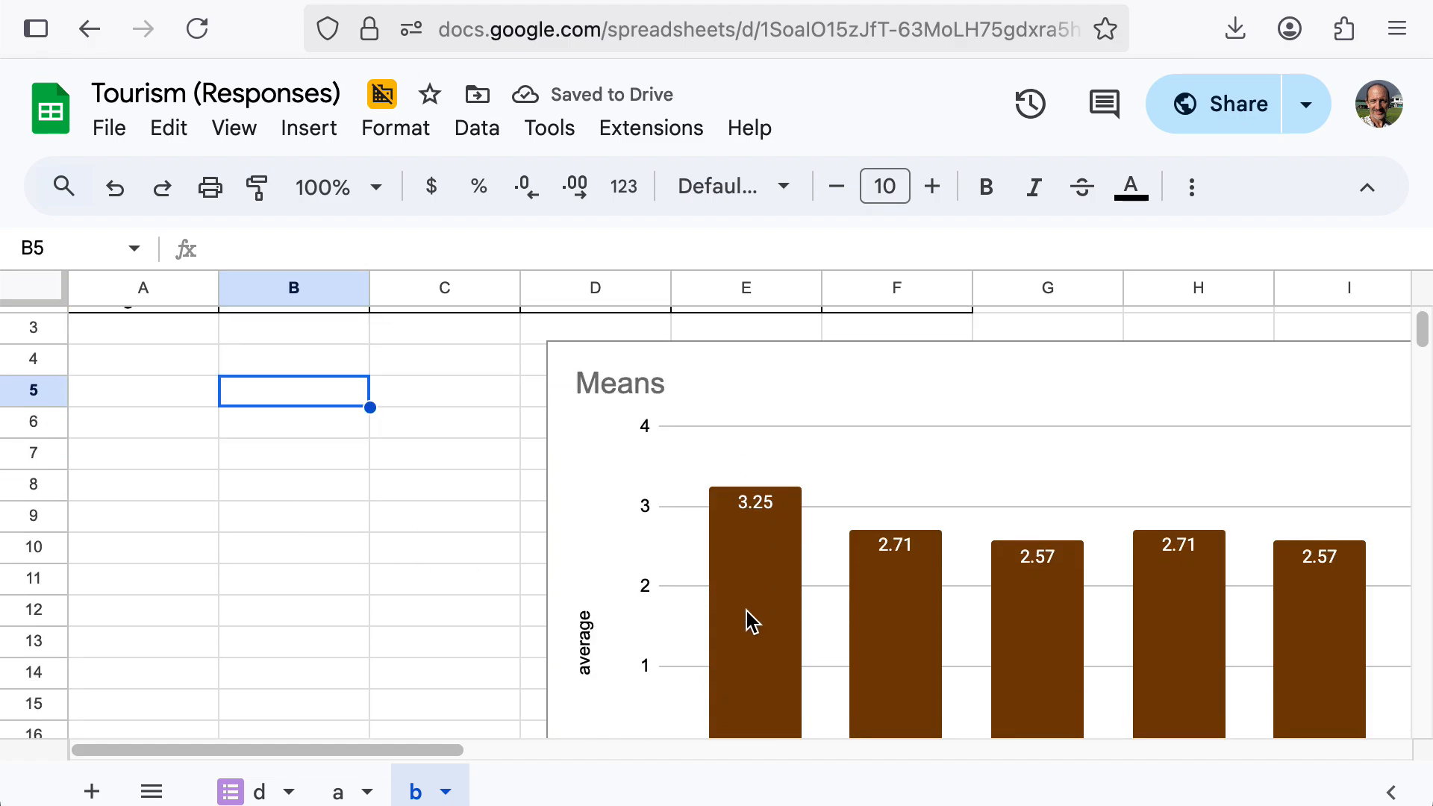
Switch from the spreadsheet to Google Drive and create a new blank Google Slides presentation.
scroll(747, 611, up, 5)
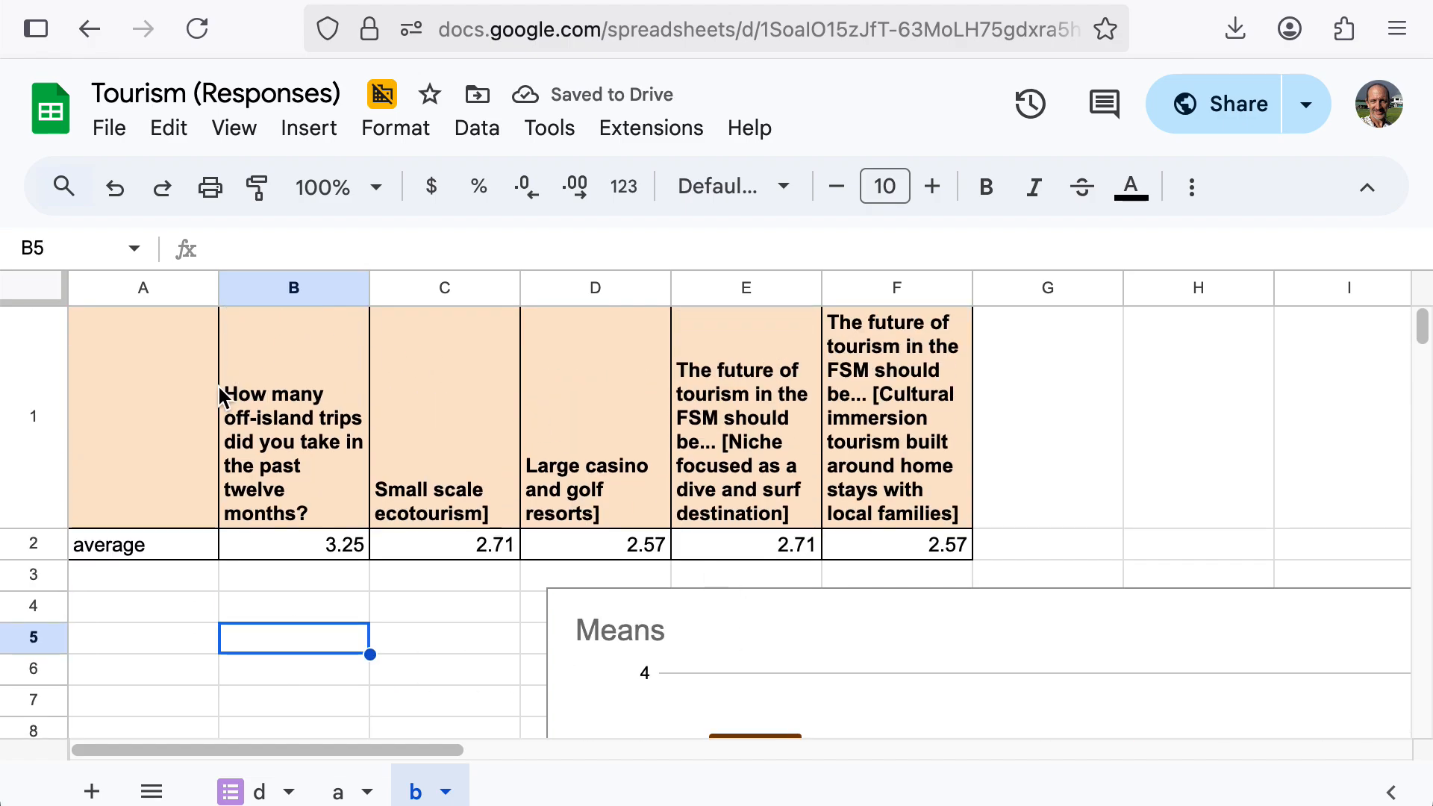
click(137, 435)
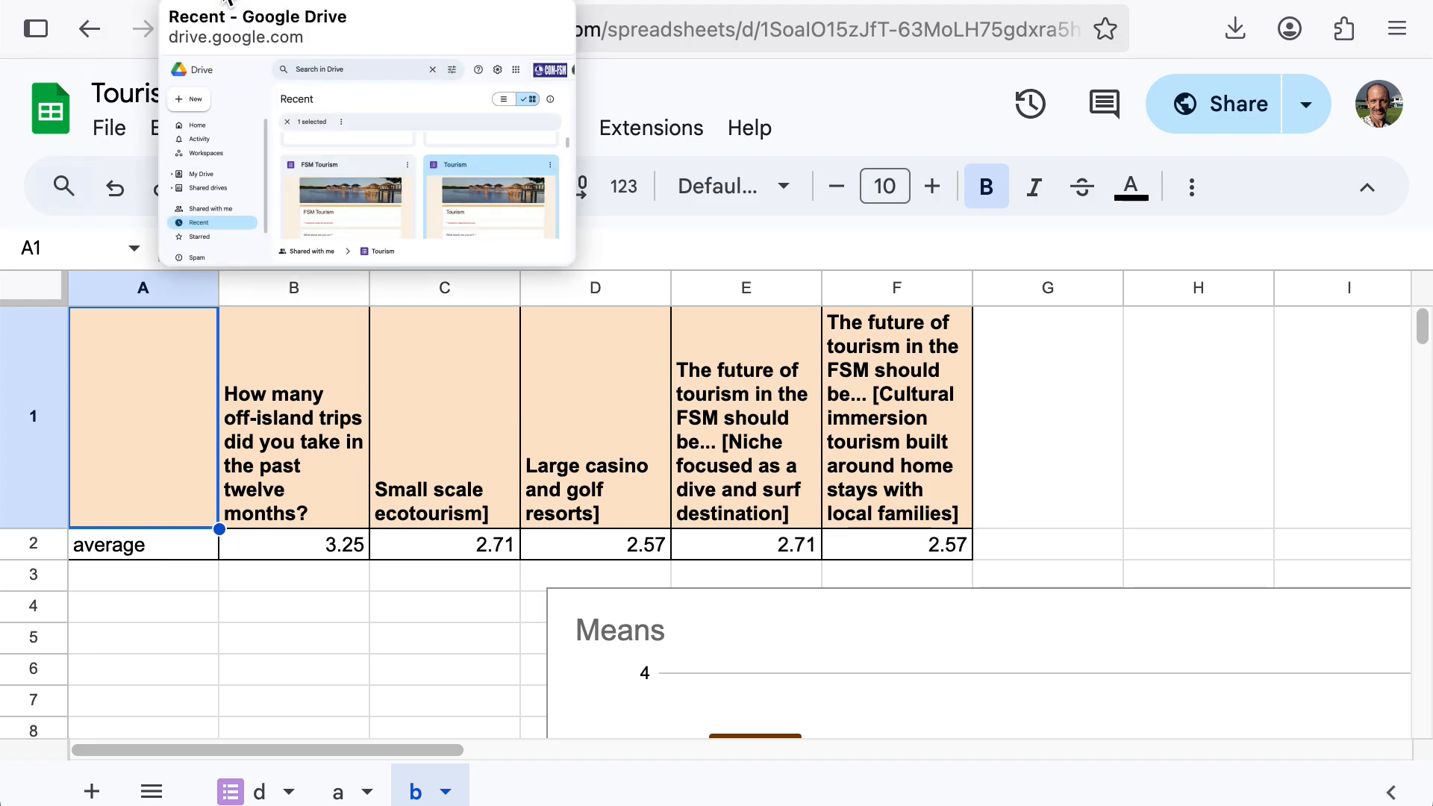
click(228, 2)
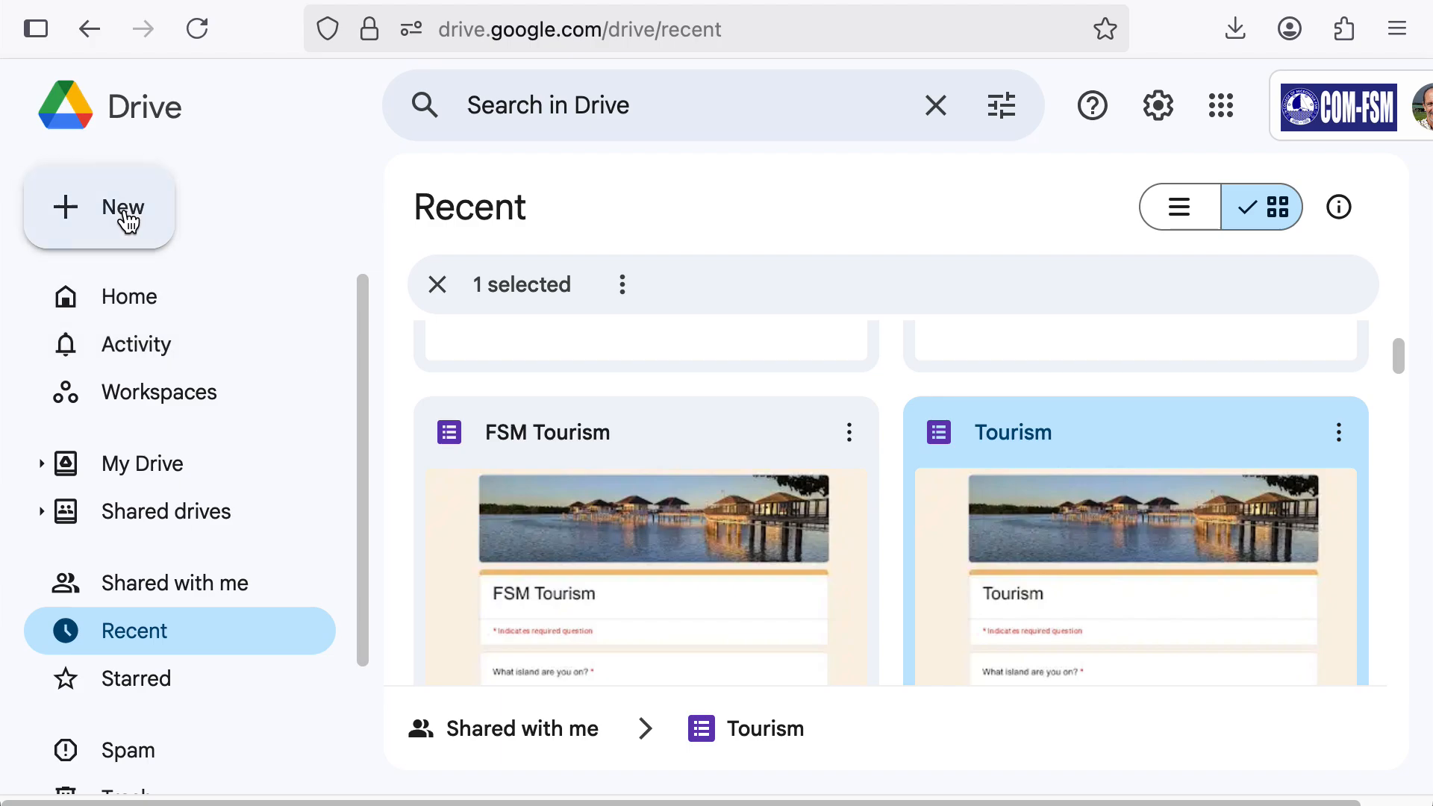
click(127, 216)
click(187, 487)
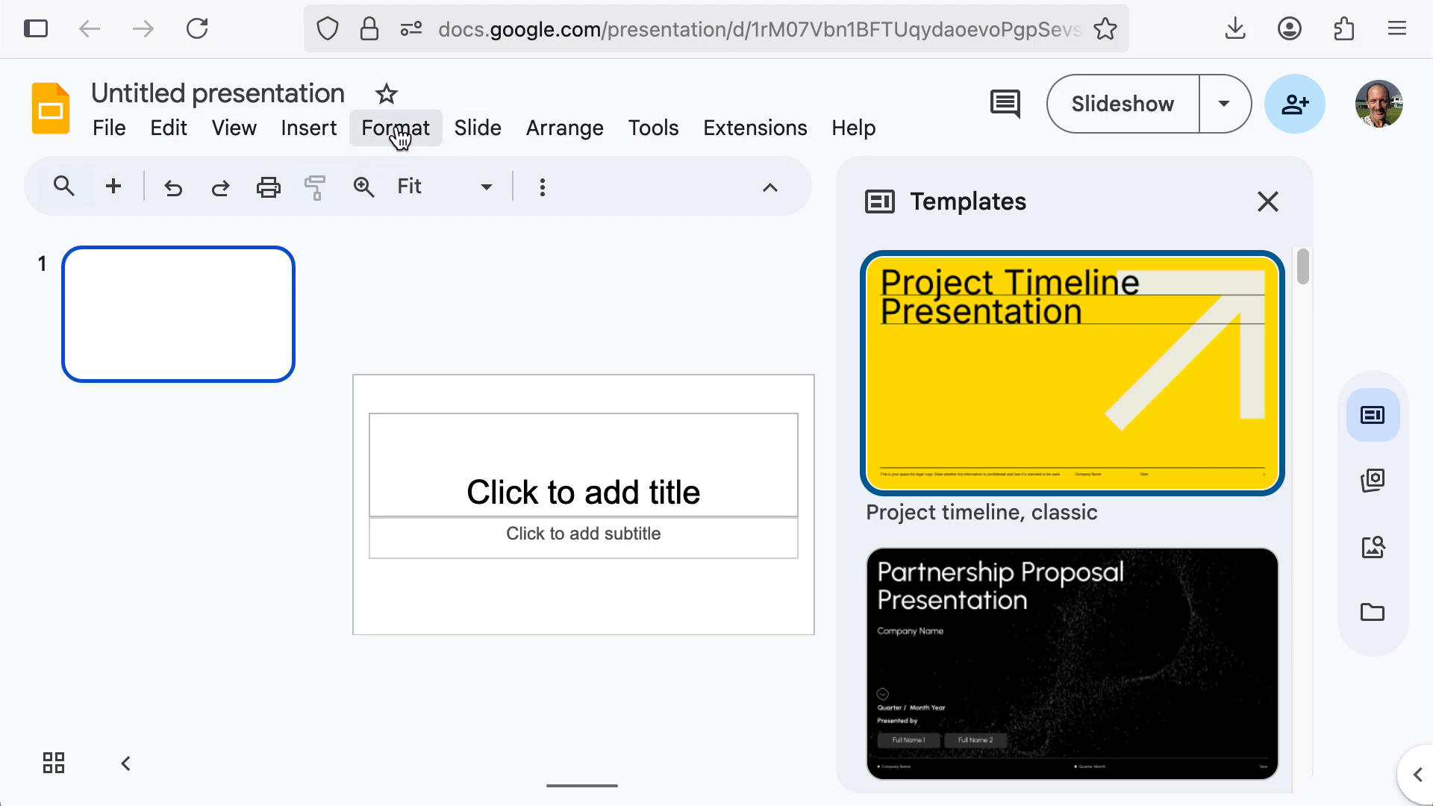
Open the presentation's theme for editing and select the main theme slide above the layouts.
click(450, 129)
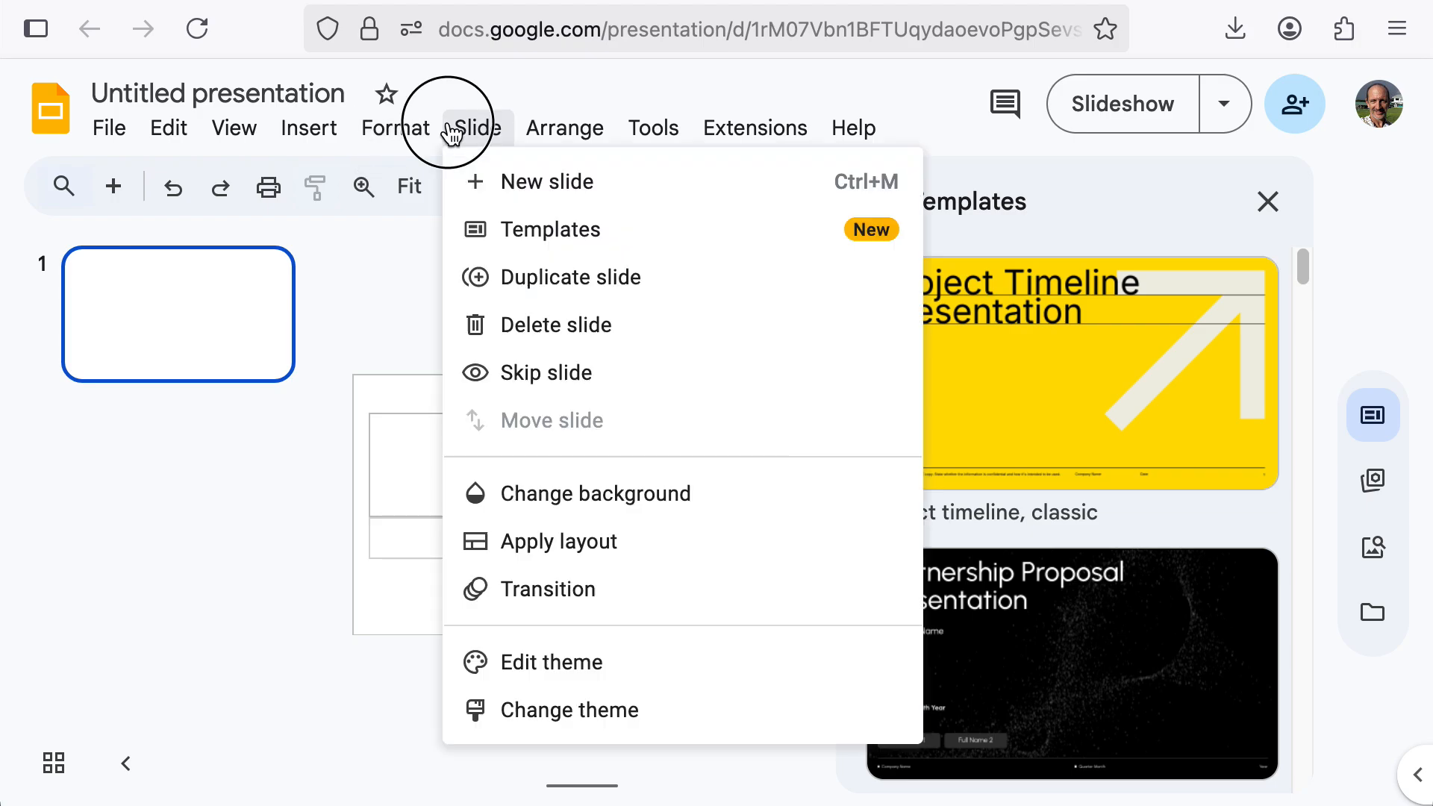
click(578, 672)
click(383, 406)
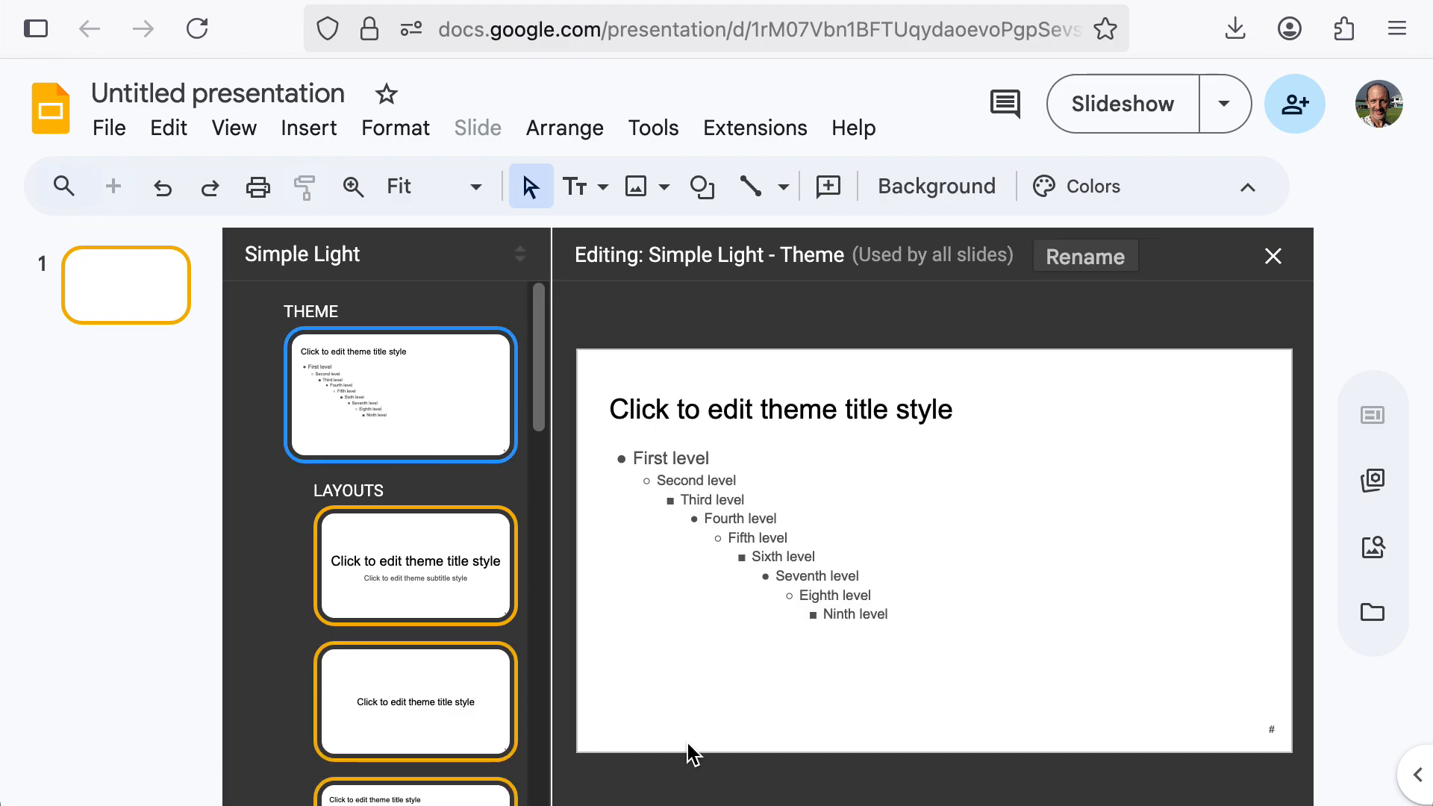
Set the theme's background image to azure.jpg, uploaded from the Desktop folder.
click(959, 207)
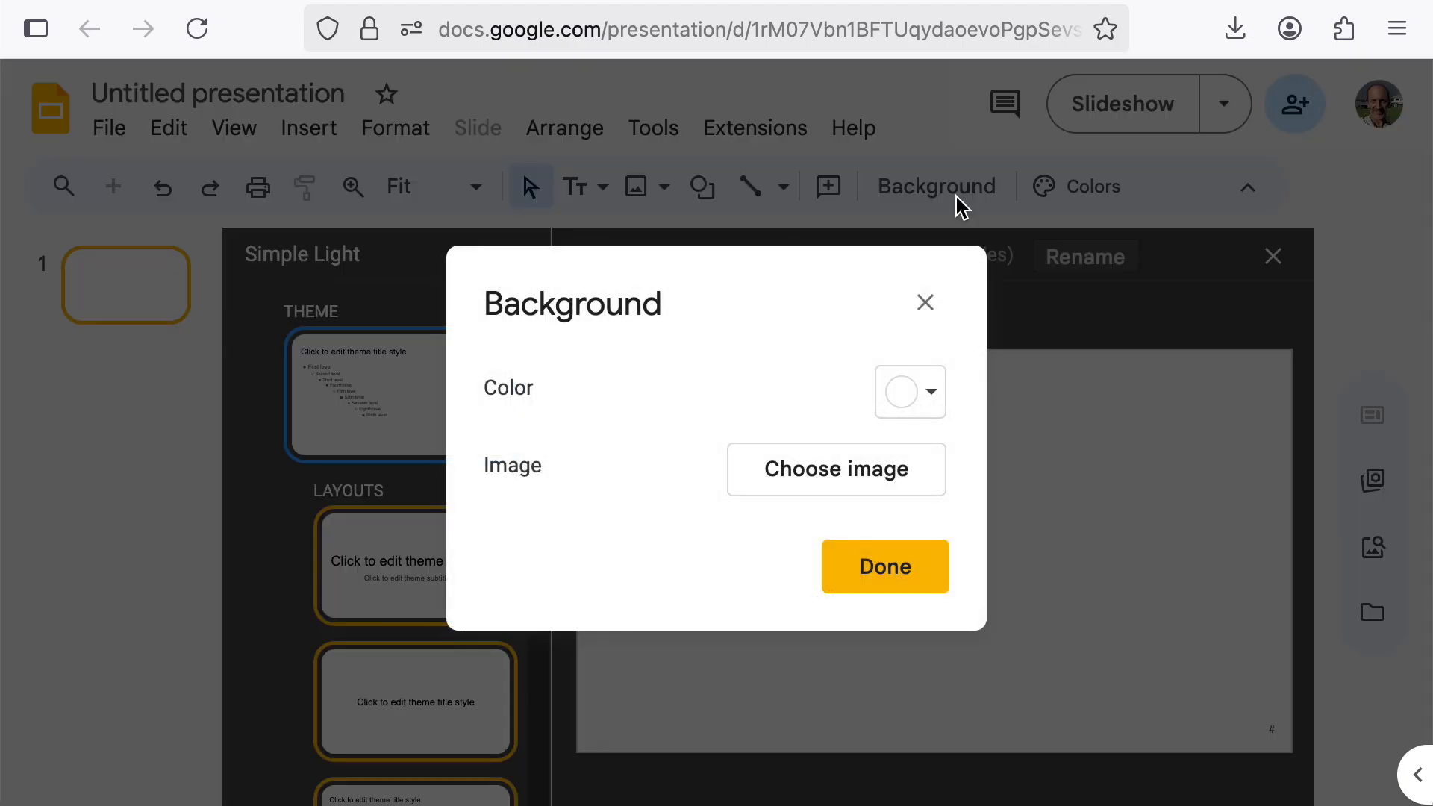
click(838, 477)
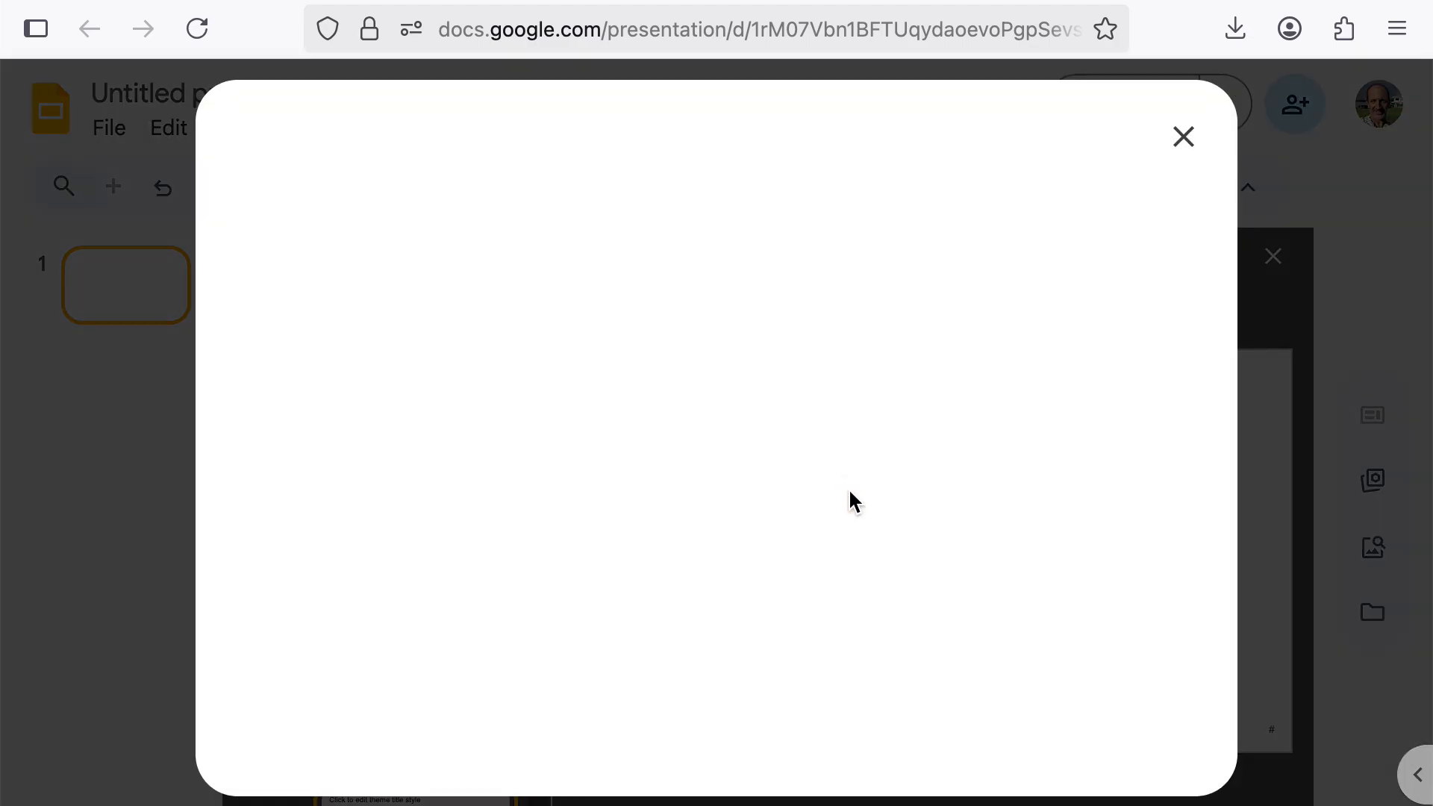
click(707, 635)
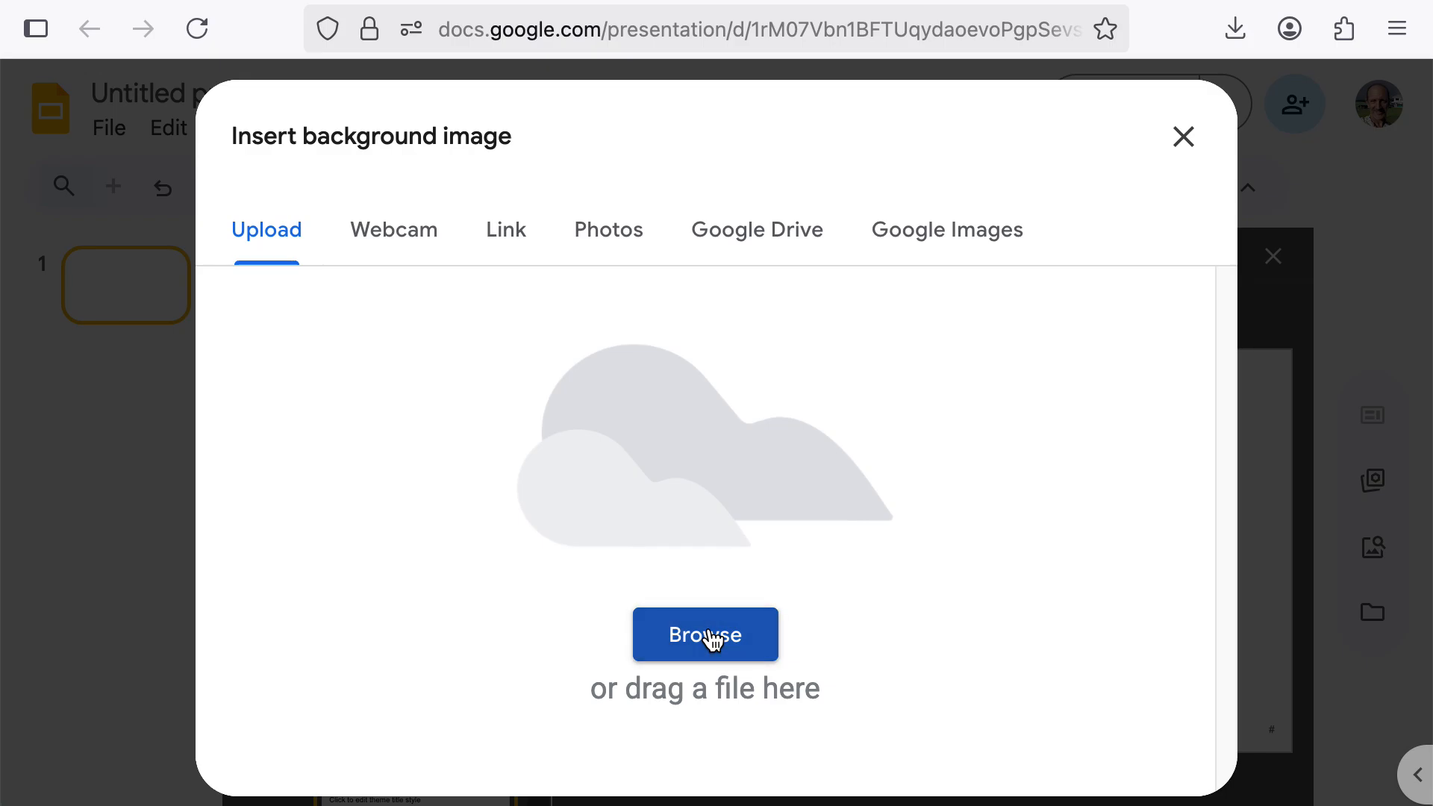
click(207, 231)
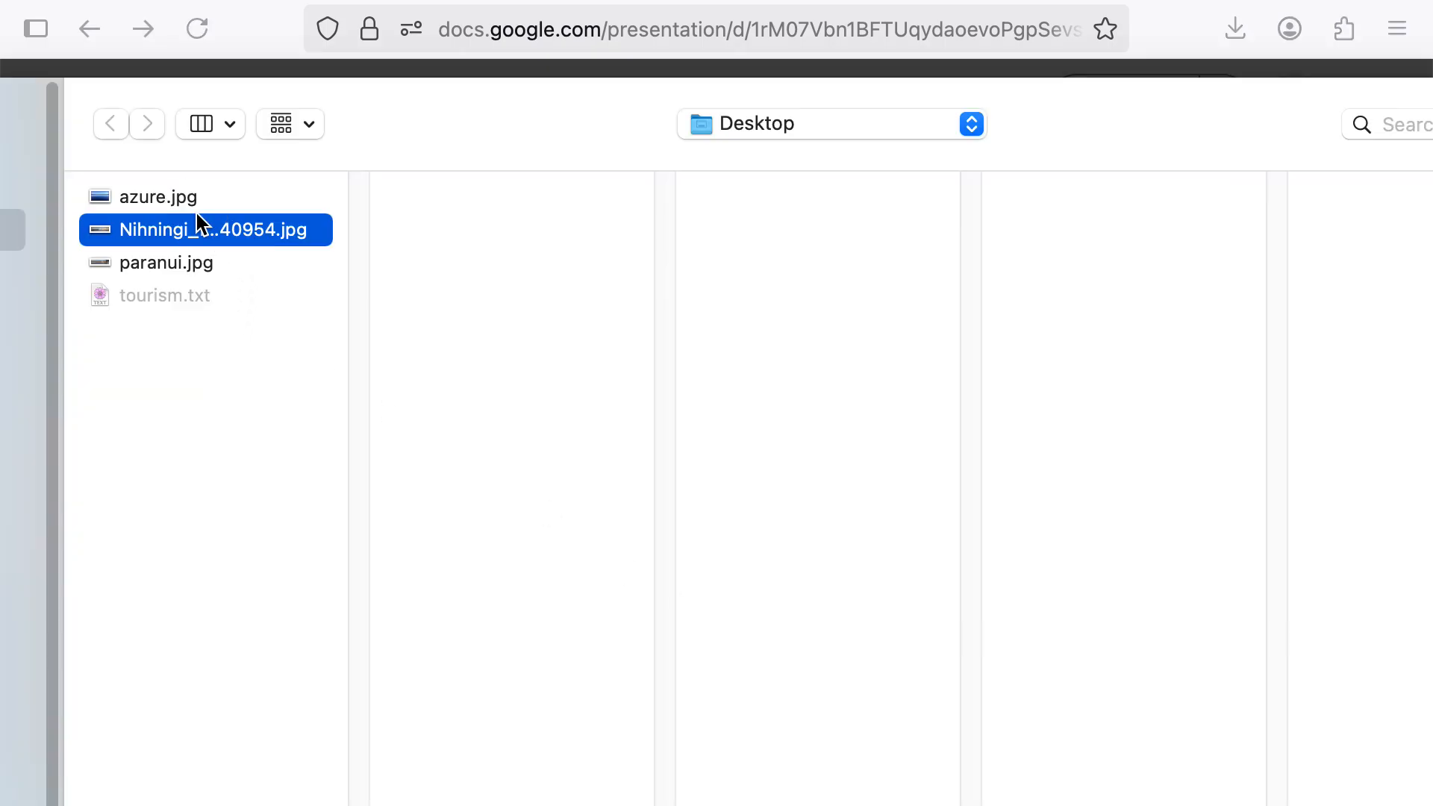
click(186, 196)
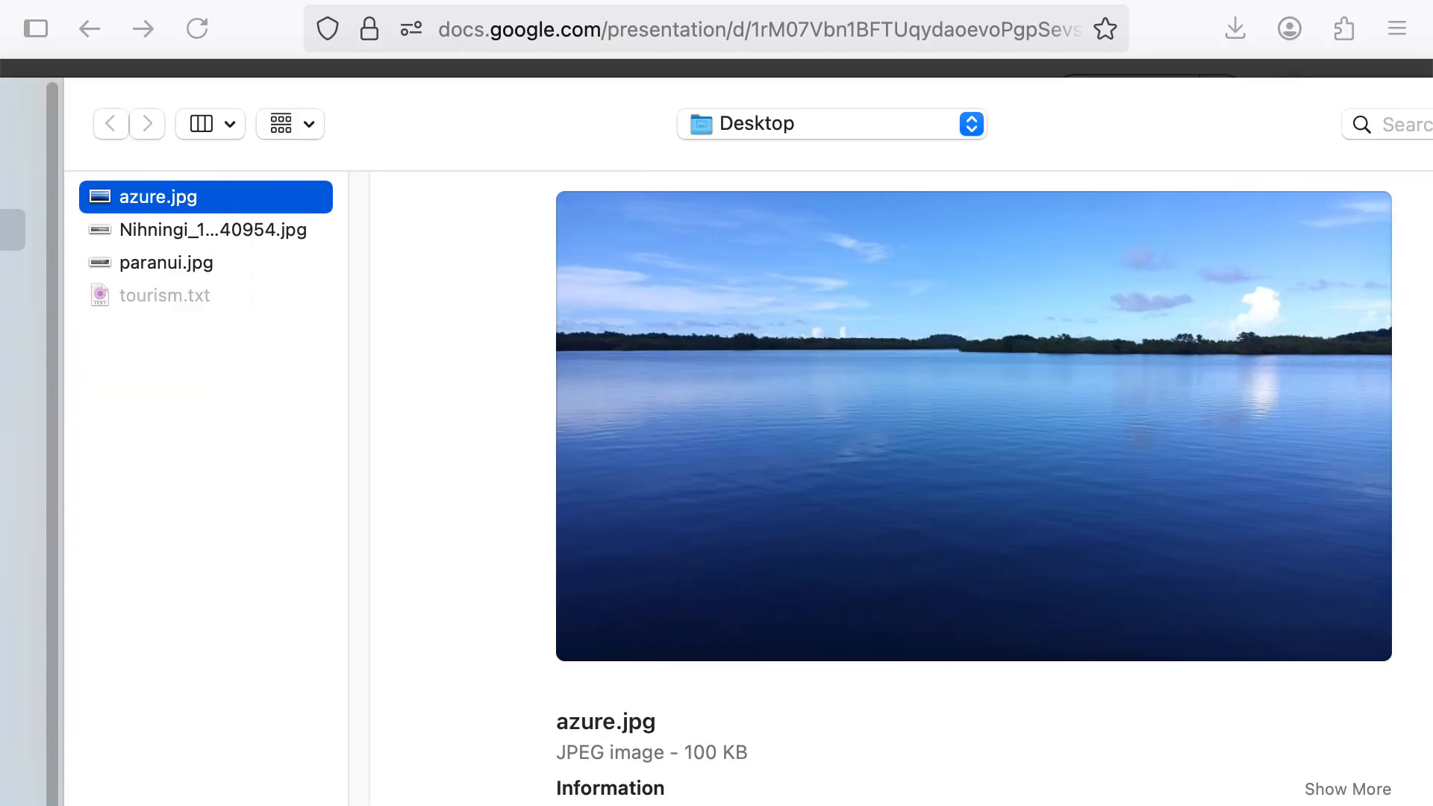
key(Return)
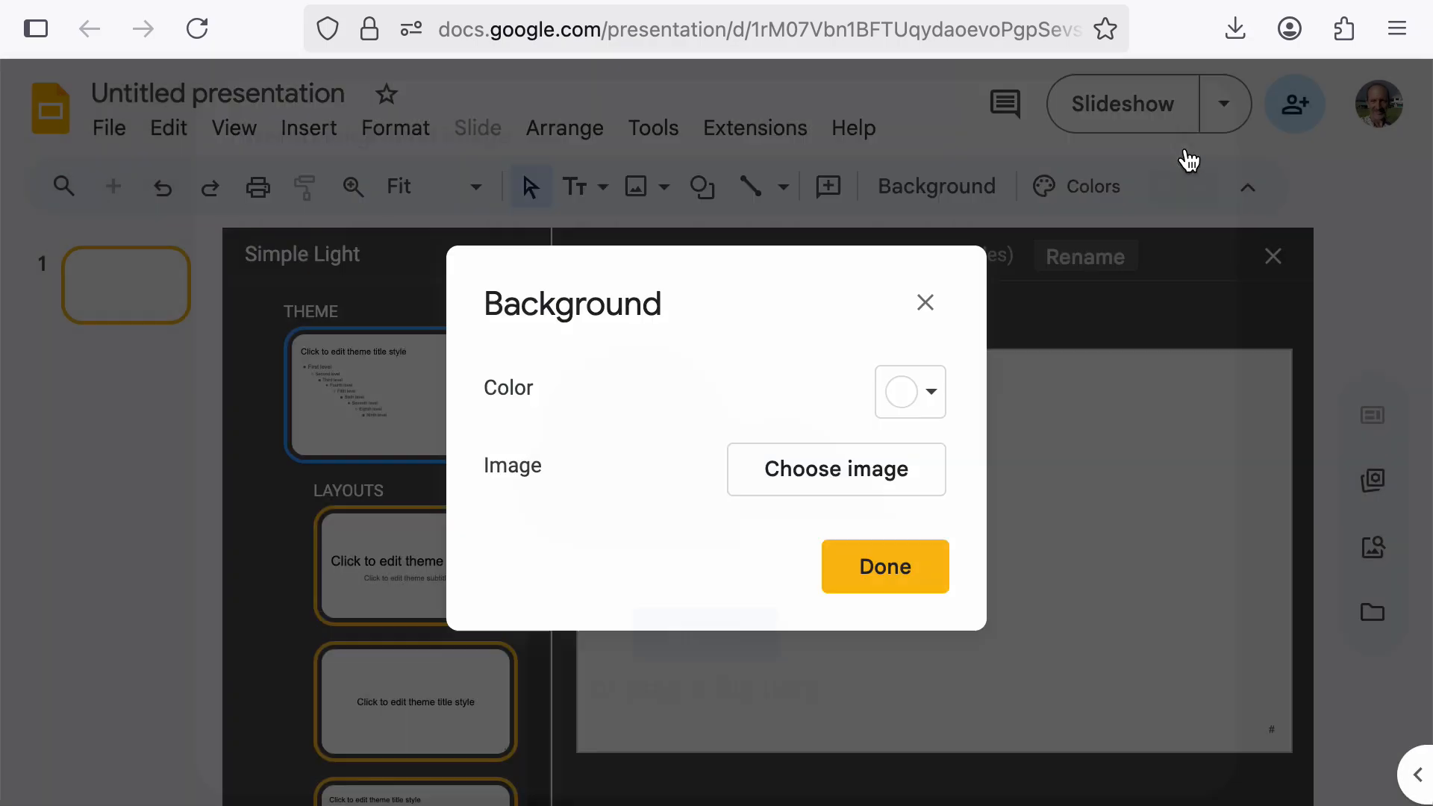
click(921, 591)
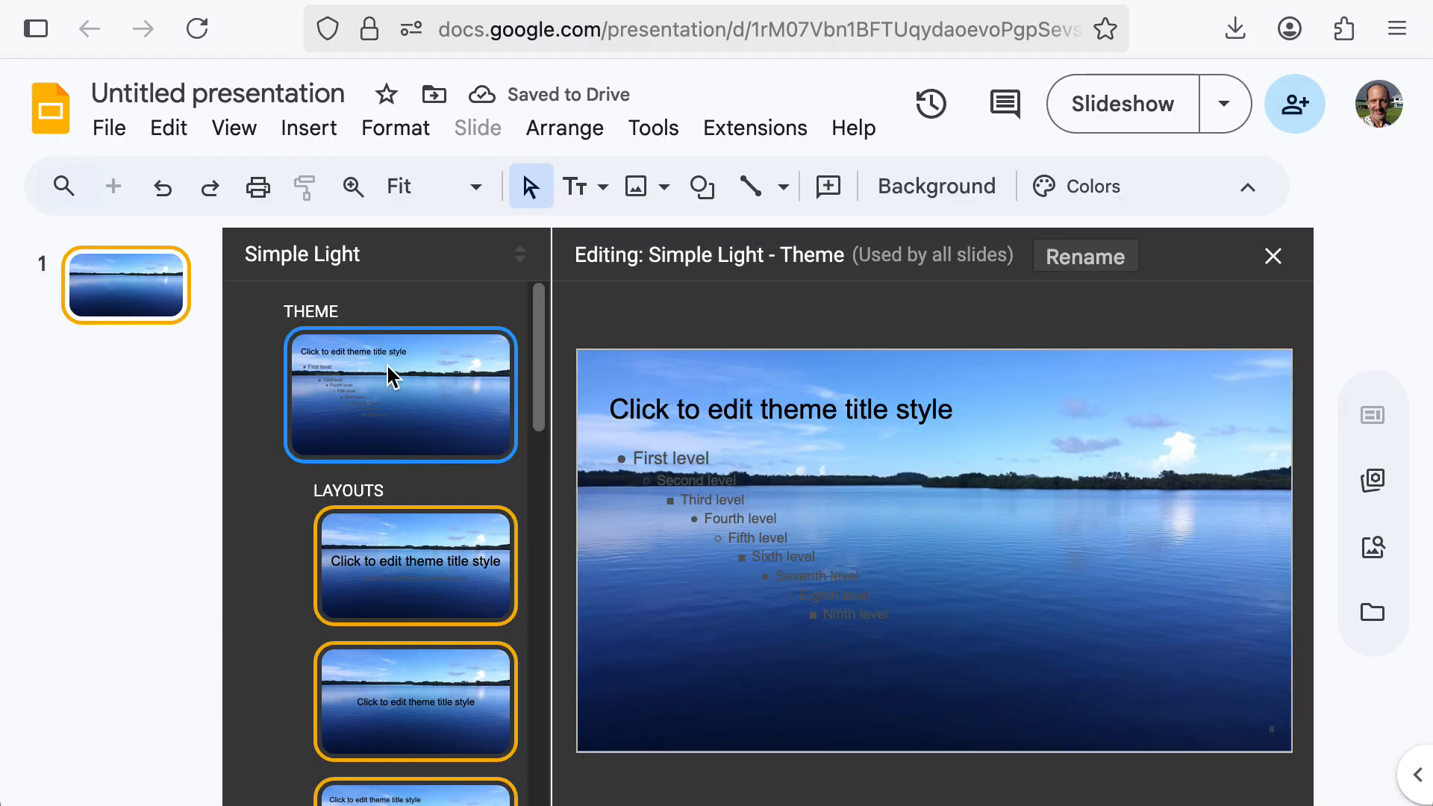
Select the whole title style text on the main theme slide for text formatting.
click(844, 453)
click(881, 411)
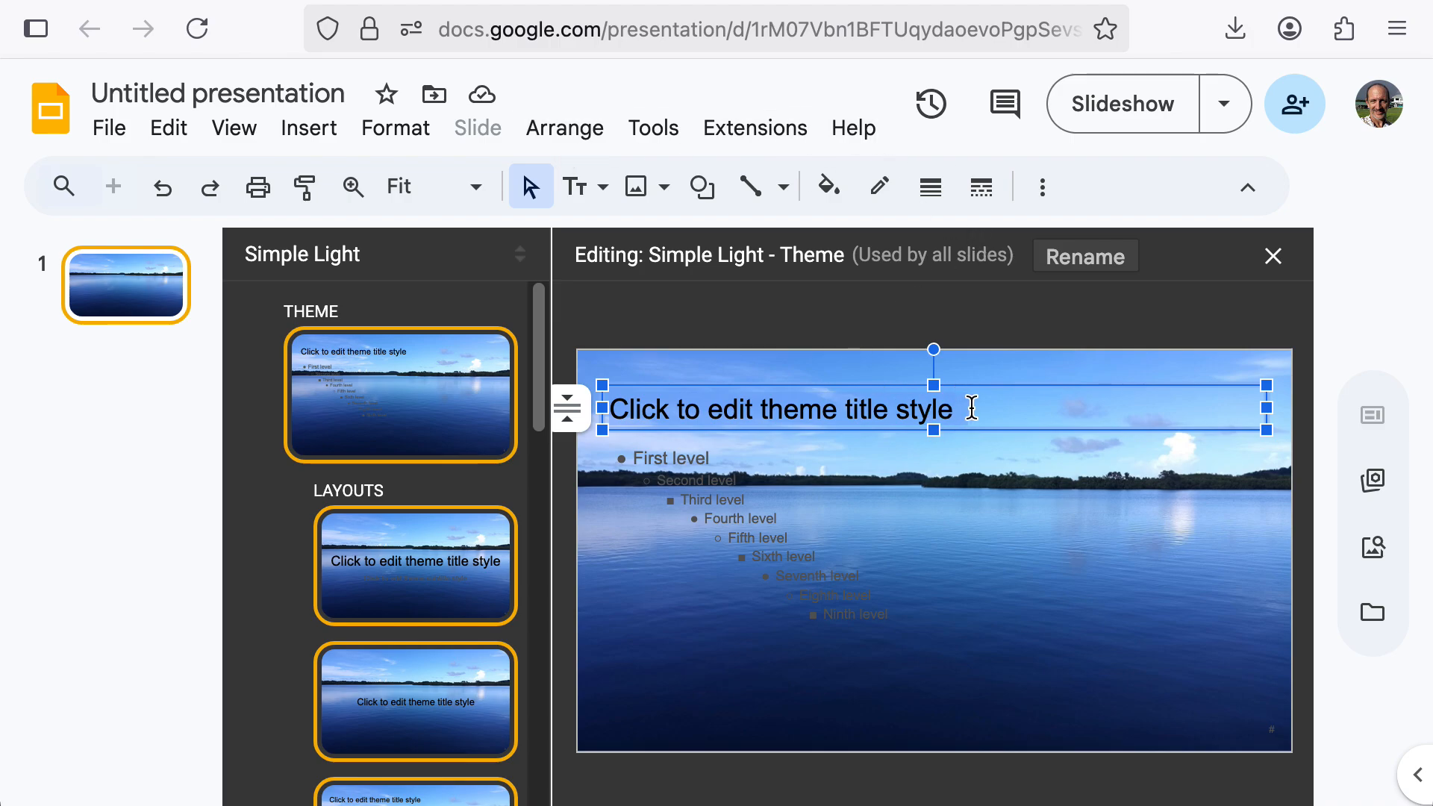
click(390, 408)
click(896, 439)
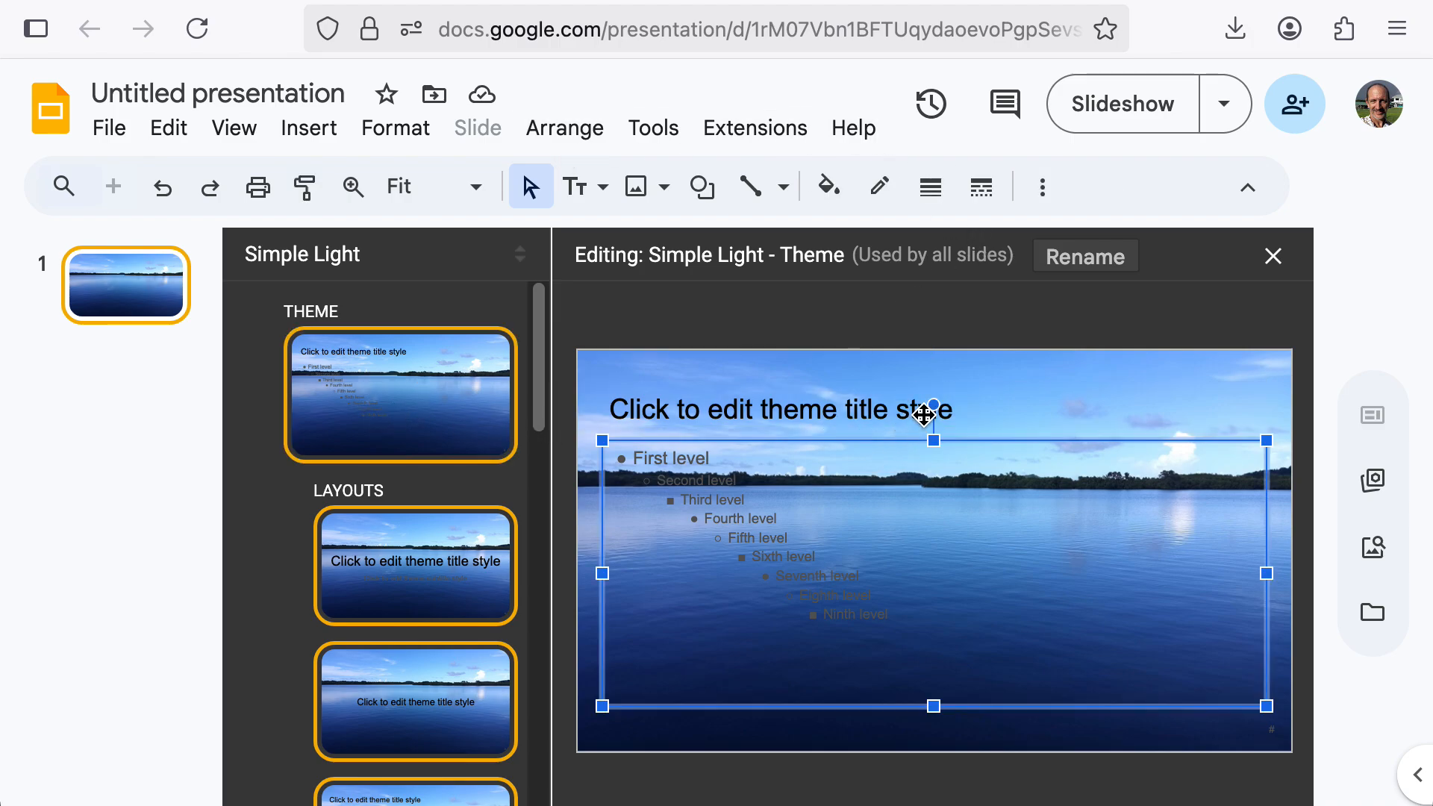
click(926, 412)
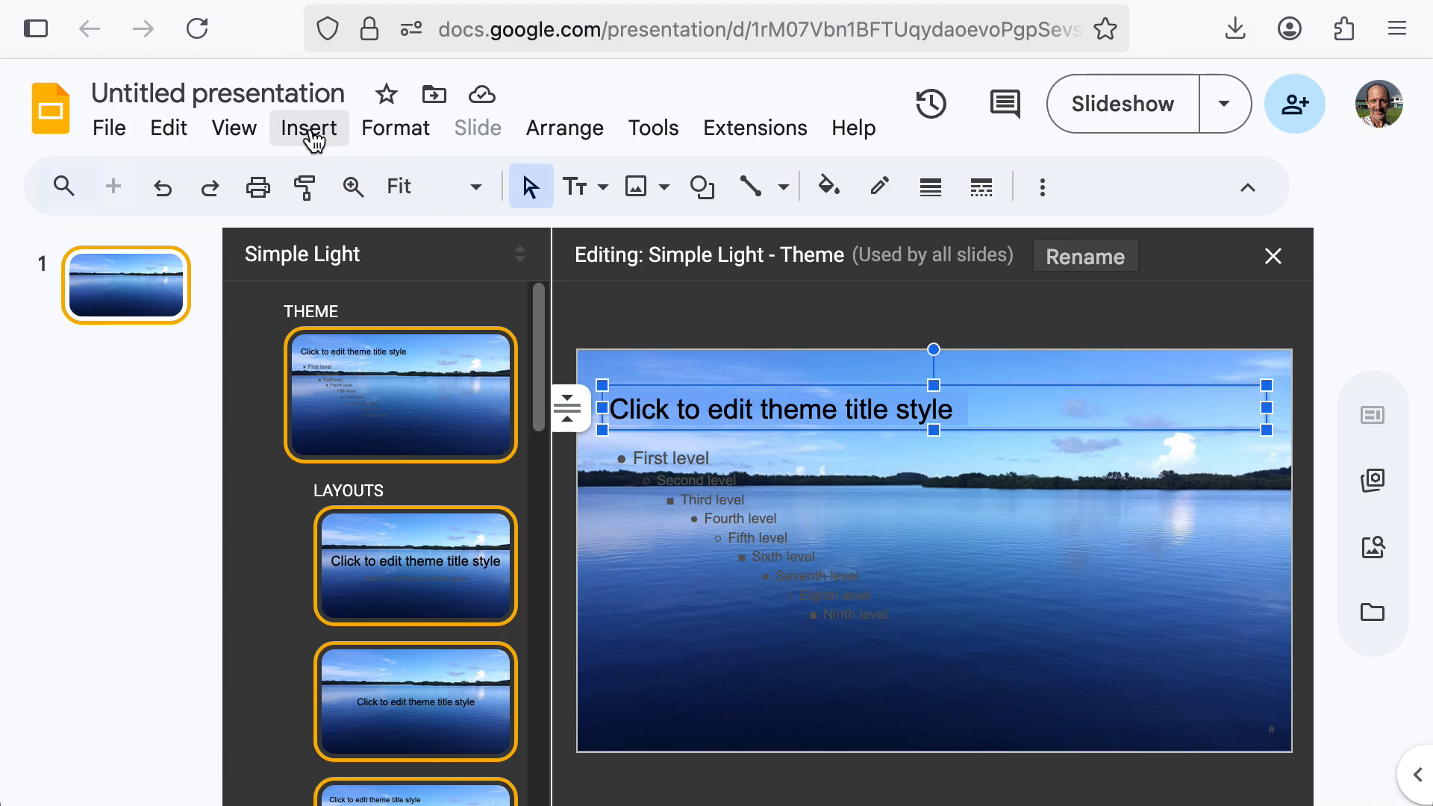
click(380, 136)
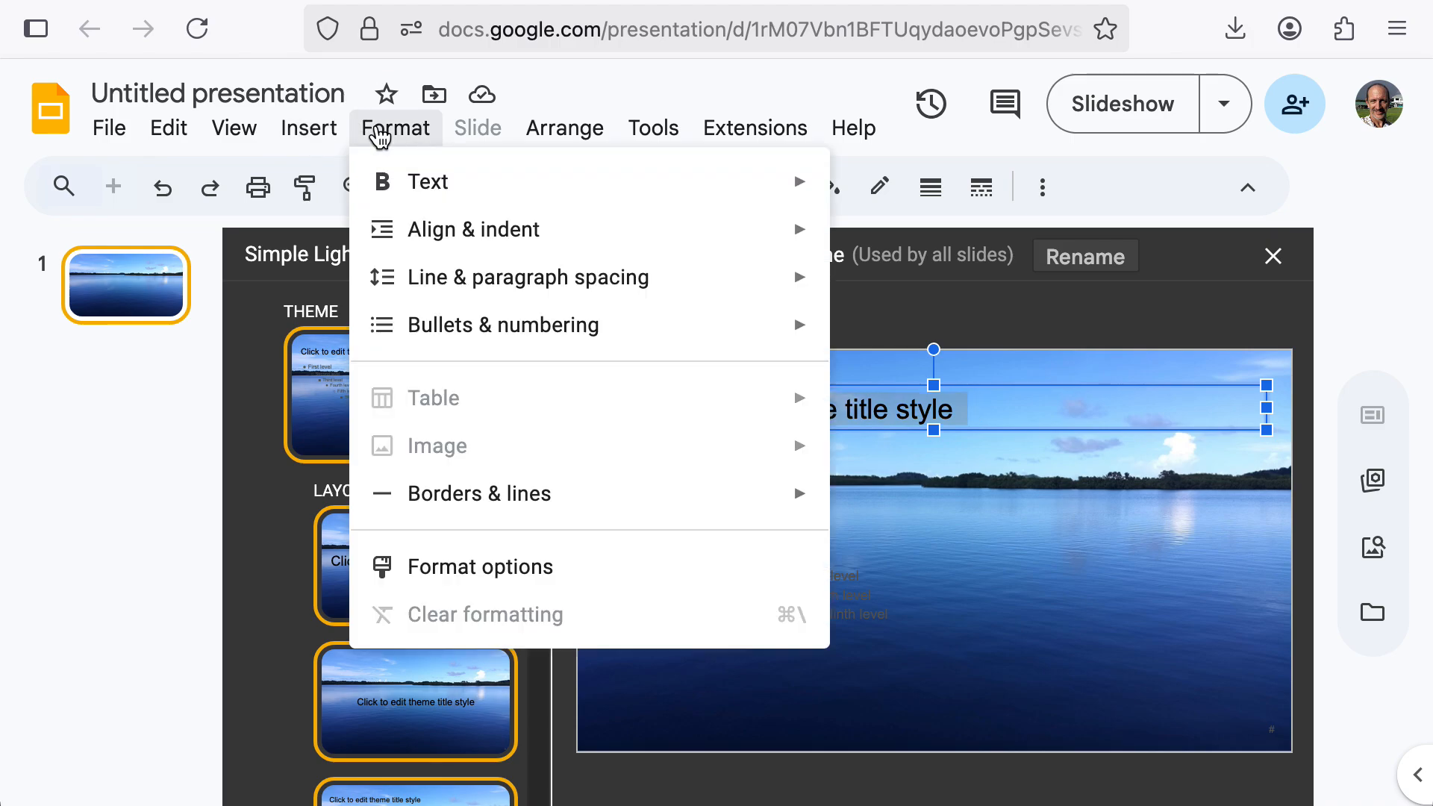
click(380, 136)
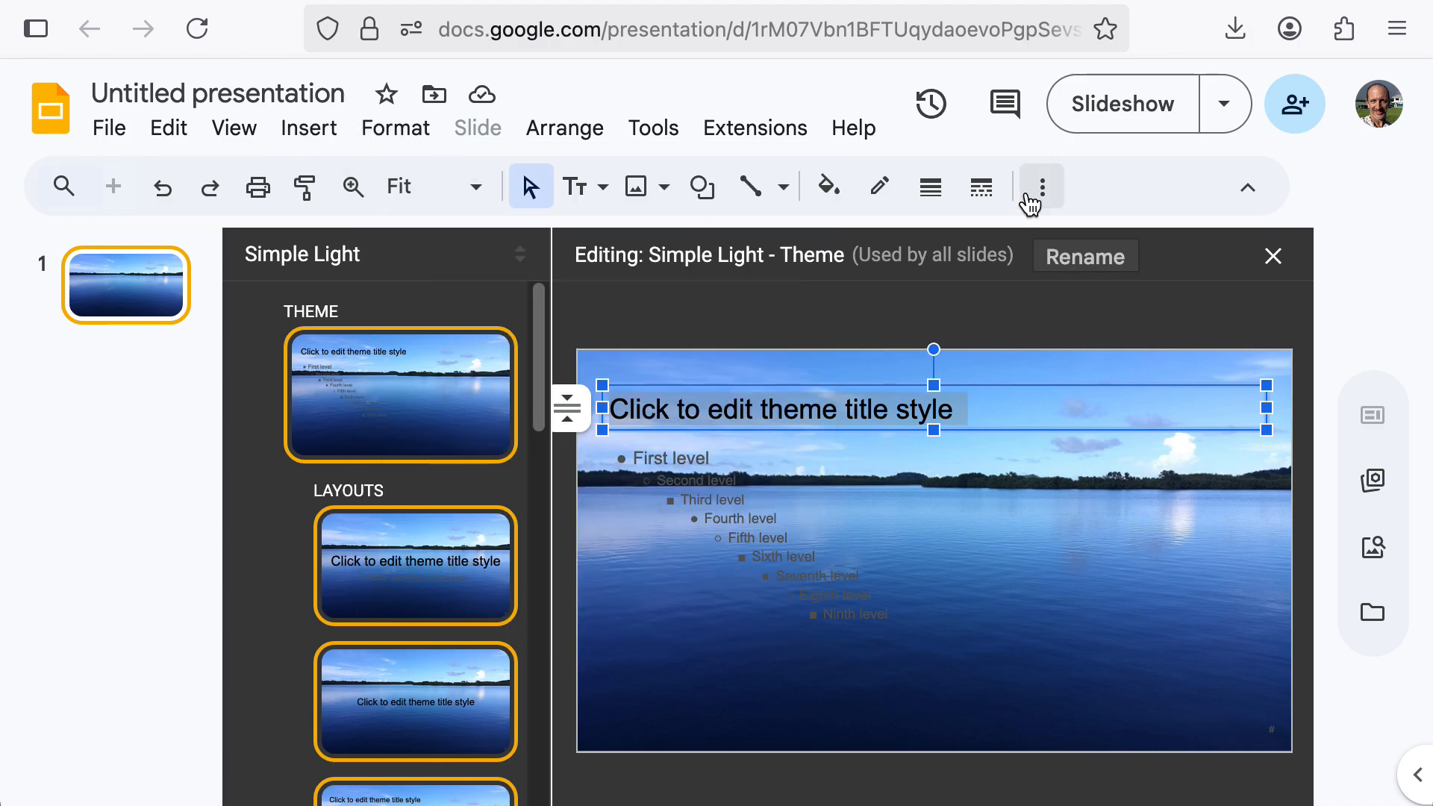